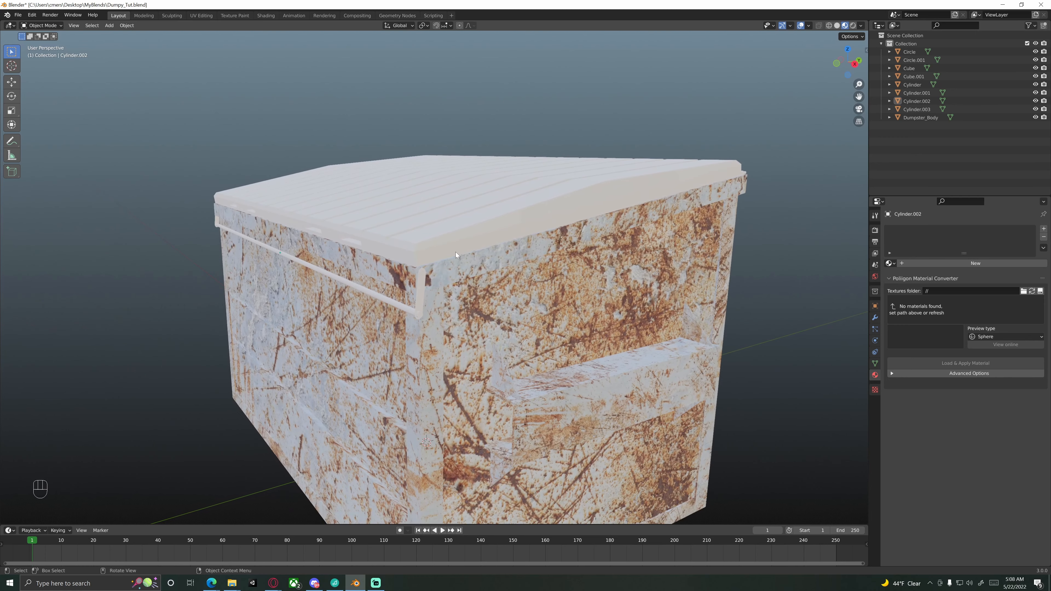
scroll(418, 296, "down", 3)
middle_click_drag(423, 293, 453, 260)
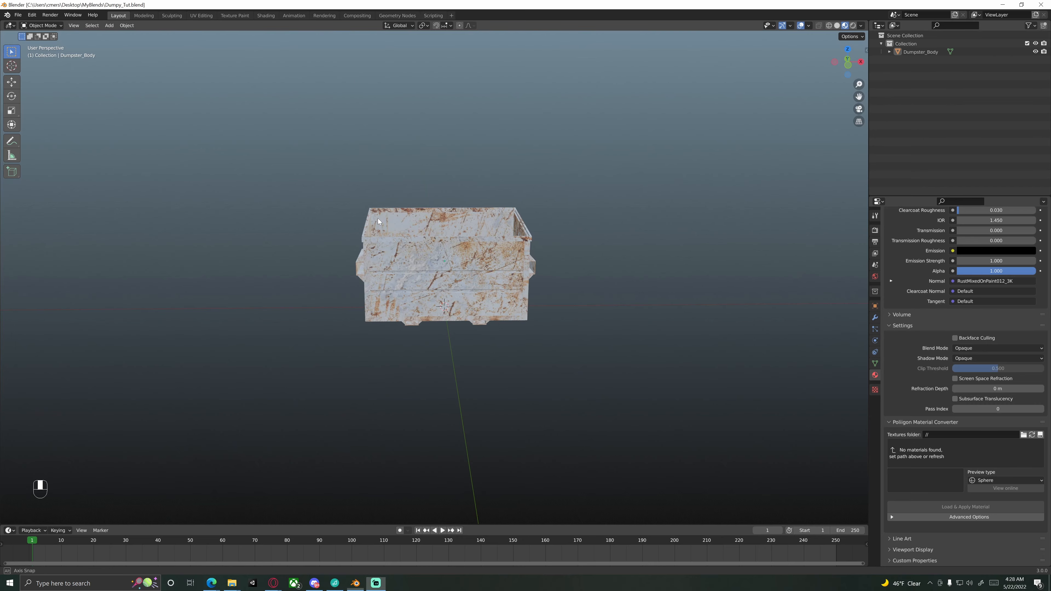
middle_click_drag(377, 219, 355, 227)
scroll(333, 233, "up", 4)
scroll(463, 227, "down", 1)
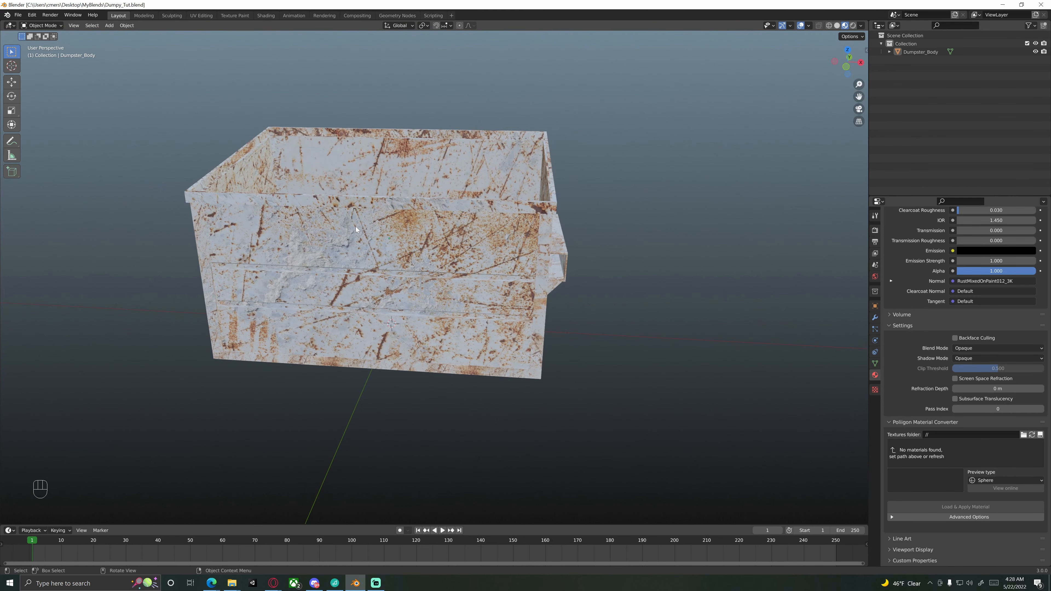
scroll(398, 255, "down", 4)
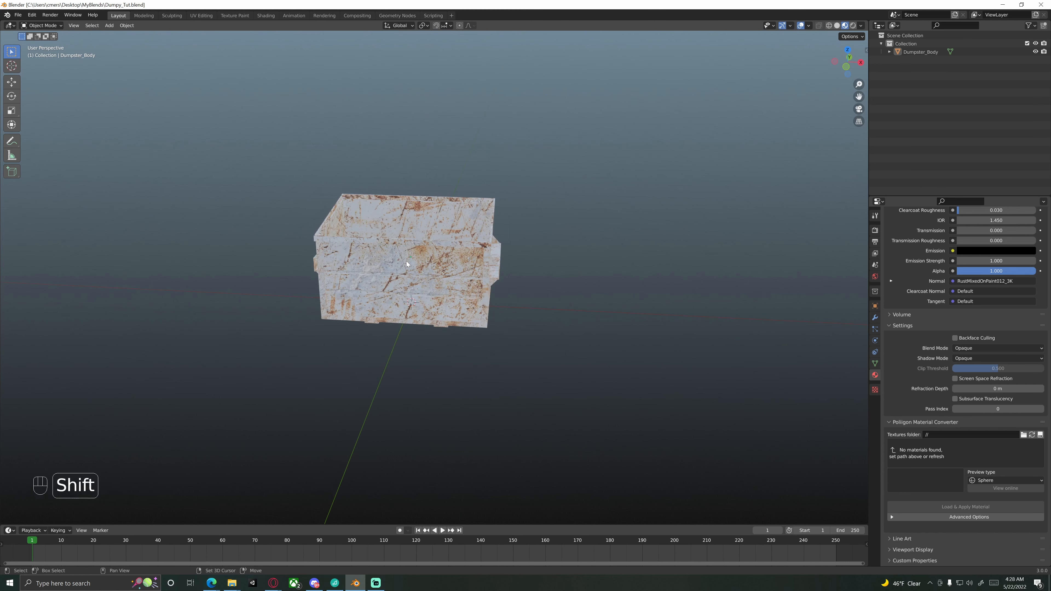
Add a cube and raise it along Z so that it sits just above the dumpster body.
key("shift+a")
left_click(441, 270)
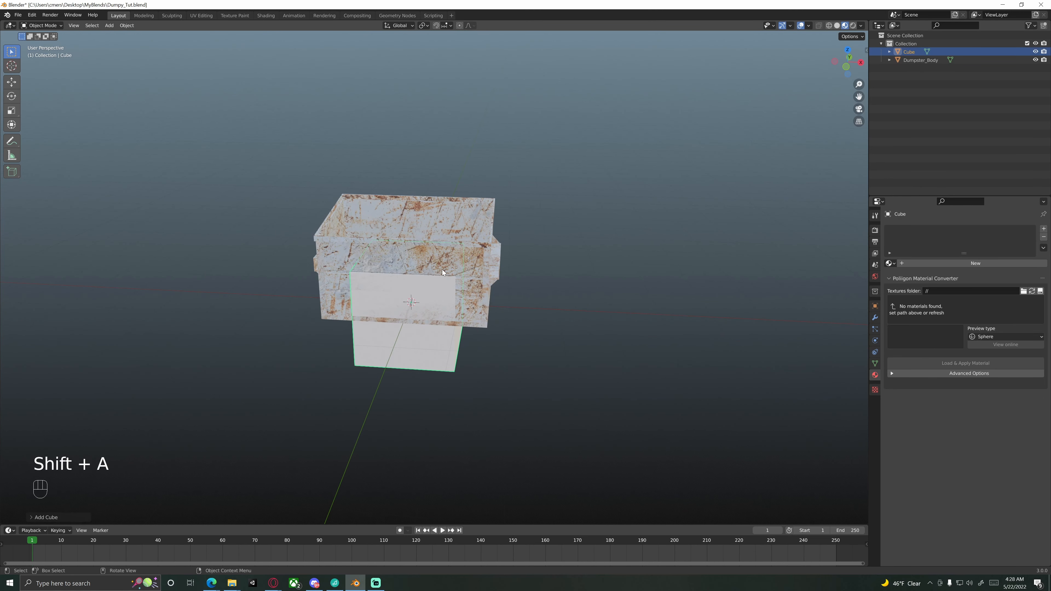
key("KP_1")
key("g")
key("z")
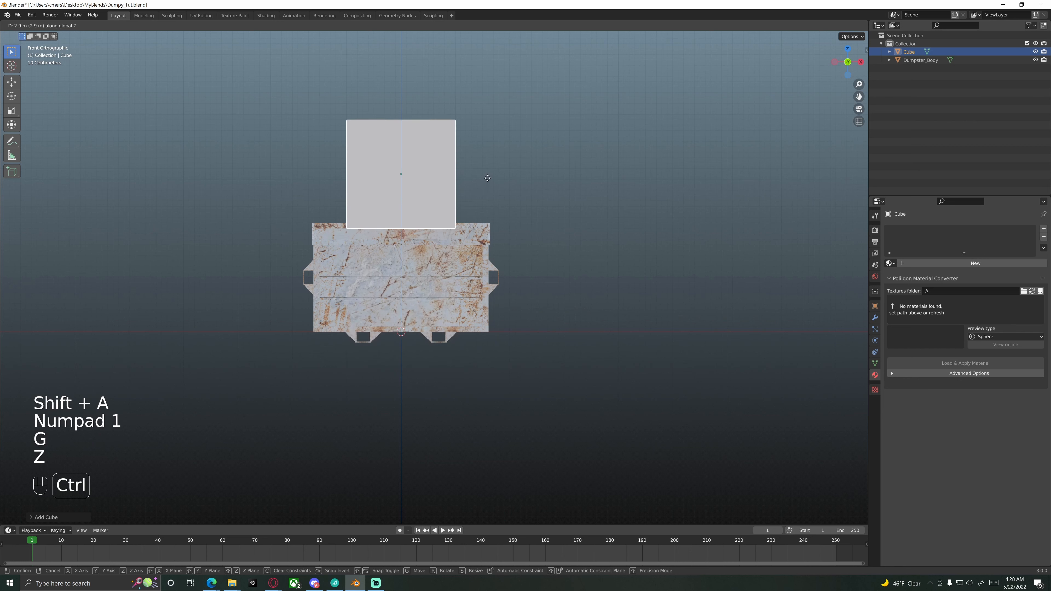
left_click(484, 170)
left_click(425, 25)
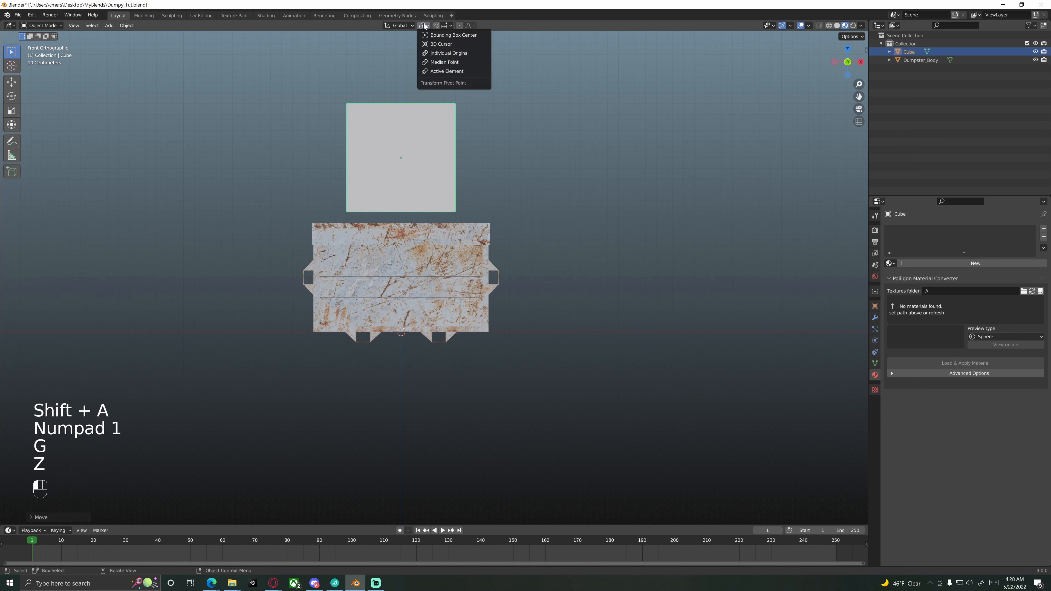
middle_click_drag(461, 160, 479, 178, "shift")
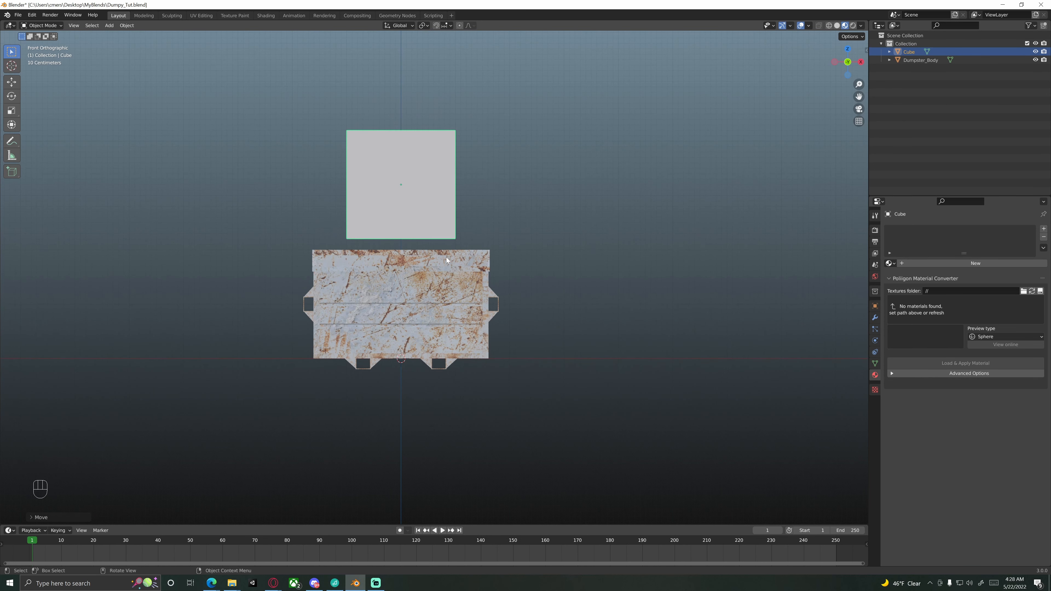
key("s")
key("z")
right_click(485, 267)
Flatten the cube into a slab by scaling it along Z to 0.1.
middle_click_drag(461, 200, 506, 257, "shift")
scroll(472, 225, "up", 4)
scroll(542, 256, "down", 2)
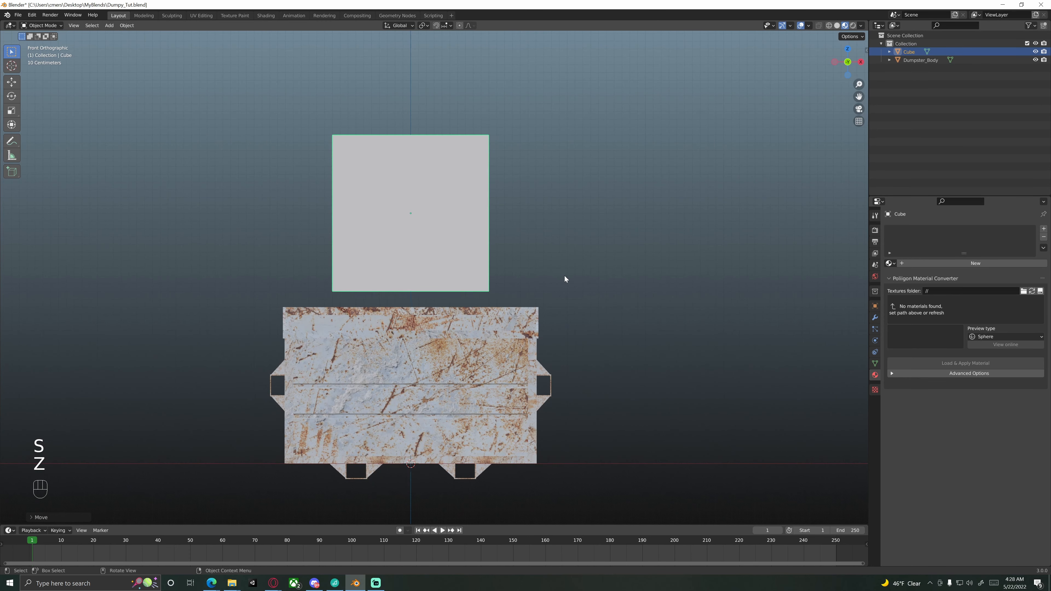
key("s")
key("z")
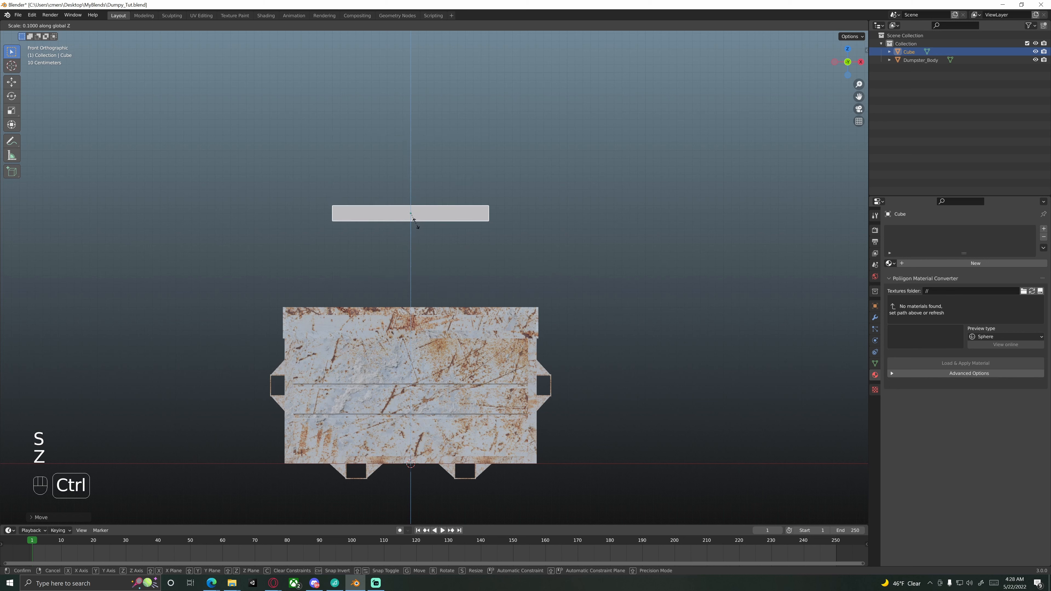
left_click(412, 226)
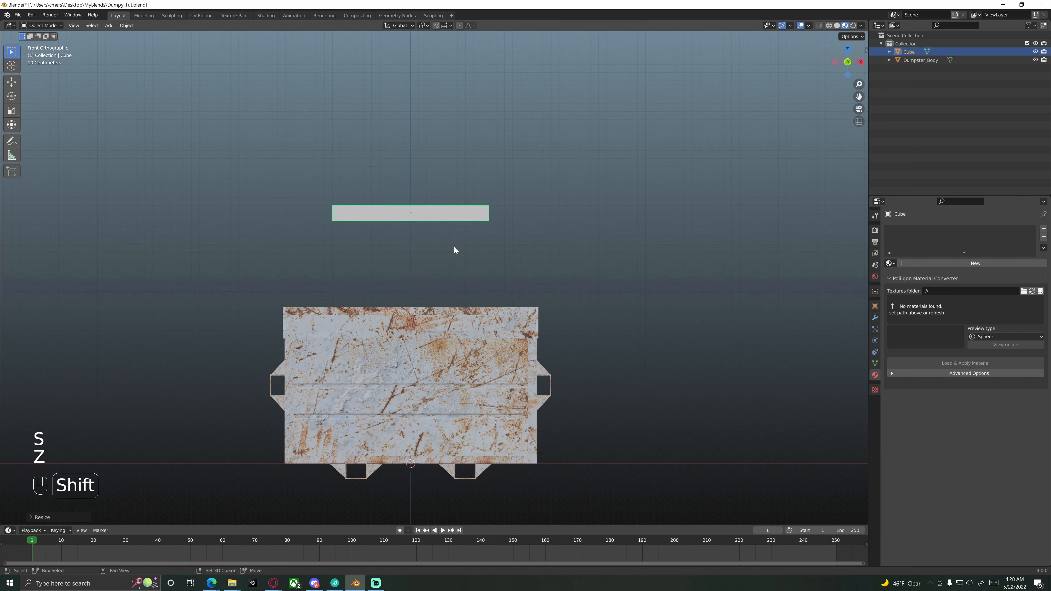
Shift the slab along X over the right half of the dumpster and narrow it along X to span from centre to outer rim.
middle_click_drag(453, 247, 445, 246, "shift")
scroll(445, 245, "up", 3)
key("g")
key("x")
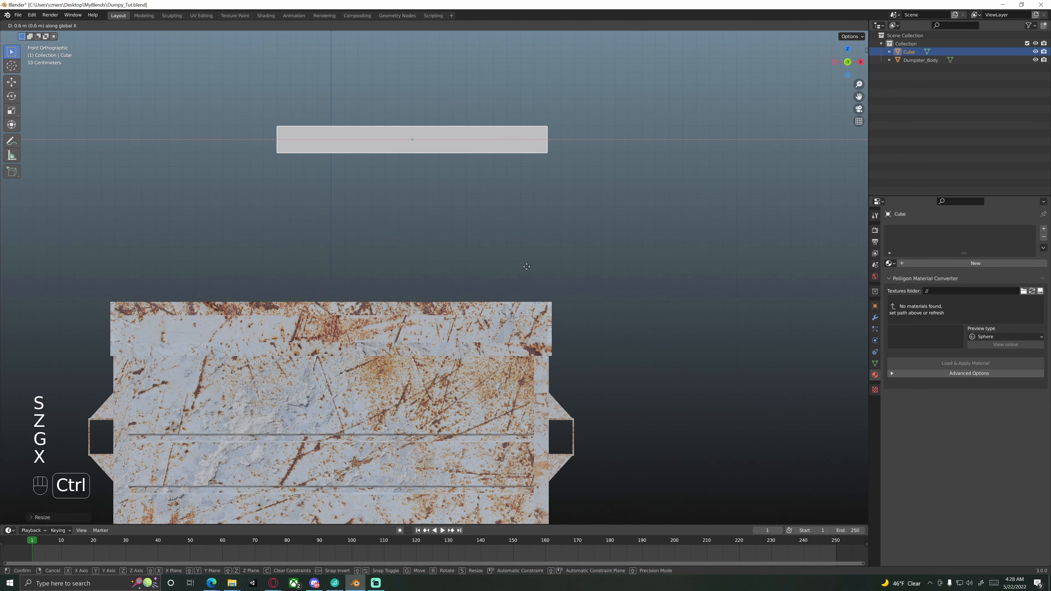
left_click(541, 267)
key("s")
key("x")
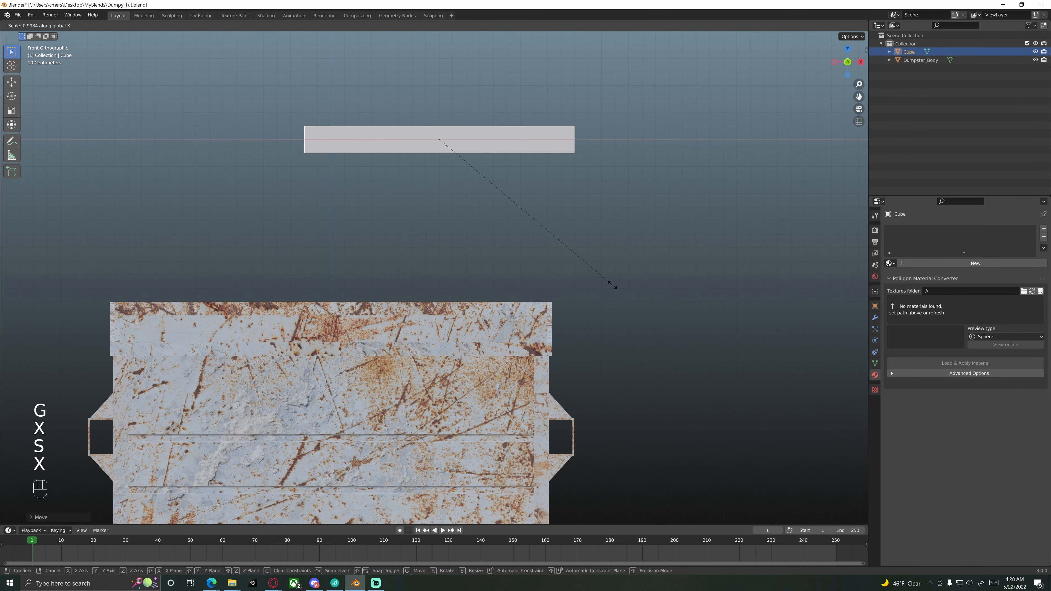
left_click(575, 260)
Lower the slab along Z onto the top of the dumpster's rim and widen it slightly along X, by about 1.01.
key("g")
key("z")
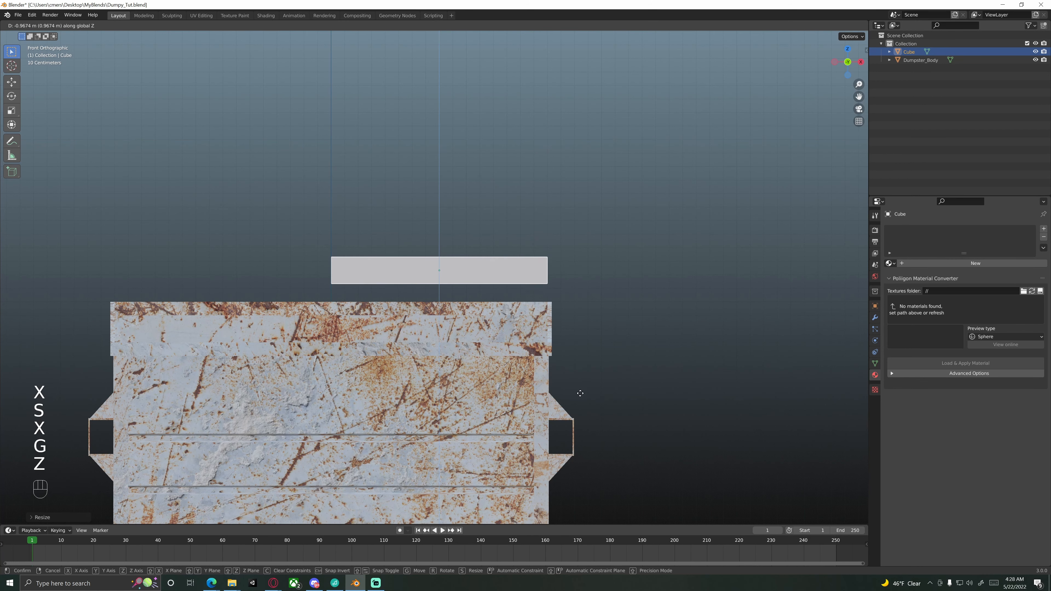
left_click(583, 407)
scroll(518, 344, "up", 4)
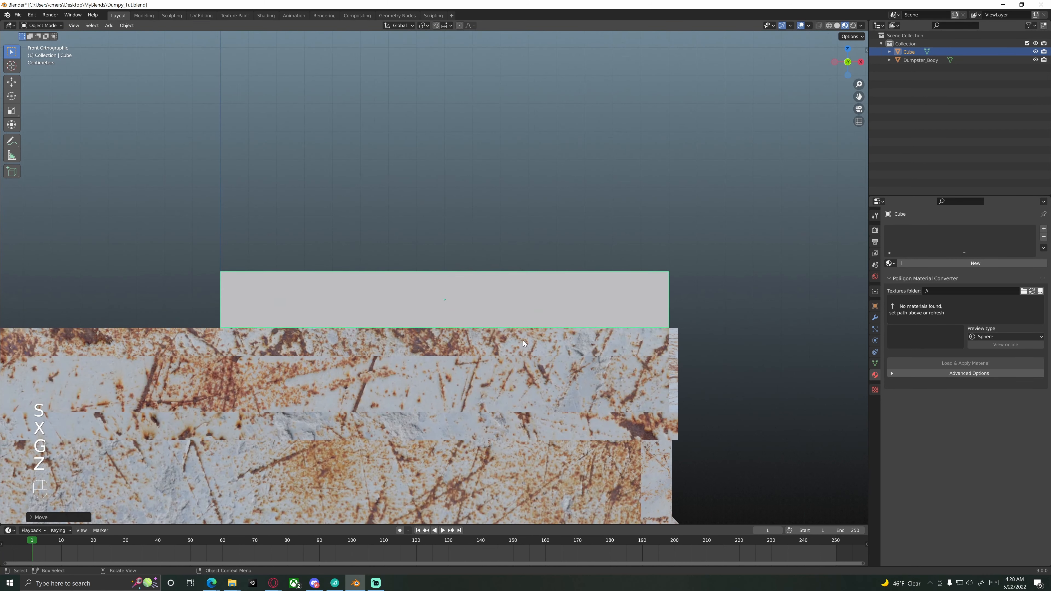
key("s")
key("x")
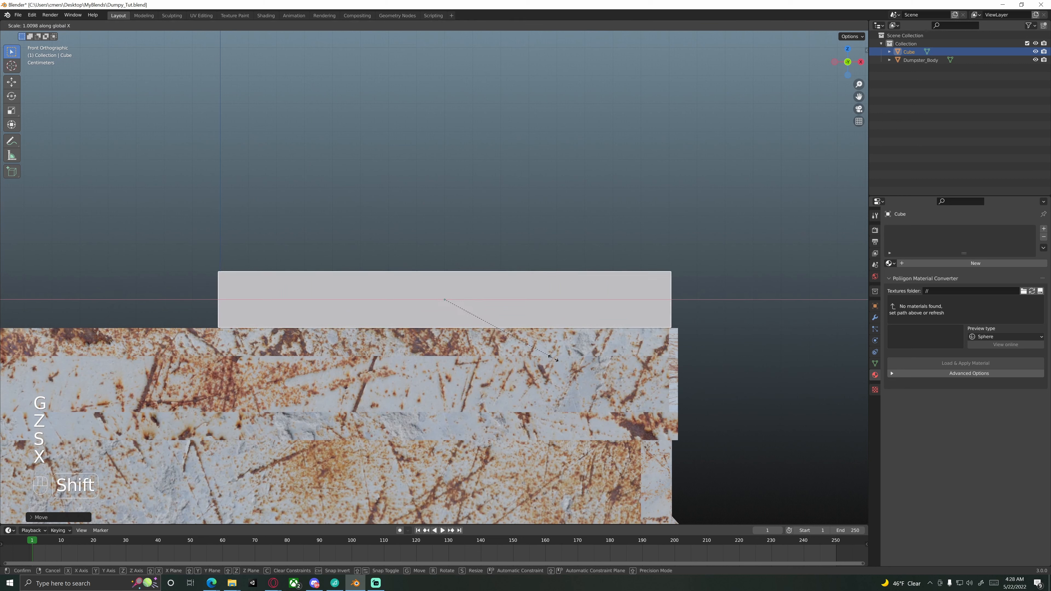
left_click(607, 324)
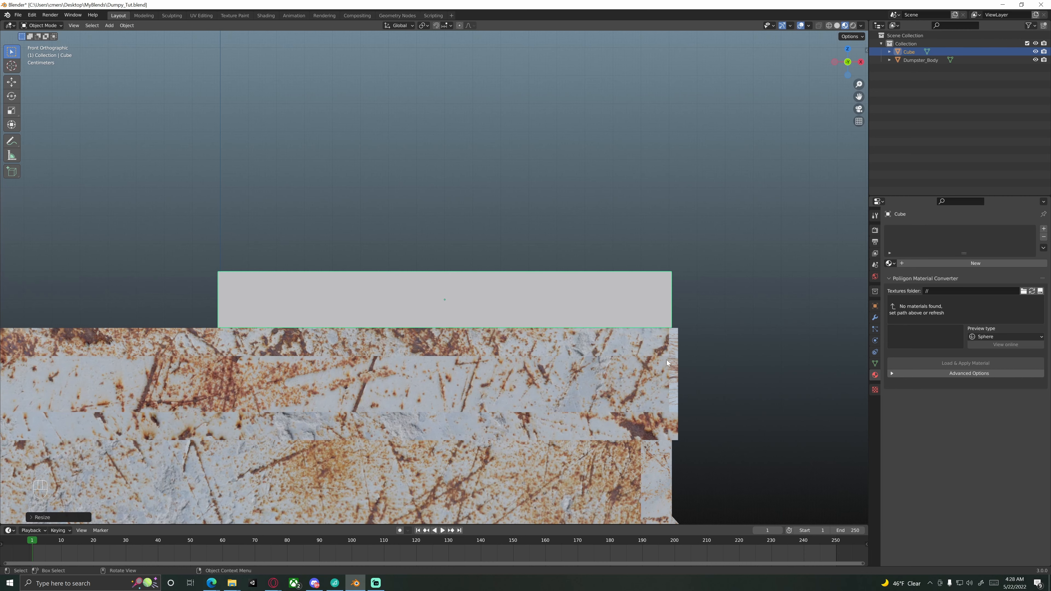
Nudge the slab about 0.009 m along X so its inner edge lines up with the dumpster's centre axis.
middle_click_drag(668, 367, 493, 323)
scroll(558, 354, "up", 5)
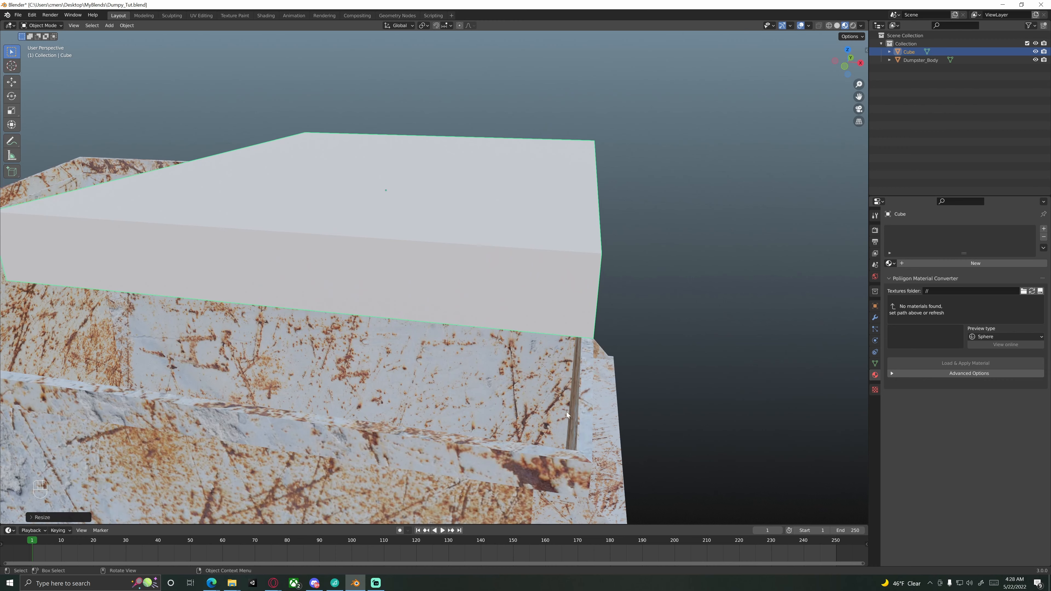
scroll(566, 412, "down", 5)
middle_click_drag(546, 404, 567, 387)
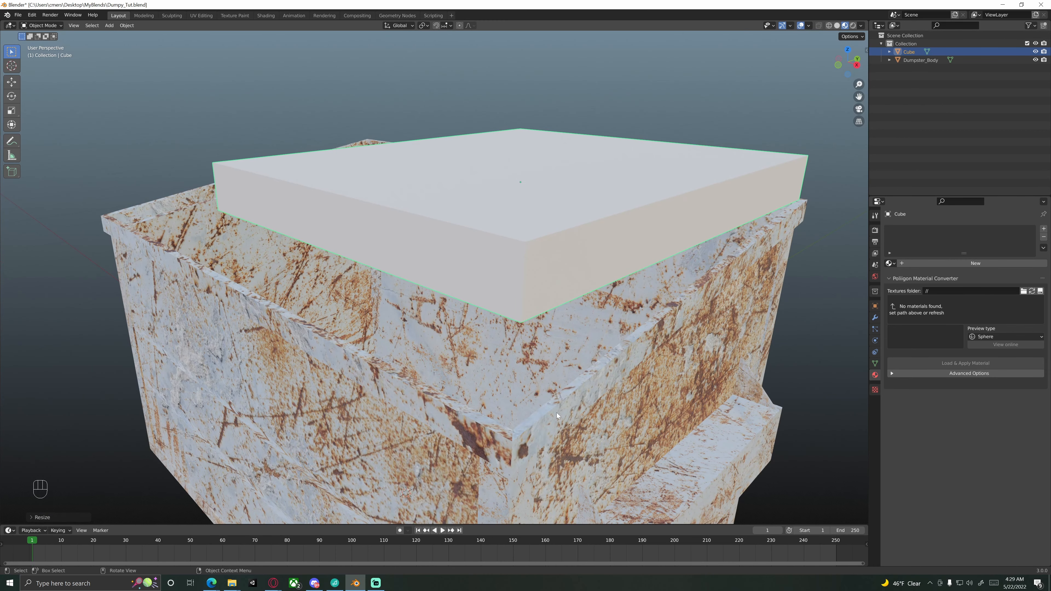
middle_click_drag(572, 296, 629, 311)
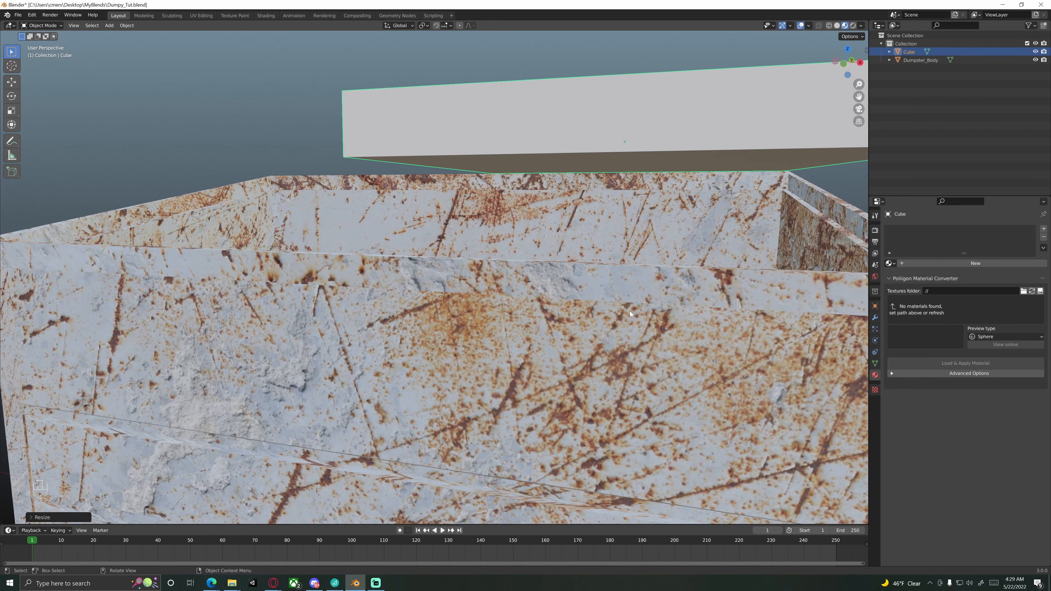
key("KP_1")
scroll(549, 245, "up", 5)
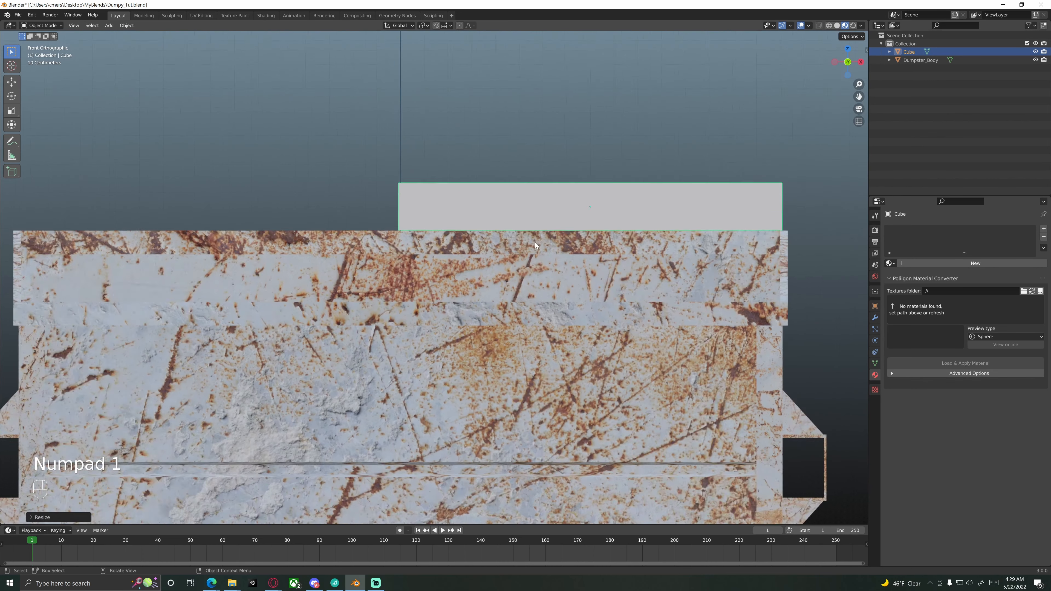
middle_click_drag(386, 177, 402, 223, "shift")
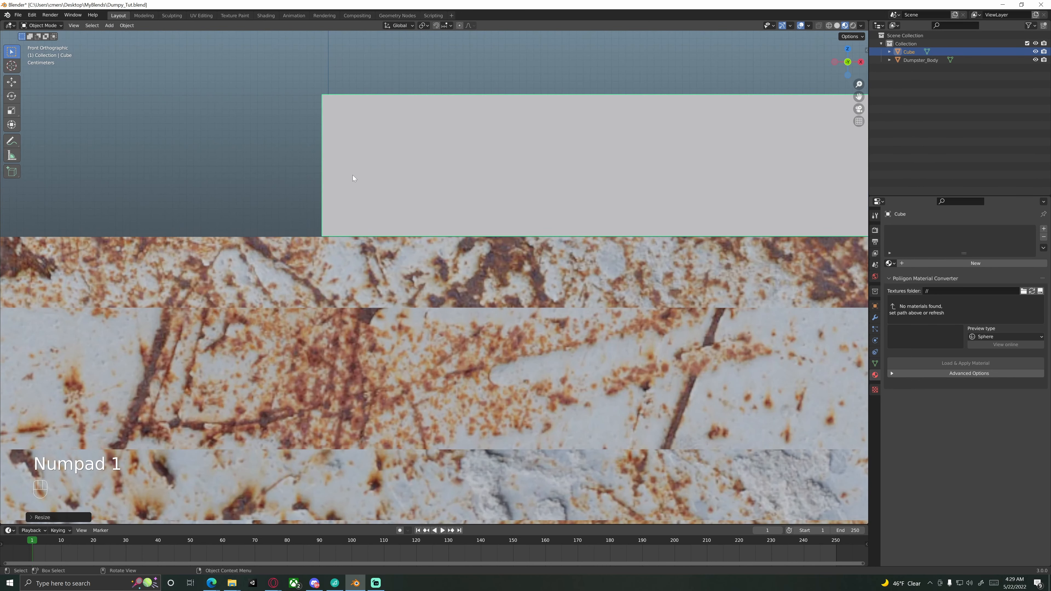
key("g")
key("x")
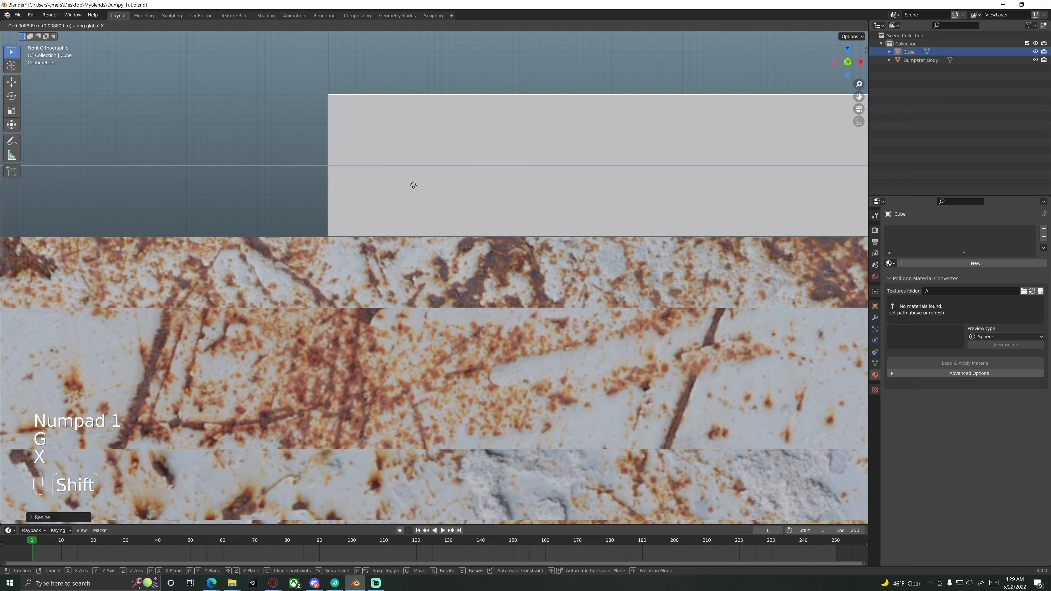
left_click(417, 186, "shift")
middle_click_drag(363, 185, 416, 218, "shift")
scroll(416, 219, "up", 5)
middle_click_drag(364, 131, 453, 261, "shift")
scroll(451, 227, "down", 6)
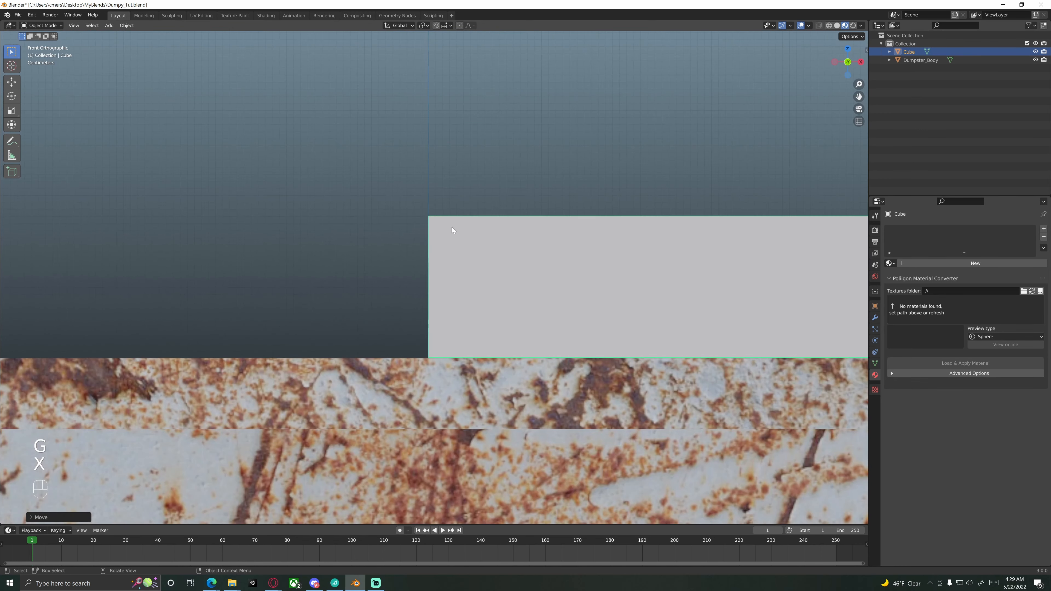
mouse_move(535, 252)
middle_mouse_down("shift")
mouse_move(480, 226)
mouse_move(521, 239)
middle_mouse_up("shift")
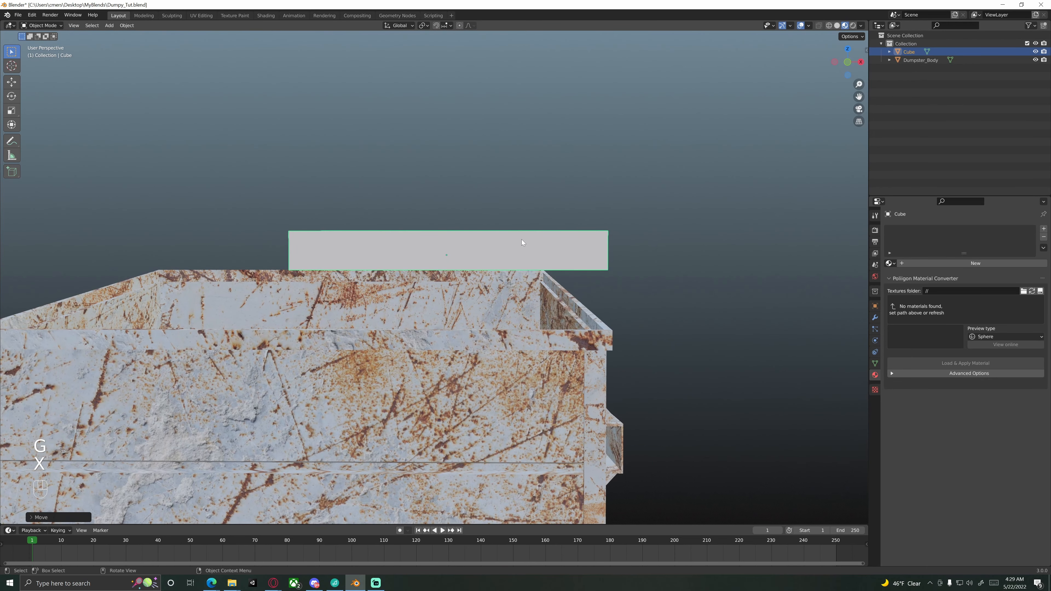
Thin the slab along Z in the right side view to give it a lid-like thickness.
key("KP_1")
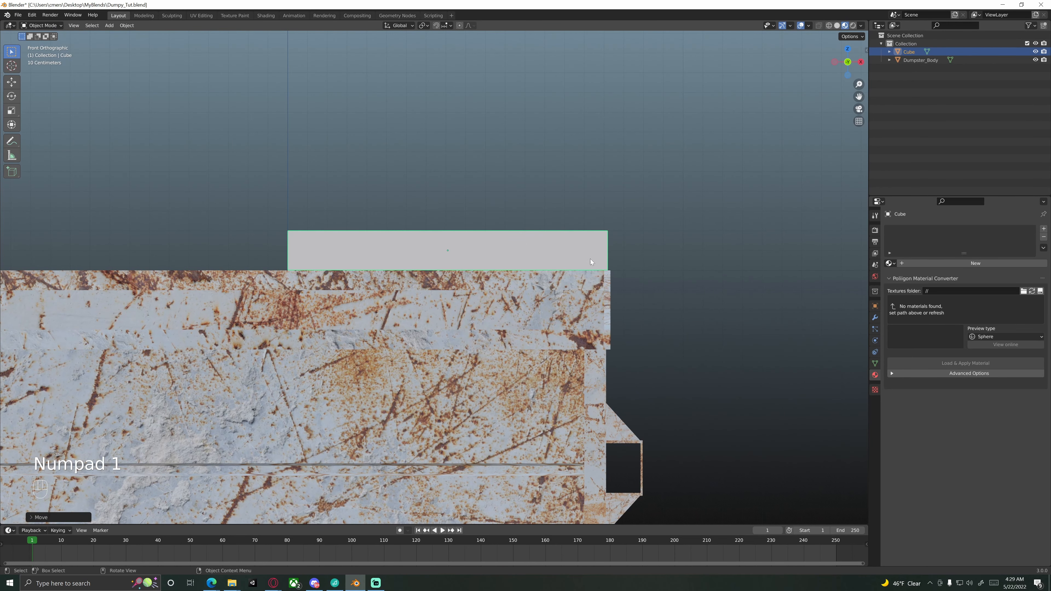
key("KP_3")
middle_click_drag(589, 259, 532, 258, "shift")
key("s")
key("z")
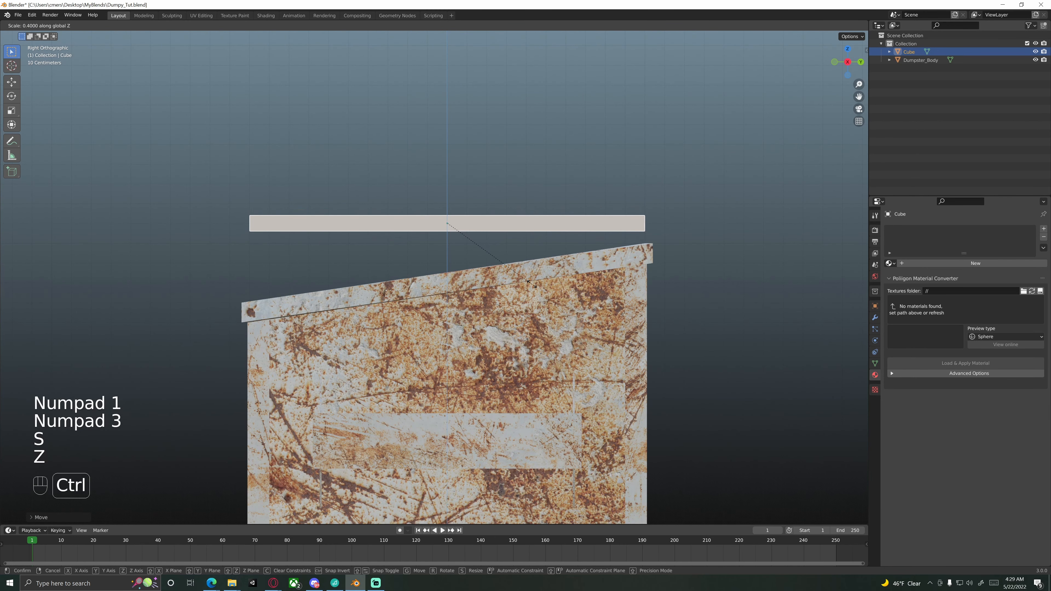
left_click(513, 276)
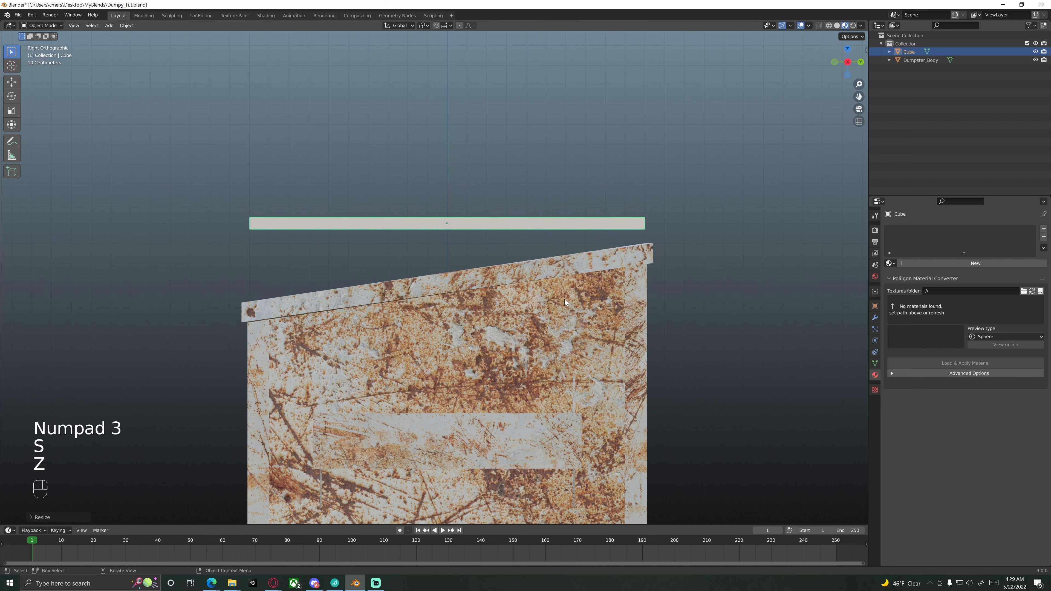
Stretch the slab along Y by about 1.03 so its depth nearly reaches the front and back of the rim.
key("s")
key("y")
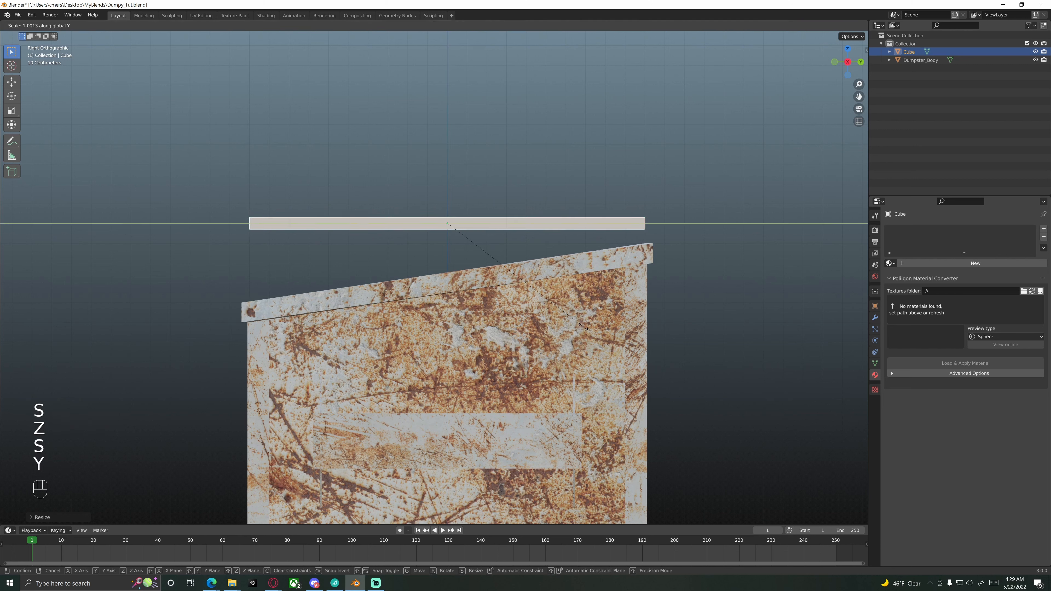
key("shift")
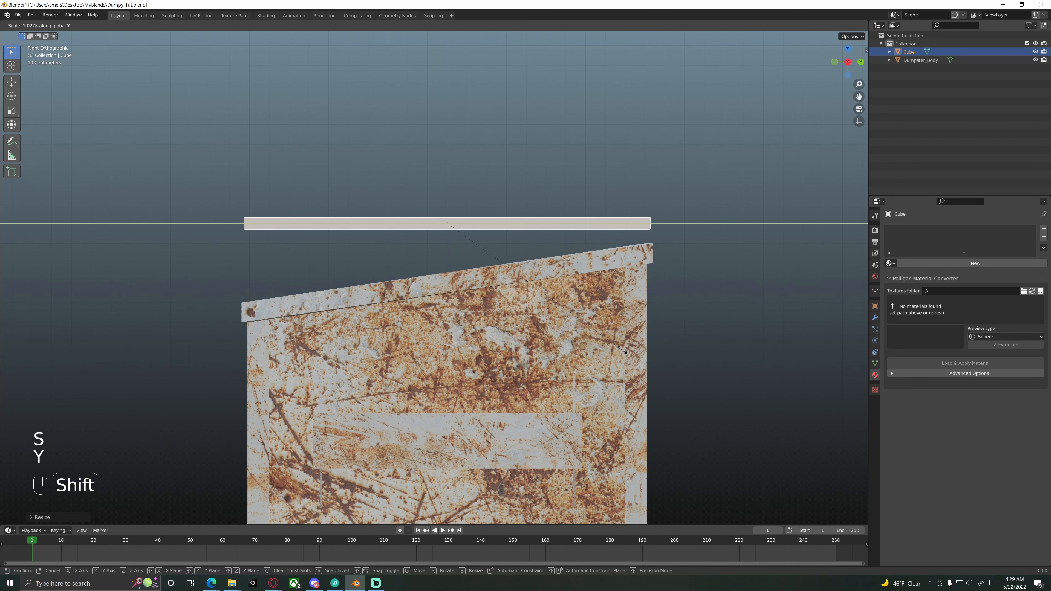
left_click(621, 349)
middle_click_drag(384, 262, 457, 265, "shift")
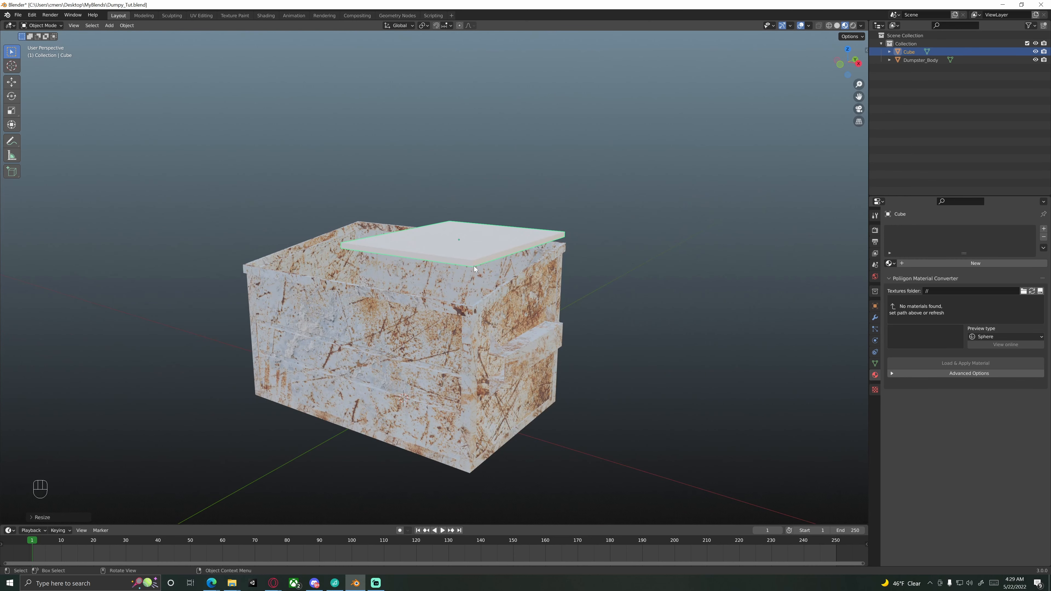
Hide the slab and open the dumpster body mesh for editing in solid shading.
key("h")
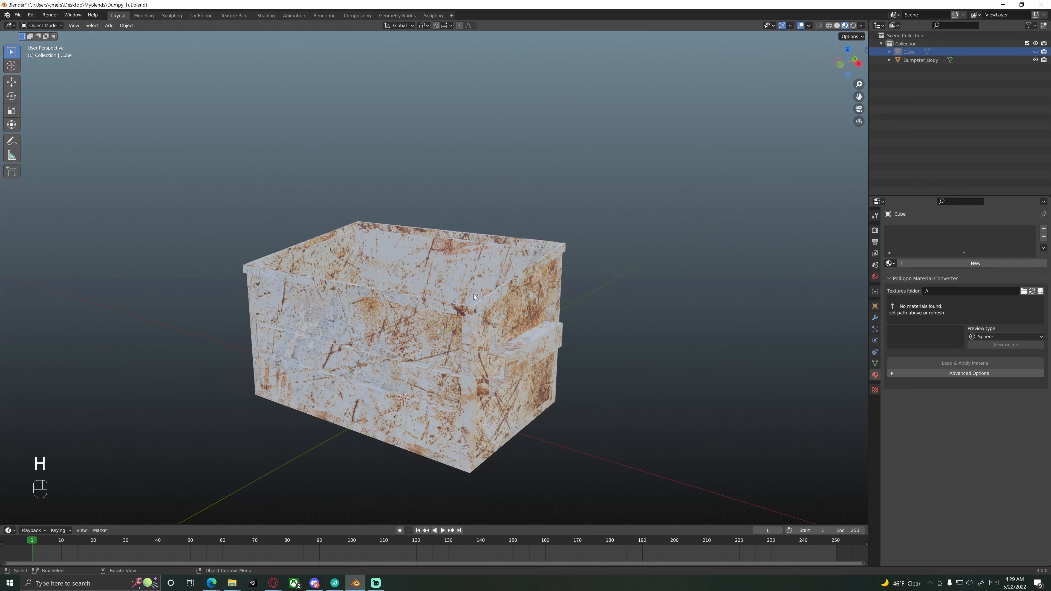
left_click(453, 316)
key("Tab")
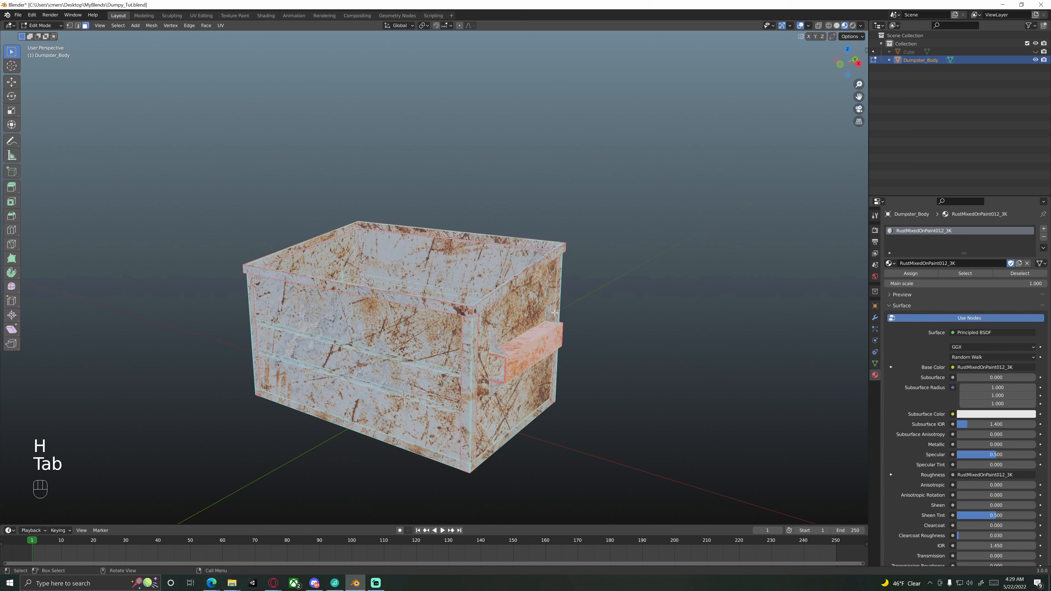
key("z")
left_click(603, 307)
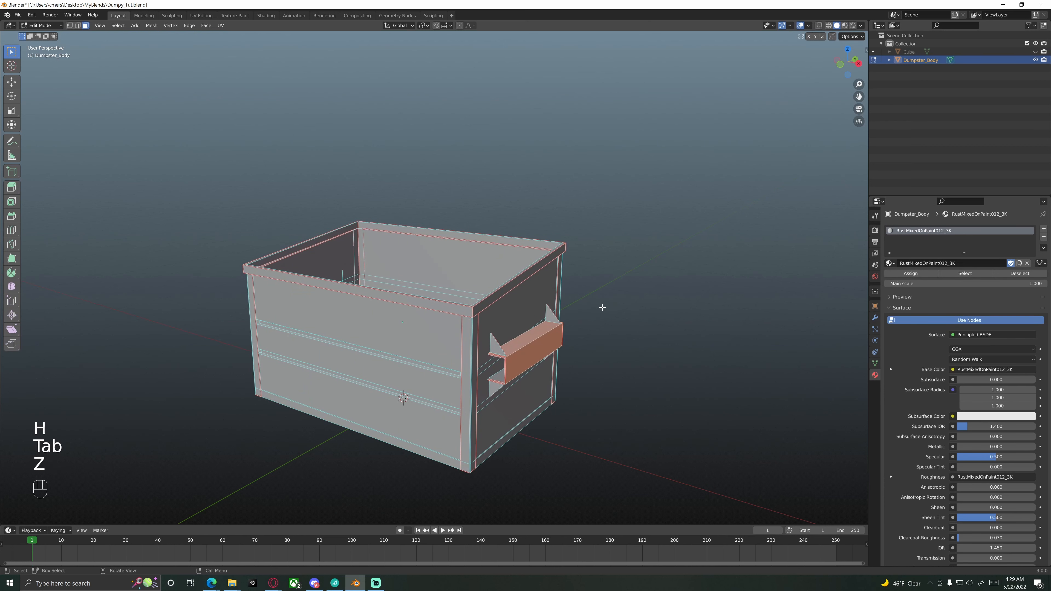
Close the dumpster's open top by filling a face between the corner vertices of the rim, and leave mesh editing.
mouse_move(601, 305)
middle_mouse_down()
mouse_move(499, 295)
mouse_move(434, 306)
mouse_move(439, 315)
mouse_move(429, 261)
mouse_move(433, 282)
middle_mouse_up()
scroll(410, 296, "up", 5)
key("1")
scroll(439, 314, "up", 2)
left_click(426, 257)
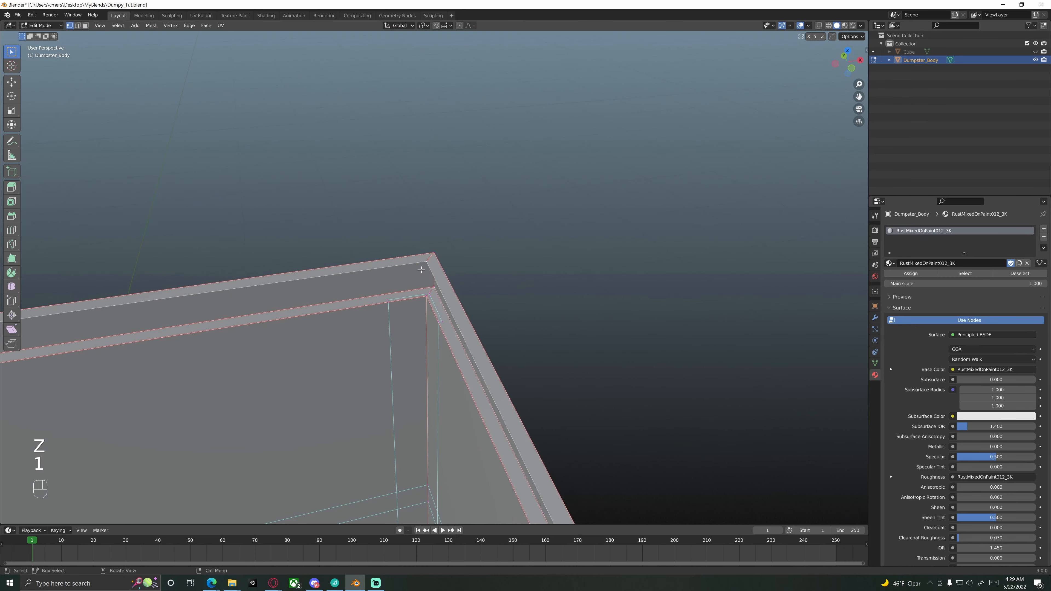
middle_click_drag(426, 261, 422, 265)
scroll(424, 267, "down", 10)
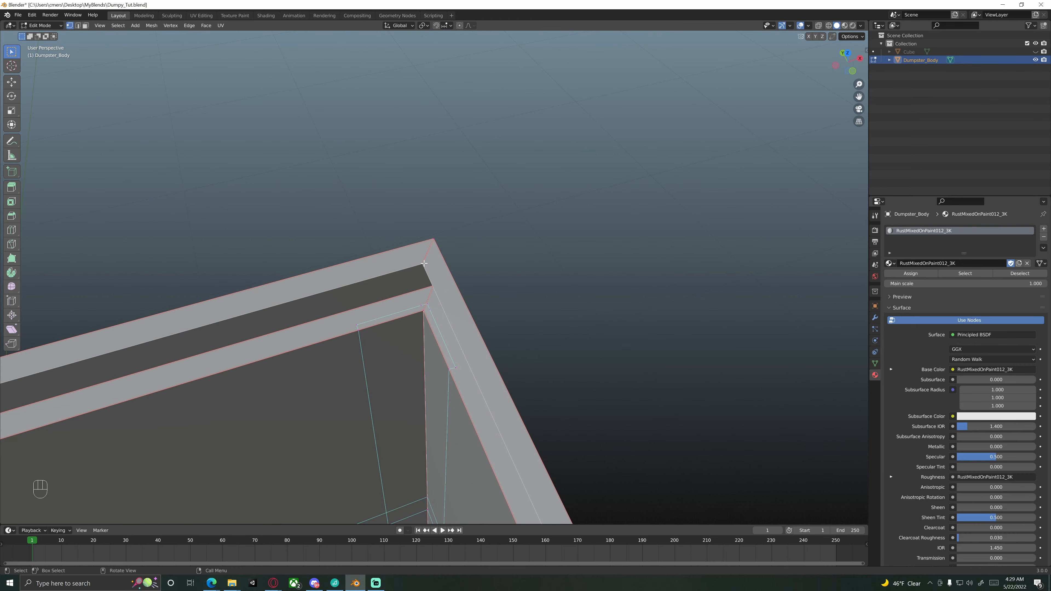
scroll(432, 280, "up", 5)
middle_click_drag(432, 280, 415, 207, "shift")
scroll(477, 330, "down", 6)
middle_click_drag(308, 284, 503, 257, "shift")
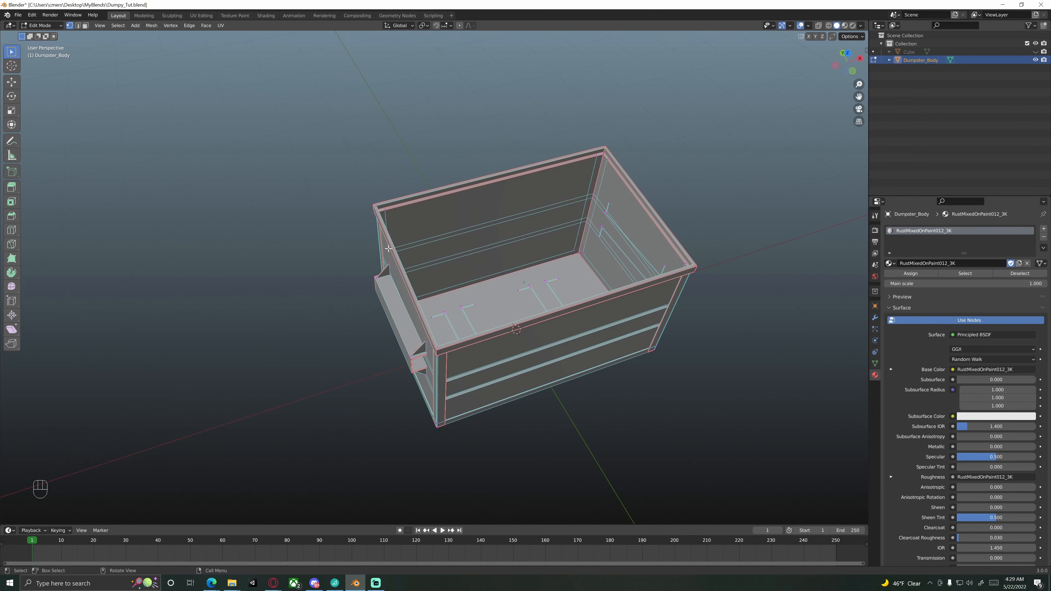
middle_click_drag(375, 211, 428, 269, "shift")
scroll(410, 274, "up", 7)
left_click(424, 250, "shift")
scroll(469, 301, "down", 5)
middle_click_drag(469, 301, 396, 151, "shift")
scroll(435, 306, "up", 5)
middle_click_drag(441, 316, 415, 313)
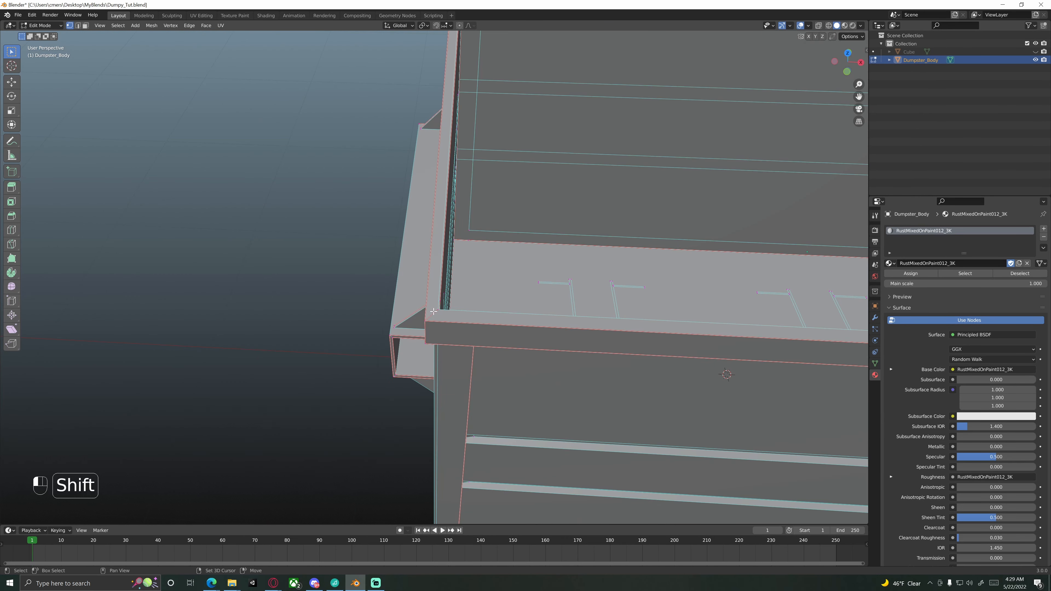
key("f")
mouse_move(501, 291)
middle_mouse_down()
mouse_move(503, 272)
mouse_move(495, 272)
middle_mouse_up()
scroll(504, 272, "down", 3)
key("Tab")
left_click(494, 144)
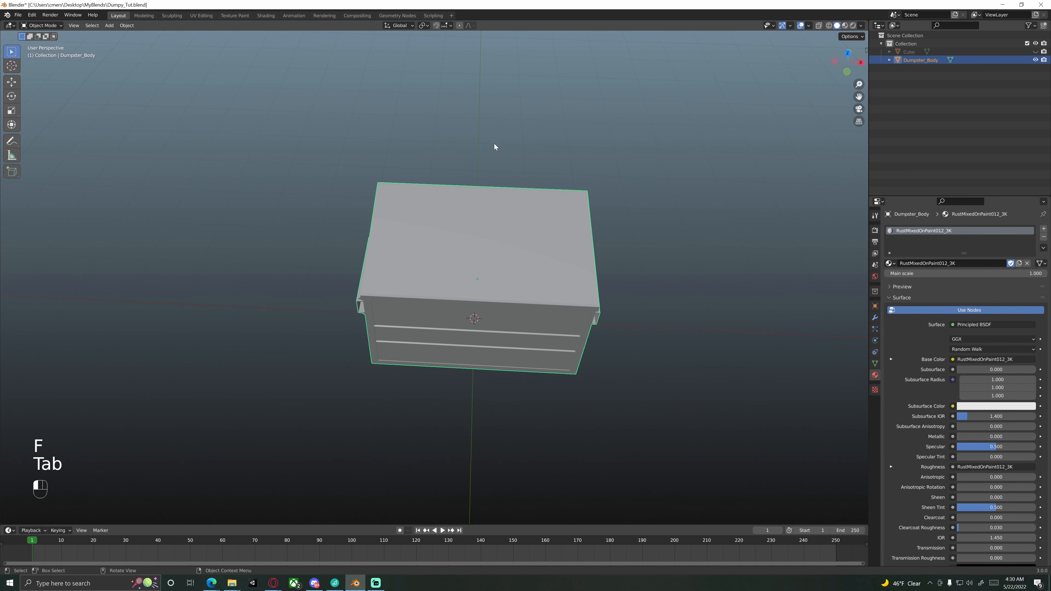
Unhide the lid slab above the dumpster's right half and open its mesh for editing.
middle_click_drag(494, 144, 536, 206)
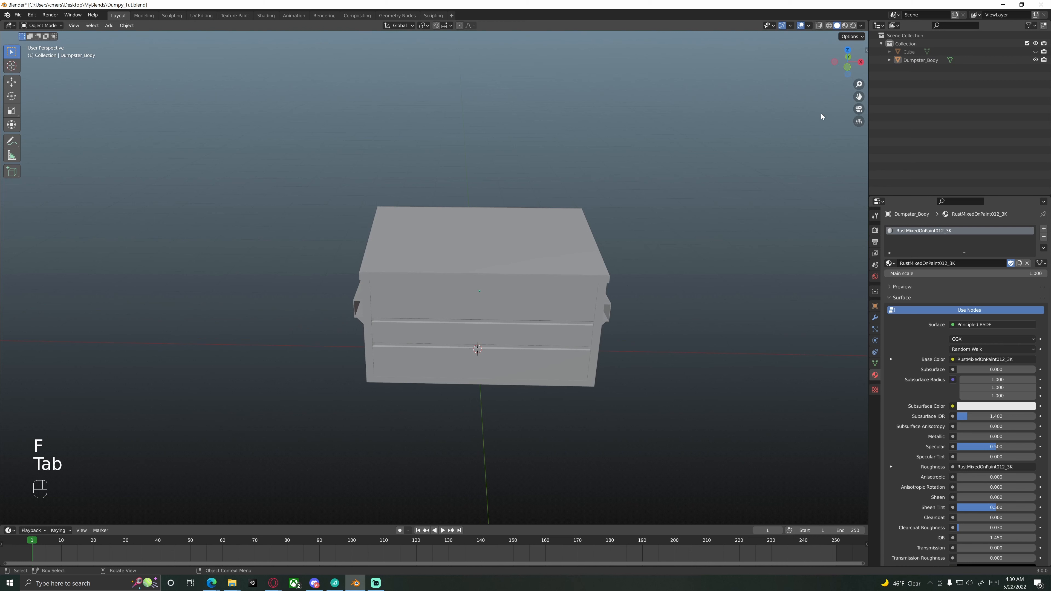
left_click(1035, 51)
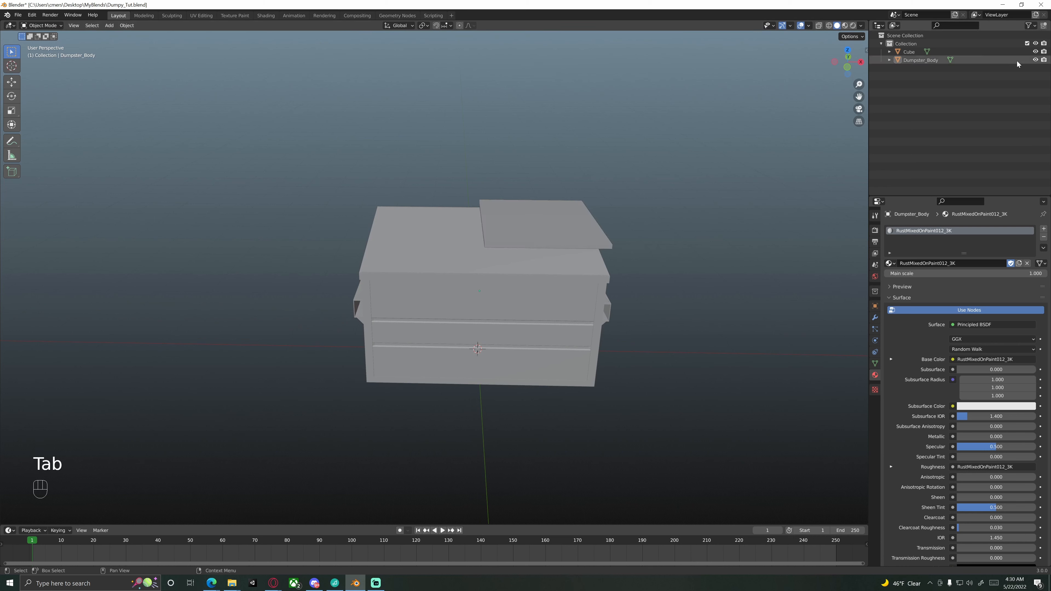
left_click(575, 234)
middle_click_drag(575, 232, 483, 275, "shift")
scroll(535, 250, "up", 2)
key("Tab")
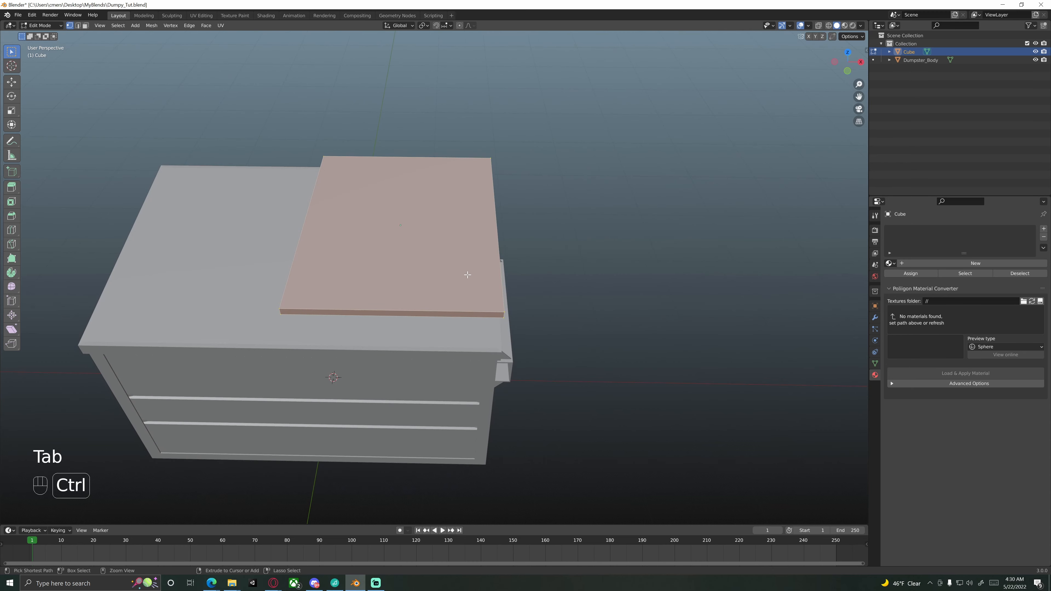
Add six evenly spaced loop cuts running front to back, dividing the lid slab into seven strips.
key("ctrl+r")
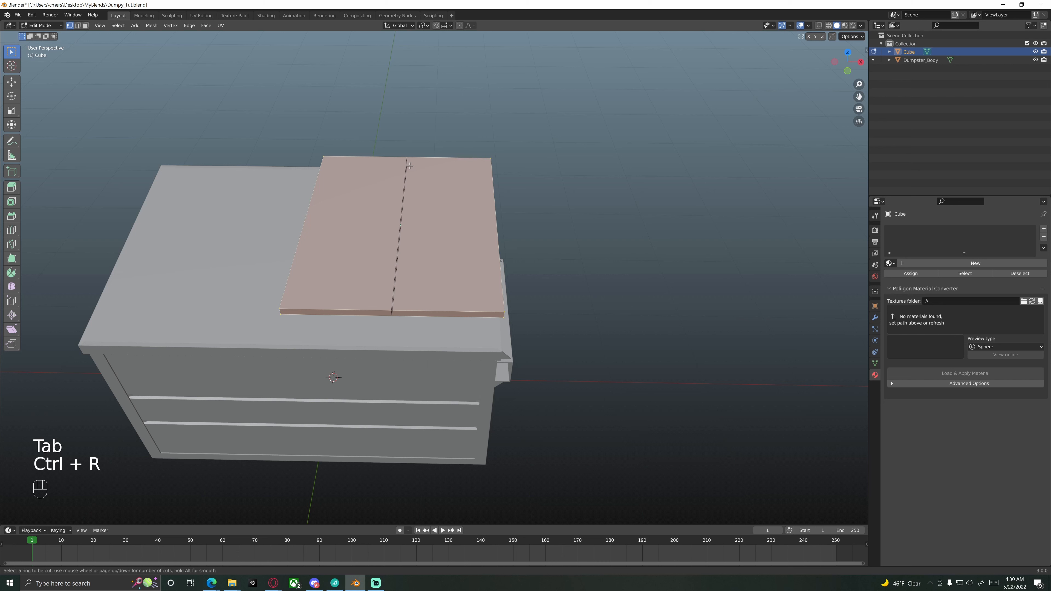
scroll(410, 166, "up", 4)
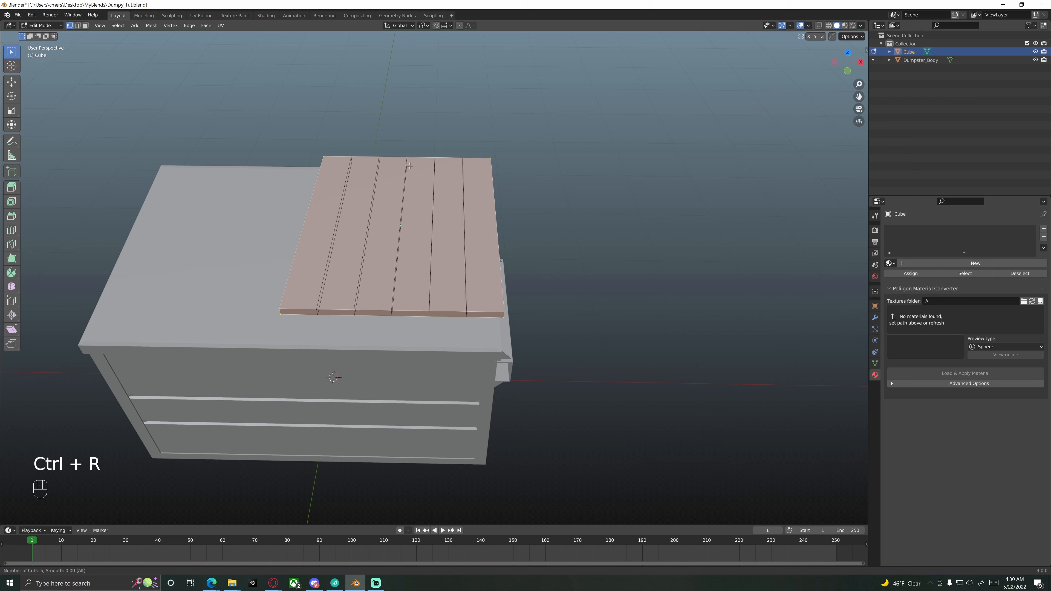
scroll(410, 166, "up", 1)
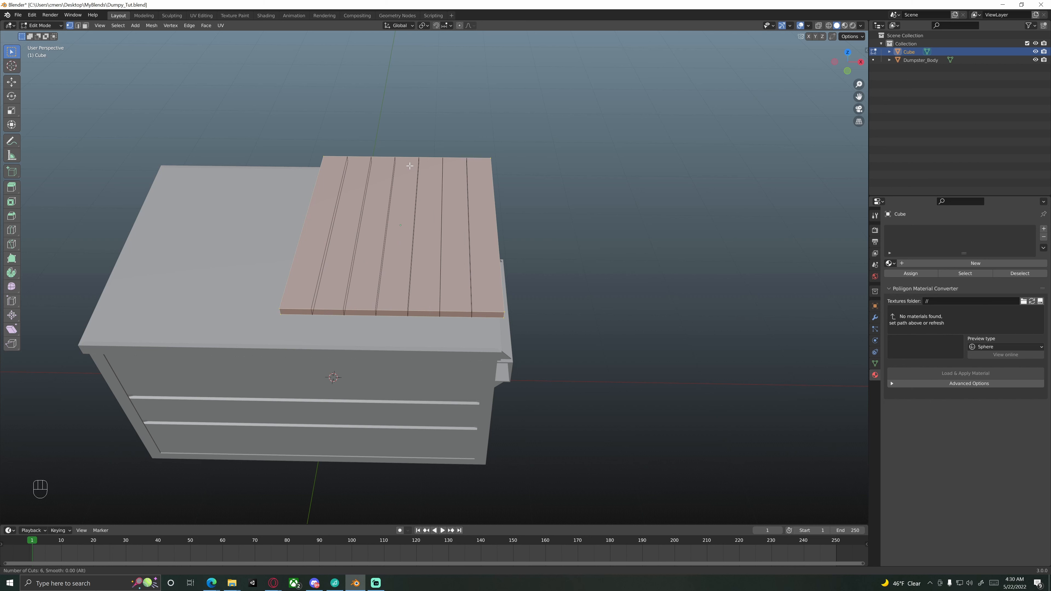
left_click(410, 166)
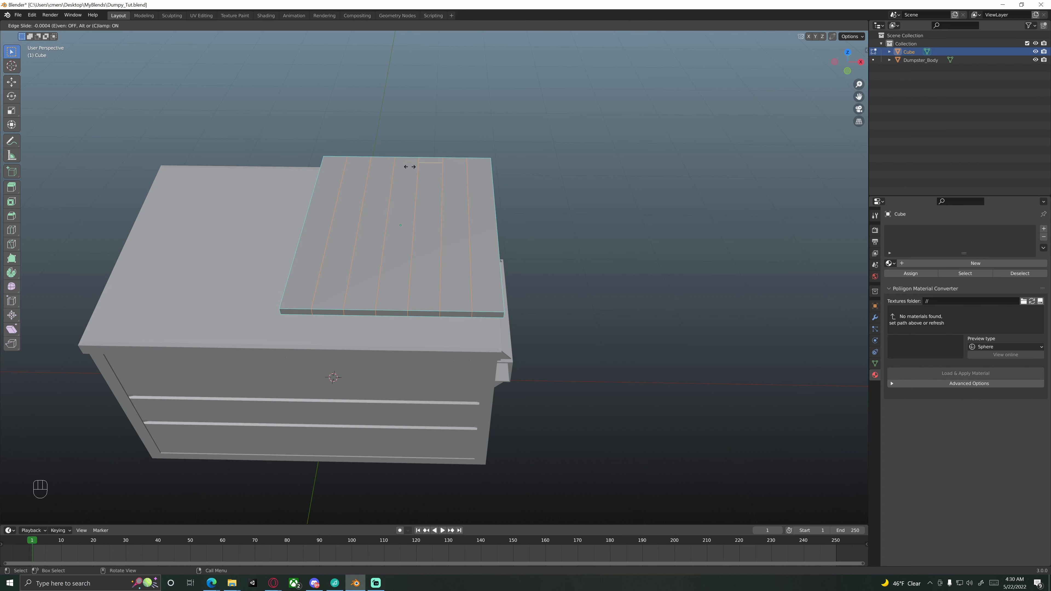
left_click(410, 166)
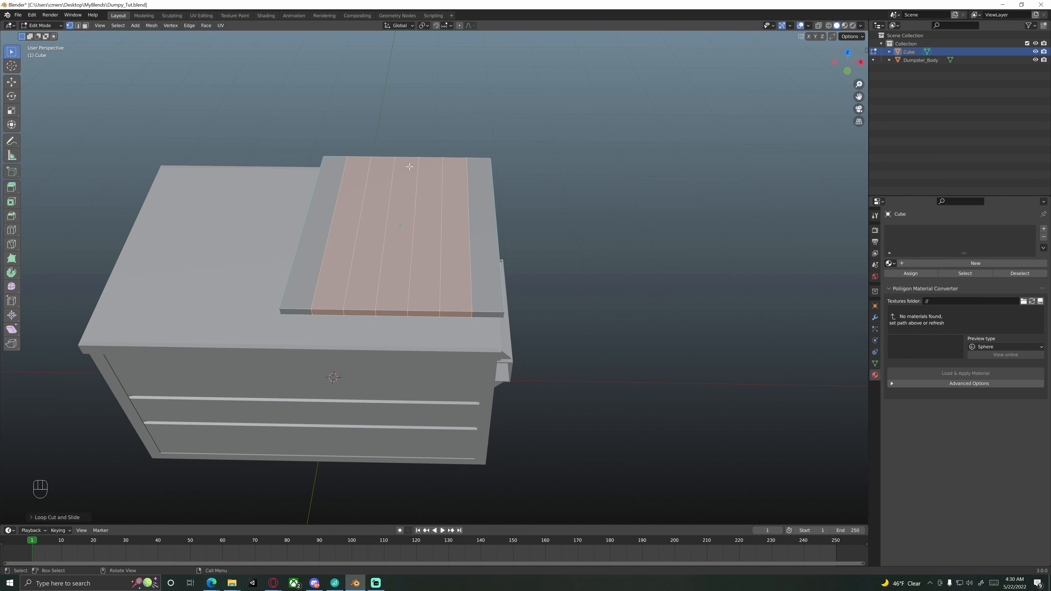
Inset the slab's seven top faces individually with a thickness of about 0.037 m and a depth of about 0.894 m.
key("3")
left_click(332, 193)
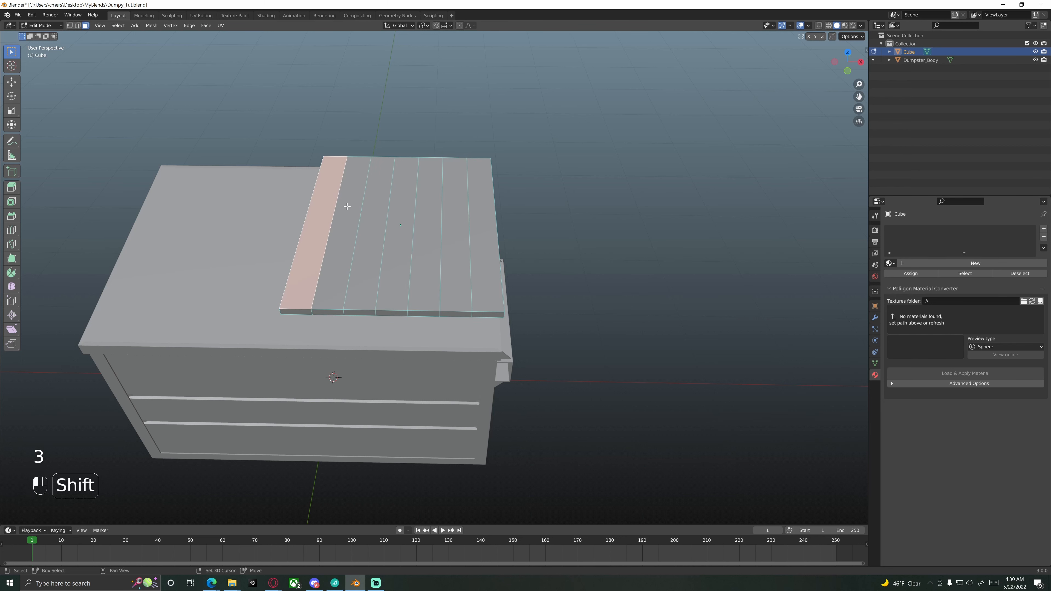
left_click(354, 195, "shift")
left_click(380, 205, "shift")
left_click(409, 210, "shift")
left_click(430, 210, "shift")
left_click(460, 211, "shift")
left_click(482, 215, "shift")
middle_click_drag(482, 215, 446, 240)
scroll(460, 262, "up", 3)
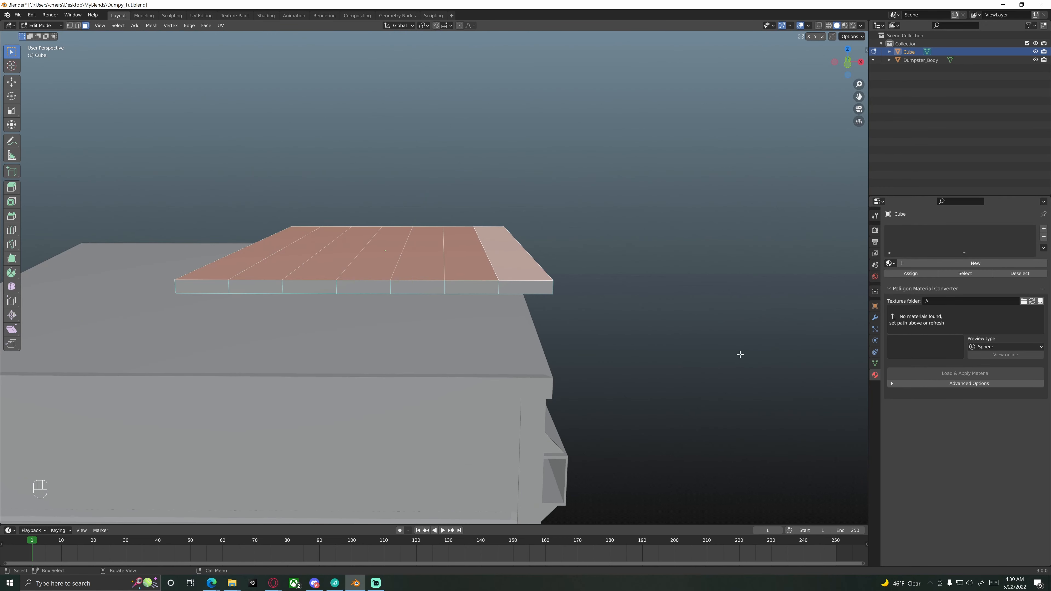
key("i")
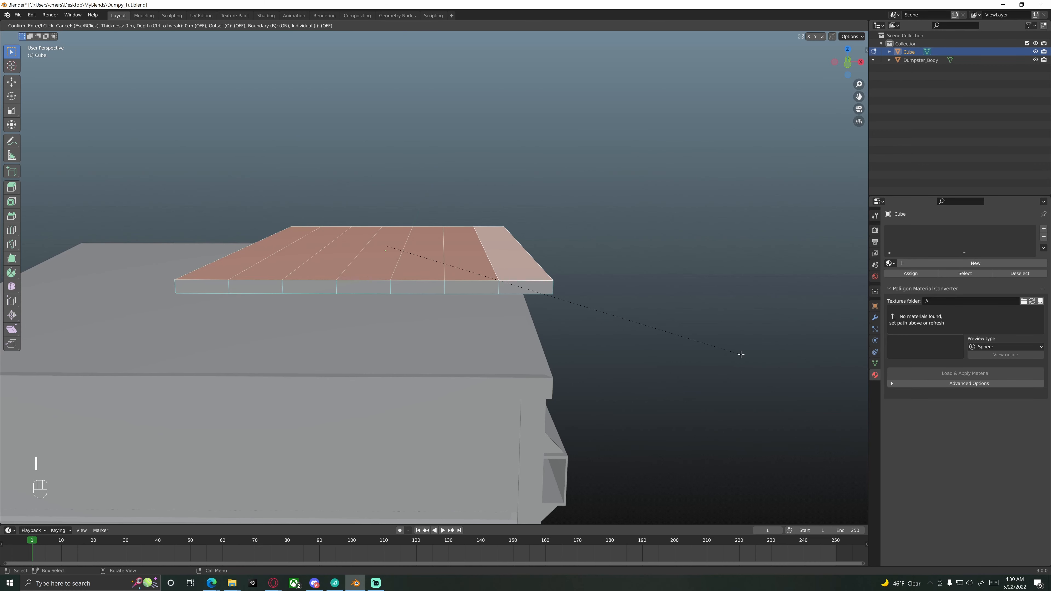
key("i")
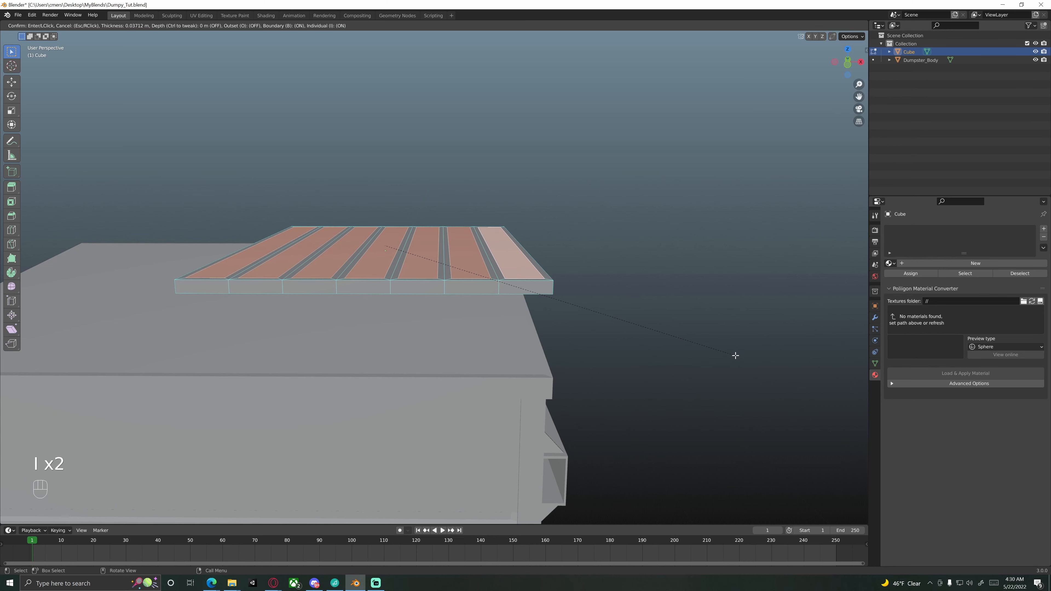
key("ctrl")
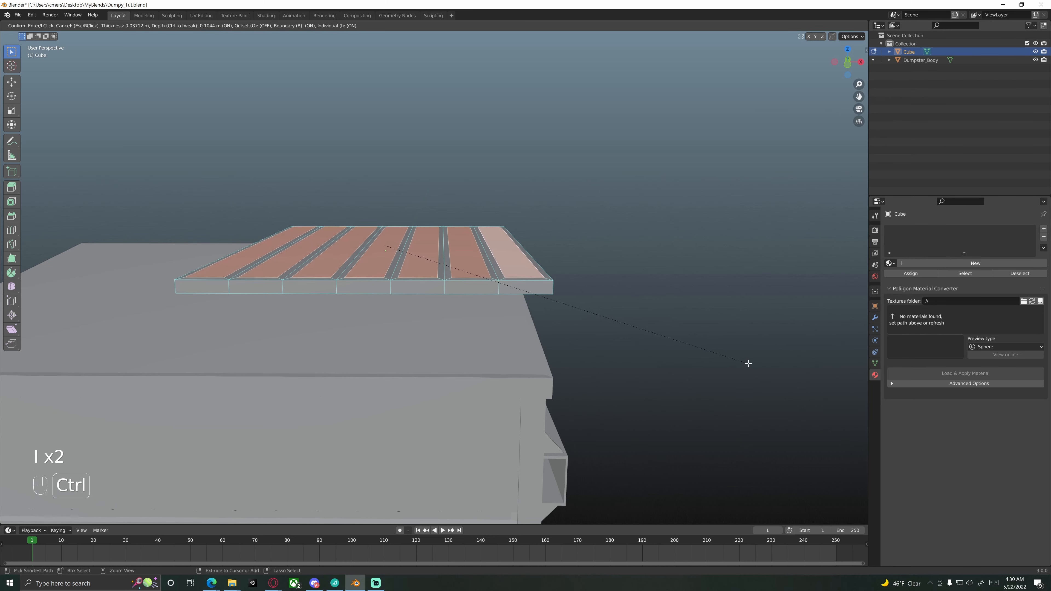
left_click(844, 389)
middle_click_drag(206, 425, 327, 333)
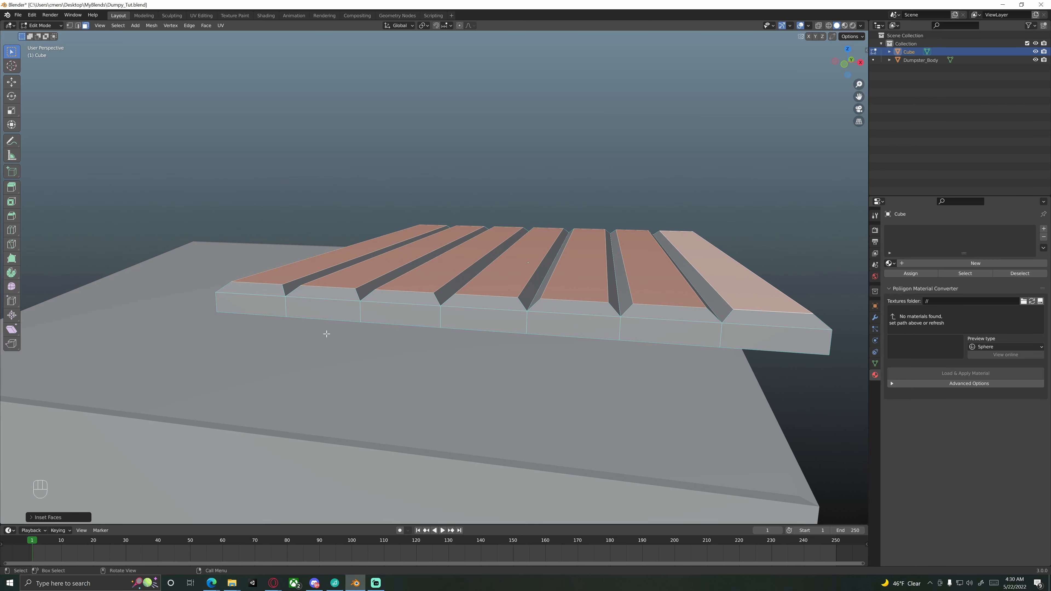
Set the inset's thickness to 0.02 m and its depth to 0.8 m.
left_click(37, 519)
double_click(104, 470)
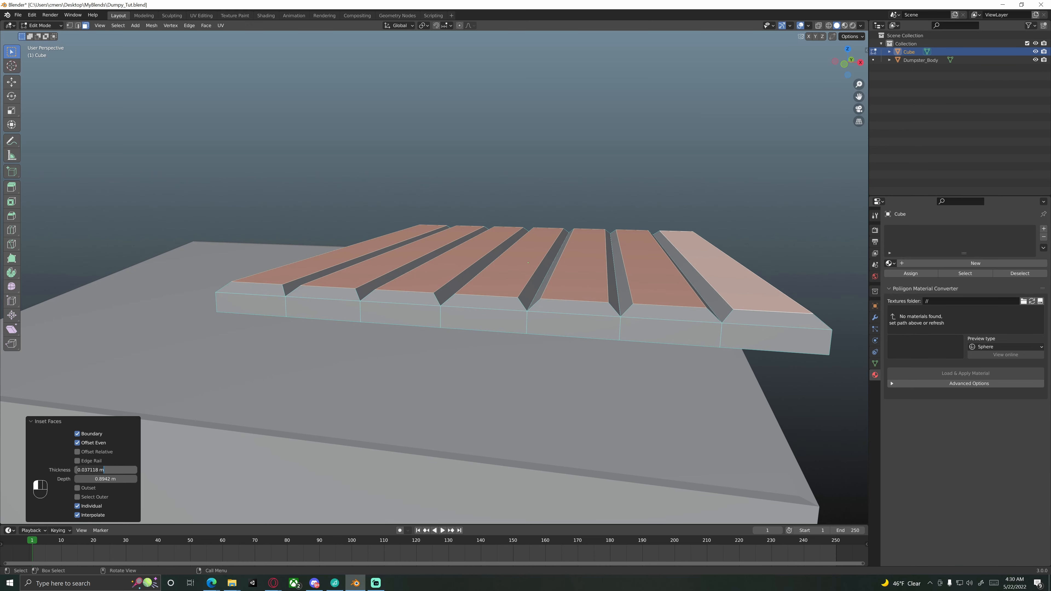
key("ctrl+a")
type(".")
key("Return")
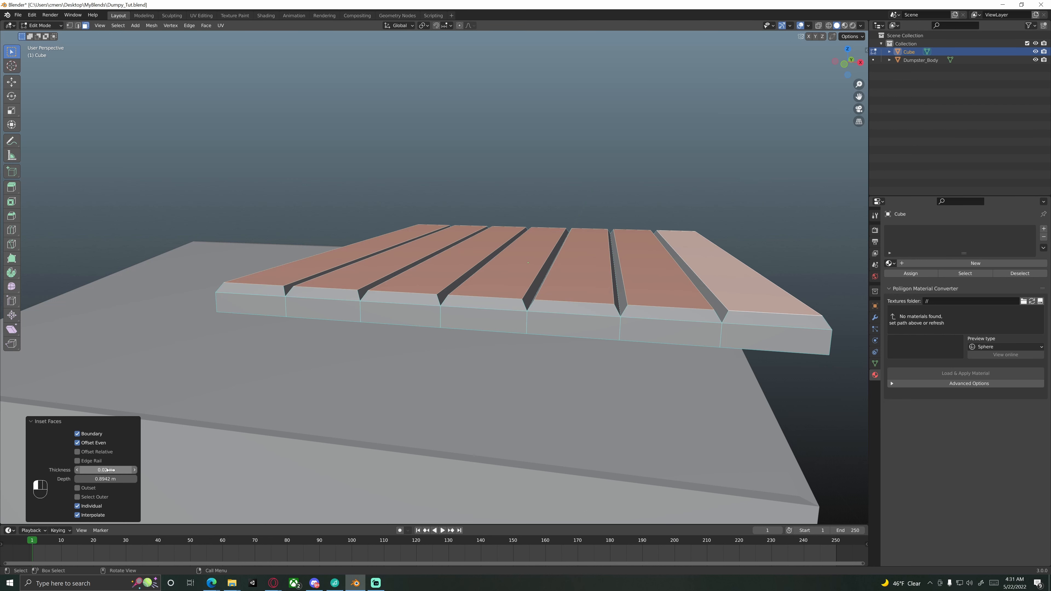
left_click(107, 479)
key("ctrl+a")
type(".8")
key("Return")
Add three evenly spaced loop cuts crosswise over all the lid's strips, keeping them unslid.
middle_click_drag(439, 256, 468, 274)
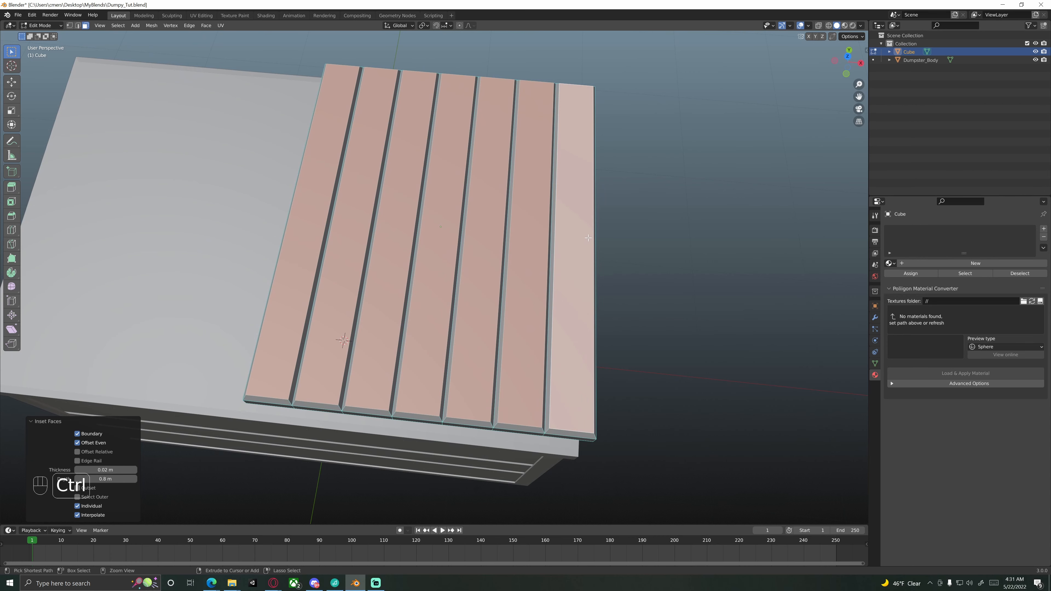
middle_click_drag(588, 238, 583, 228)
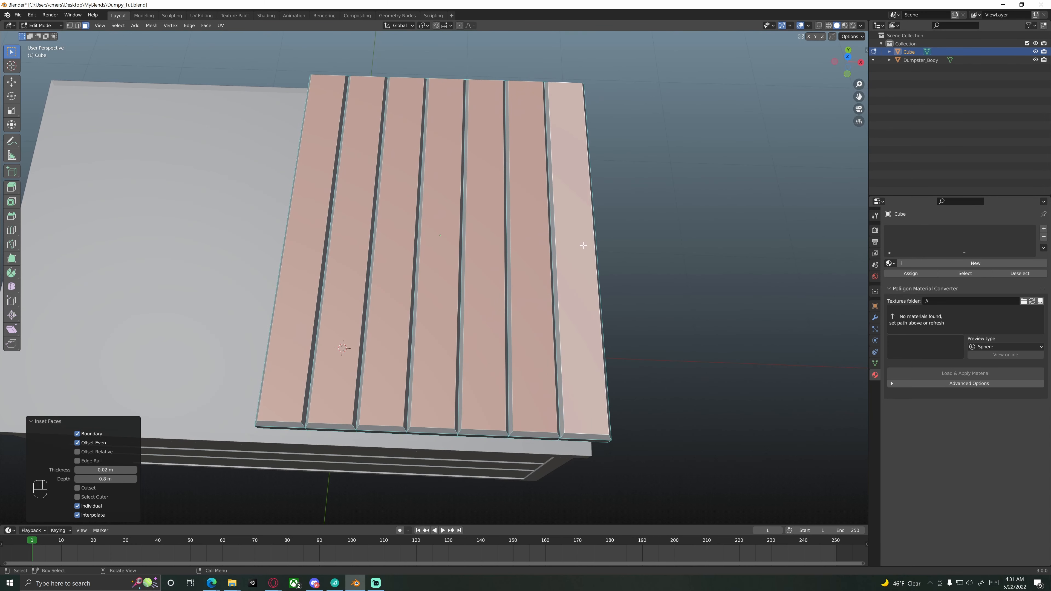
key("ctrl+r")
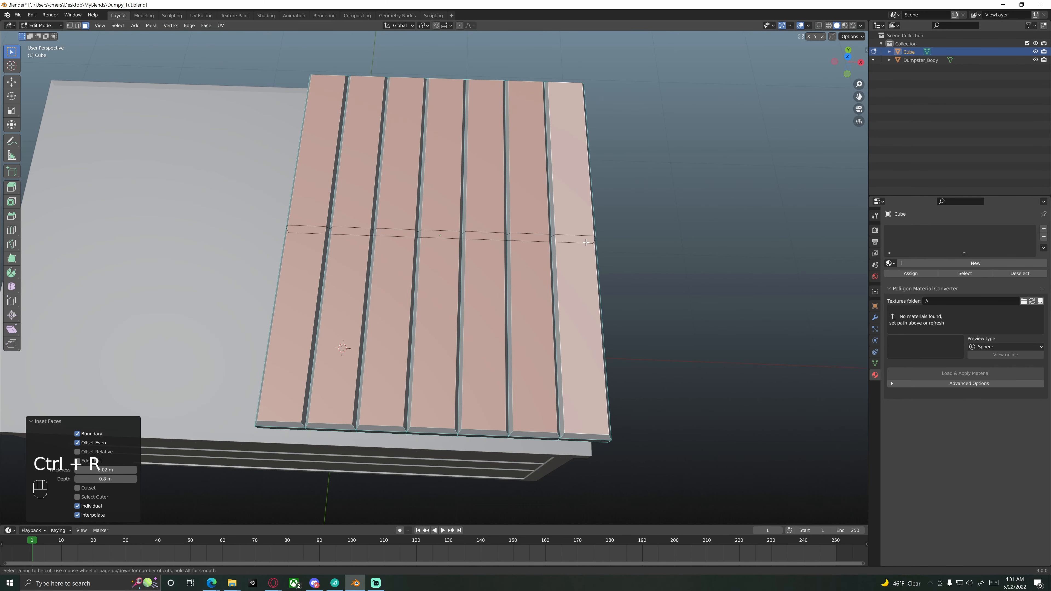
scroll(586, 242, "up", 2)
left_click(589, 242)
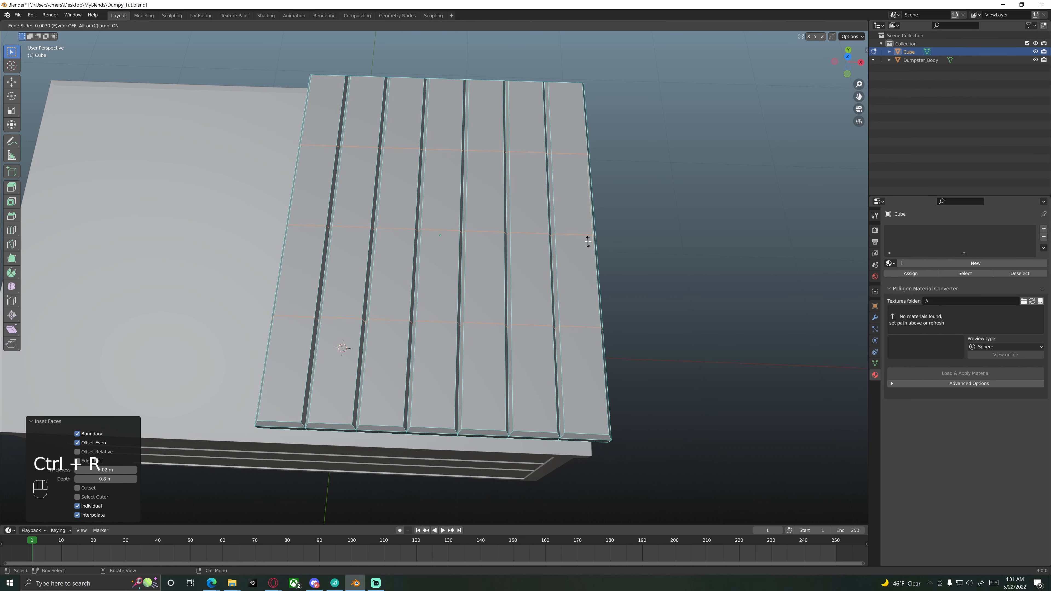
right_click(588, 241)
Raise the top edges of the middle crosswise loop 0.06 m along Z to form a ridge across the lid.
middle_click_drag(610, 265, 451, 265)
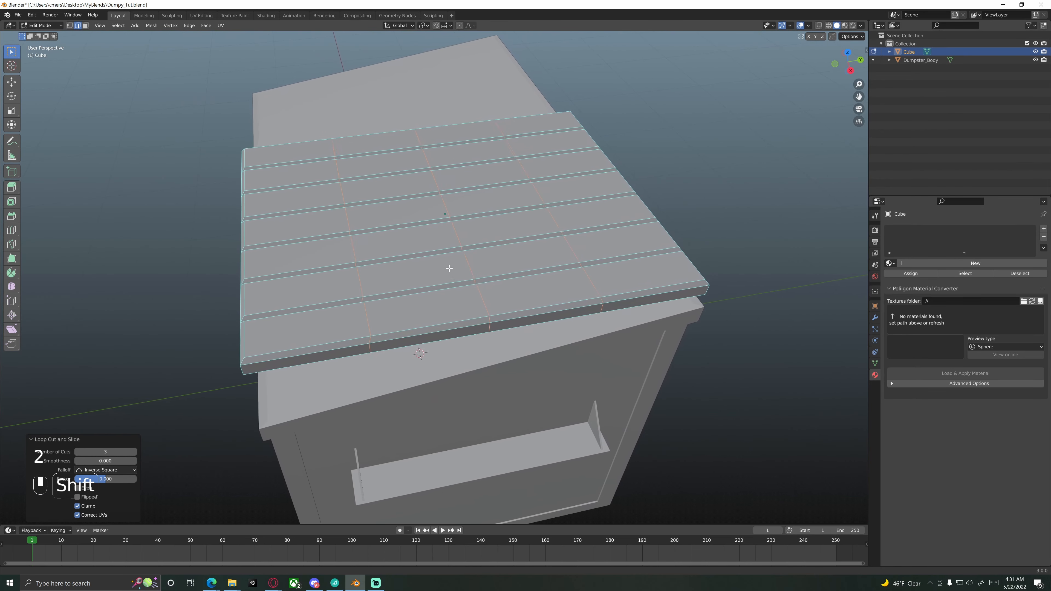
left_click(483, 289)
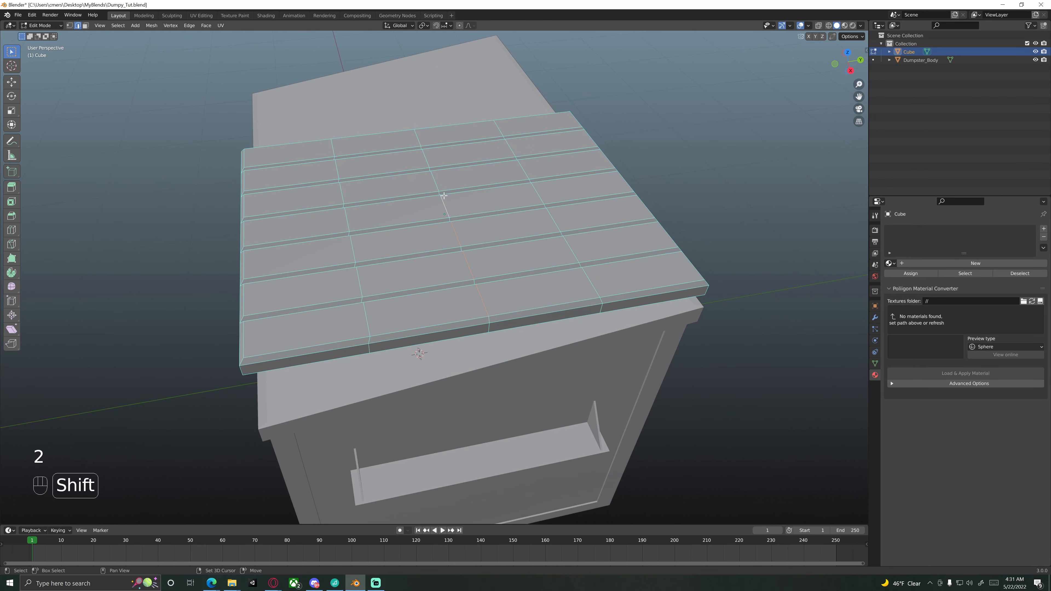
left_click(426, 165, "shift")
left_click(417, 139, "shift")
scroll(430, 279, "up", 2)
middle_click_drag(410, 265, 462, 314)
scroll(427, 315, "up", 4)
scroll(464, 314, "down", 2)
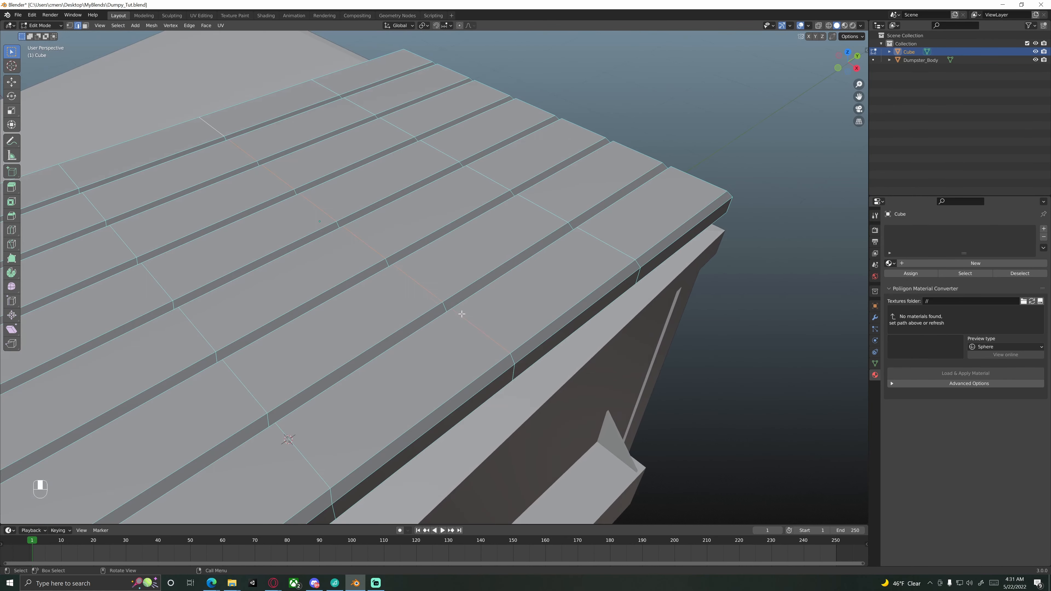
middle_click_drag(342, 241, 415, 279)
key("KP_3")
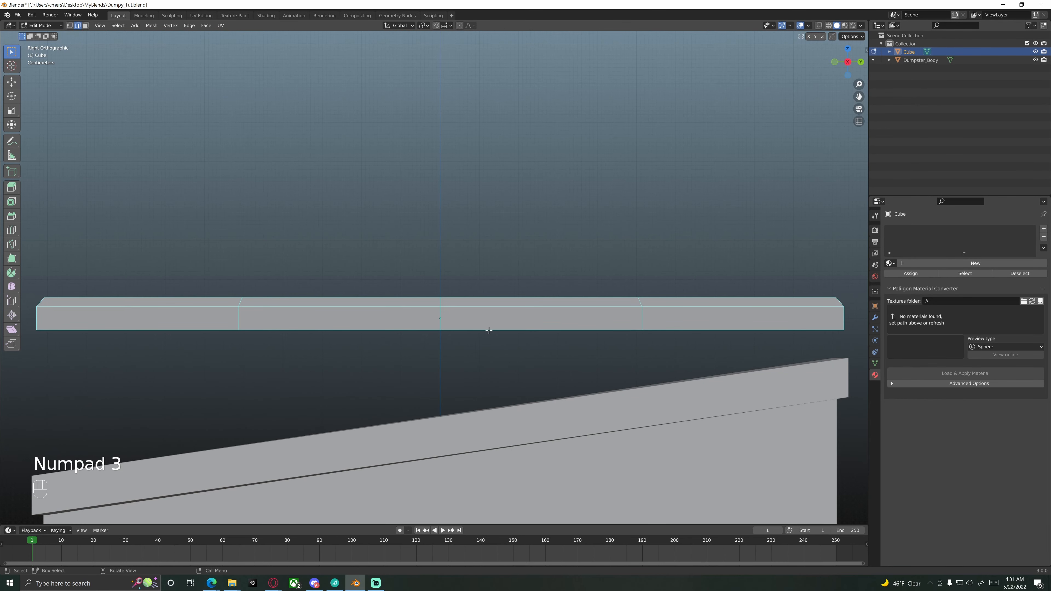
key("g")
key("z")
key("ctrl")
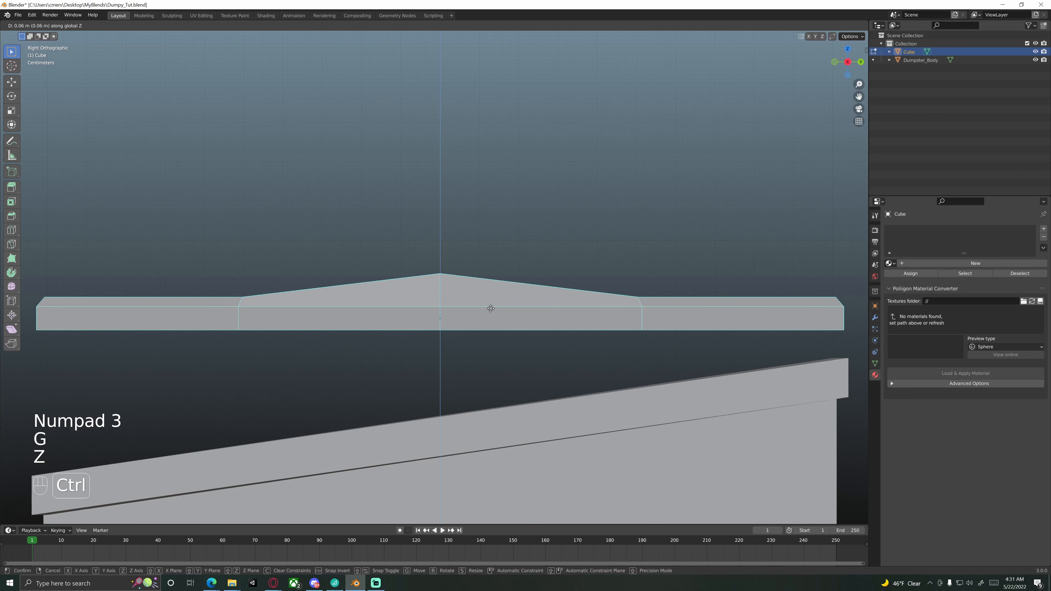
left_click(491, 309)
Raise the top edges of the two outer crosswise loops on the lid 0.03 m along Z to round off the ridge.
middle_click_drag(491, 308, 332, 315)
scroll(338, 283, "up", 3)
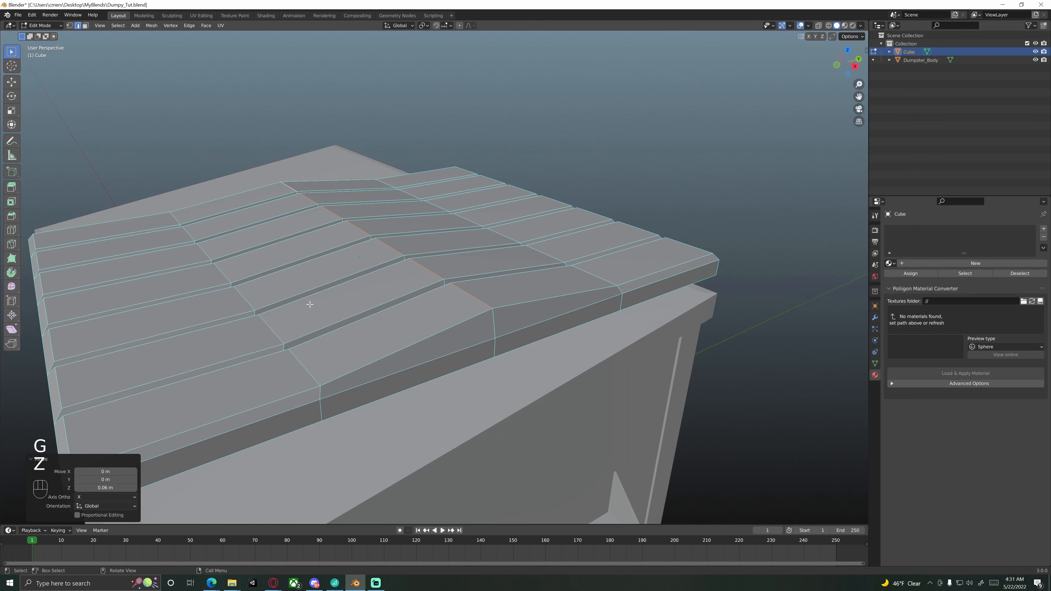
left_click(180, 225)
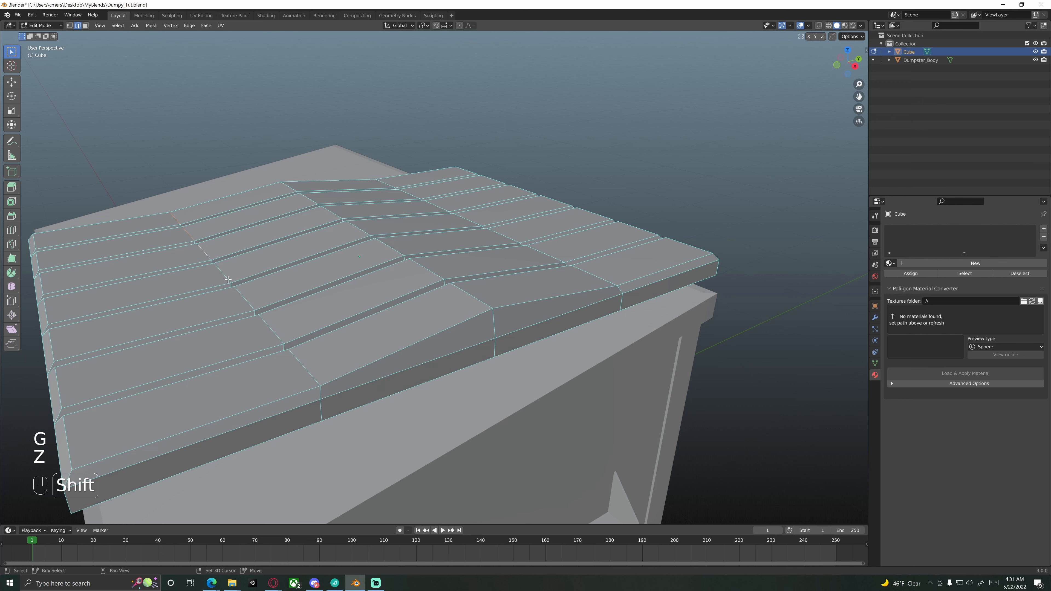
left_click(251, 302, "shift")
left_click(267, 329, "shift")
left_click(303, 367, "shift")
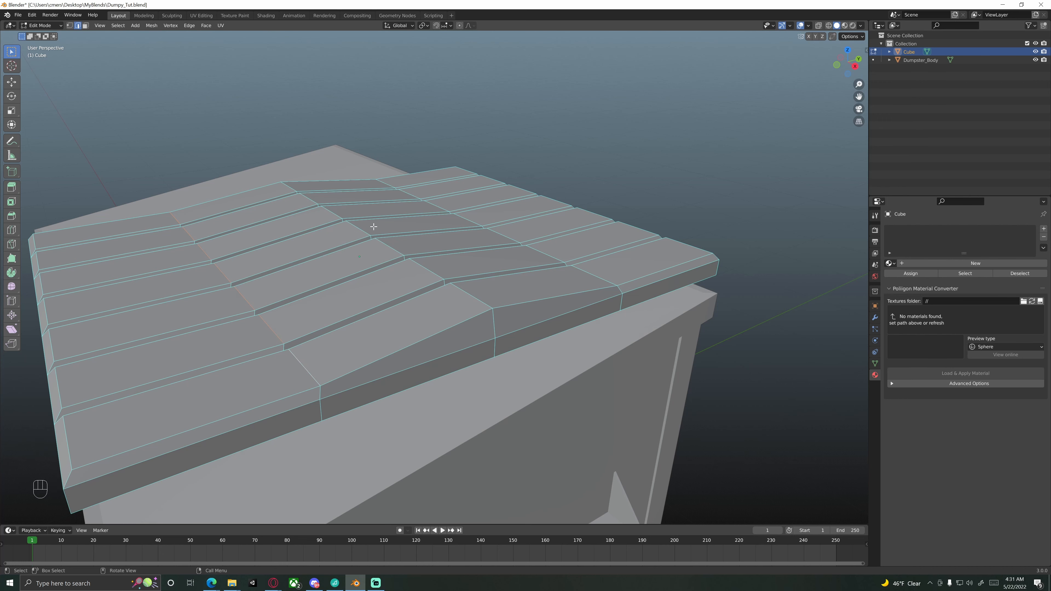
mouse_move(426, 199)
middle_mouse_down()
mouse_move(399, 225)
mouse_move(438, 212)
middle_mouse_up()
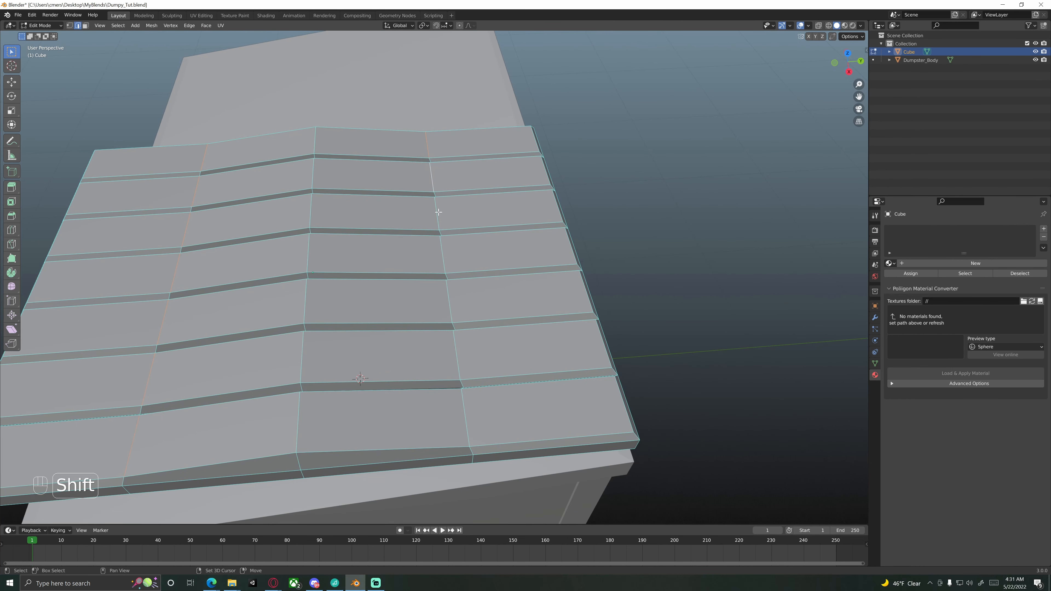
left_click(439, 256, "shift")
left_click(461, 404, "shift")
middle_click_drag(461, 405, 415, 301)
key("KP_3")
scroll(415, 300, "up", 3)
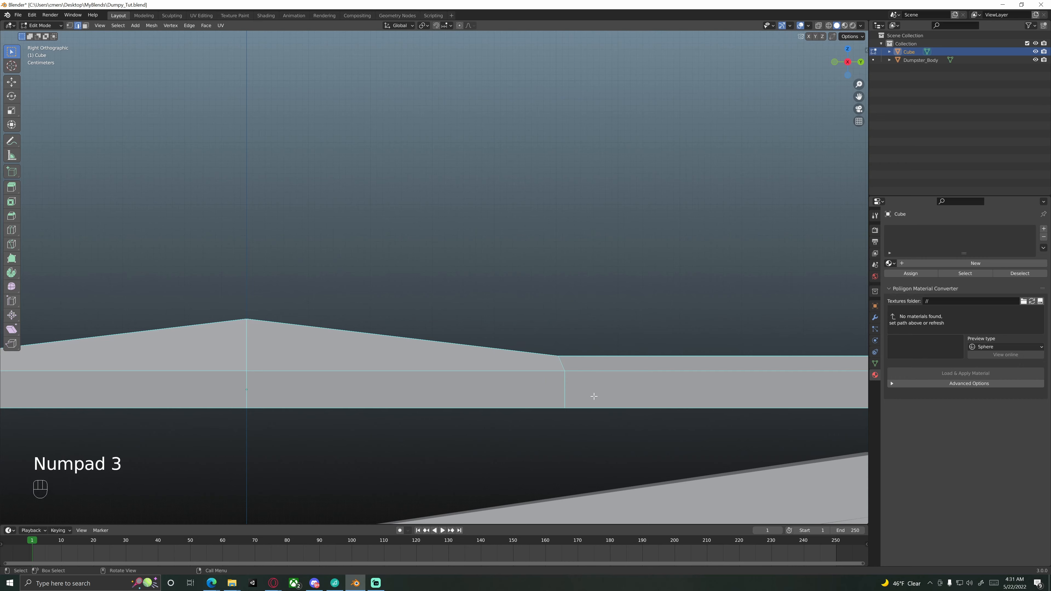
key("g")
key("z")
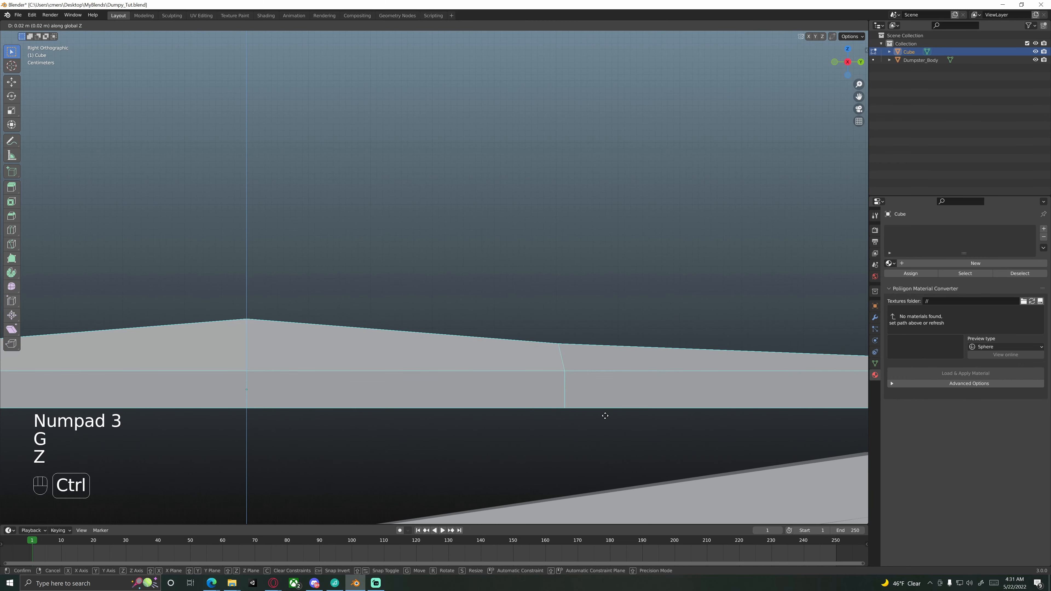
left_click(606, 413, "ctrl")
Add two evenly spaced horizontal loop cuts around the lid's side faces, leaving them unslid.
scroll(542, 406, "down", 5)
middle_click_drag(422, 310, 463, 327)
middle_click_drag(463, 327, 534, 339, "shift")
middle_click_drag(430, 368, 444, 336)
key("KP_1")
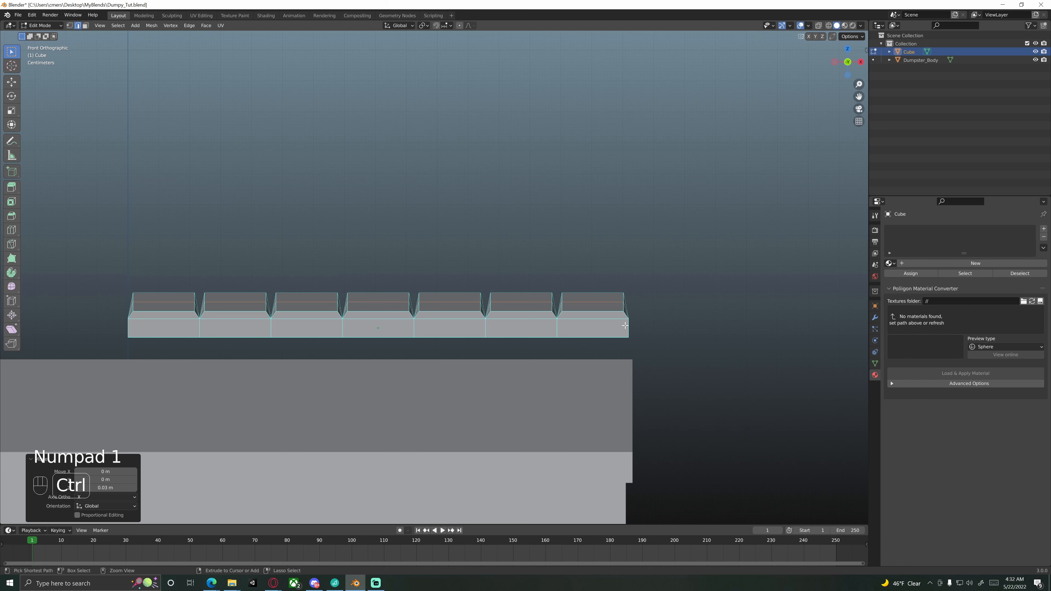
key("ctrl+r")
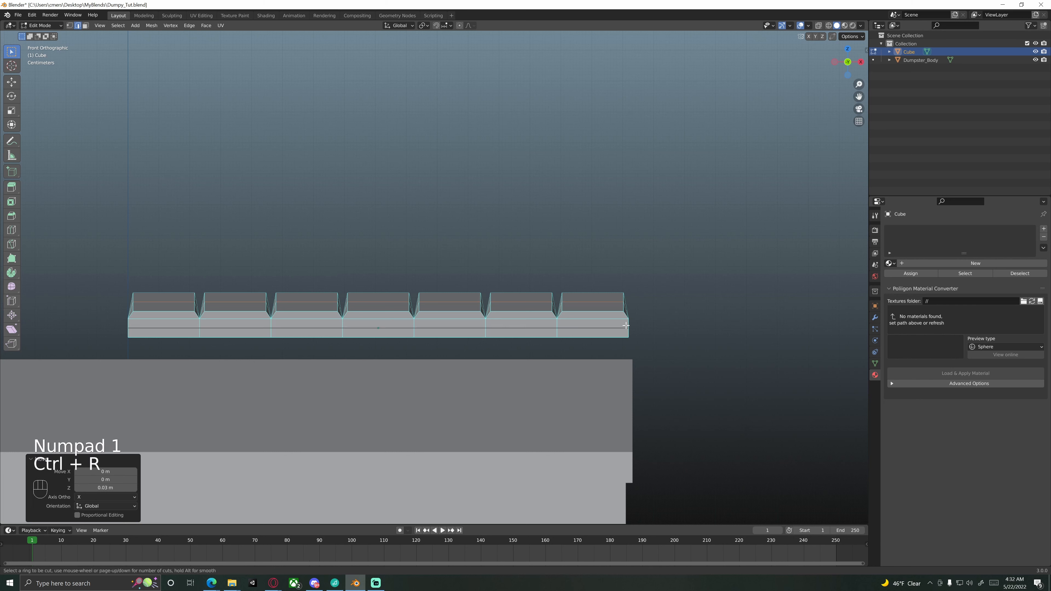
scroll(626, 325, "up", 1)
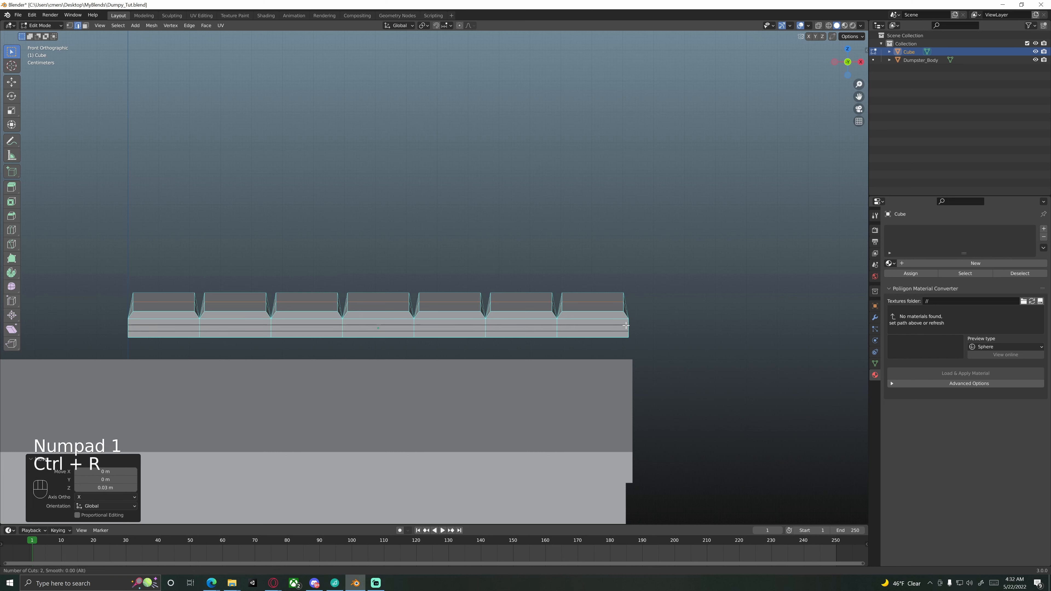
left_click(626, 326)
right_click(625, 325)
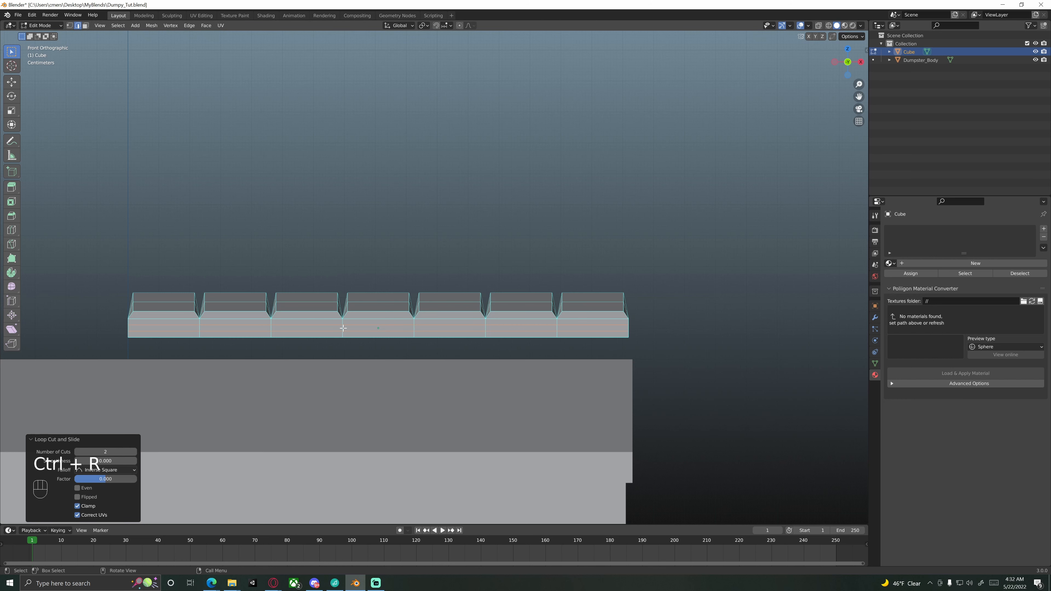
Select the middle-band faces on the lid's front edge under the third and fifth strips.
key("3")
left_click(317, 328)
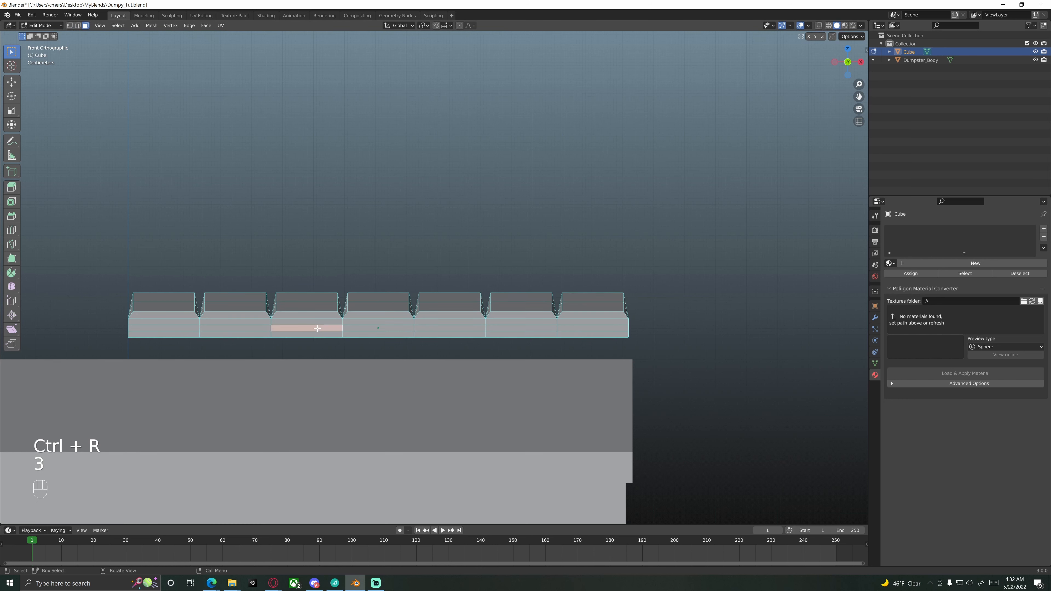
left_click(438, 328, "shift")
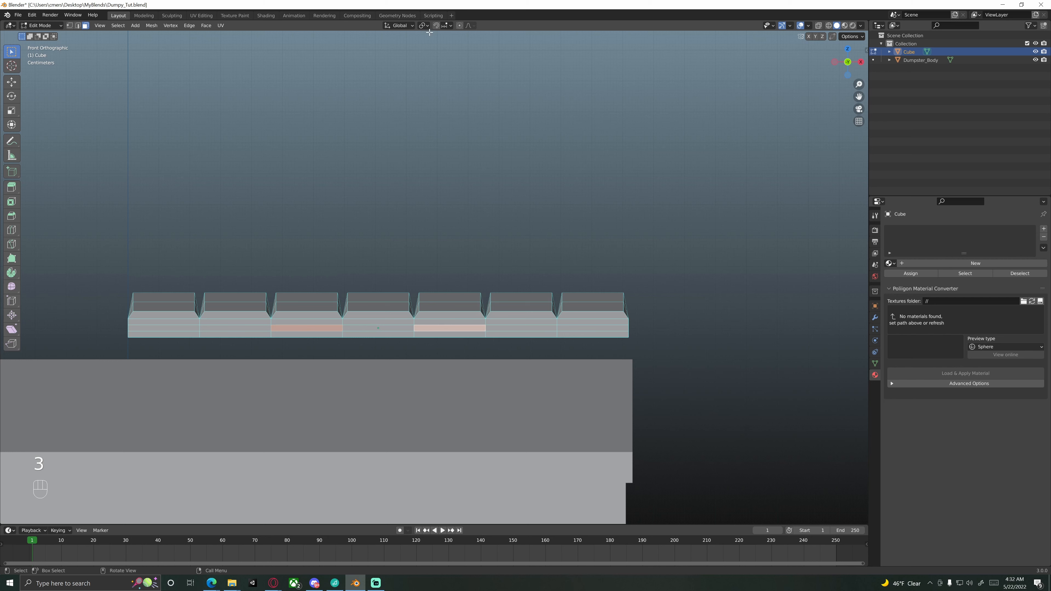
Try to extrude the two front faces and scale them to about 0.7 along X.
left_click(425, 26)
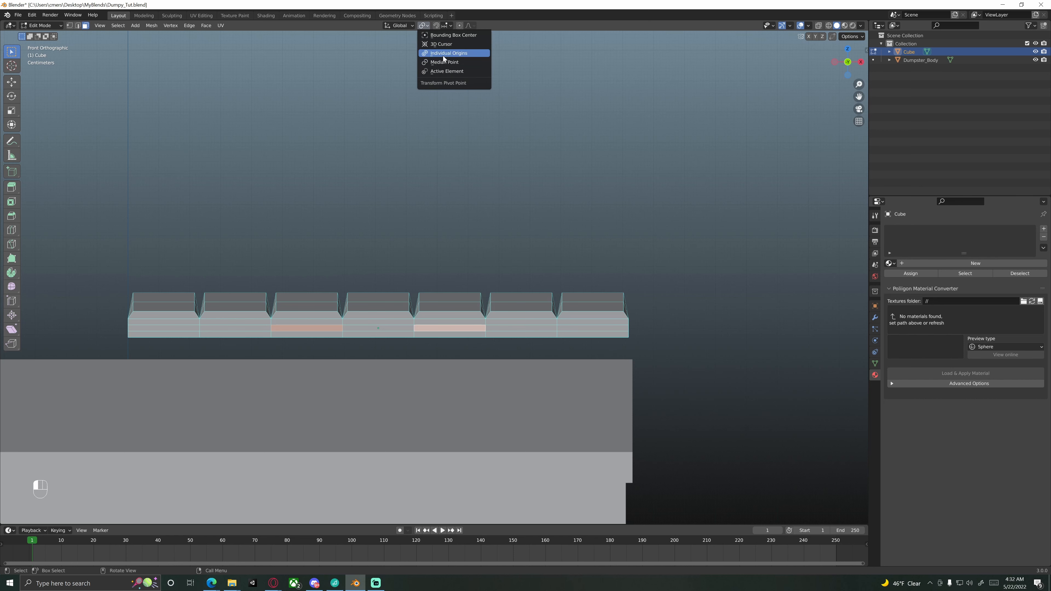
left_click(433, 56)
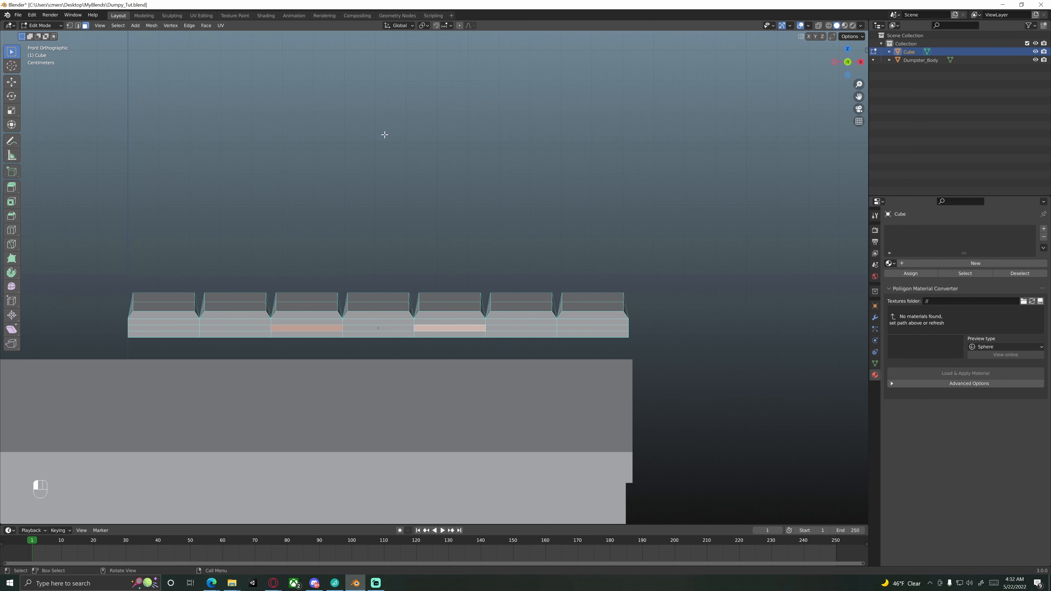
scroll(401, 251, "up", 3)
middle_click_drag(423, 210, 492, 147, "shift")
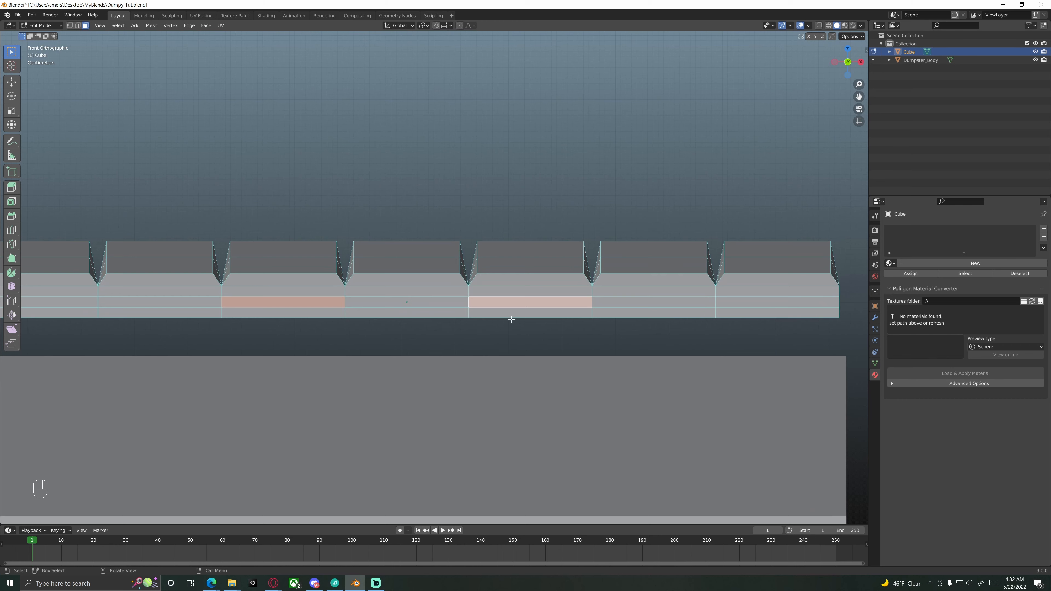
key("e")
key("s")
key("ctrl")
key("x")
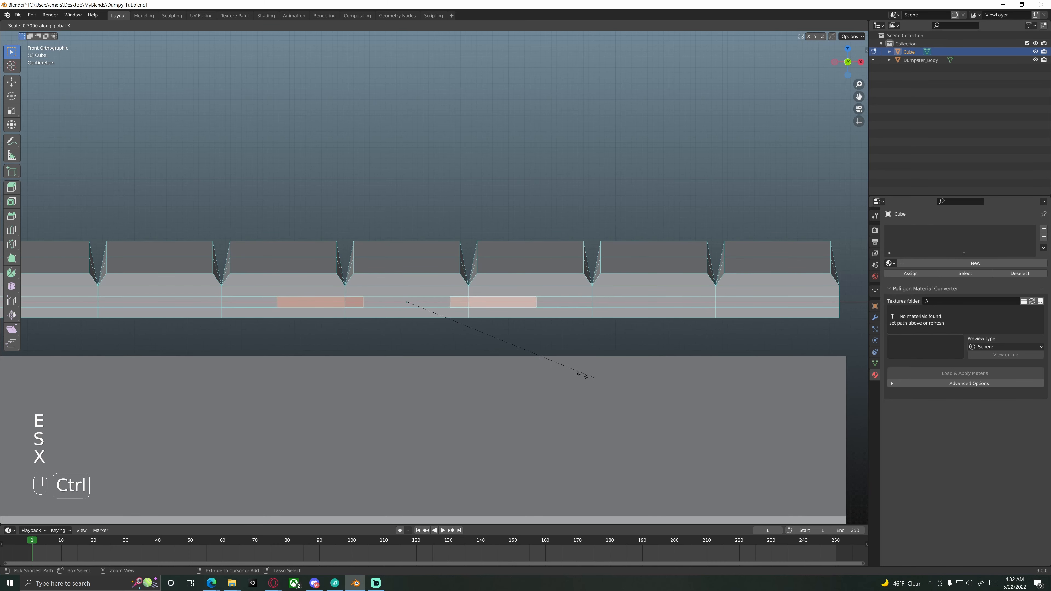
key("ctrl+z")
key("ctrl+z")
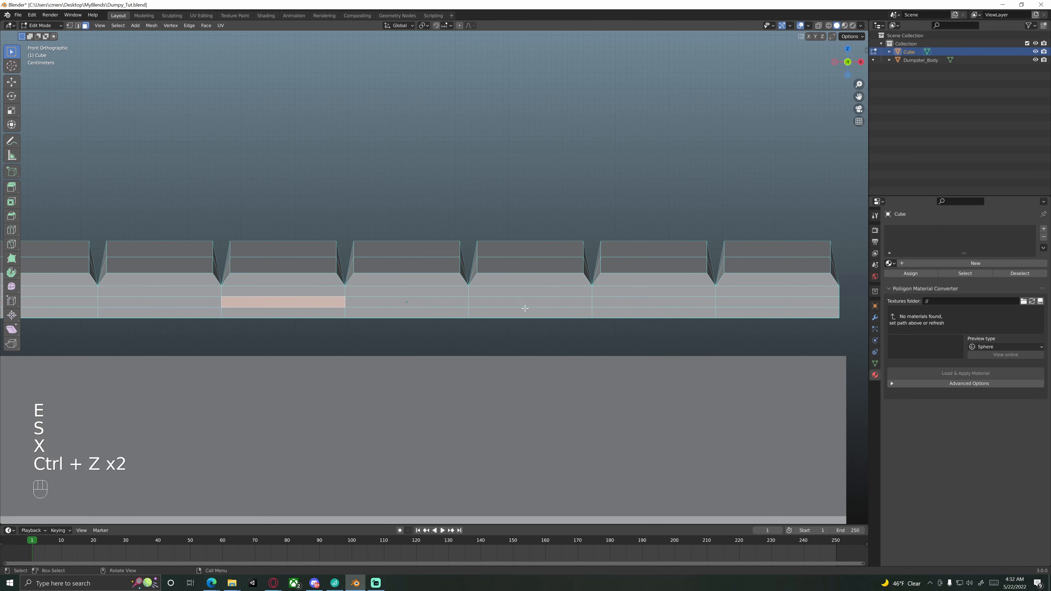
With both front faces selected and the pivot on Individual Origins, extrude them and scale to 0.8 along X.
left_click(512, 303, "shift")
left_click(427, 28)
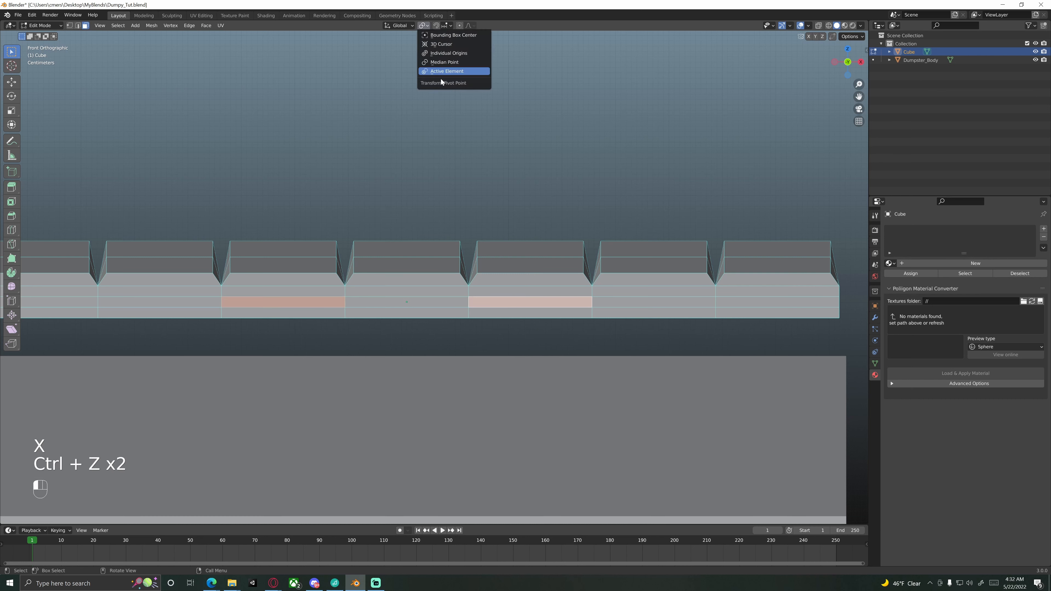
left_click(447, 52)
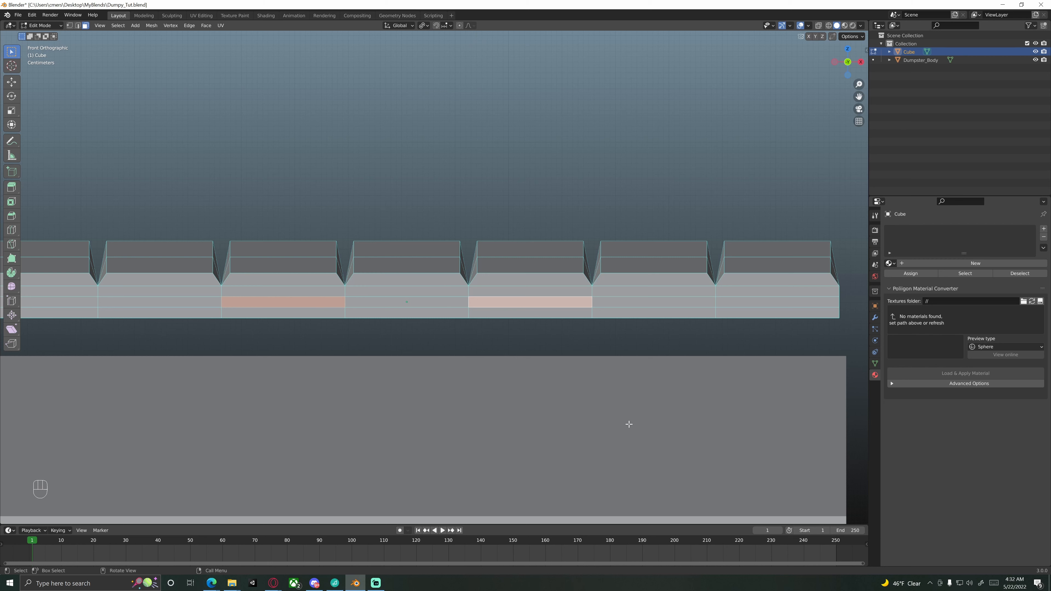
key("e")
key("s")
key("x")
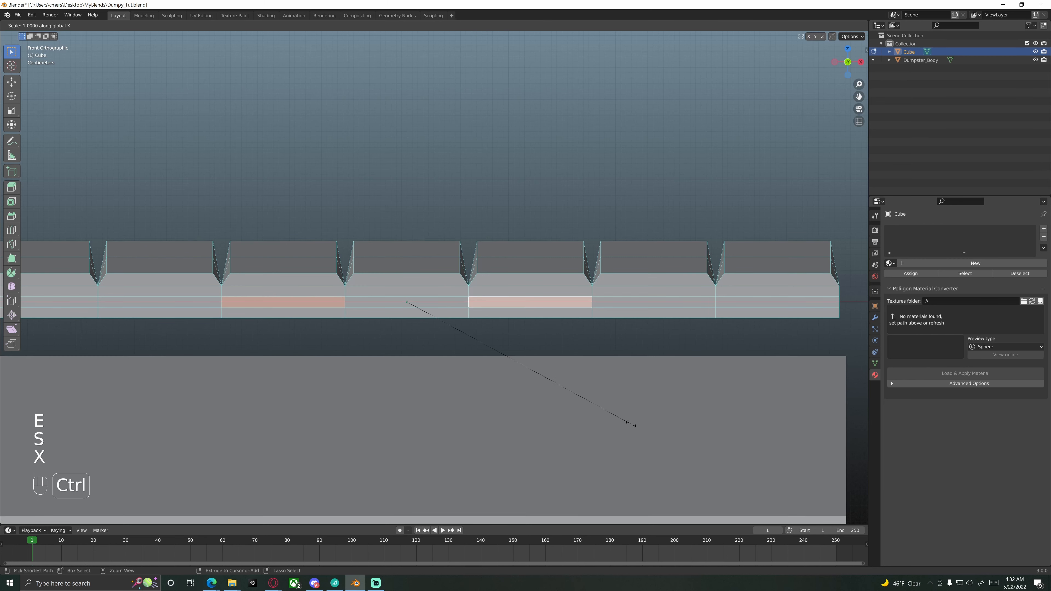
left_click(593, 401, "ctrl")
Push the two narrowed front faces 0.04 m along Y into the lid to form grip recesses.
middle_click_drag(540, 340, 500, 330)
scroll(515, 331, "up", 4)
middle_click_drag(500, 330, 526, 342, "shift")
scroll(472, 331, "down", 1)
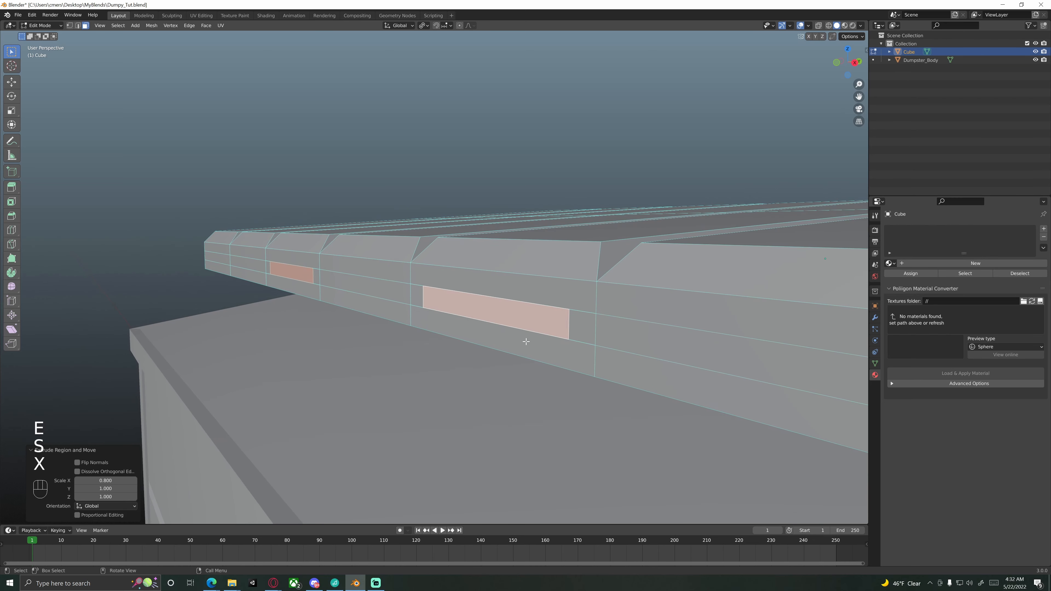
key("g")
key("y")
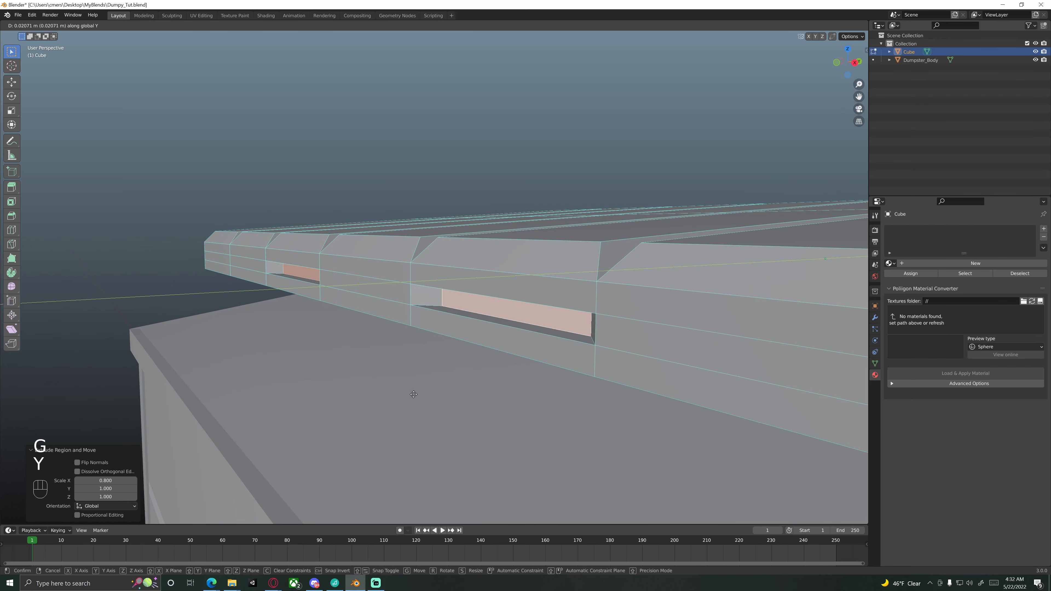
left_click(419, 392)
double_click(106, 480)
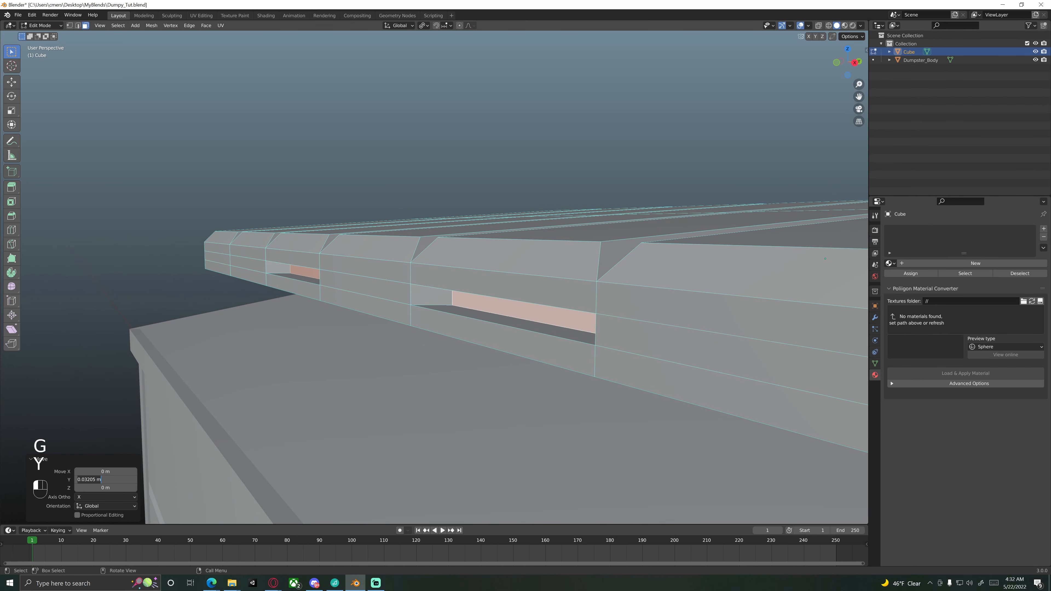
key("ctrl+a")
key("BackSpace")
type(".04")
key("Return")
Return to Object Mode, deselect the lid and set the transform pivot to Median Point.
middle_click_drag(187, 364, 440, 244)
scroll(399, 307, "down", 1)
scroll(430, 290, "down", 10)
key("Tab")
left_click(428, 212)
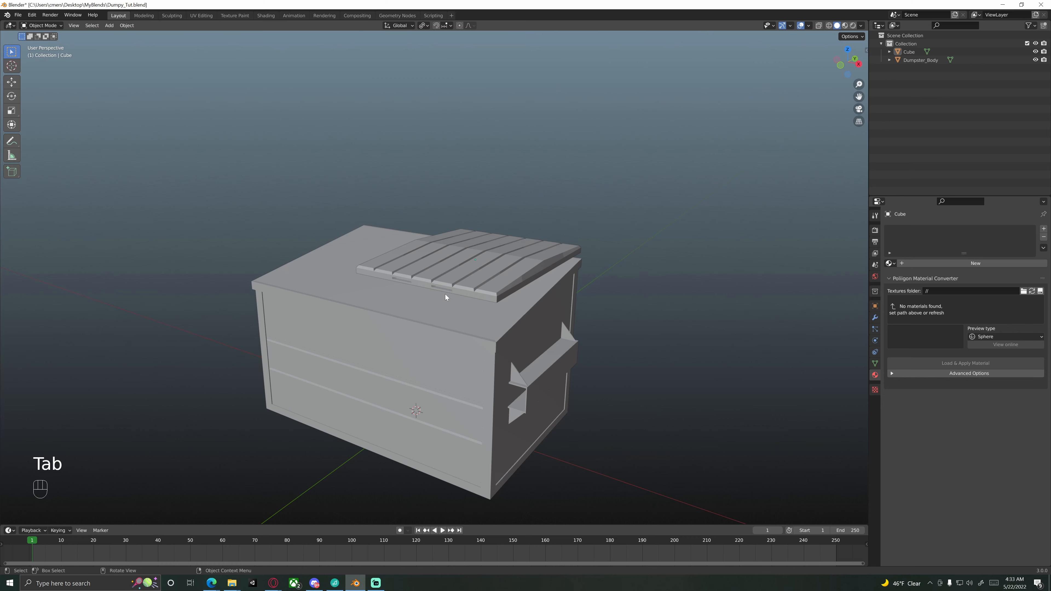
scroll(459, 177, "up", 1)
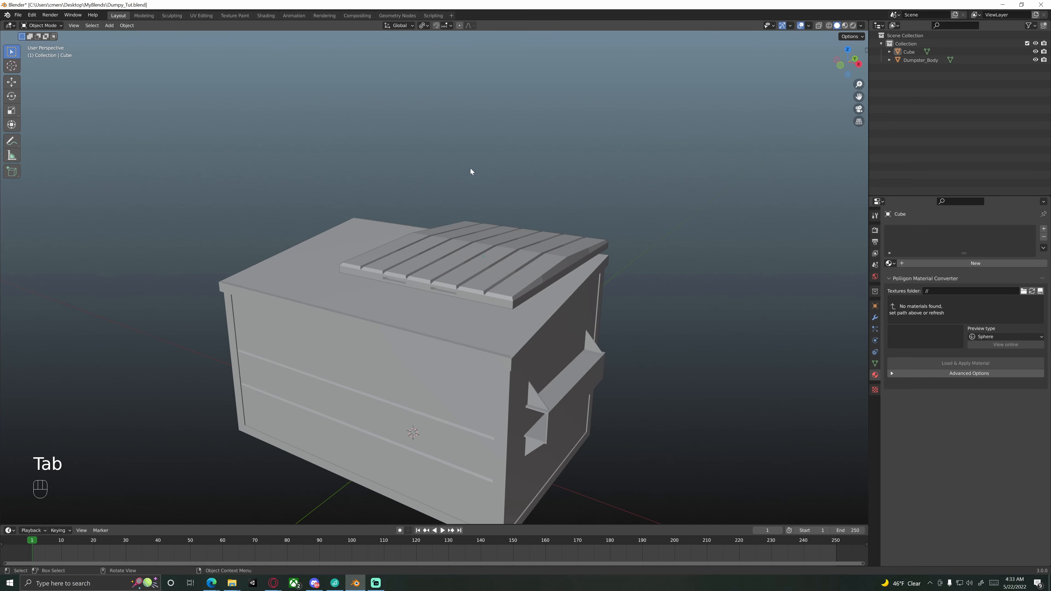
left_click(430, 26)
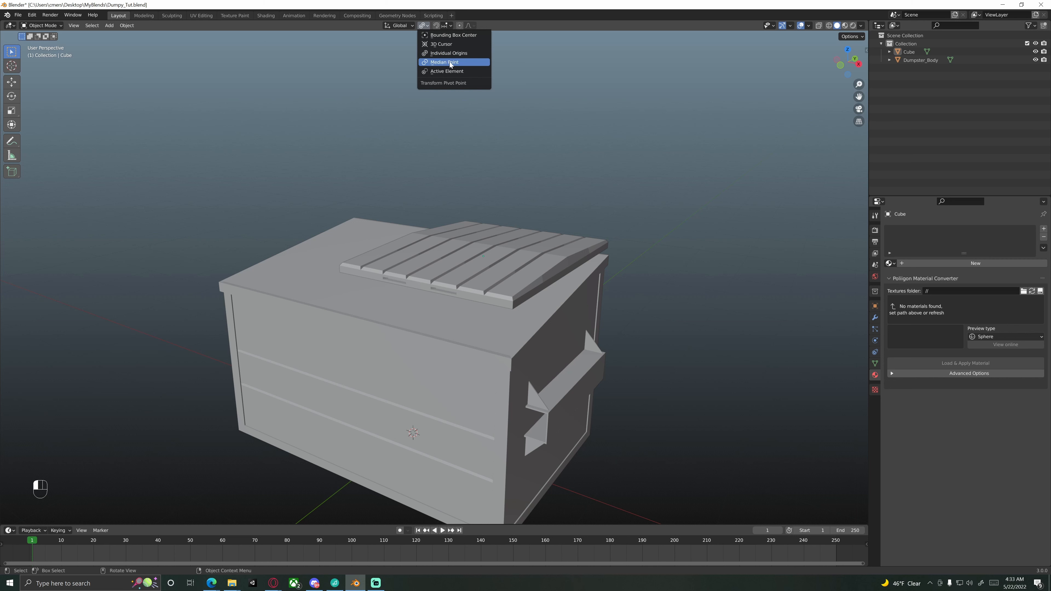
left_click(449, 63)
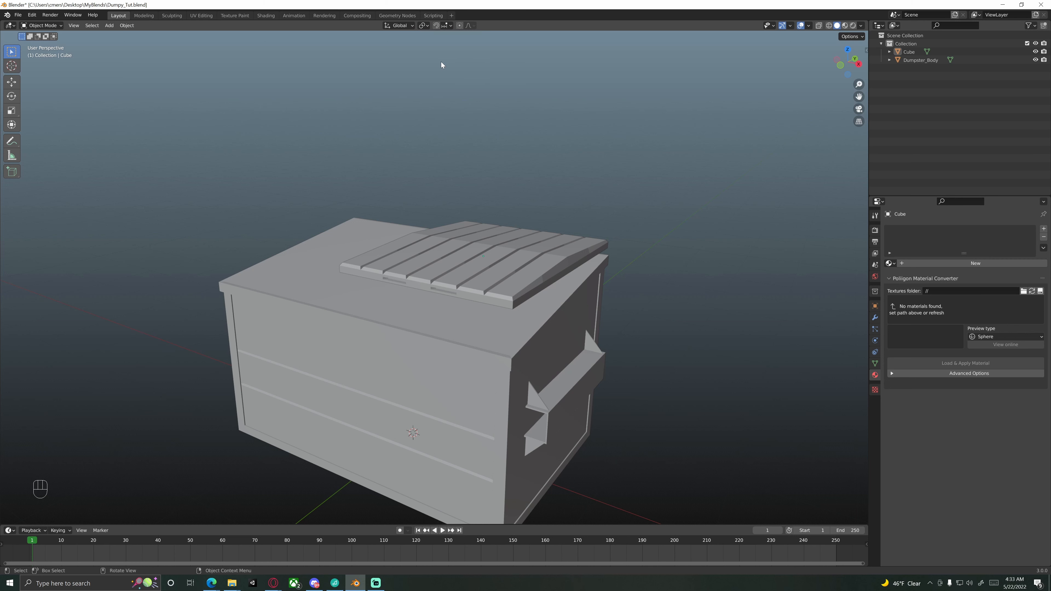
Select the lid and try moving it upward with increment snapping, cancelling the move.
left_click(450, 26)
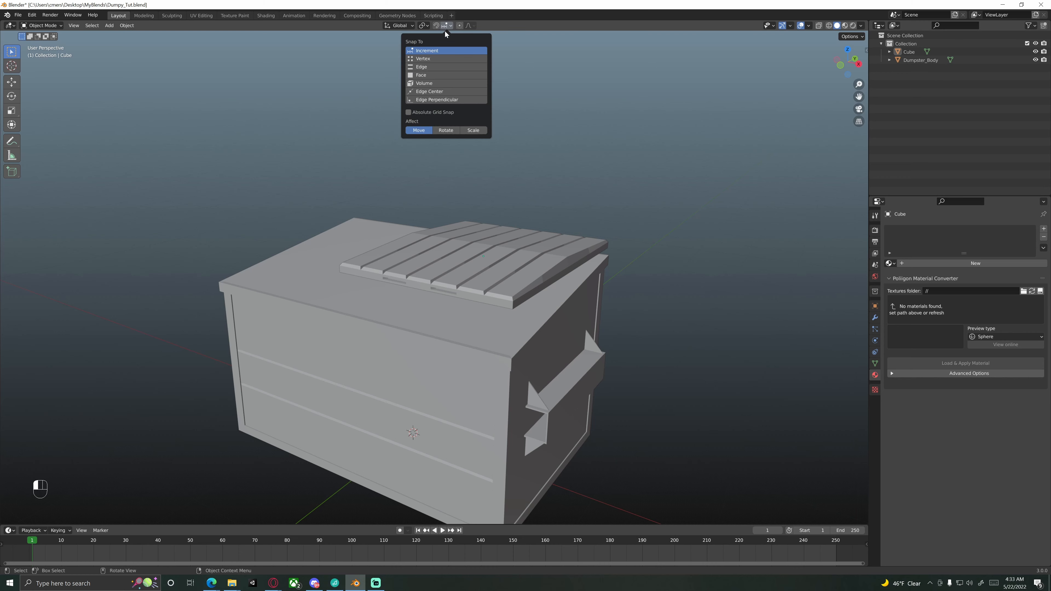
middle_click_drag(544, 124, 510, 160)
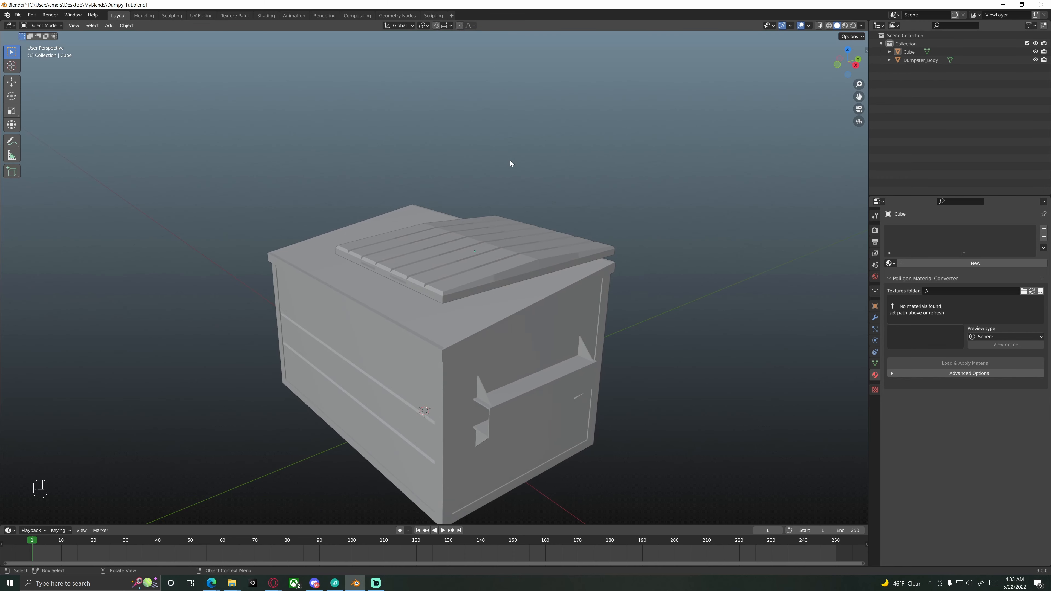
left_click(510, 221)
middle_click_drag(508, 220, 487, 229)
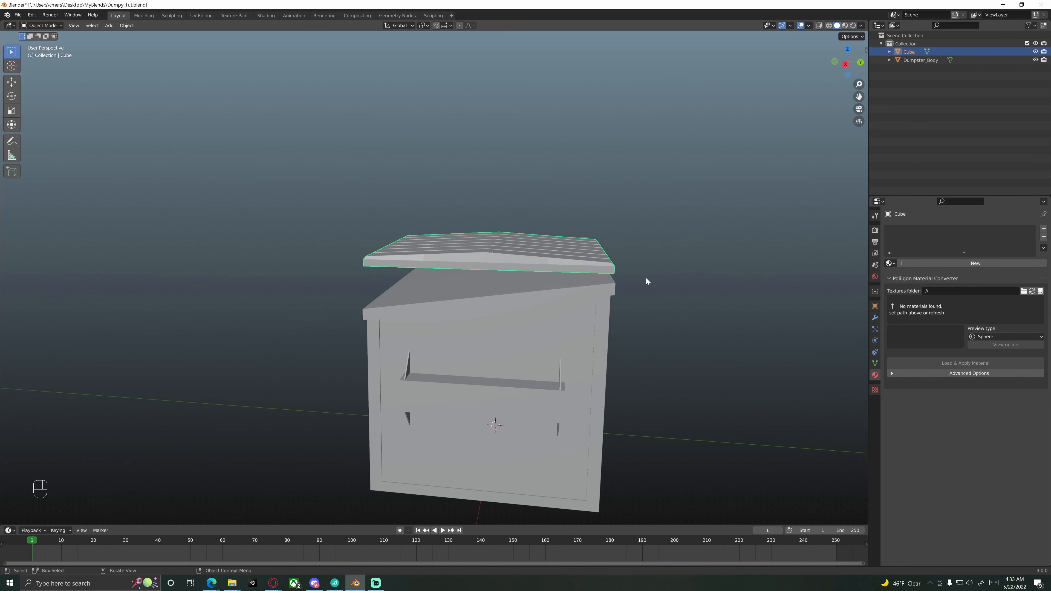
key("g")
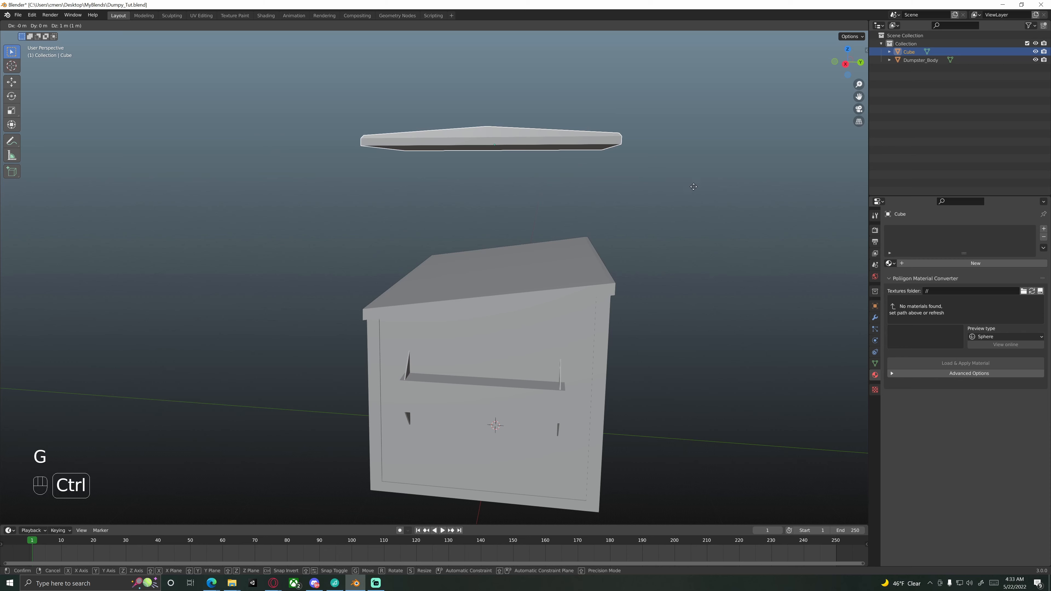
right_click(661, 212)
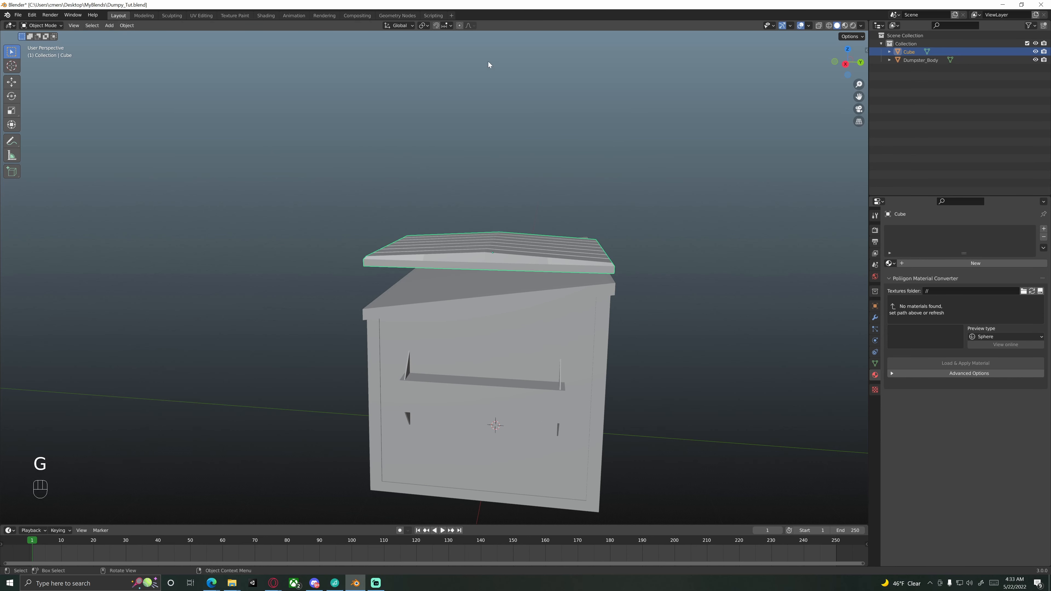
Set snapping to Face with Align Rotation to Target enabled.
left_click(450, 26)
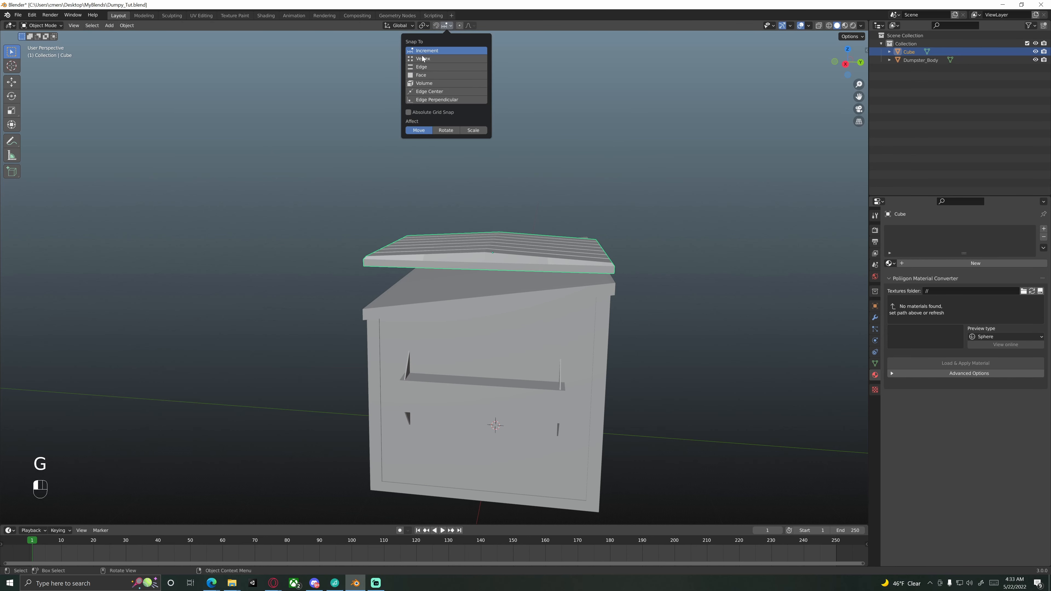
left_click(424, 76)
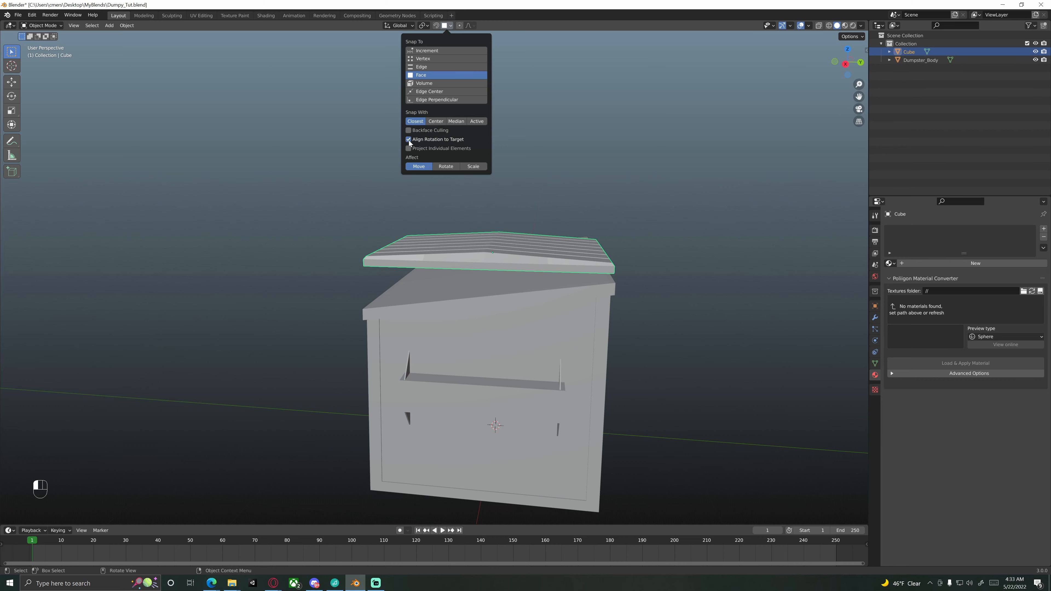
middle_click_drag(353, 157, 443, 196)
scroll(445, 195, "up", 2)
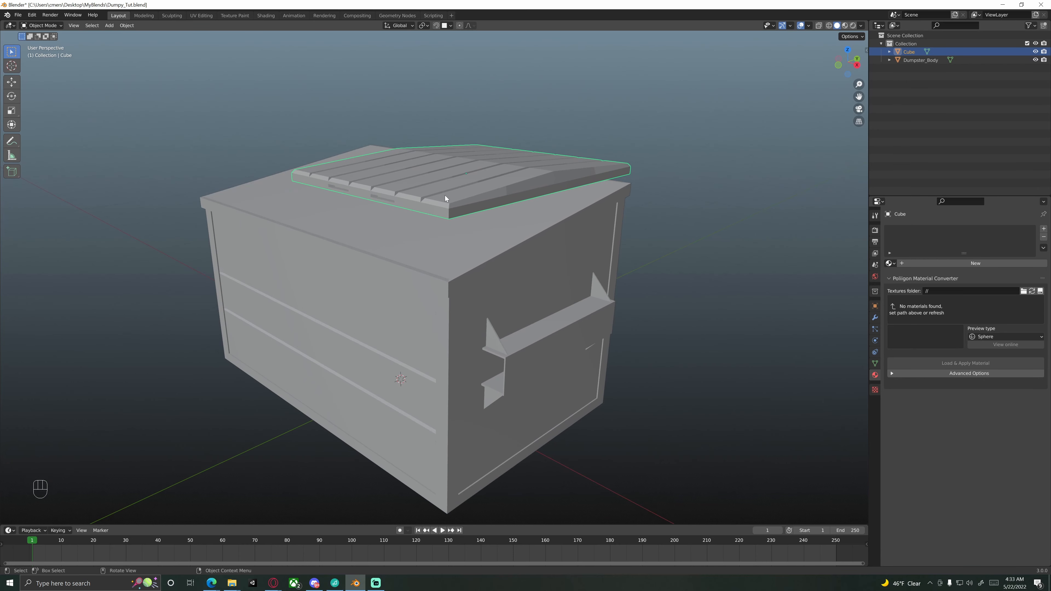
scroll(445, 195, "up", 2)
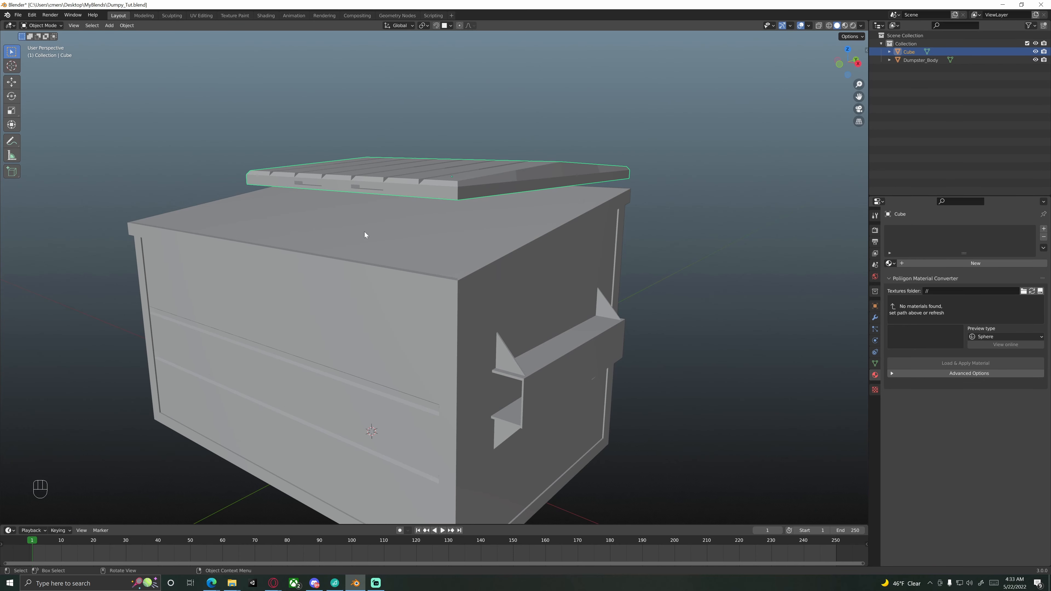
middle_click_drag(366, 236, 332, 187)
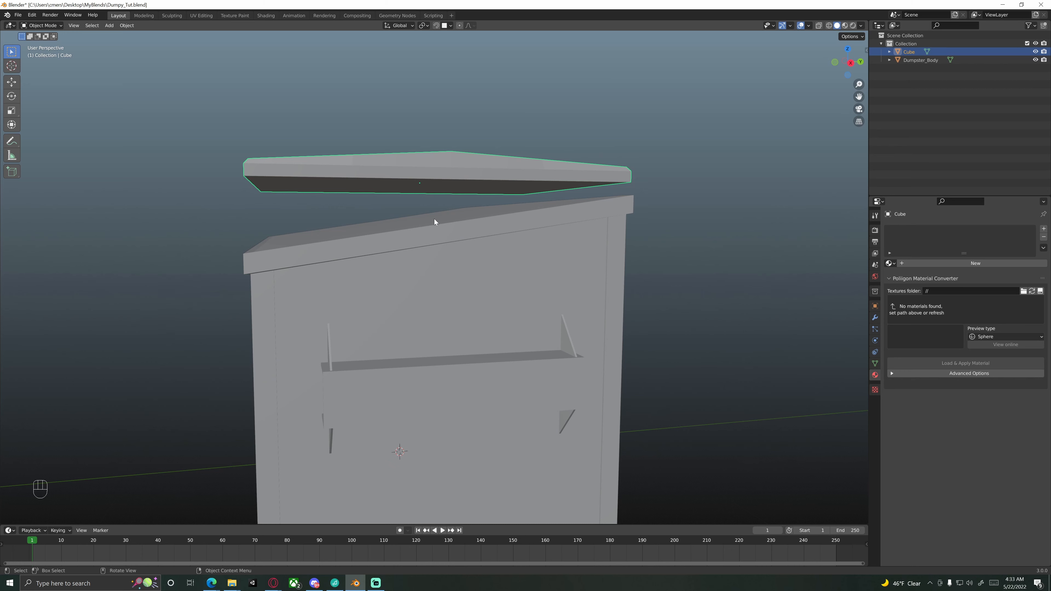
middle_click_drag(321, 224, 326, 229)
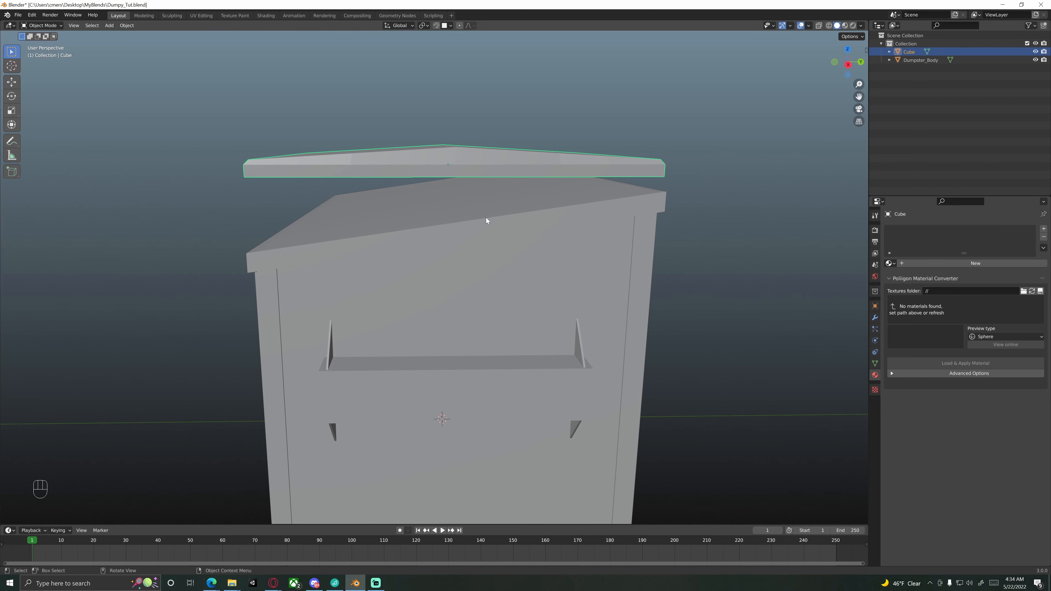
middle_click_drag(345, 212, 352, 249)
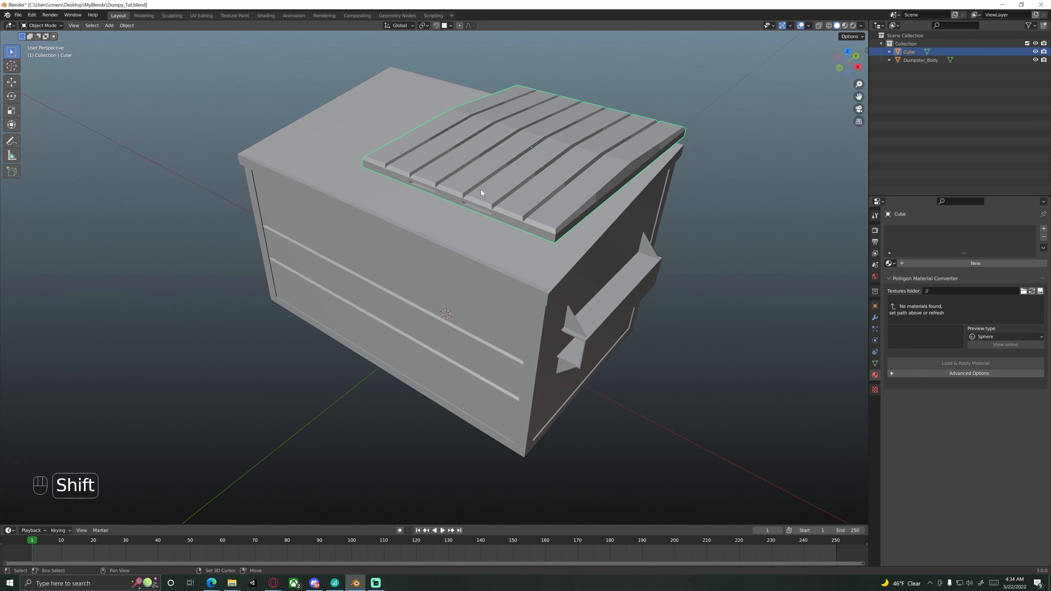
middle_click_drag(481, 192, 377, 226, "shift")
middle_click_drag(466, 189, 472, 186, "shift")
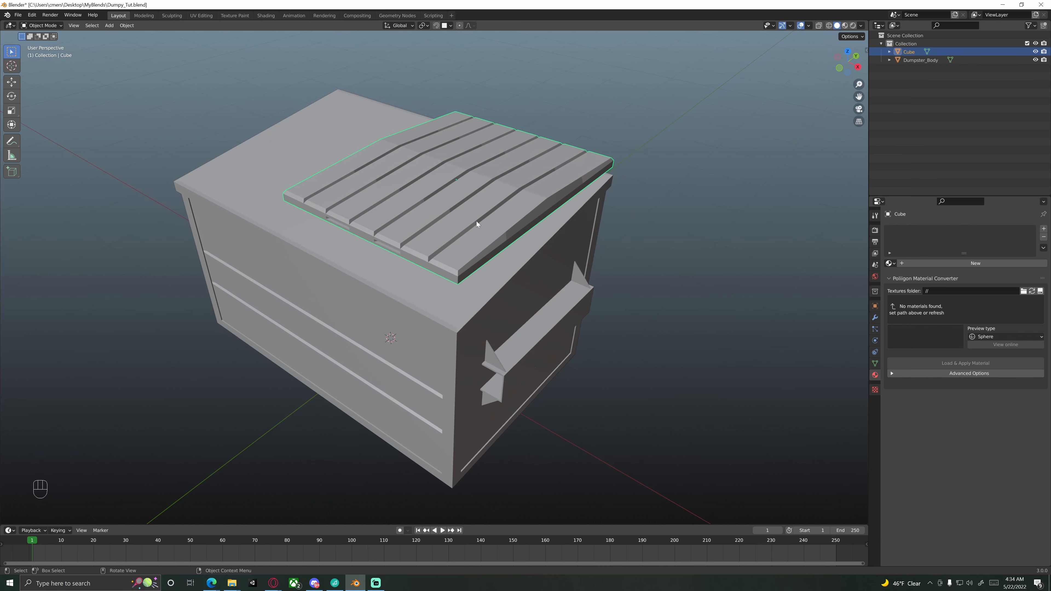
key("g")
key("ctrl")
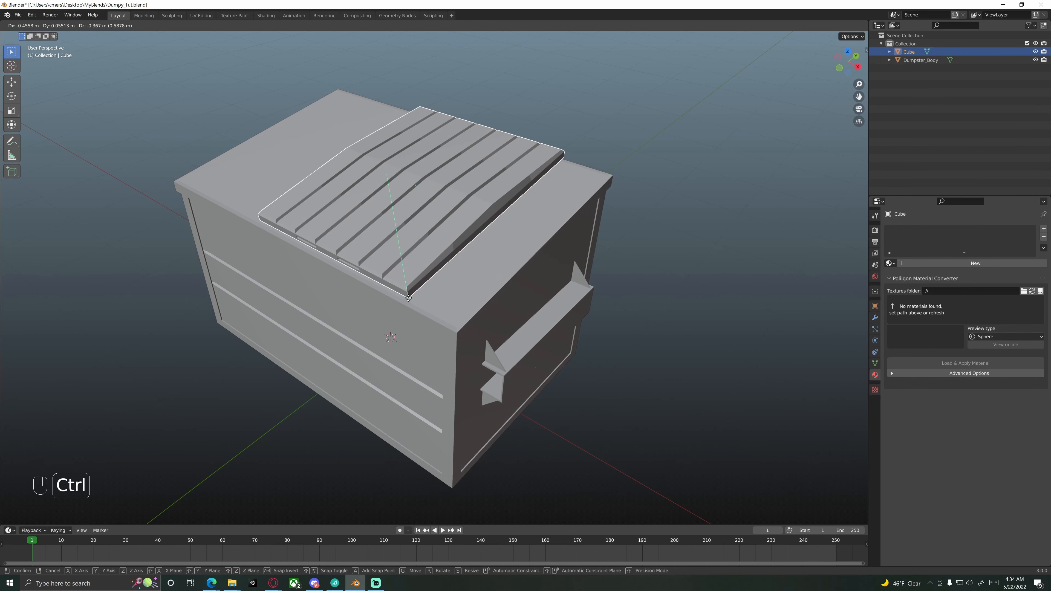
left_click(409, 298)
middle_click_drag(441, 265, 446, 236)
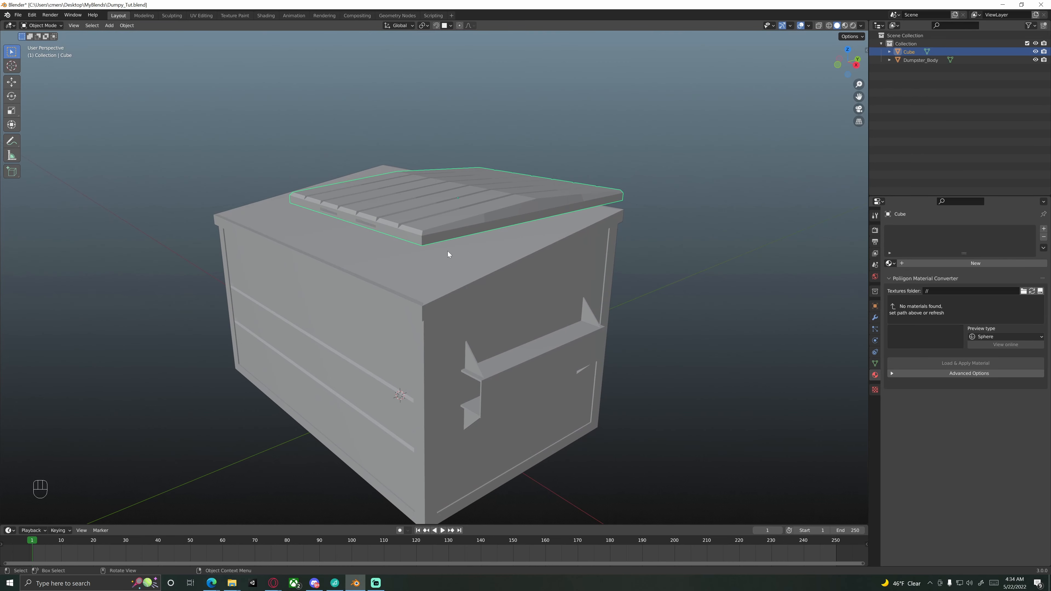
key("g")
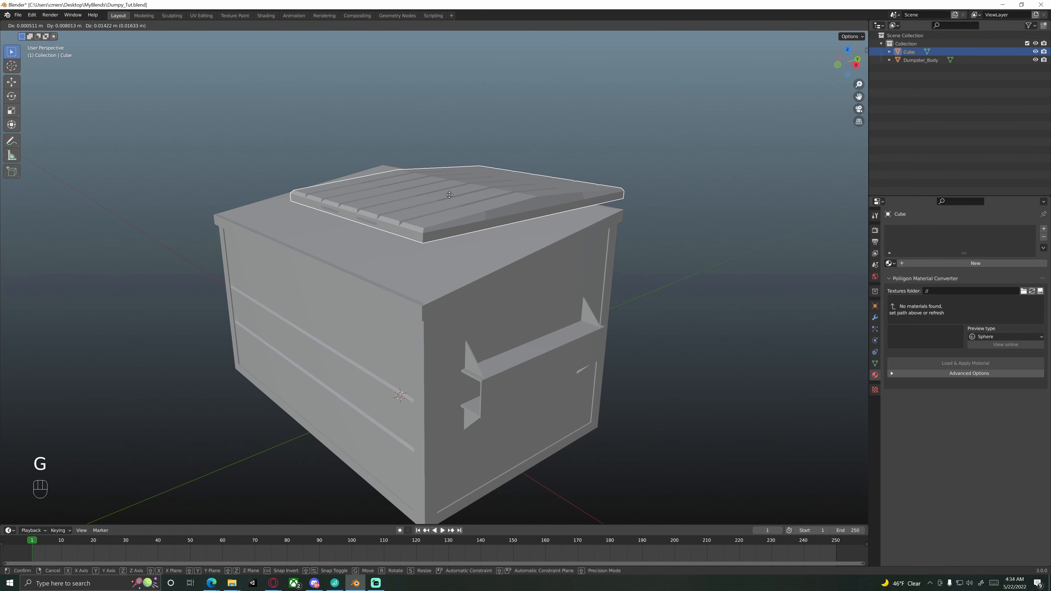
key("ctrl")
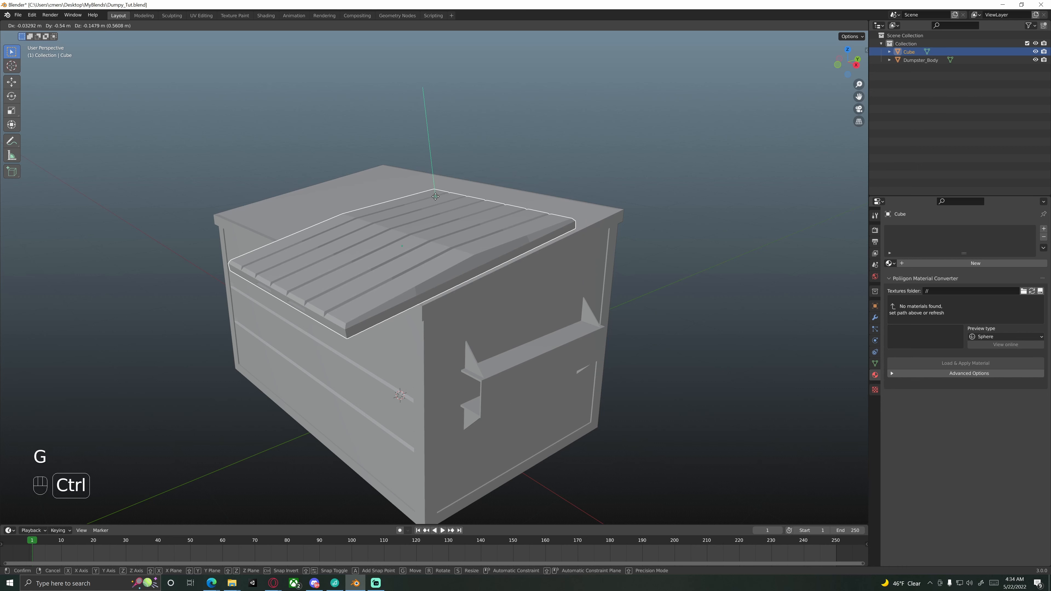
left_click(450, 206)
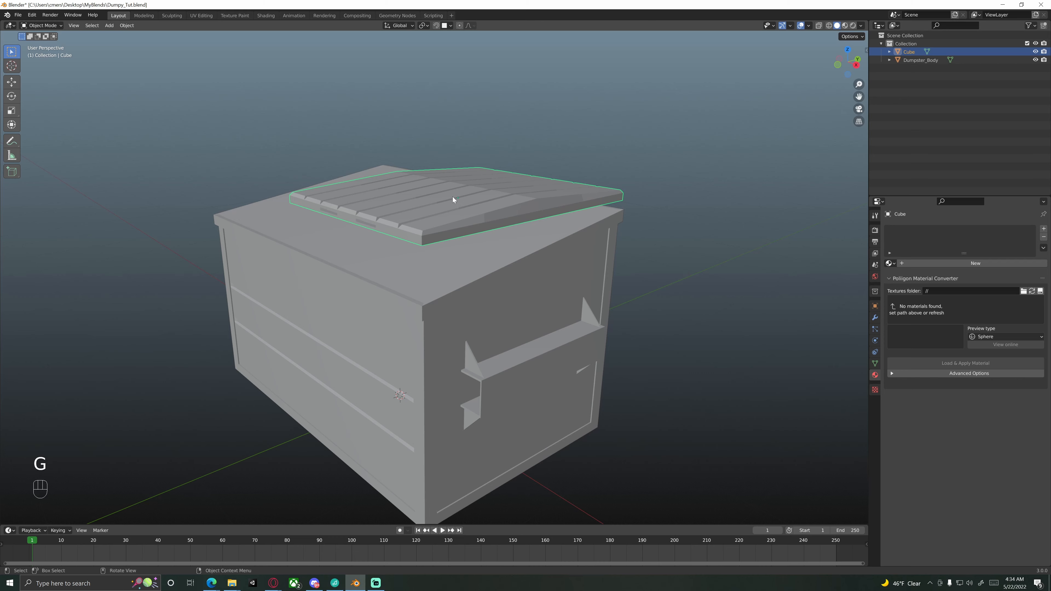
Move the lid with face snapping so its underside sits aligned on the body's sloped top, near the front right corner.
middle_click_drag(454, 197, 456, 197)
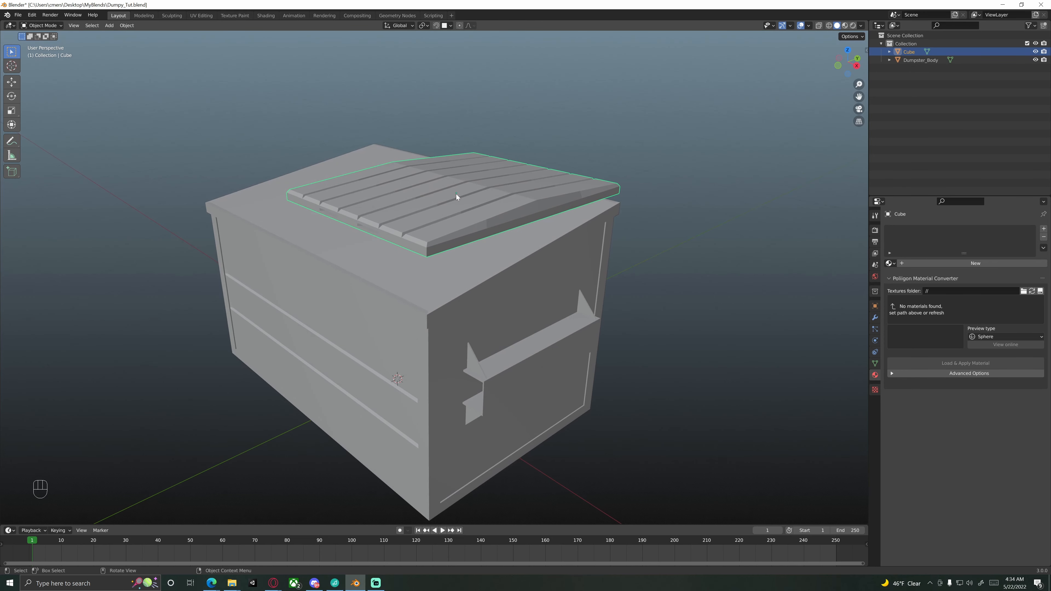
key("g")
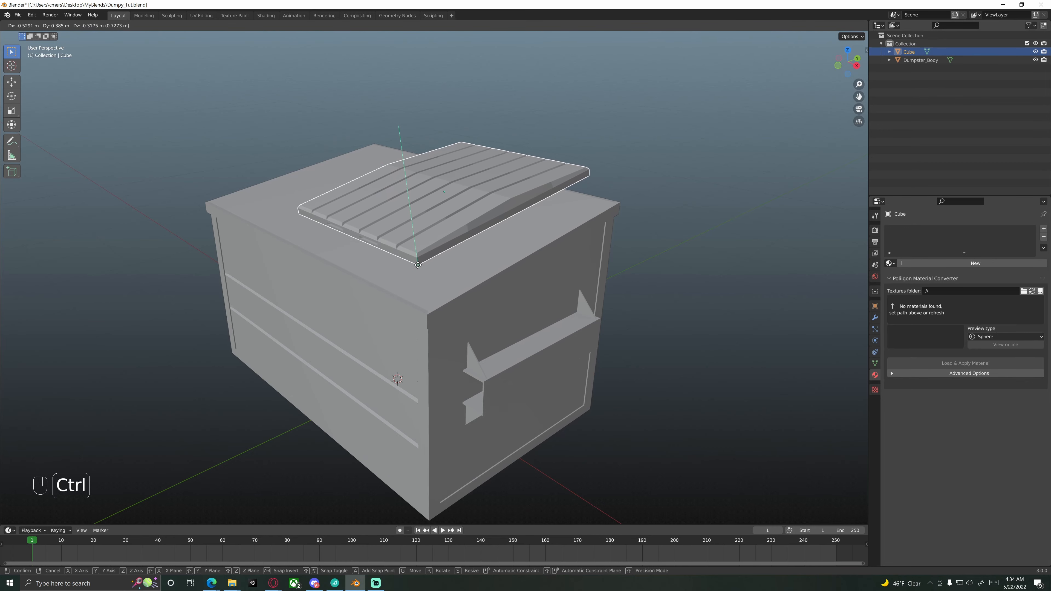
left_click(410, 280)
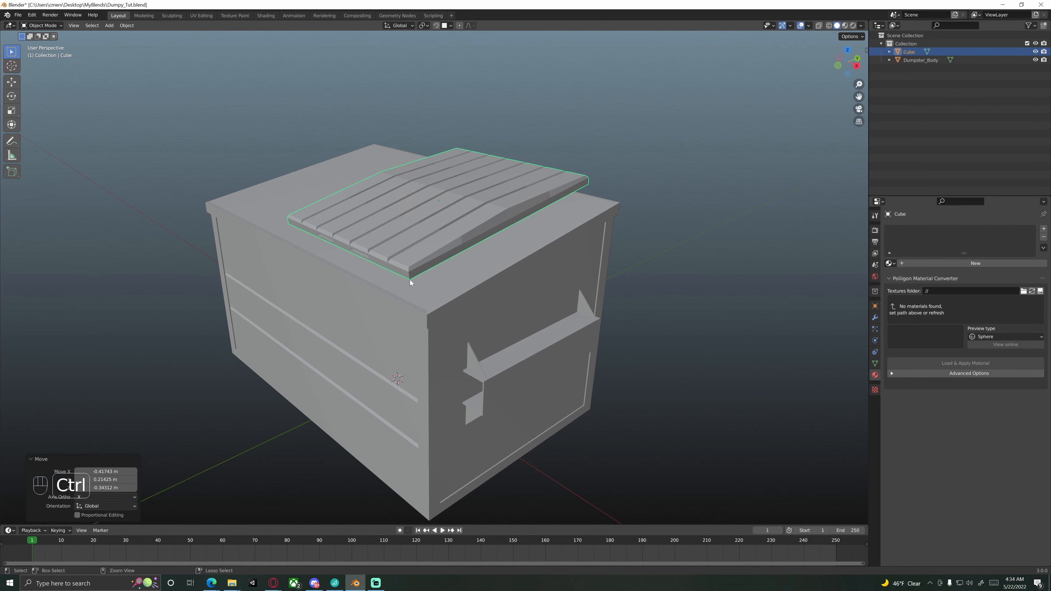
Examine how the lid's underside meets the body's sloped top from the right side, in wireframe and solid shading.
mouse_move(420, 246)
middle_mouse_down()
mouse_move(372, 233)
mouse_move(411, 237)
middle_mouse_up()
scroll(403, 244, "up", 3)
key("KP_3")
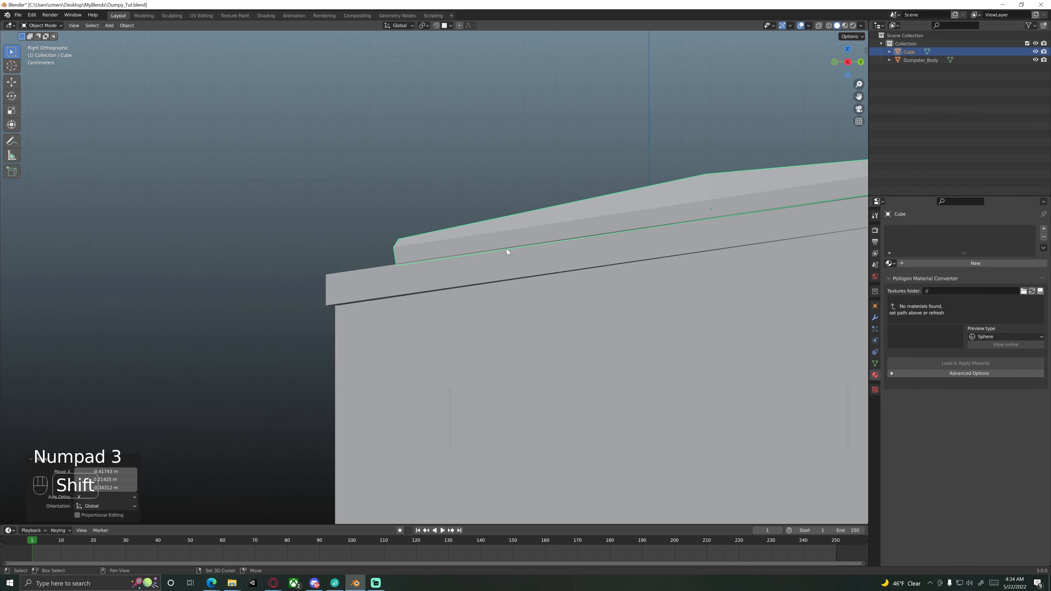
middle_click_drag(483, 243, 329, 262, "shift")
middle_click_drag(411, 255, 387, 248, "shift")
scroll(438, 253, "up", 4)
middle_click_drag(125, 256, 368, 246, "shift")
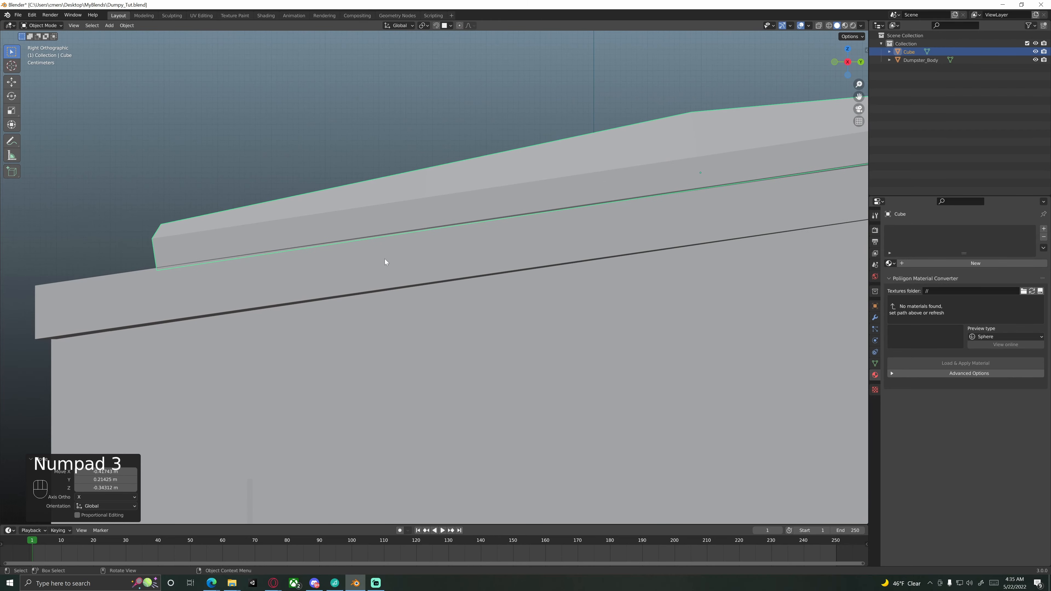
key("z")
left_click(301, 262)
middle_click_drag(208, 279, 321, 261, "shift")
scroll(315, 260, "up", 3)
mouse_move(219, 264)
middle_mouse_down("shift")
mouse_move(399, 247)
mouse_move(355, 255)
middle_mouse_up("shift")
key("KP_3")
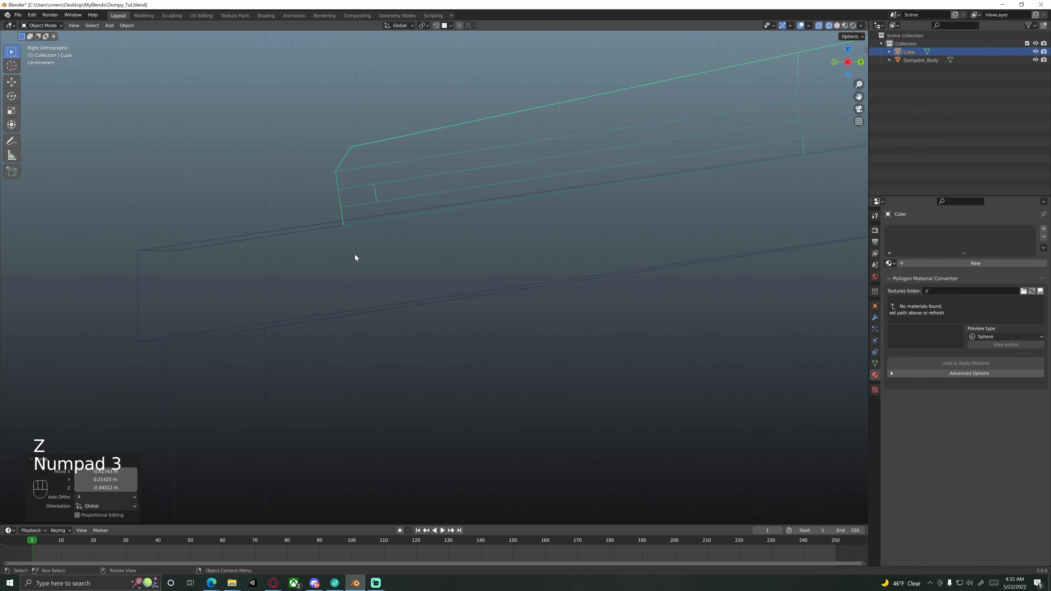
scroll(379, 249, "down", 4)
key("z")
left_click(481, 260)
middle_click_drag(482, 257, 504, 282)
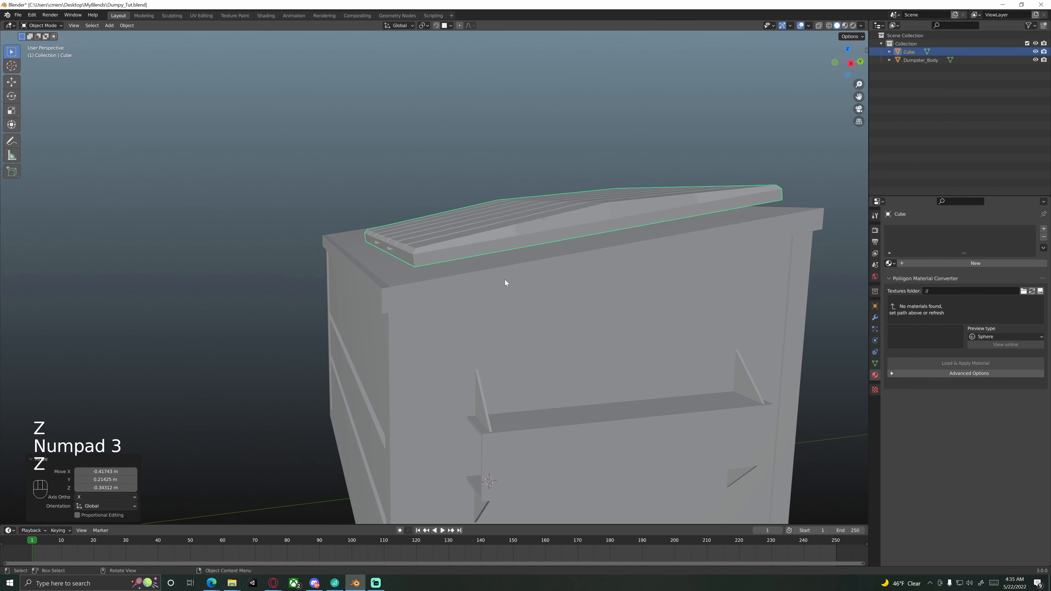
Hide the lid and open the dumpster body in Edit Mode.
key("h")
left_click(515, 271)
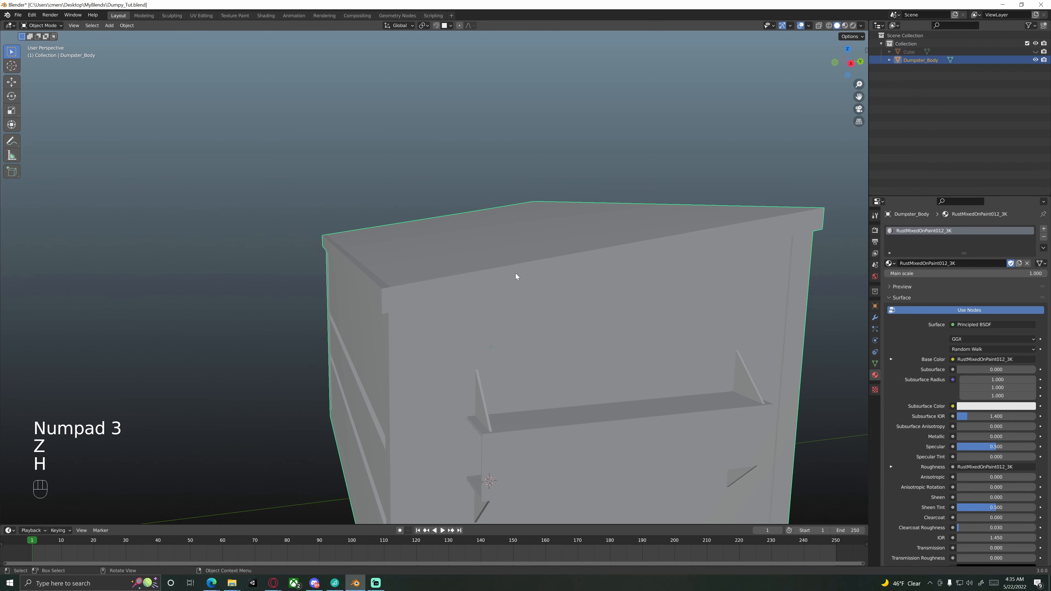
key("Tab")
Examine the high rear end of the body's sloped top from the right side, in solid and wireframe shading.
middle_click_drag(527, 273, 456, 267)
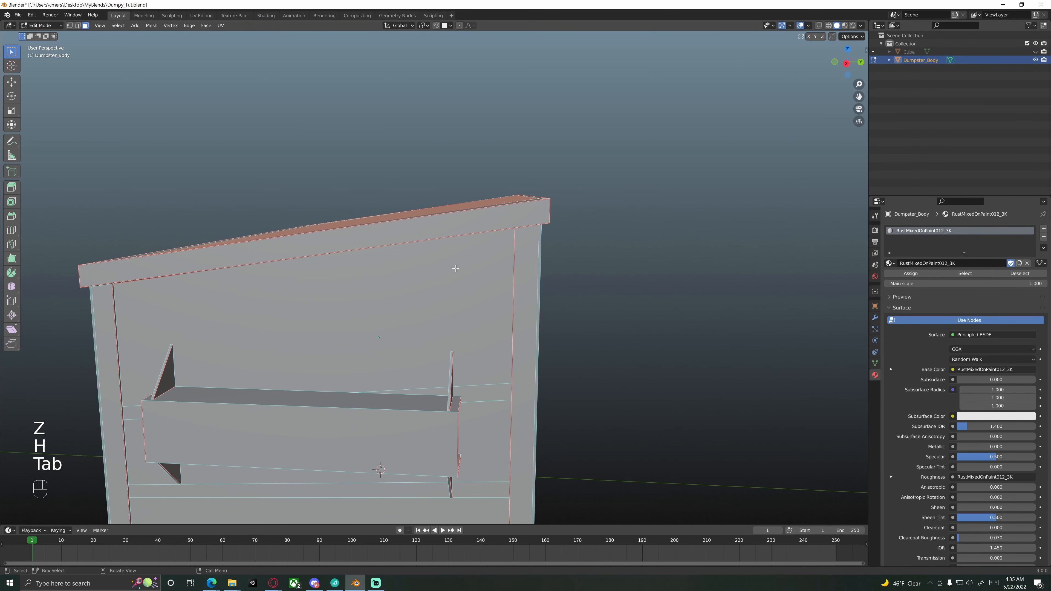
key("KP_3")
middle_click_drag(539, 252, 590, 250, "shift")
scroll(553, 148, "up", 4)
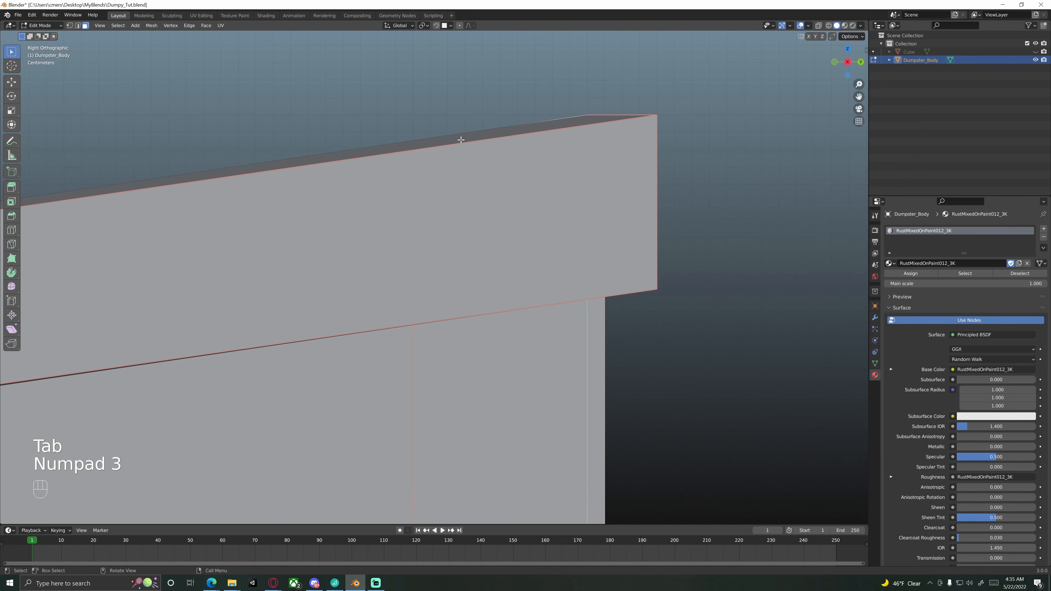
scroll(472, 208, "down", 4)
mouse_move(472, 209)
middle_mouse_down()
mouse_move(492, 245)
mouse_move(481, 230)
mouse_move(480, 269)
mouse_move(500, 270)
mouse_move(445, 260)
mouse_move(465, 263)
middle_mouse_up()
key("z")
left_click(434, 271)
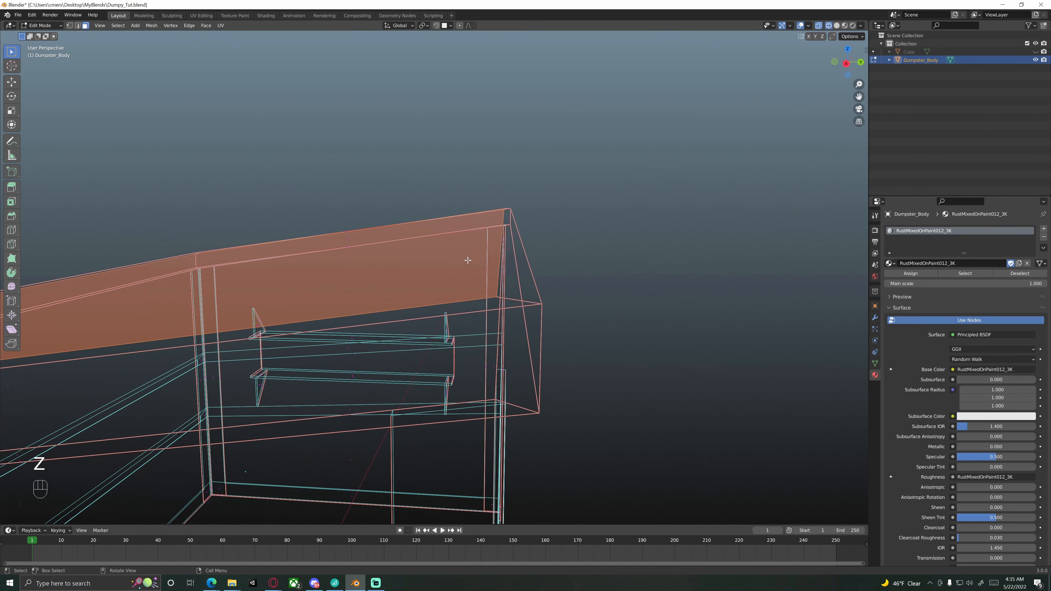
key("KP_3")
scroll(476, 257, "up", 5)
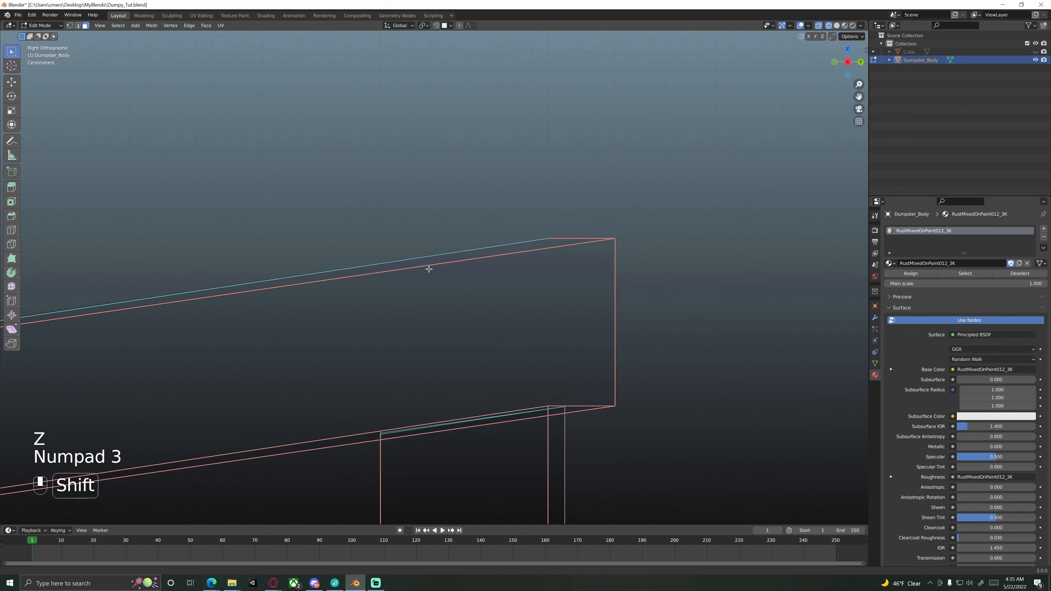
middle_click_drag(434, 258, 428, 252, "shift")
scroll(439, 253, "up", 3)
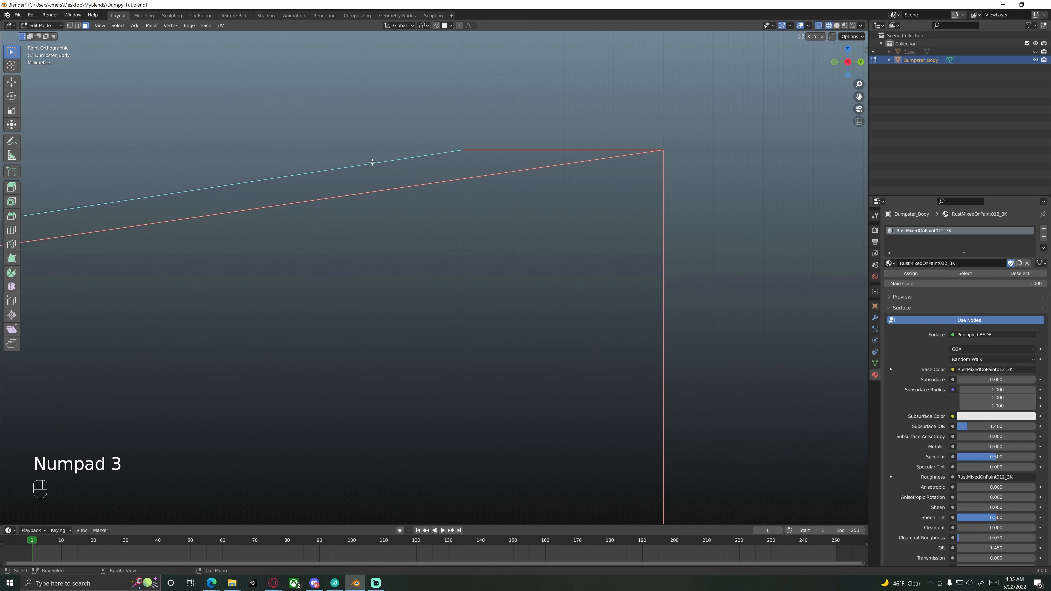
middle_click_drag(478, 169, 464, 180, "shift")
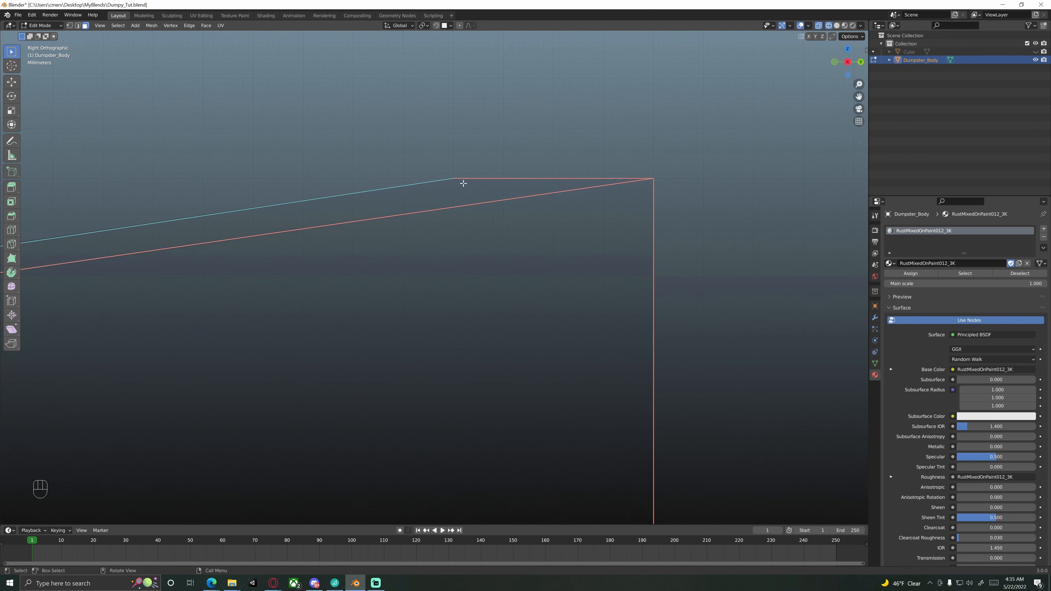
In vertex select mode with wireframe shading, select the inner vertices at the high rear end of the body's sloped top.
key("1")
left_click(454, 178)
key("z")
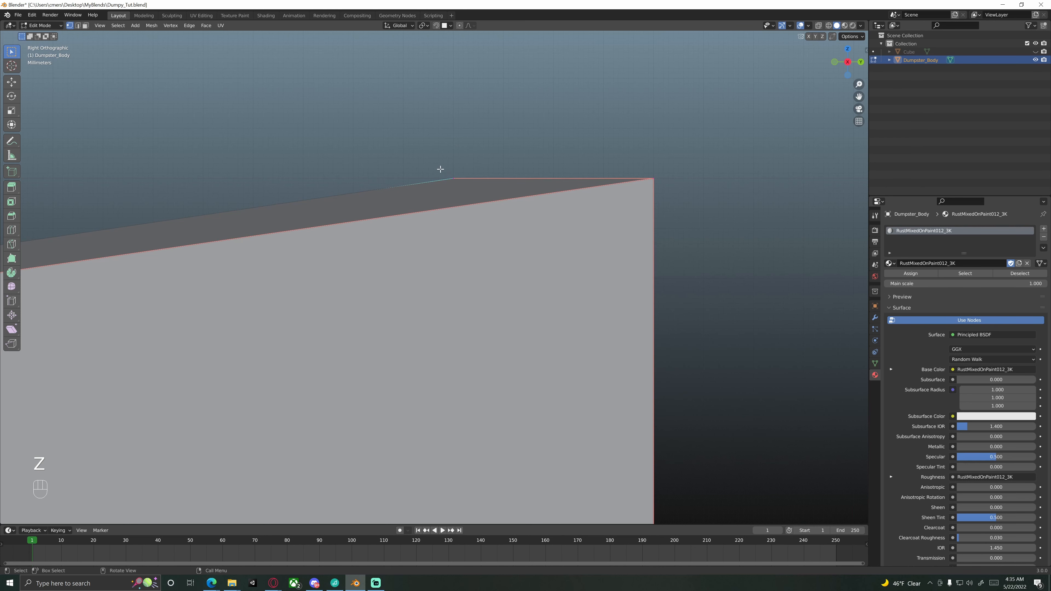
left_click(452, 179)
middle_click_drag(462, 192, 432, 187)
key("g")
right_click(434, 207)
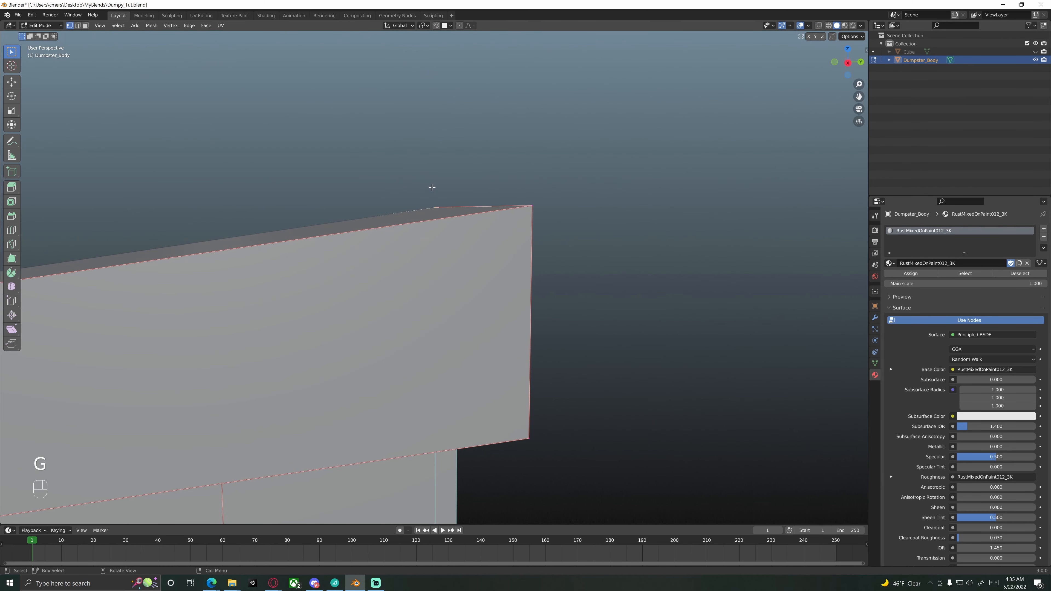
key("KP_3")
key("z")
left_click(423, 199)
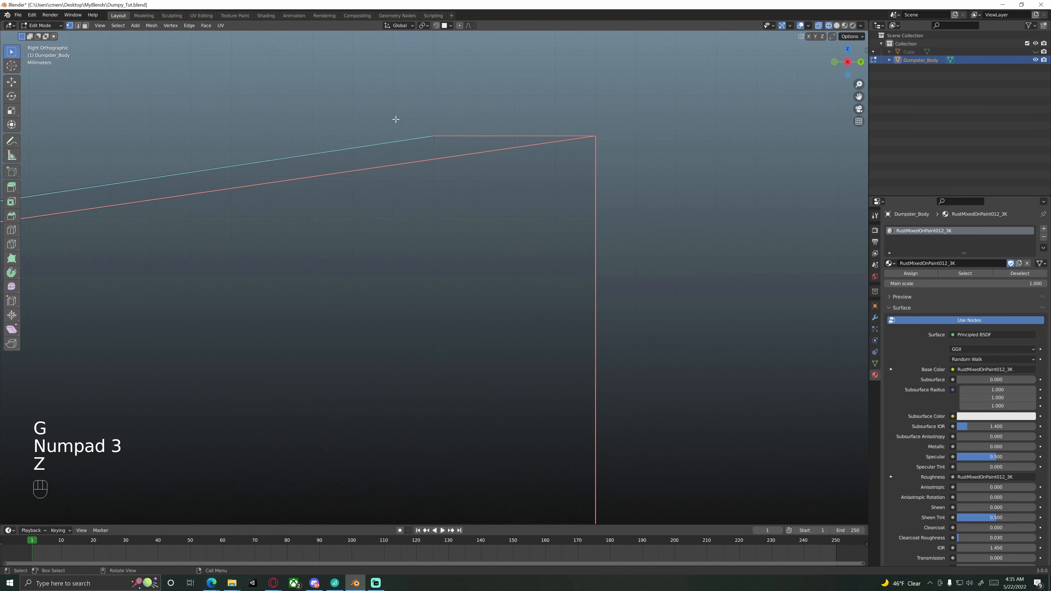
left_click(451, 148)
middle_click_drag(434, 137, 414, 149)
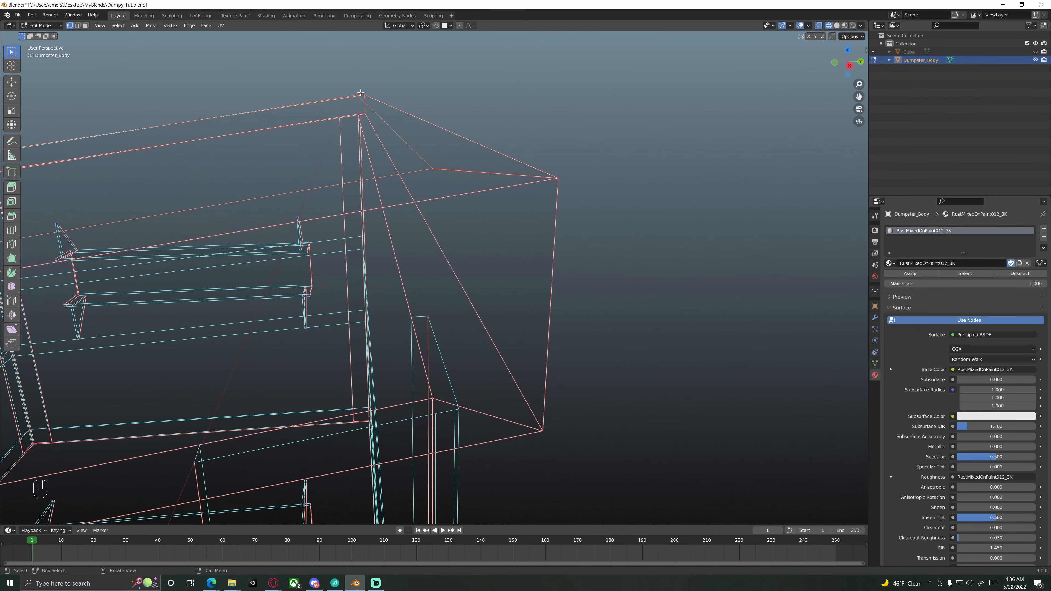
key("KP_3")
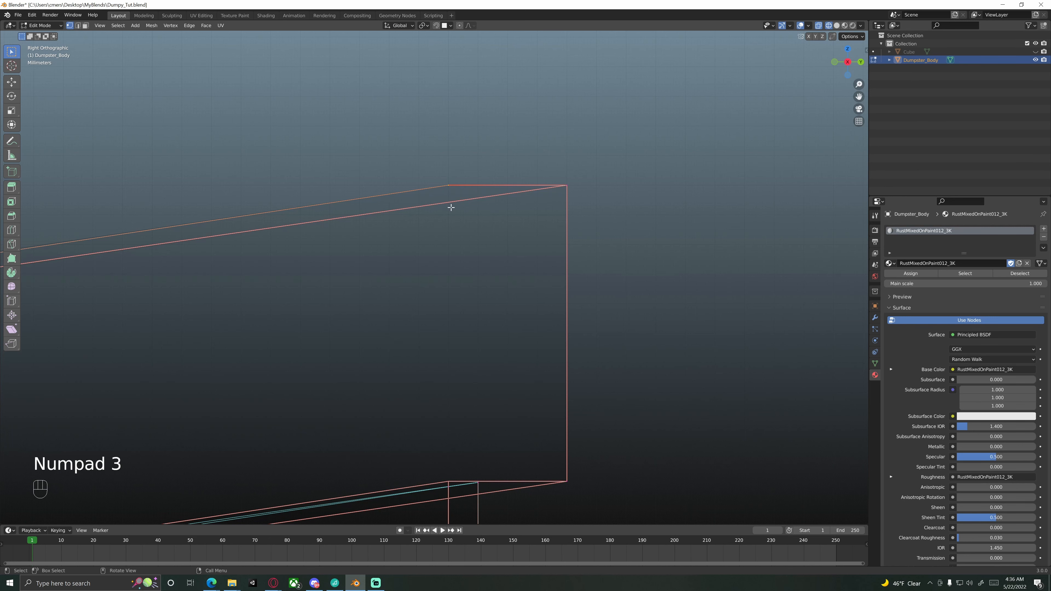
key("z")
left_click(514, 217)
middle_click_drag(449, 210, 431, 222)
key("g")
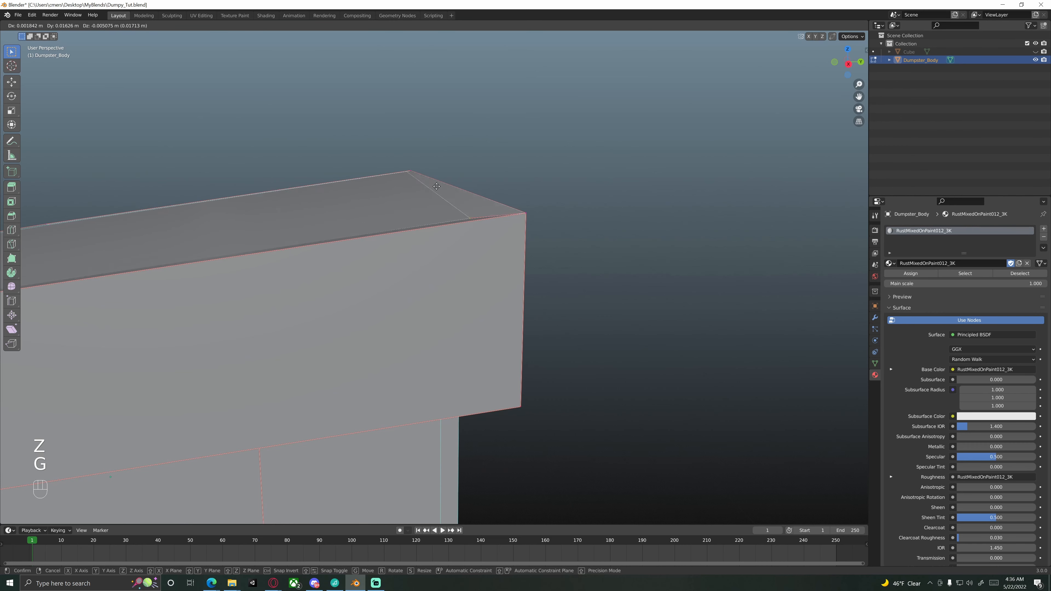
right_click(436, 191)
Lower the selected rear vertices about 0.006 m along Z to line up with the outer edge of the slope.
key("KP_3")
key("z")
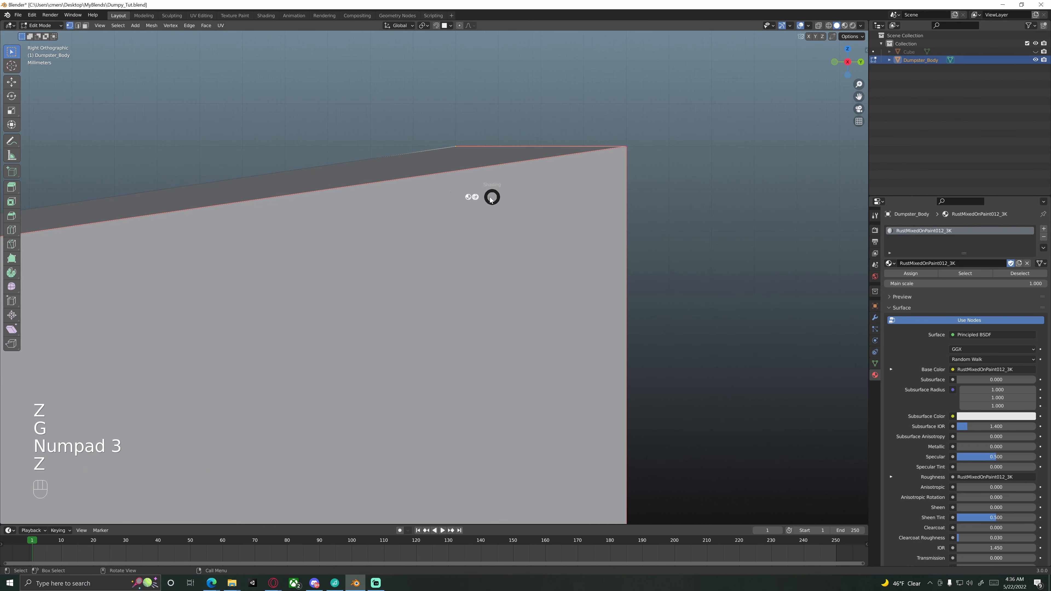
left_click(446, 190)
middle_click_drag(445, 190, 421, 206, "shift")
key("g")
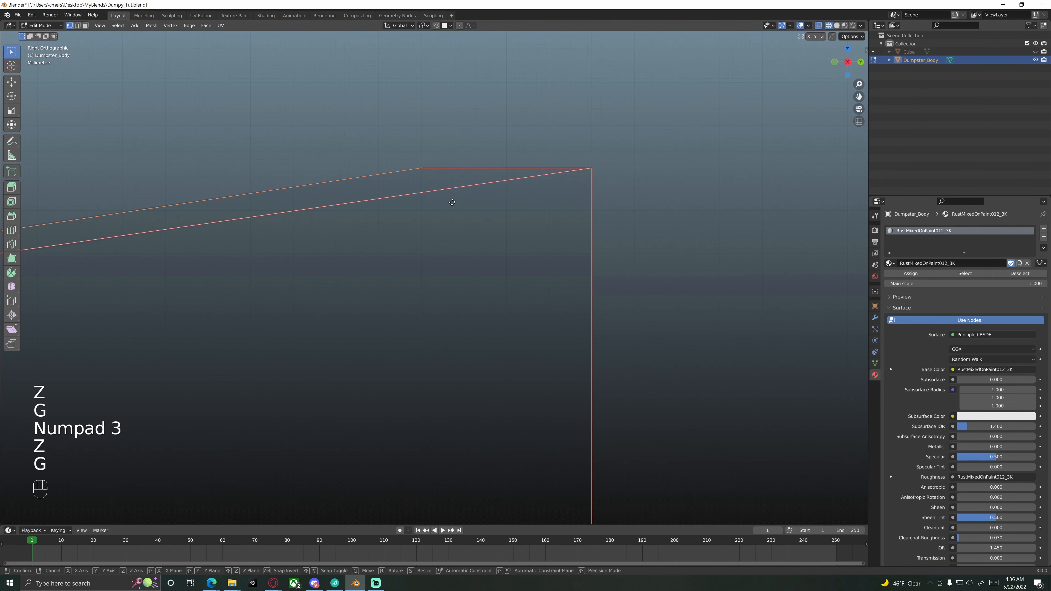
key("z")
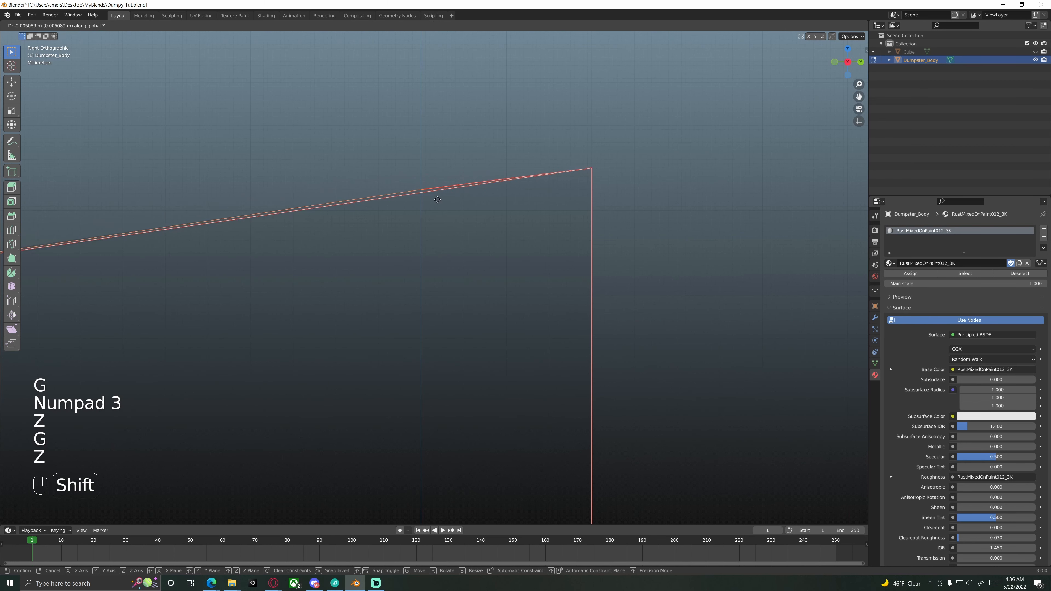
left_click(438, 228)
Raise the inner vertices at the low front end of the body's sloped top about 0.0057 m along Z, in line with the outer edge.
middle_click_drag(415, 223, 368, 228, "shift")
middle_click_drag(187, 275, 357, 266, "shift")
scroll(401, 277, "down", 5)
middle_click_drag(76, 301, 731, 227, "shift")
middle_click_drag(317, 297, 624, 277, "shift")
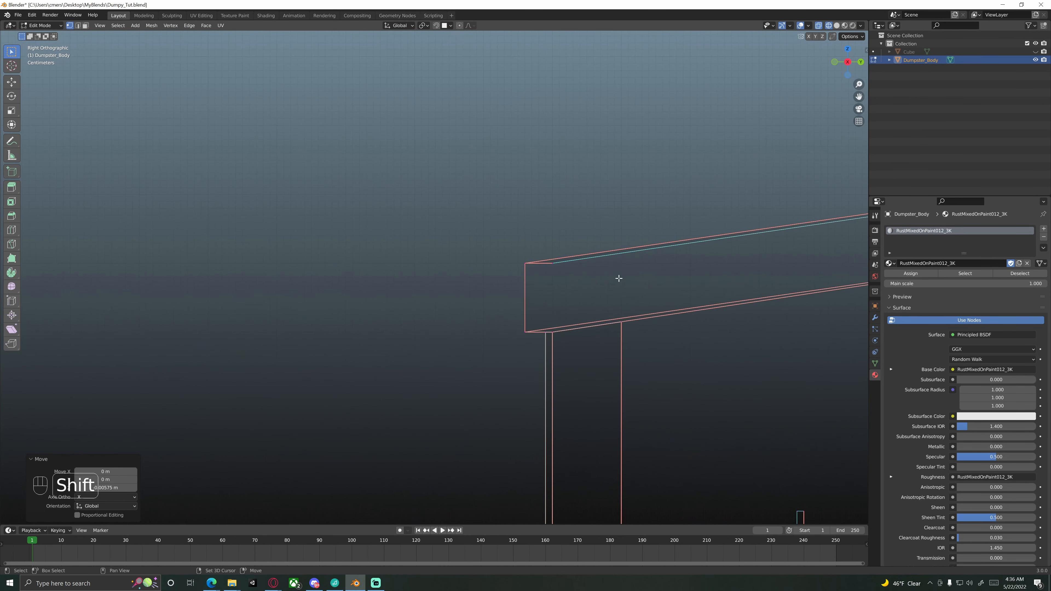
scroll(505, 272, "up", 8)
left_click_drag(418, 187, 445, 214)
key("g")
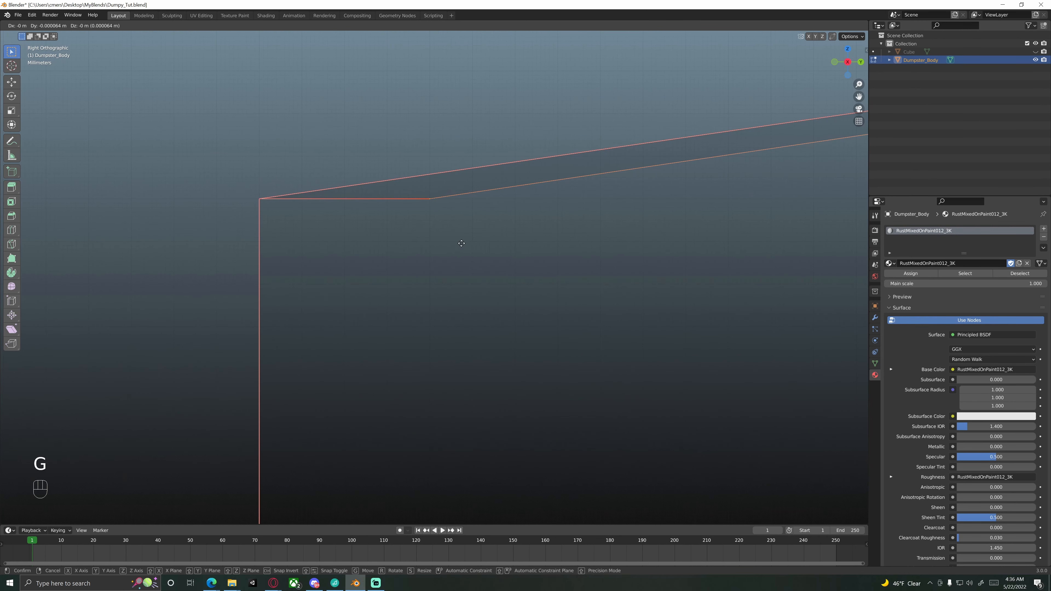
key("z")
key("shift")
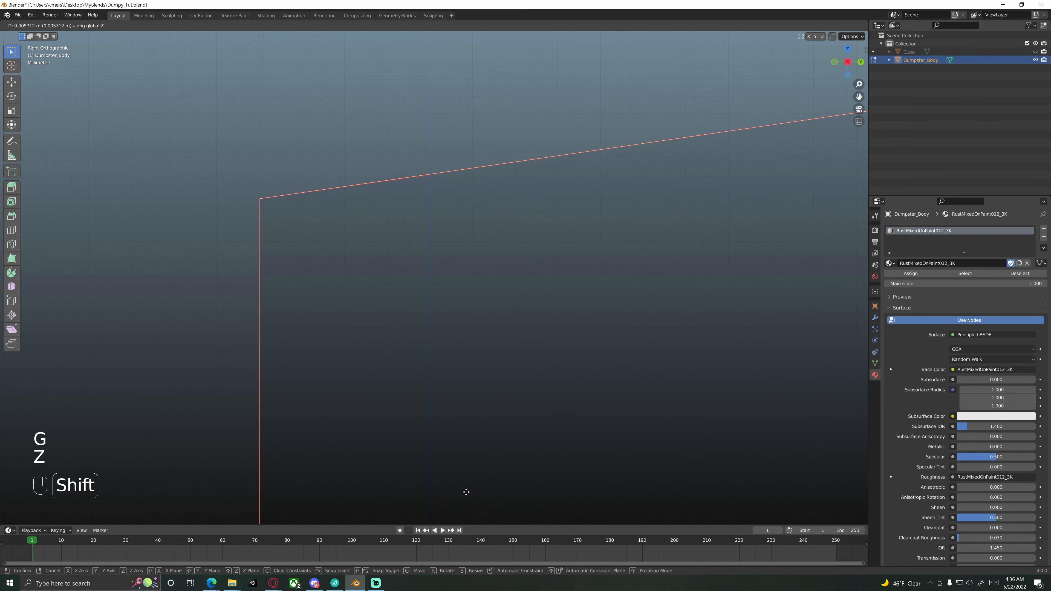
left_click(465, 493)
Return to solid shading, leave Edit Mode on the dumpster body and unhide the lid.
scroll(472, 480, "down", 9)
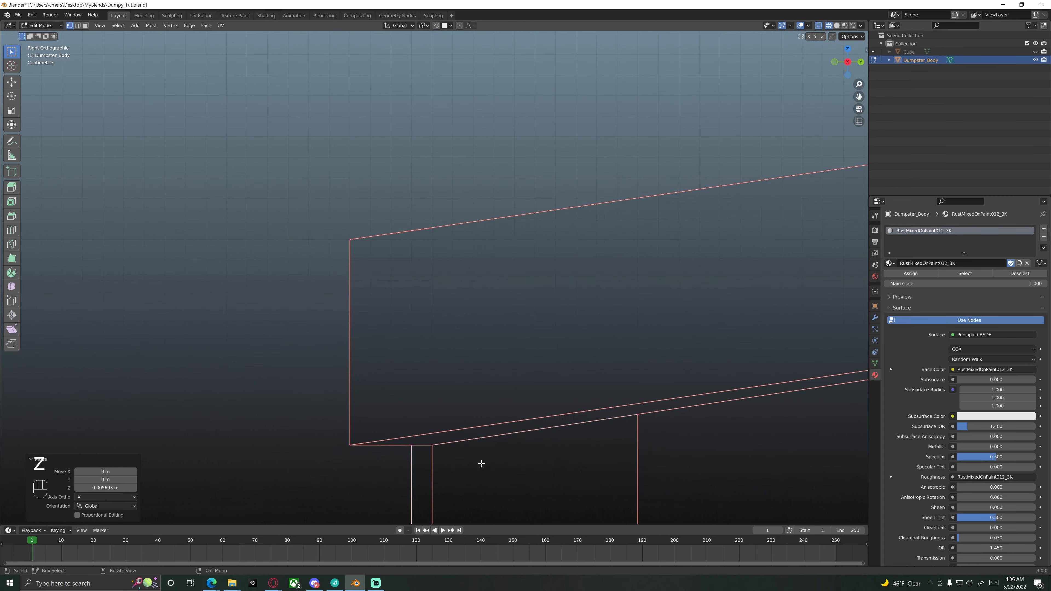
middle_click_drag(592, 368, 432, 368, "shift")
key("z")
left_click(508, 375)
scroll(530, 383, "down", 5)
mouse_move(531, 382)
middle_mouse_down()
mouse_move(549, 357)
mouse_move(567, 367)
middle_mouse_up()
key("Tab")
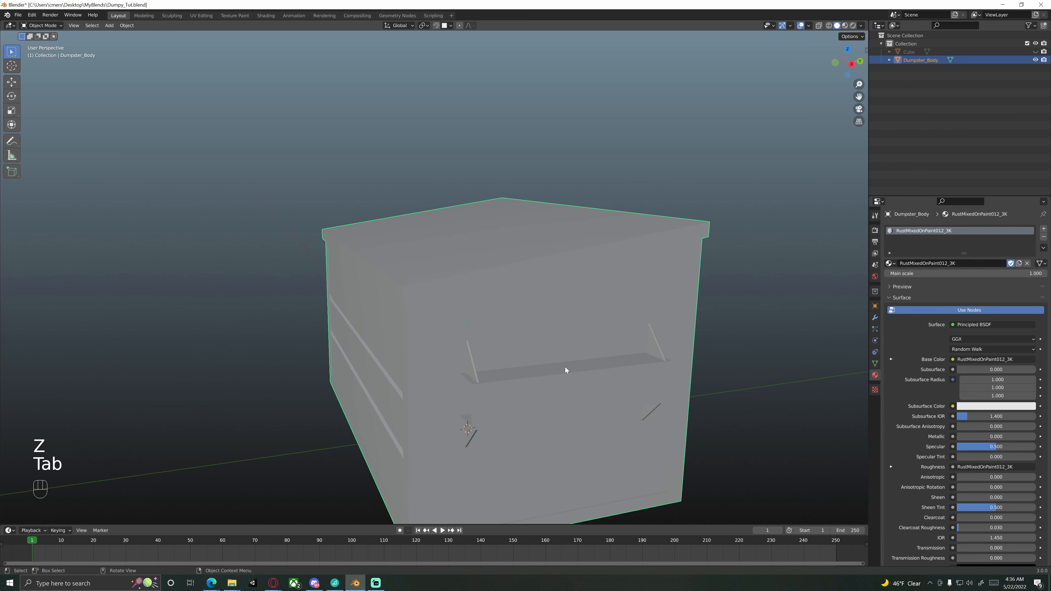
scroll(566, 366, "down", 5)
key("alt+h")
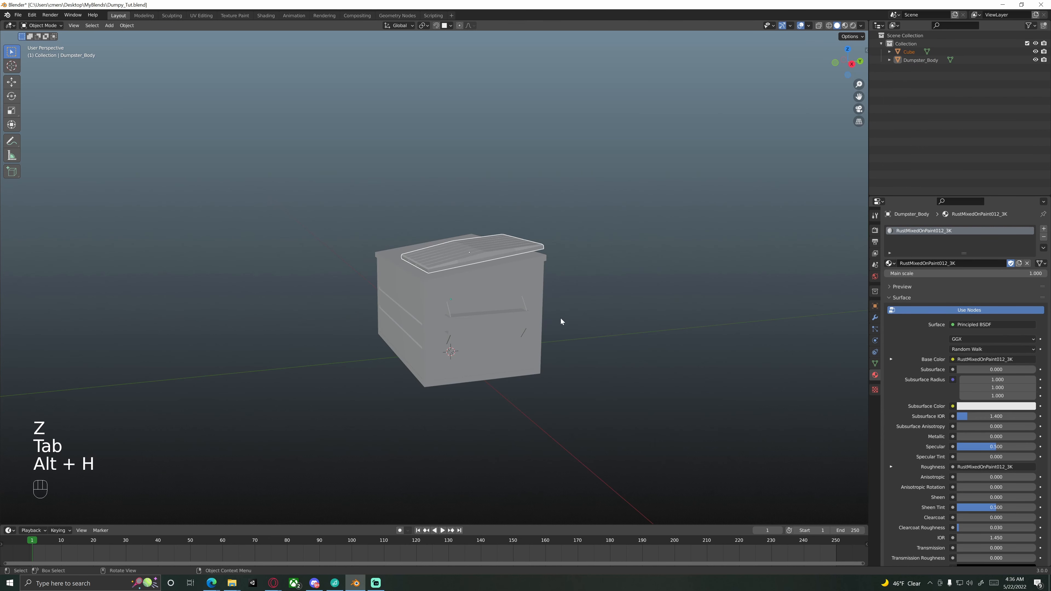
Select the lid and snap it onto the body's sloped top, moving it about 0.065 m in X, -0.162 m in Y and -0.019 m in Z.
scroll(528, 277, "up", 3)
key("KP_3")
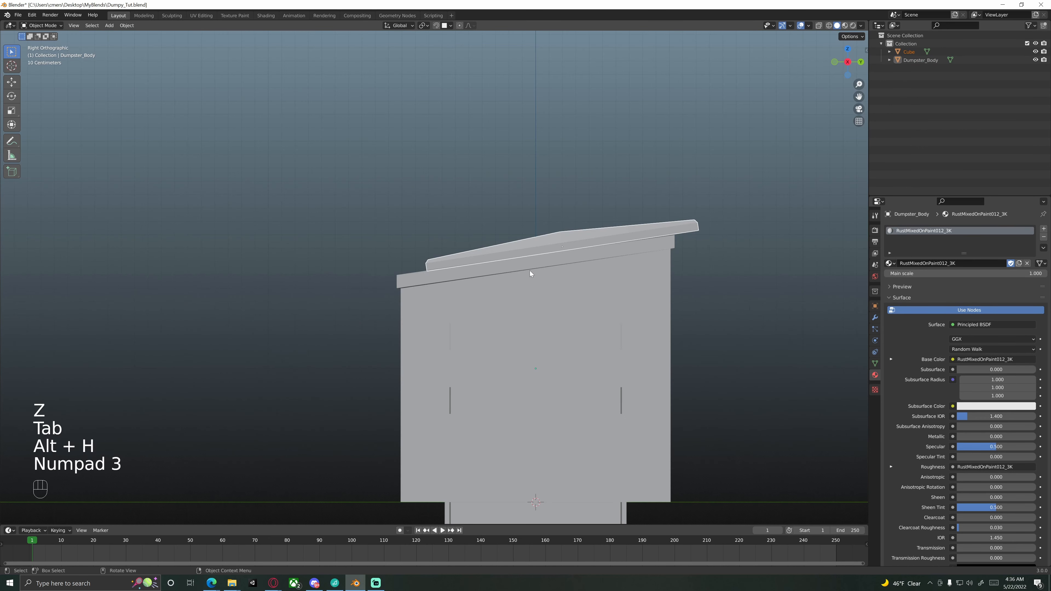
scroll(538, 267, "up", 5)
middle_click_drag(551, 262, 440, 268, "shift")
left_click(473, 216)
scroll(492, 248, "down", 6)
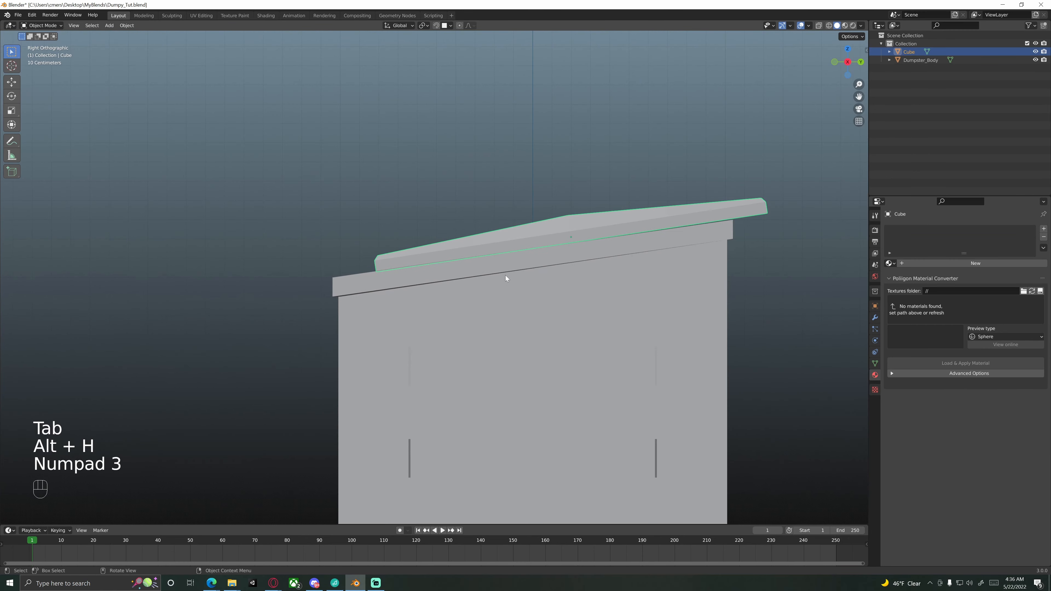
mouse_move(509, 277)
middle_mouse_down()
mouse_move(554, 295)
mouse_move(495, 291)
middle_mouse_up()
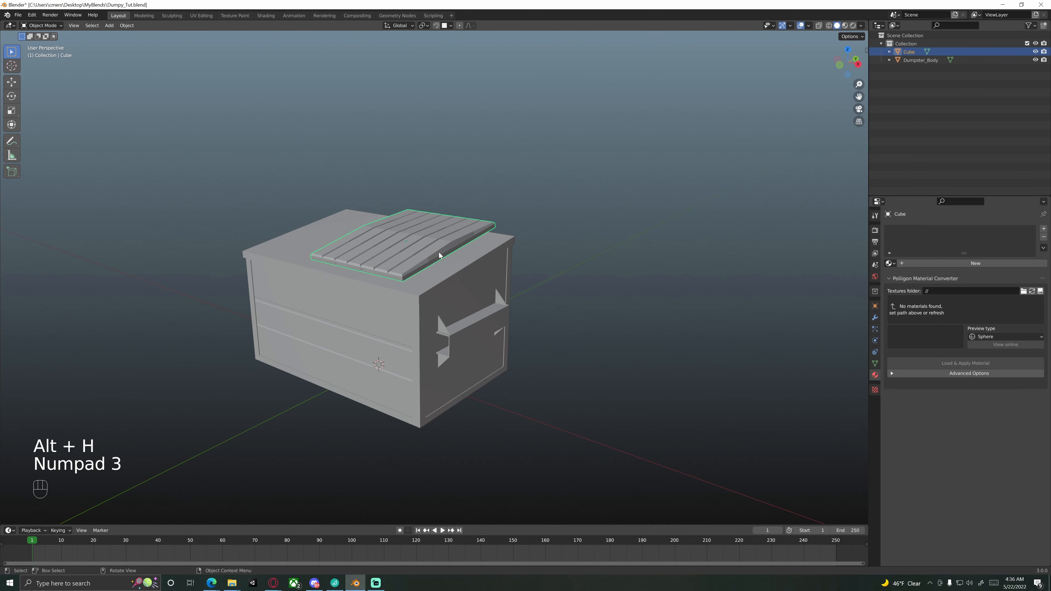
middle_click_drag(418, 248, 443, 269, "shift")
scroll(450, 272, "up", 3)
key("g")
key("ctrl")
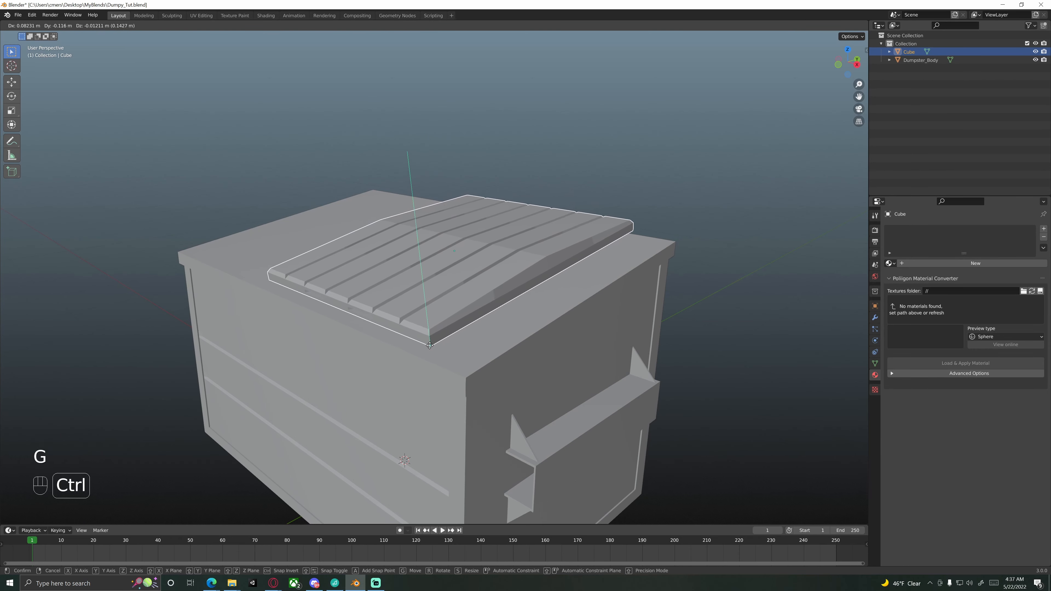
left_click(422, 349)
Examine from the right side how the lid sits on the body's slope at its front and rear ends.
key("KP_3")
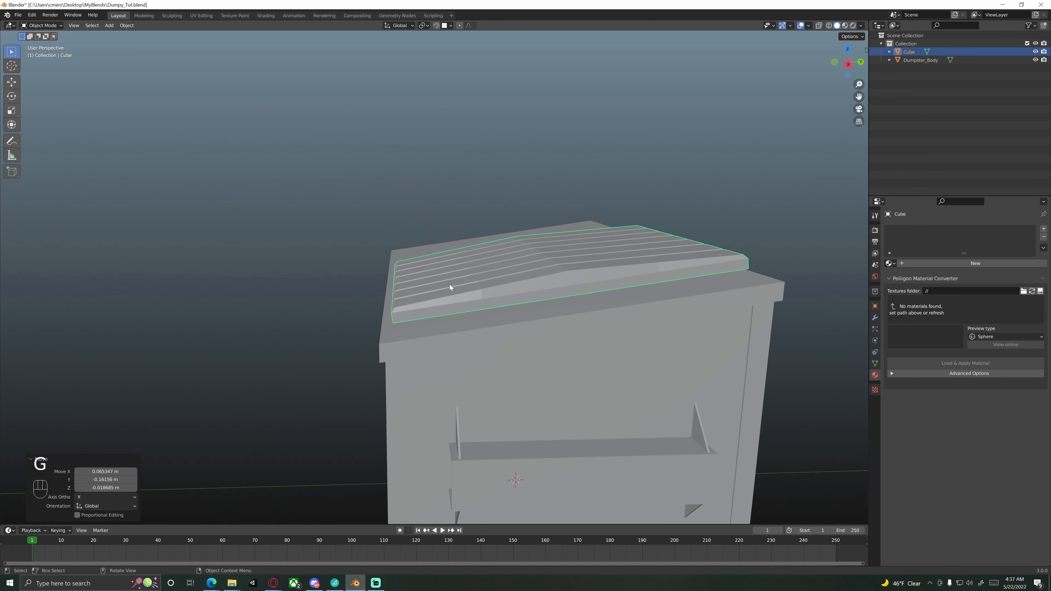
scroll(449, 284, "up", 4)
middle_click_drag(478, 380, 413, 275, "shift")
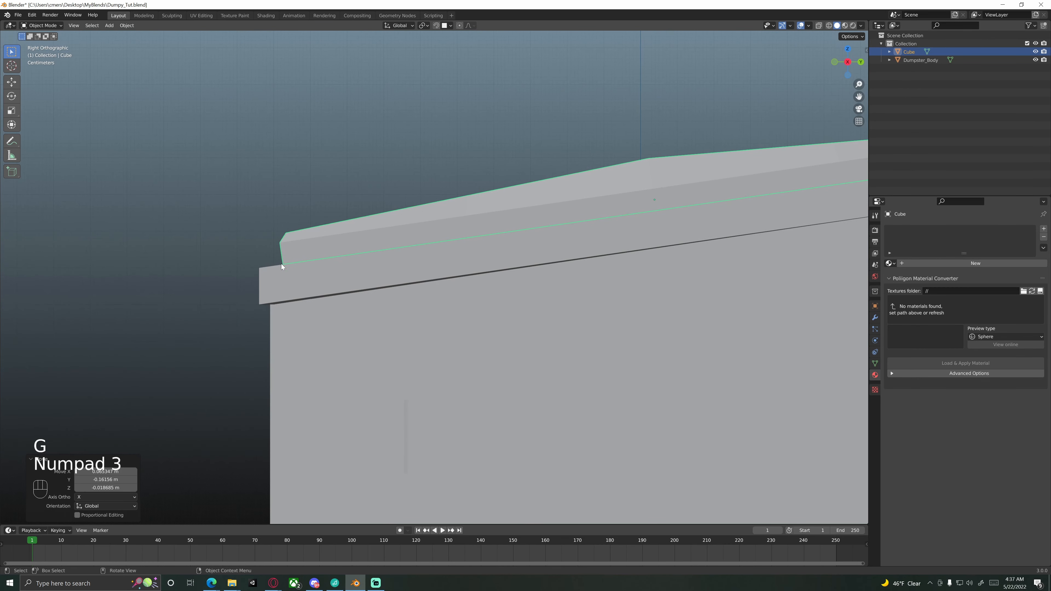
middle_click_drag(503, 232, 403, 218, "shift")
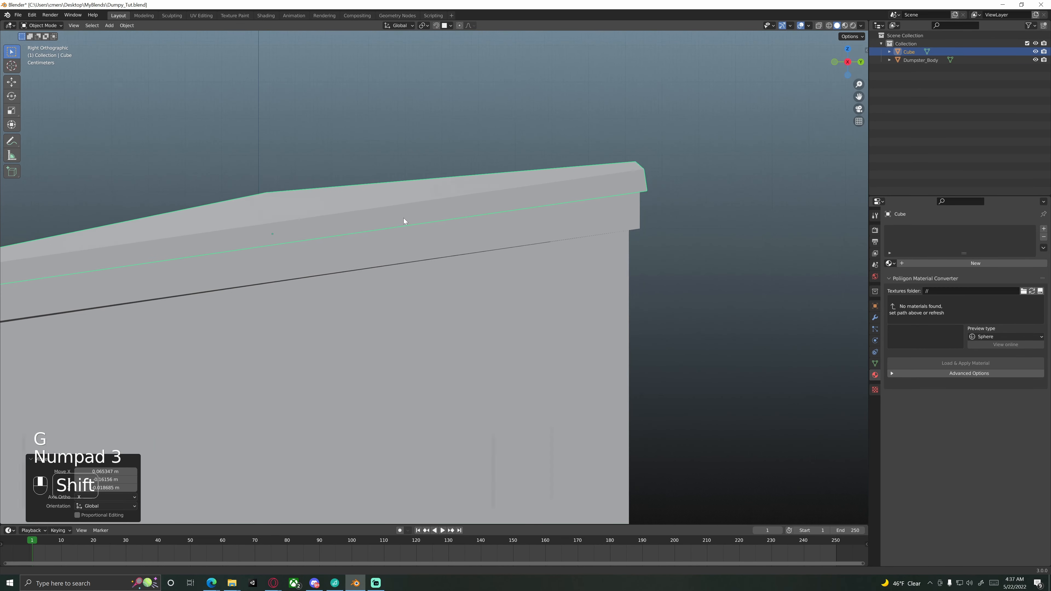
scroll(500, 187, "up", 4)
middle_click_drag(529, 182, 507, 215, "shift")
scroll(438, 265, "down", 4)
scroll(433, 248, "down", 4)
middle_click_drag(387, 225, 462, 214, "shift")
Set the snapping target to Increment.
left_click(449, 26)
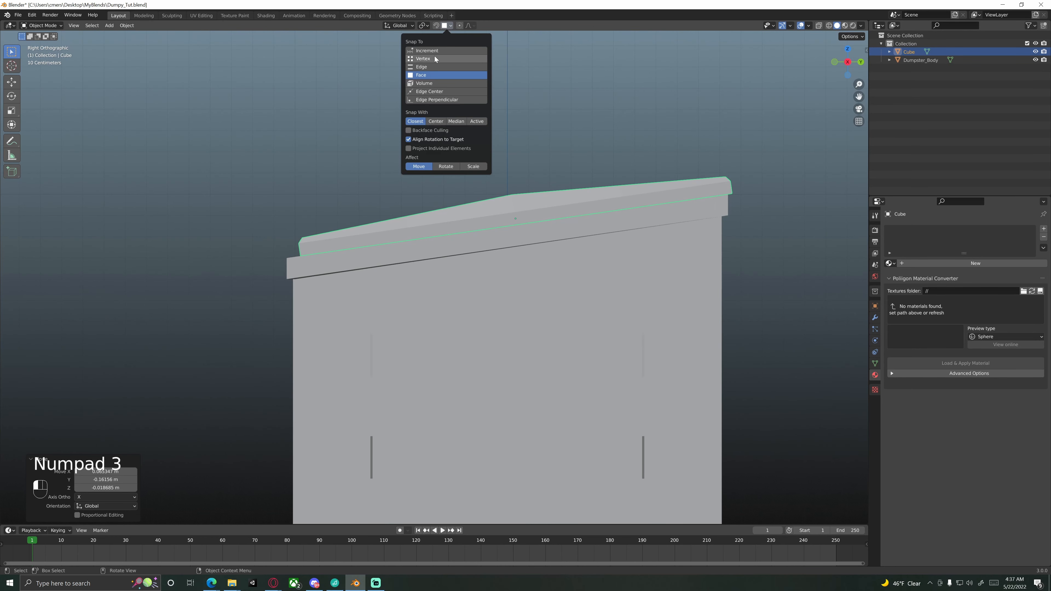
left_click(437, 50)
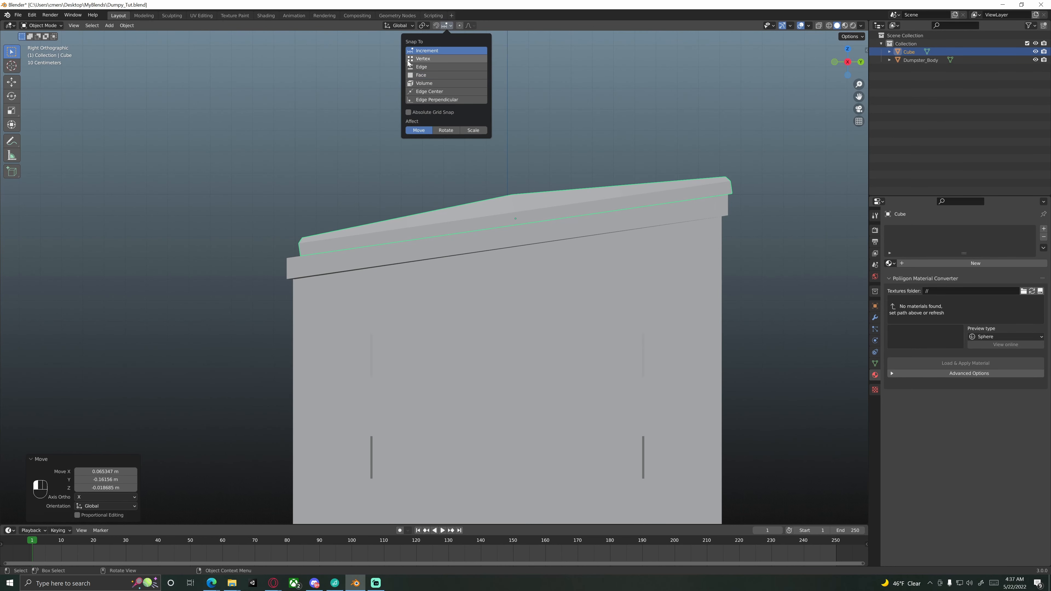
key("shift")
middle_click_drag(446, 208, 281, 246, "shift")
middle_click_drag(447, 245, 331, 244, "shift")
scroll(470, 244, "up", 2)
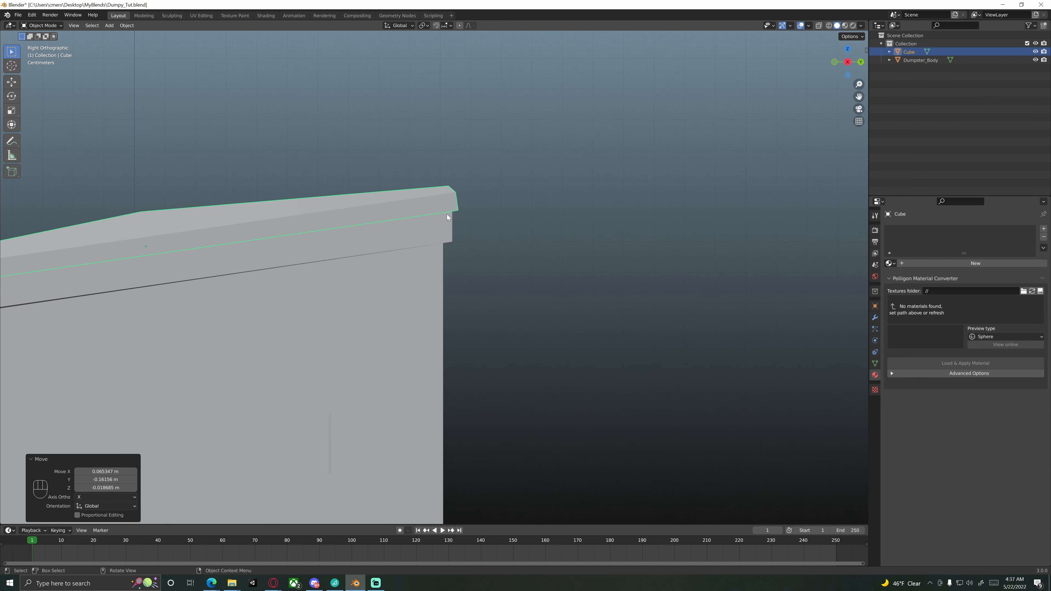
middle_click_drag(448, 220, 471, 249, "shift")
key("g")
key("y")
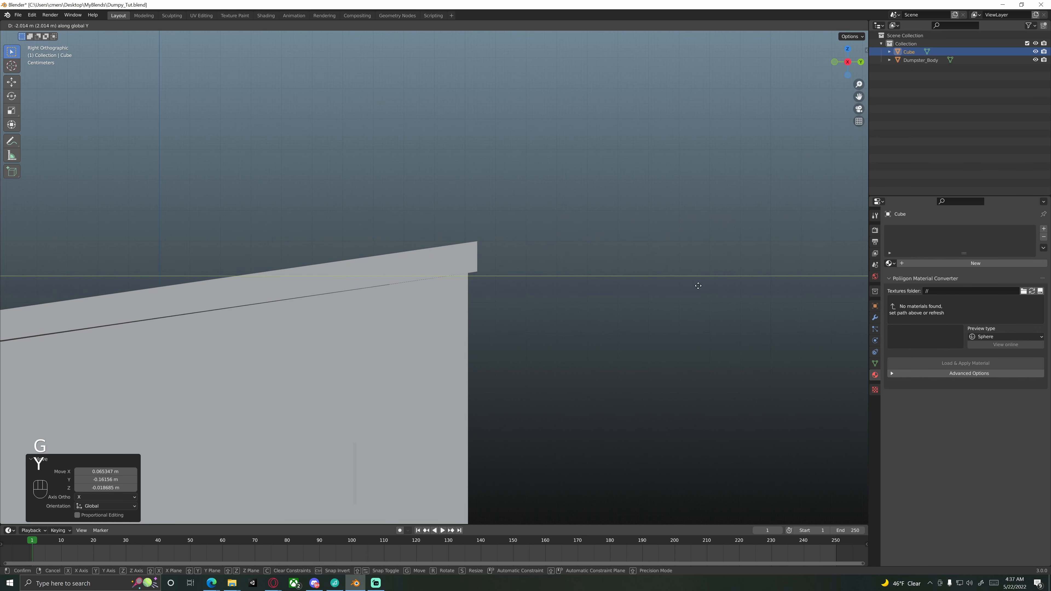
right_click(481, 271)
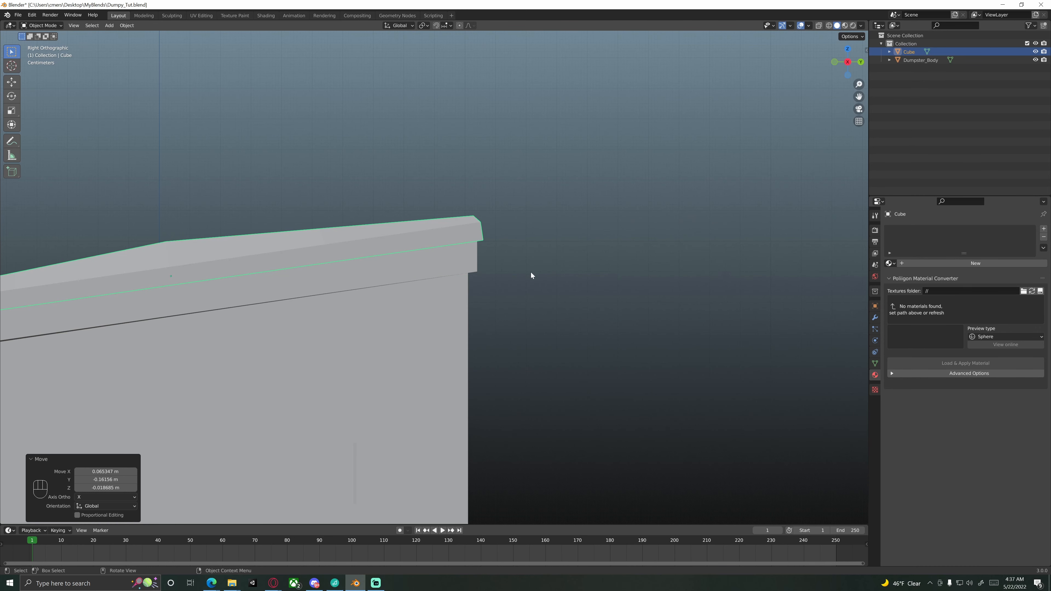
key("g")
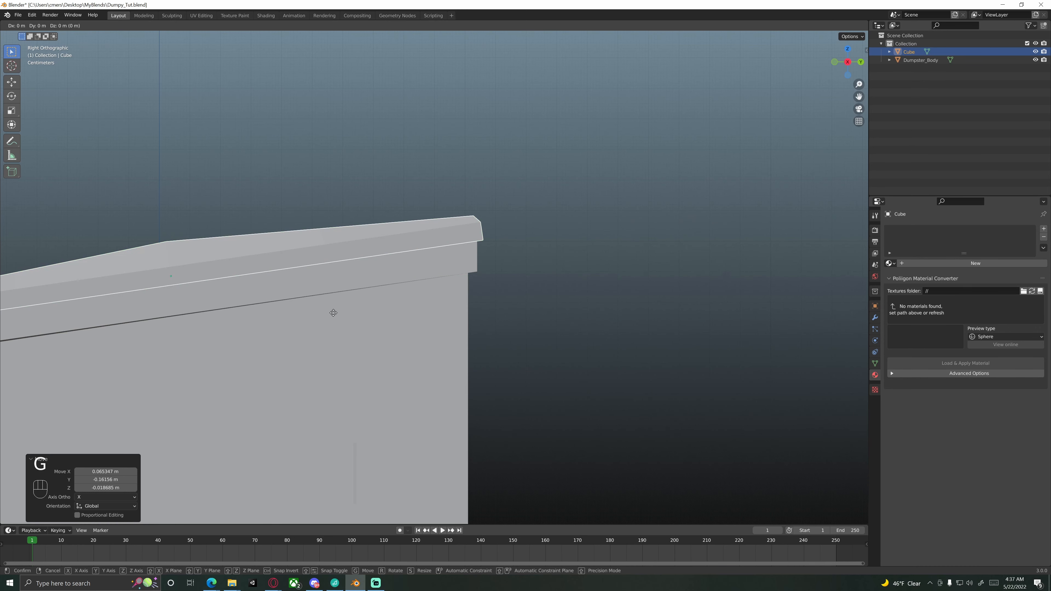
key("y")
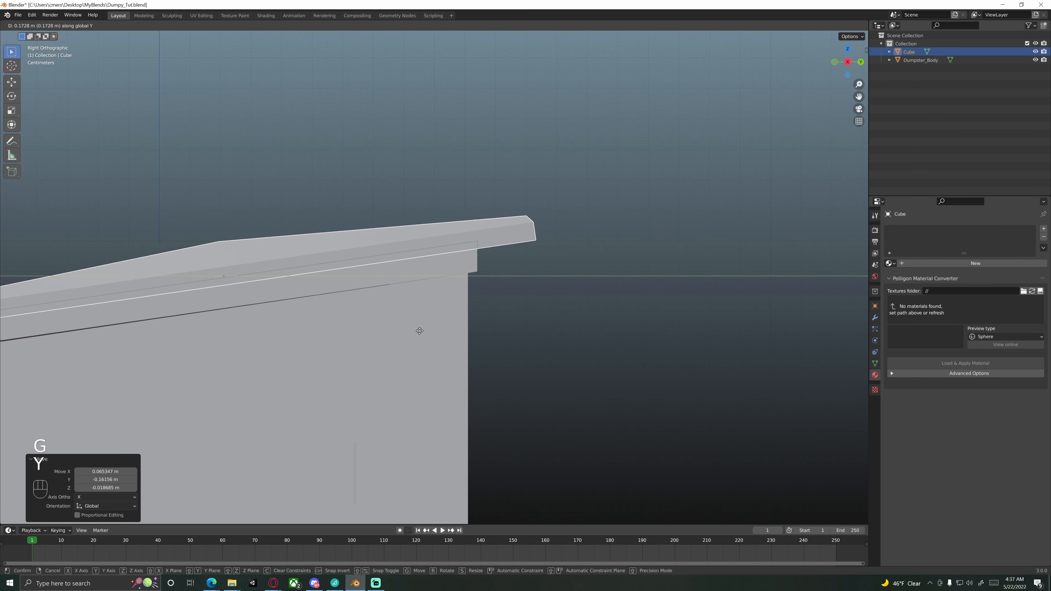
right_click(387, 331)
Slide the lid about -0.0204 m along its local Y axis to bring its rear edge in line with the body's rear edge.
scroll(265, 257, "down", 7)
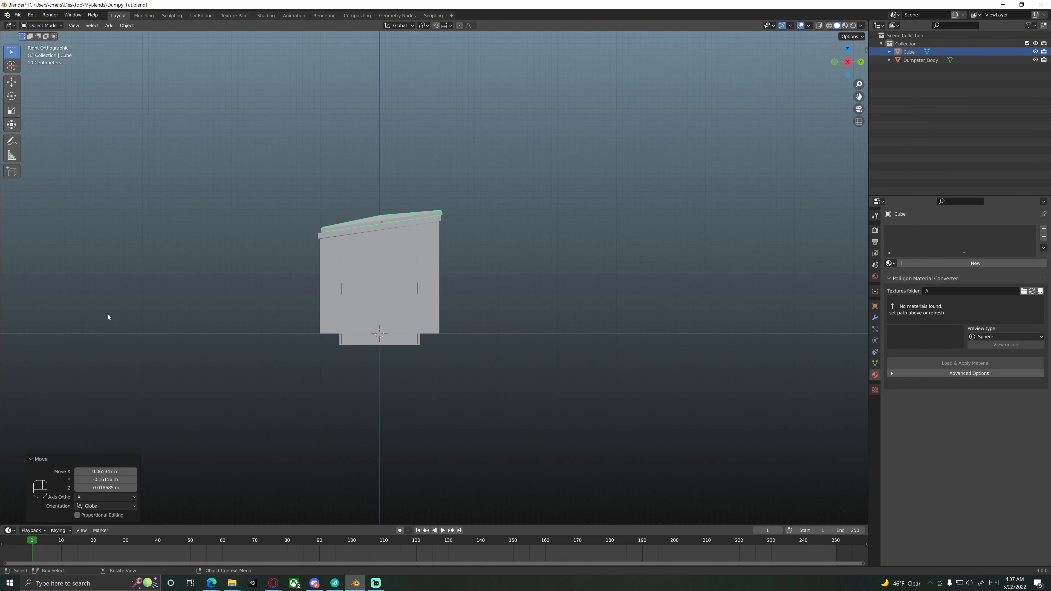
scroll(409, 269, "up", 7)
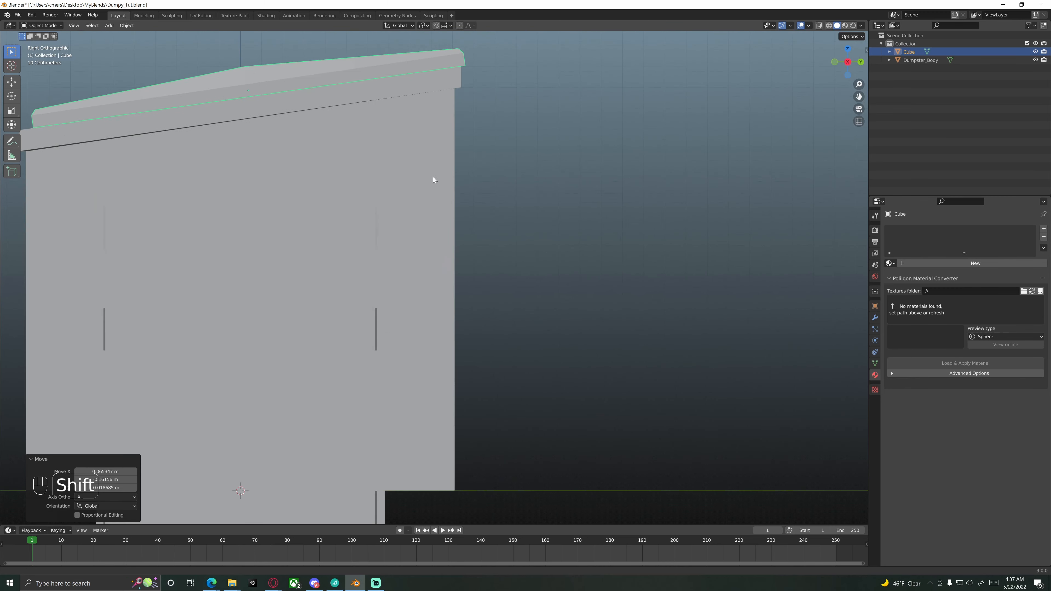
middle_click_drag(433, 177, 447, 293, "shift")
key("g")
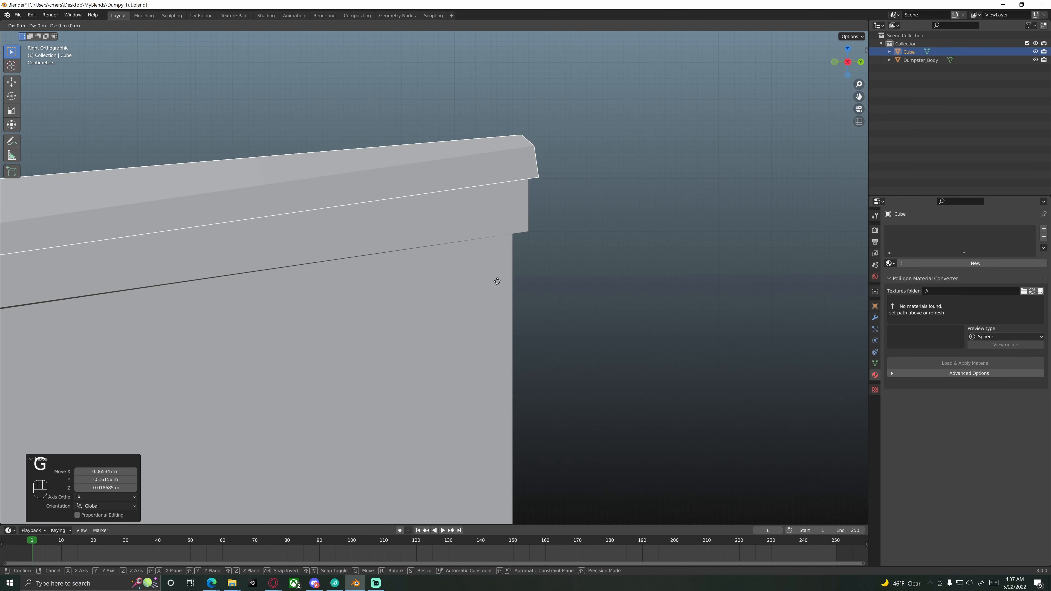
key("y")
key("y")
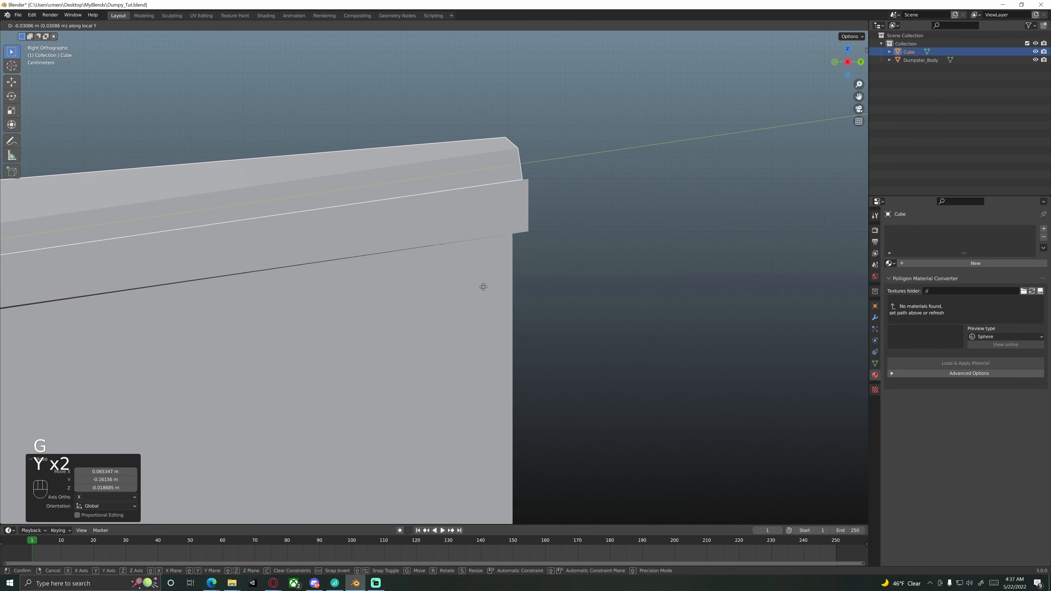
key("shift")
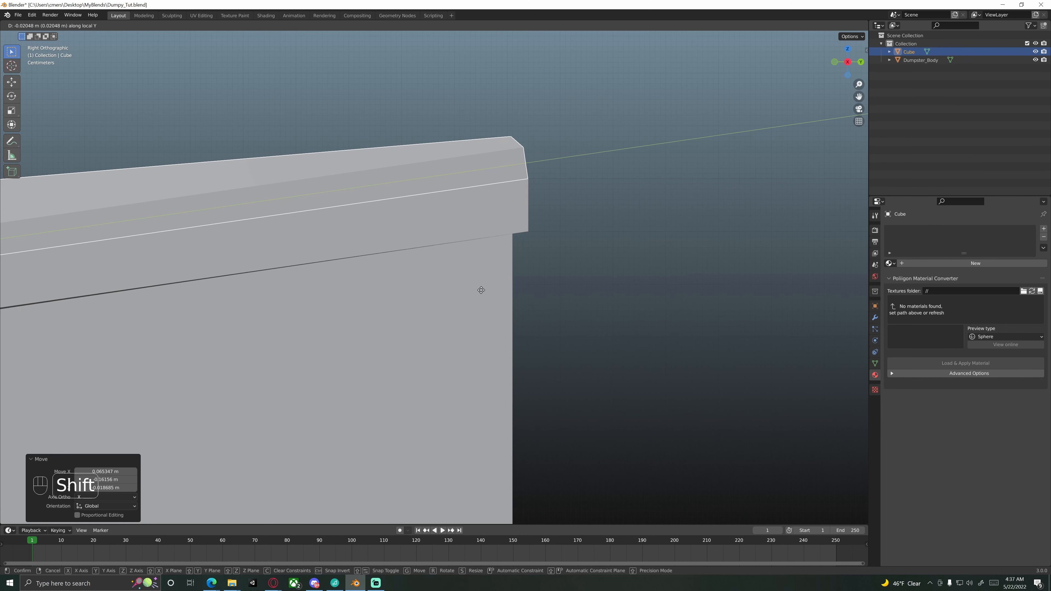
left_click(481, 290)
Fine-tune the lid about 0.0008 m along its local Y axis so its rear bottom corner meets the body's corner.
middle_click_drag(526, 197, 443, 263, "shift")
scroll(454, 304, "up", 6)
scroll(433, 234, "up", 16)
scroll(379, 247, "down", 5)
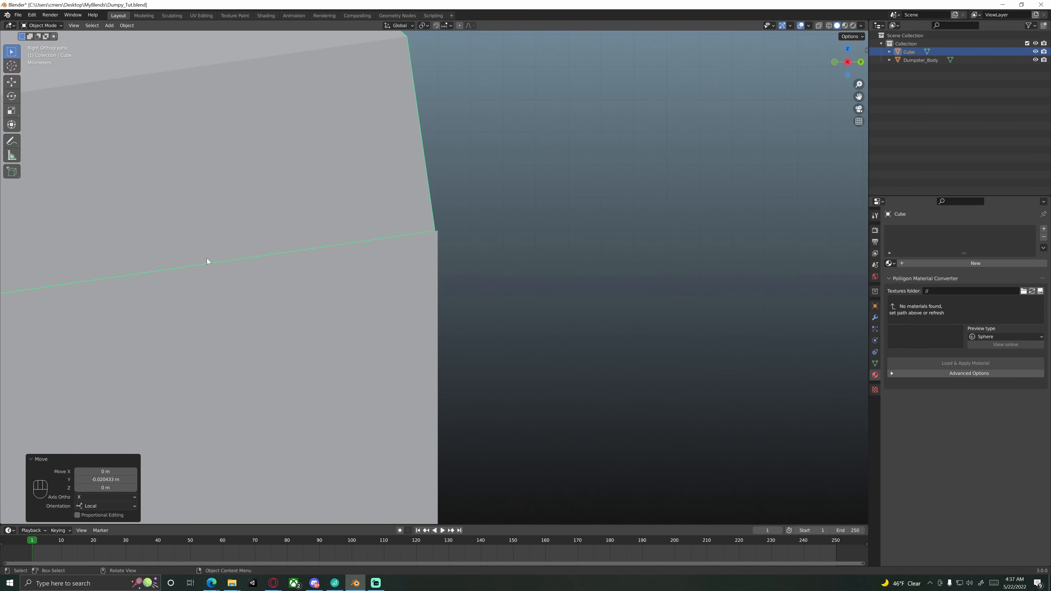
scroll(394, 245, "down", 1)
scroll(395, 245, "up", 5)
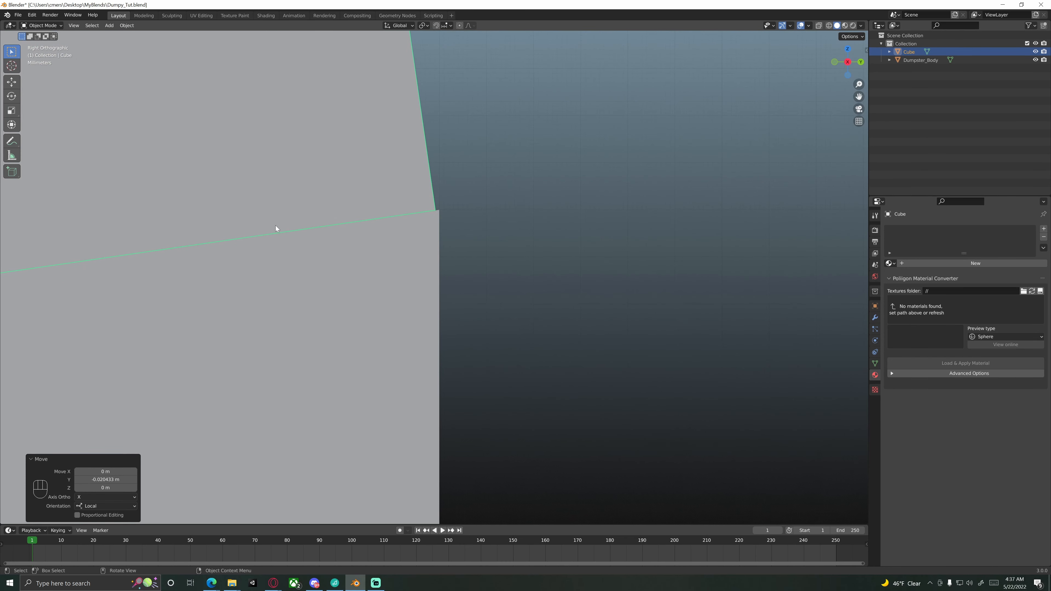
middle_click_drag(425, 246, 441, 286, "shift")
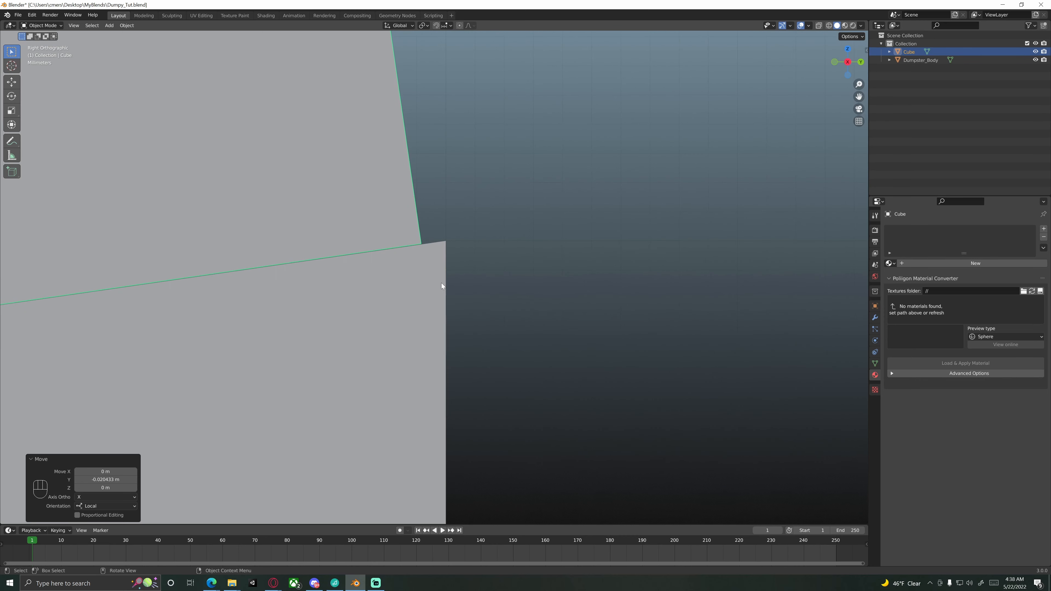
key("g")
key("y")
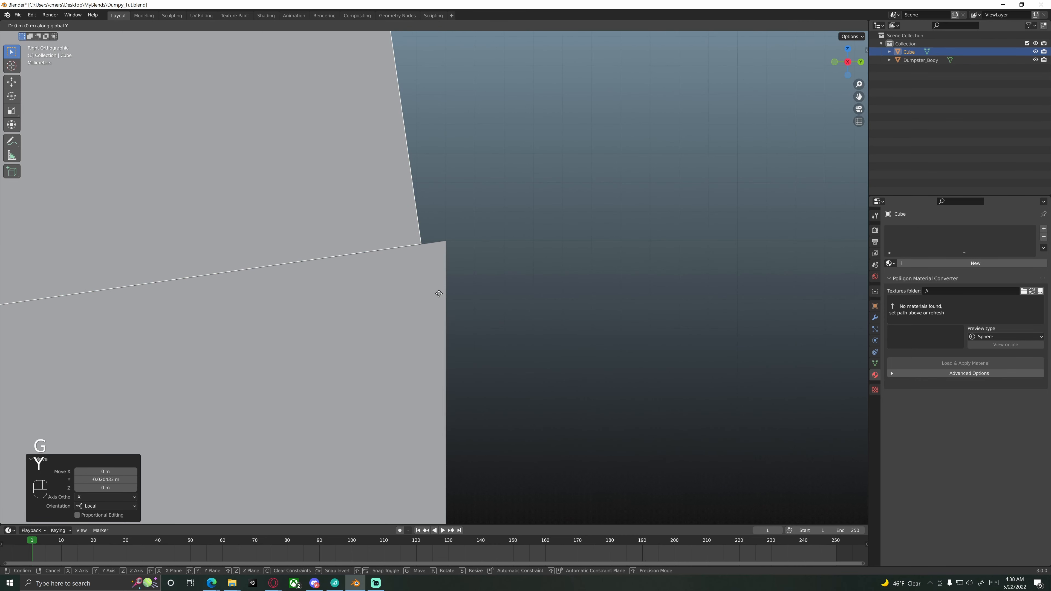
key("y")
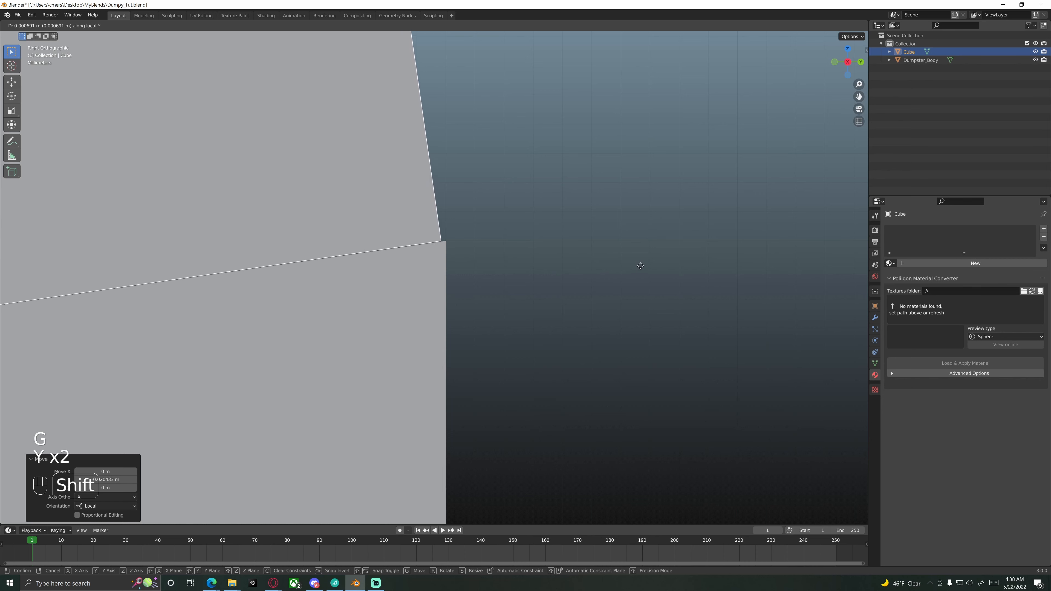
left_click(681, 265)
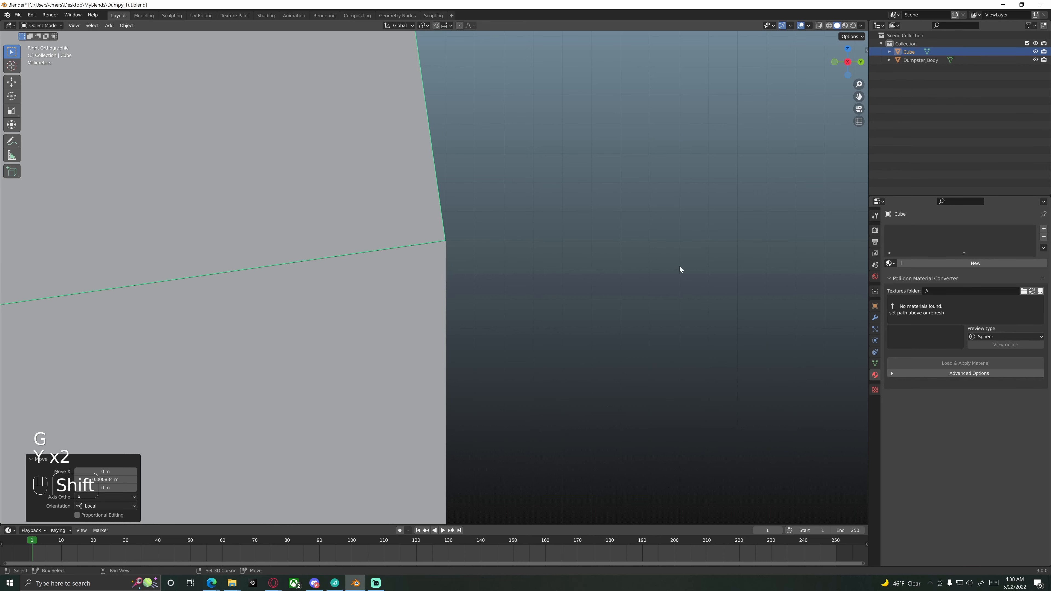
In front view, move the lid 0.35 m along X with increment snapping, toward the body's outer side edge.
scroll(446, 269, "down", 10)
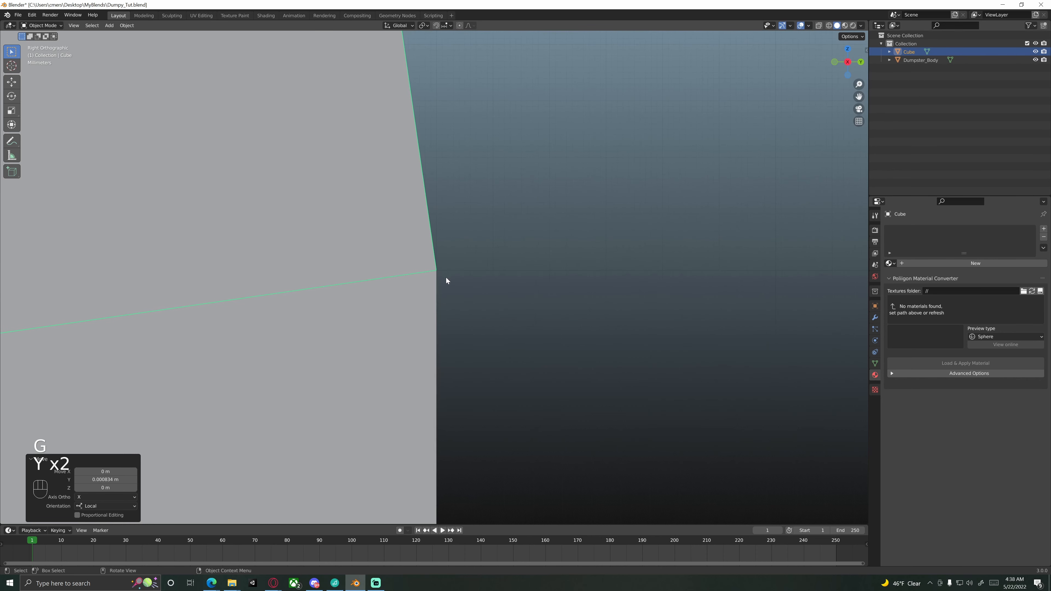
middle_click_drag(402, 277, 492, 268, "shift")
key("KP_1")
middle_click_drag(344, 273, 409, 281, "shift")
scroll(393, 273, "up", 3)
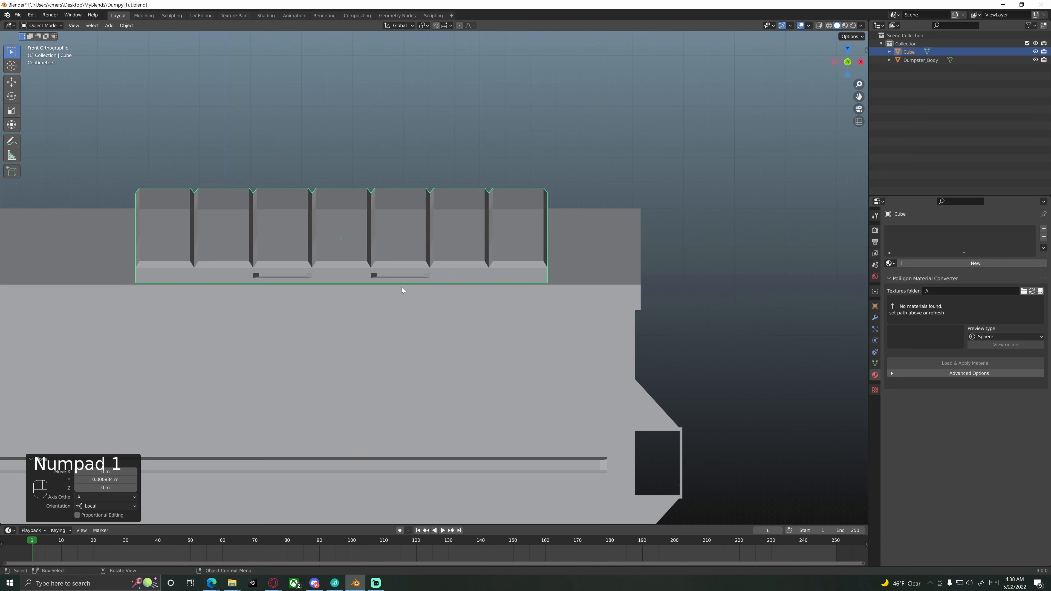
key("g")
key("x")
key("ctrl")
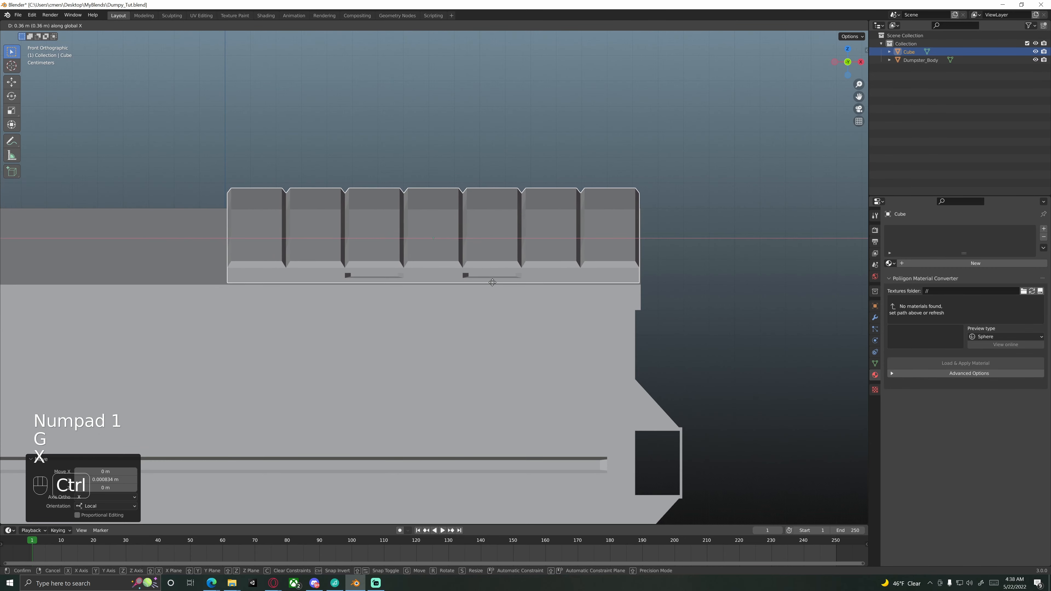
left_click(489, 282)
Fine-tune the lid about 0.002 m along X so its inner edge meets the body's center line.
scroll(342, 272, "up", 4)
scroll(342, 269, "up", 2)
middle_click_drag(241, 249, 486, 263, "shift")
scroll(351, 266, "up", 5)
key("g")
key("x")
key("shift")
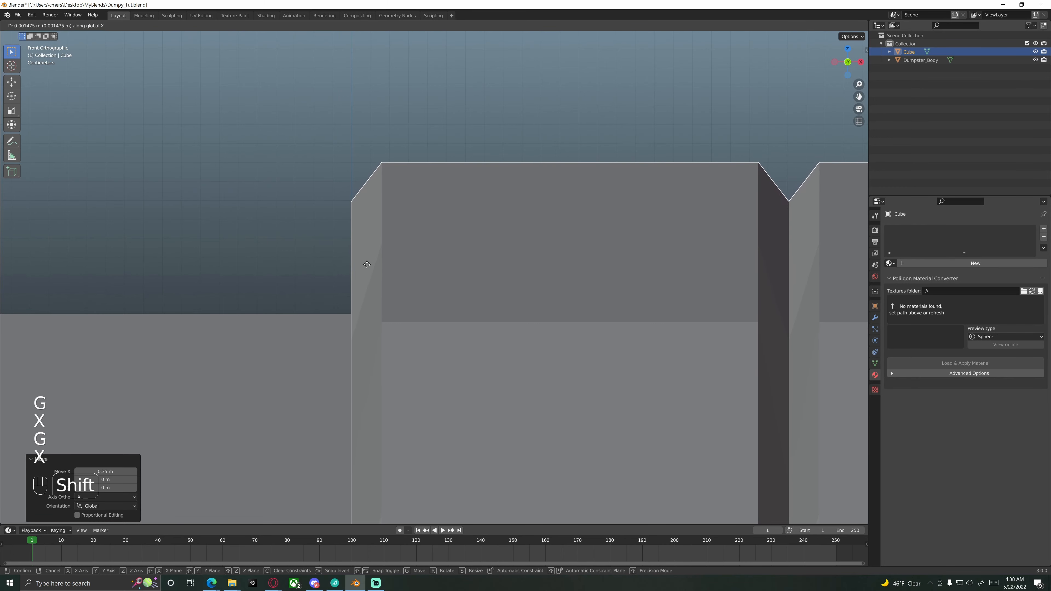
left_click(374, 266)
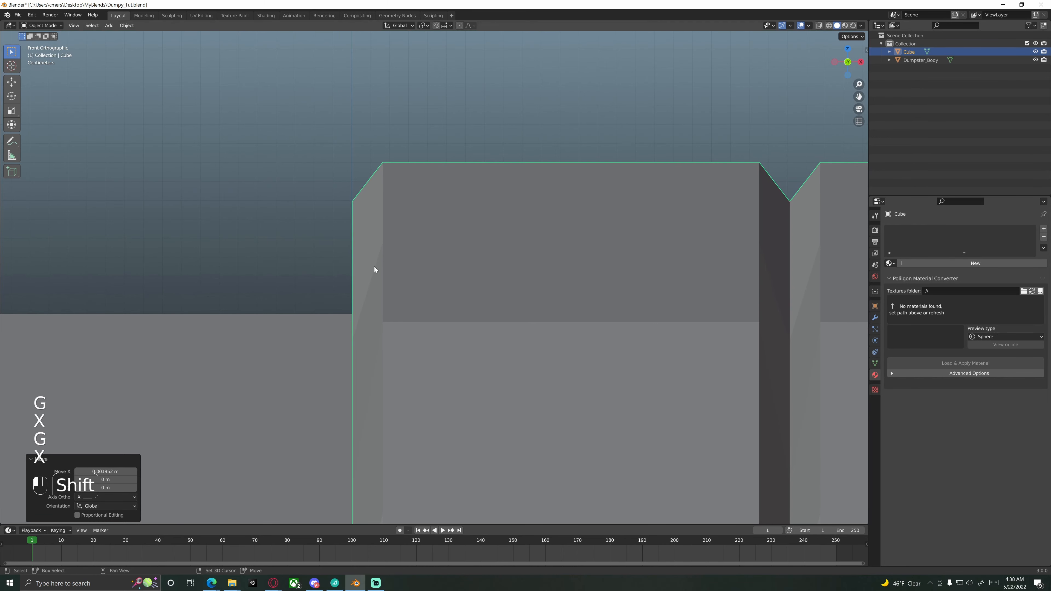
Examine the lid's fit on the dumpster body from the front and in perspective, with nothing selected.
scroll(366, 253, "down", 8)
middle_click_drag(422, 266, 431, 270)
key("KP_1")
scroll(508, 282, "up", 5)
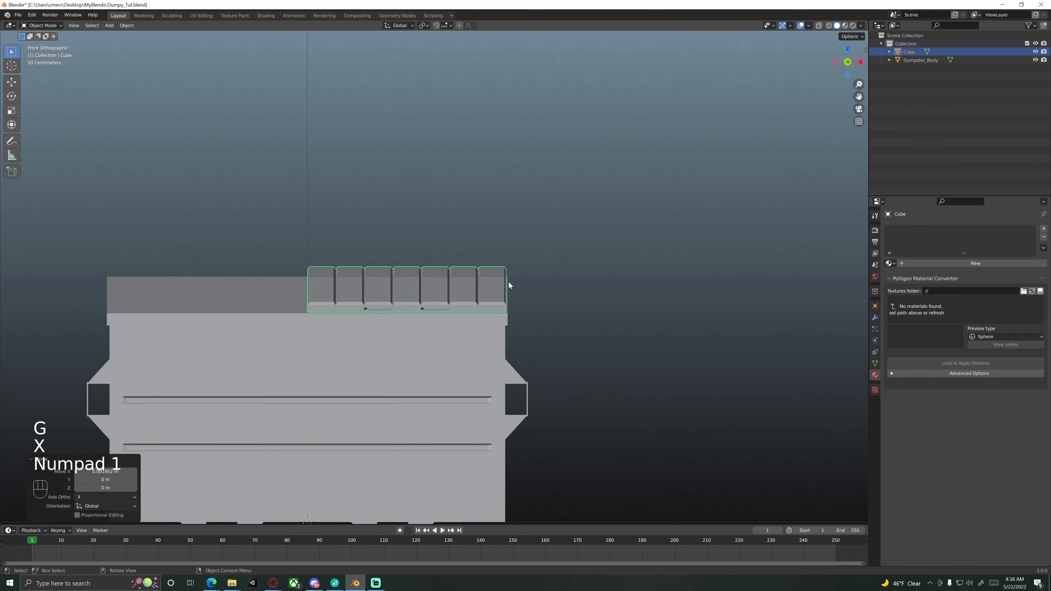
scroll(517, 275, "down", 2)
middle_click_drag(515, 270, 500, 266)
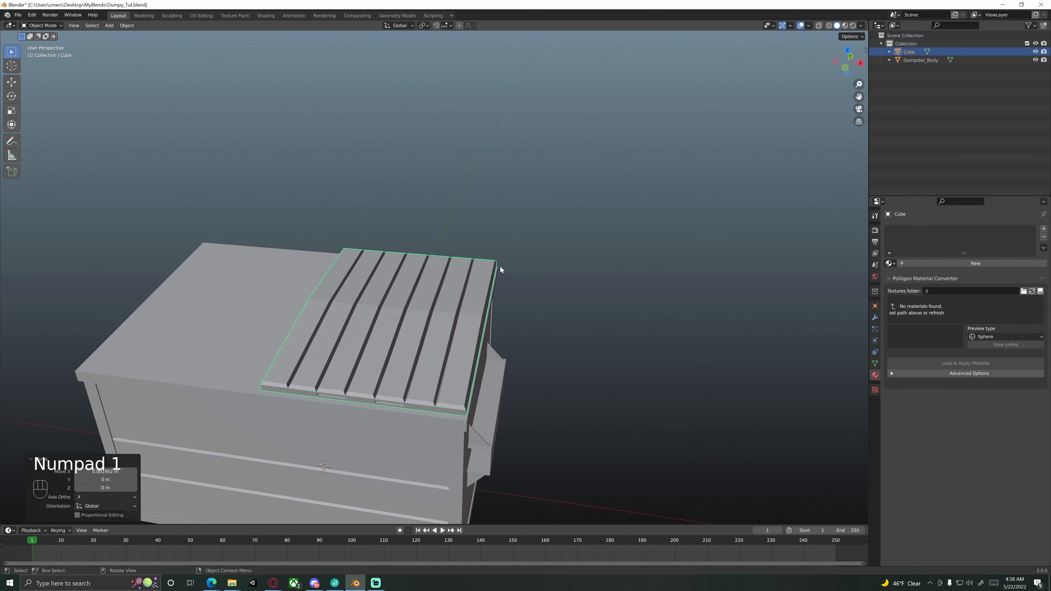
left_click(533, 252)
scroll(508, 282, "down", 4)
middle_click_drag(461, 315, 478, 276, "shift")
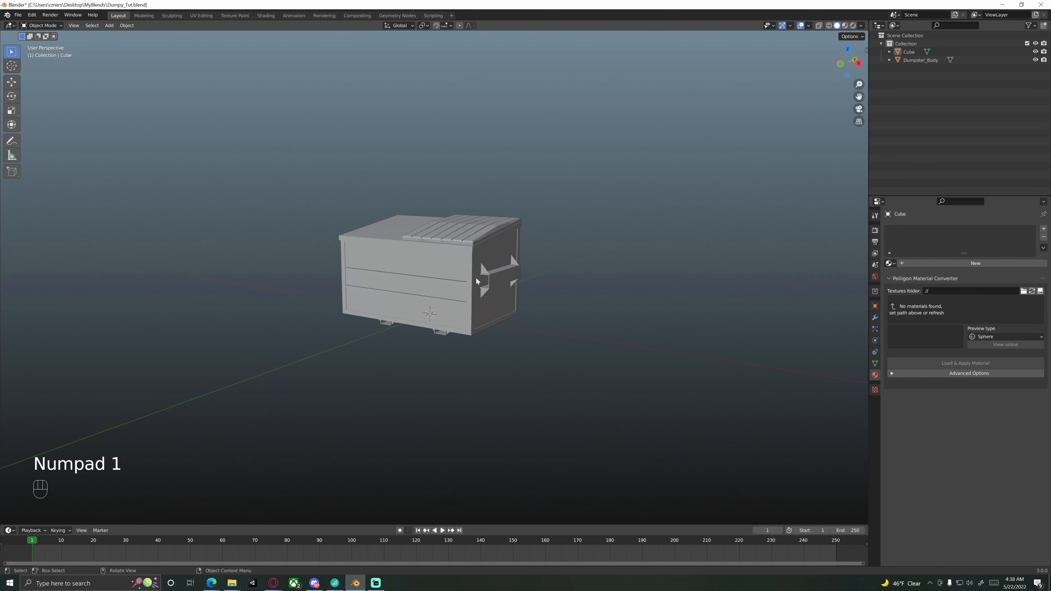
Add a mesh cylinder and rotate it -90° in front view so that it lies along X.
key("shift+a")
mouse_move(475, 278)
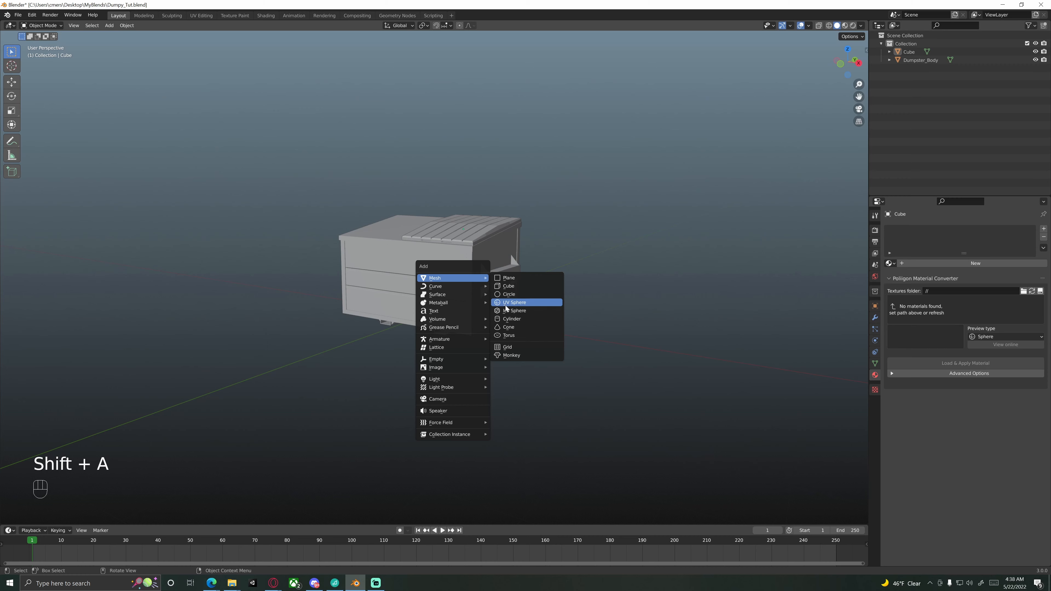
left_click(515, 318)
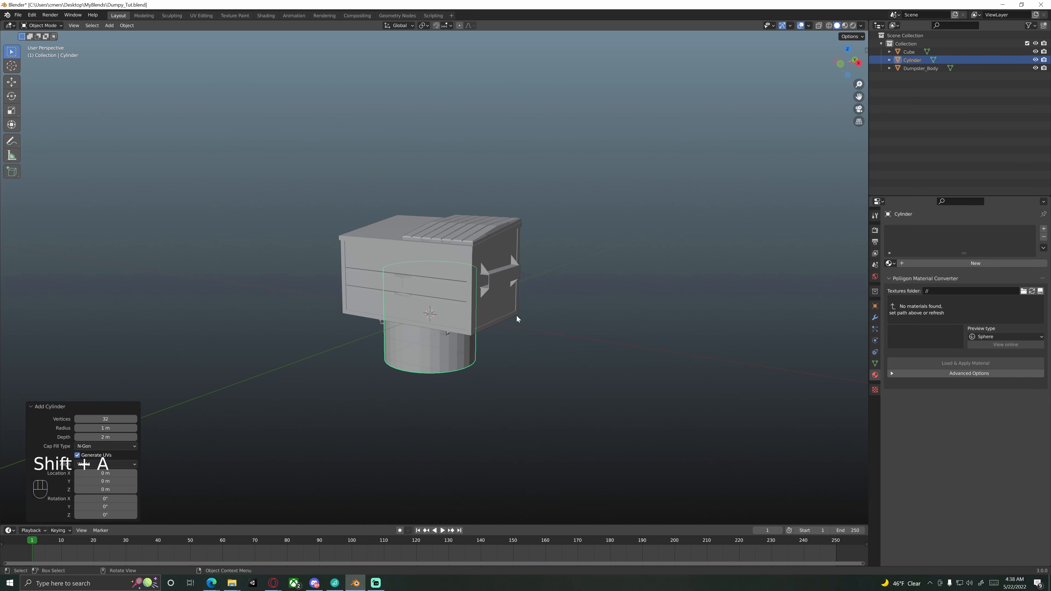
key("KP_1")
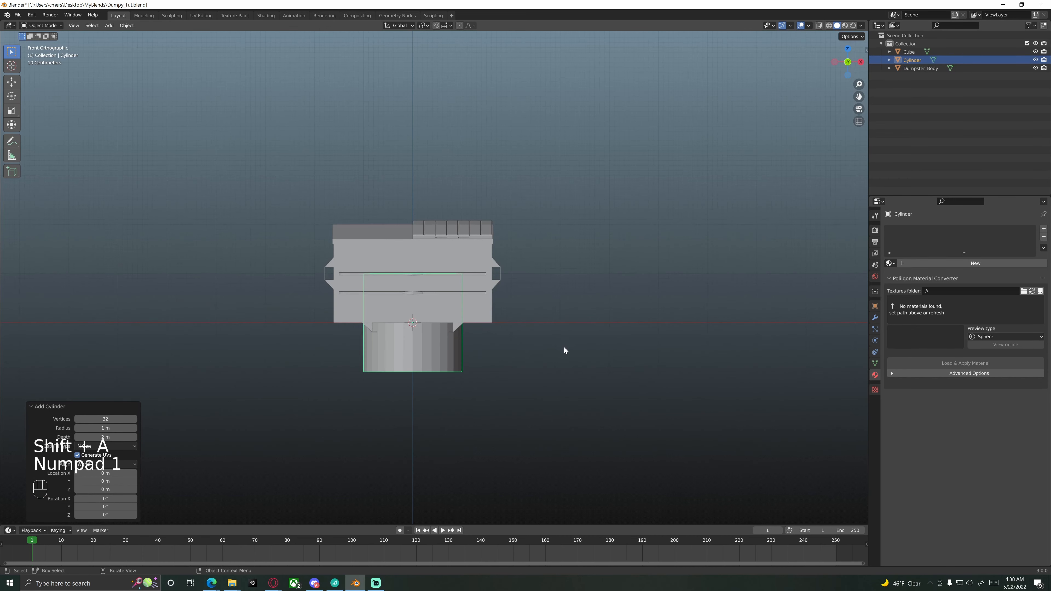
key("r")
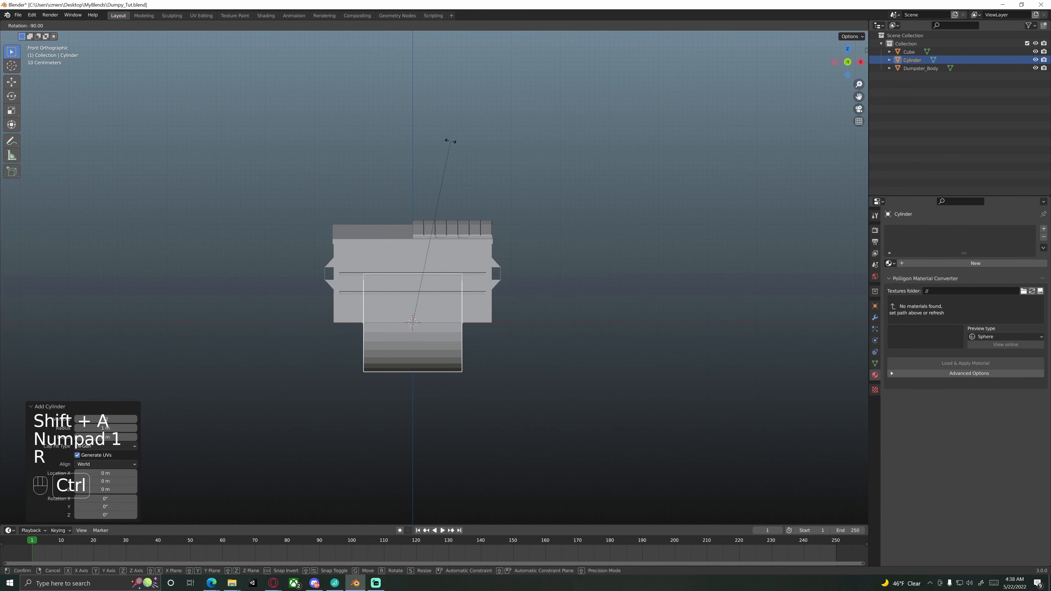
left_click(450, 142)
Raise the cylinder 3.1 m along Z above the dumpster and scale it uniformly to 0.1.
key("g")
key("z")
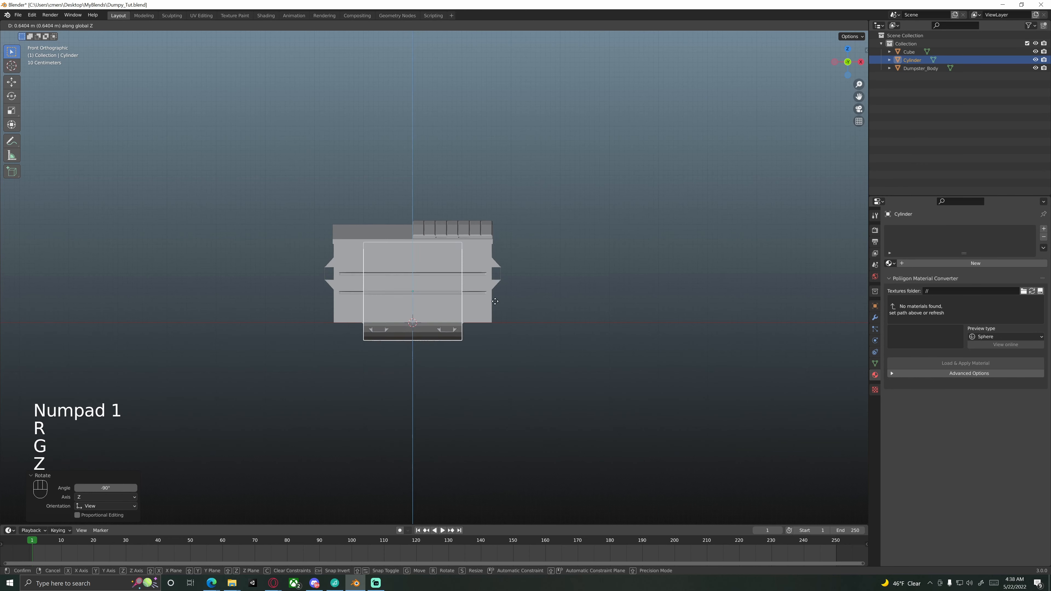
left_click(490, 210)
key("s")
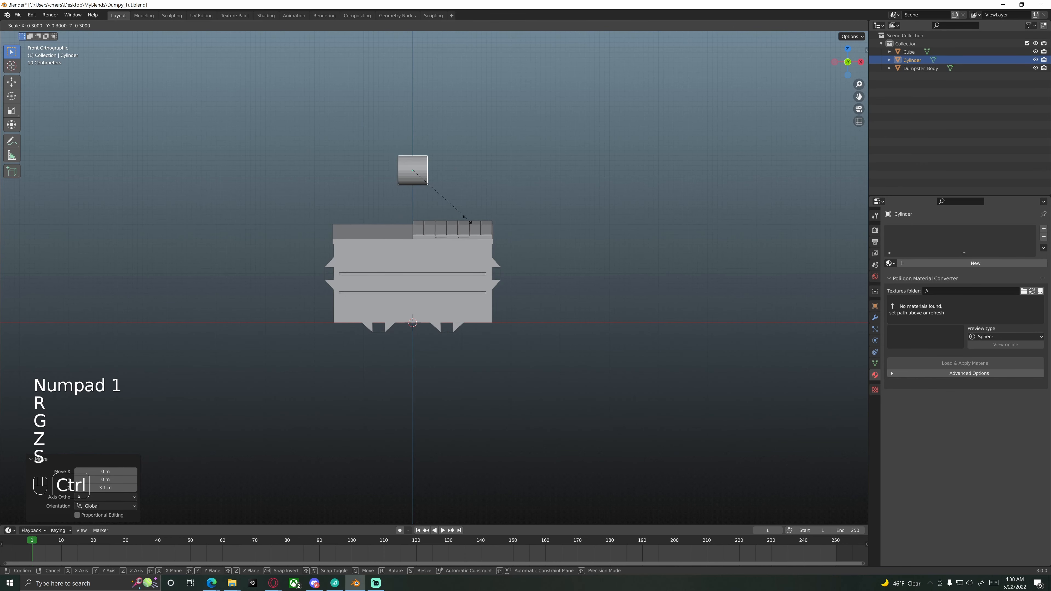
left_click(427, 184)
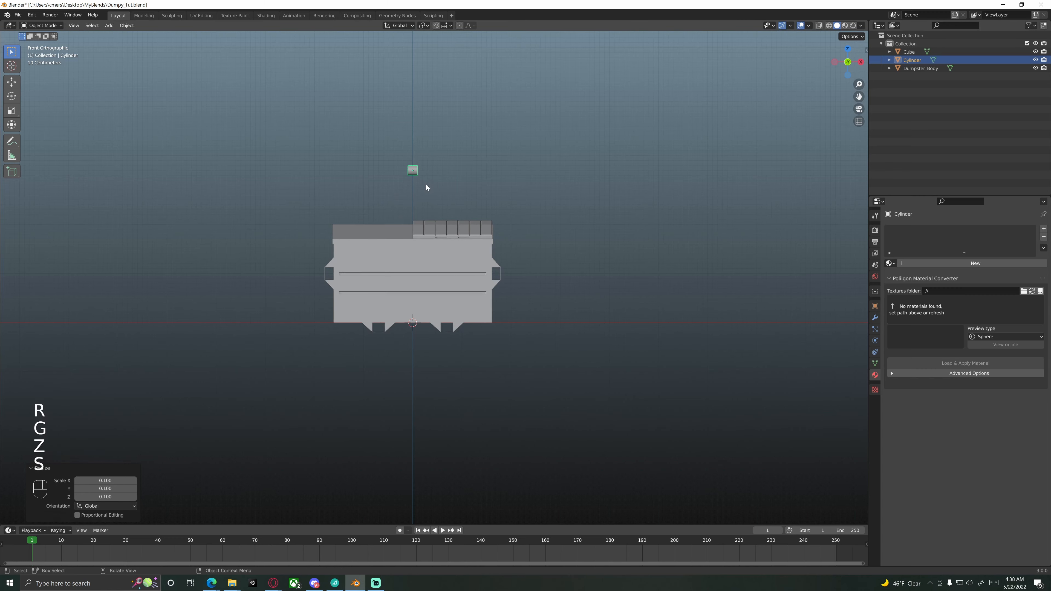
In right view, move the cylinder 1.2 m along Y and -0.9 m along Z, just behind the lid's rear edge.
key("KP_3")
scroll(396, 243, "up", 3)
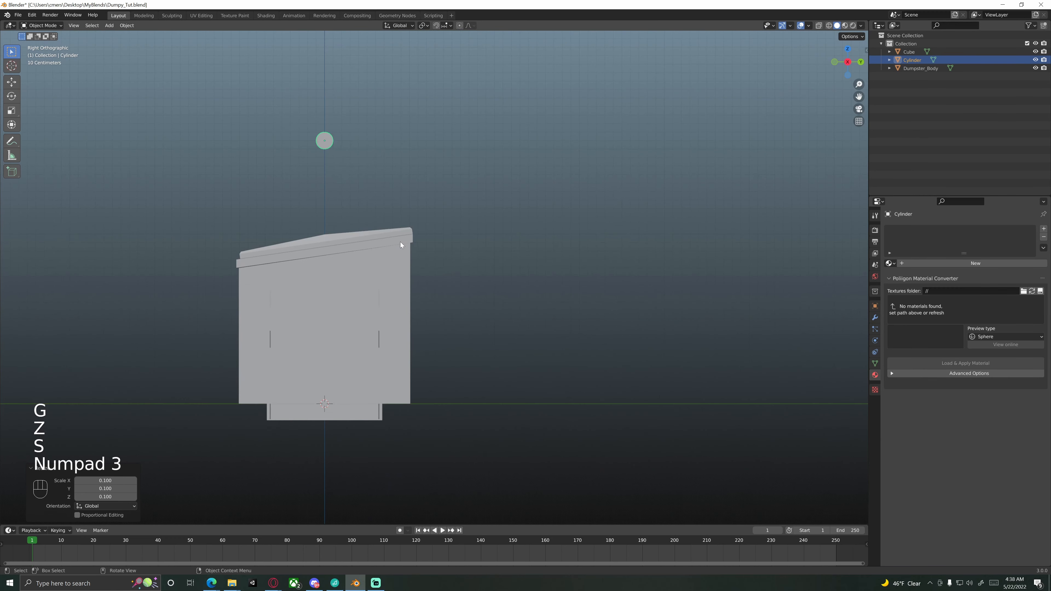
key("g")
key("y")
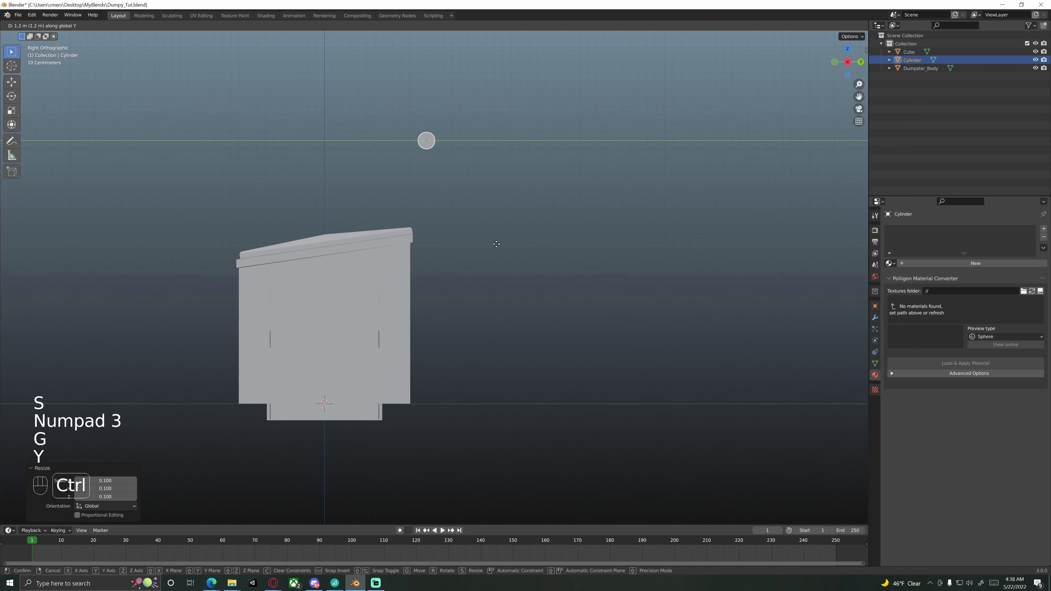
left_click(496, 244)
middle_click_drag(439, 236, 467, 254, "shift")
scroll(466, 254, "up", 2)
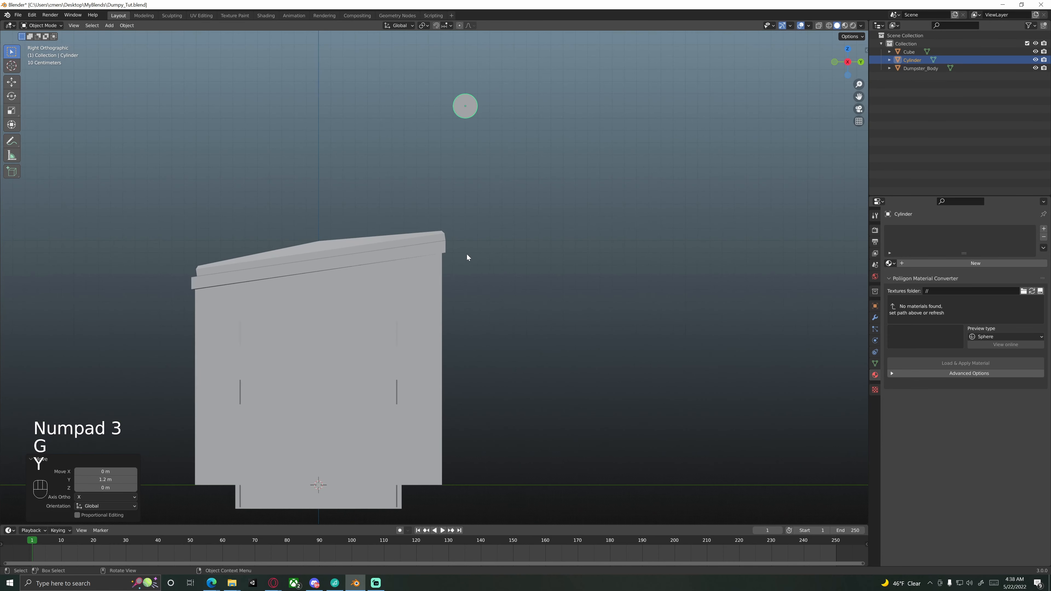
key("g")
key("z")
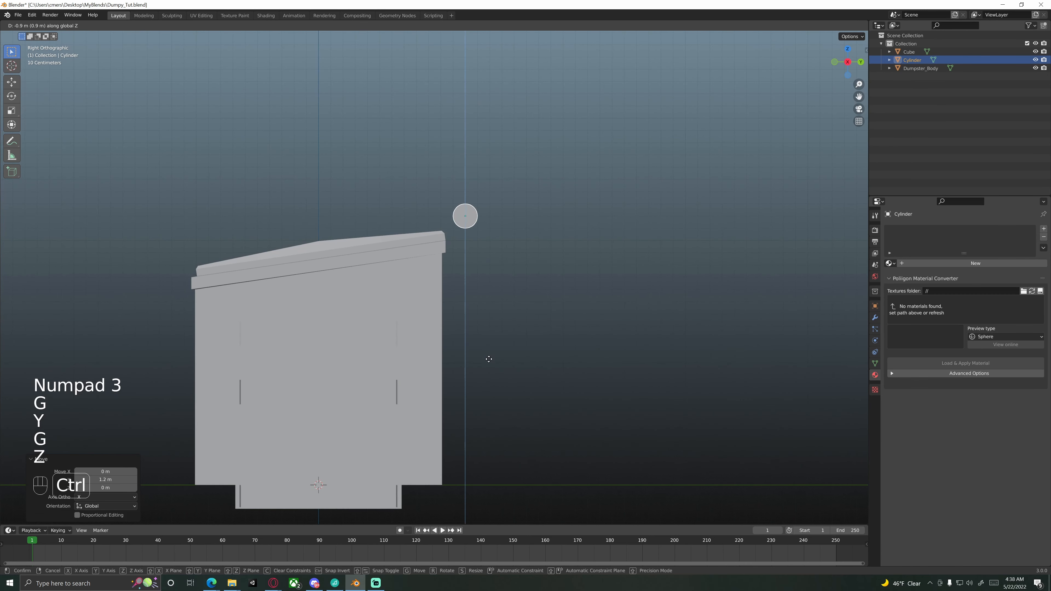
left_click(436, 293)
Slide the lid about -0.036 m along its local Y axis so its front edge lines up with the body rim's front edge.
scroll(435, 289, "up", 5)
scroll(416, 225, "down", 1)
middle_click_drag(400, 236, 488, 258, "shift")
scroll(488, 257, "down", 2)
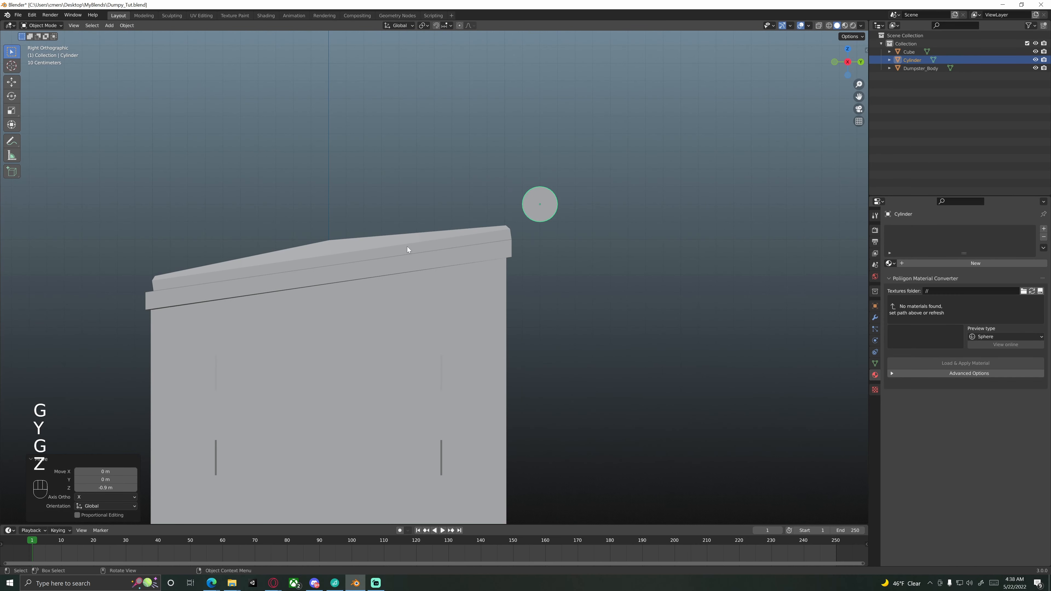
left_click(407, 247)
mouse_move(387, 275)
middle_mouse_down("shift")
mouse_move(480, 282)
mouse_move(378, 283)
middle_mouse_up("shift")
scroll(435, 278, "up", 2)
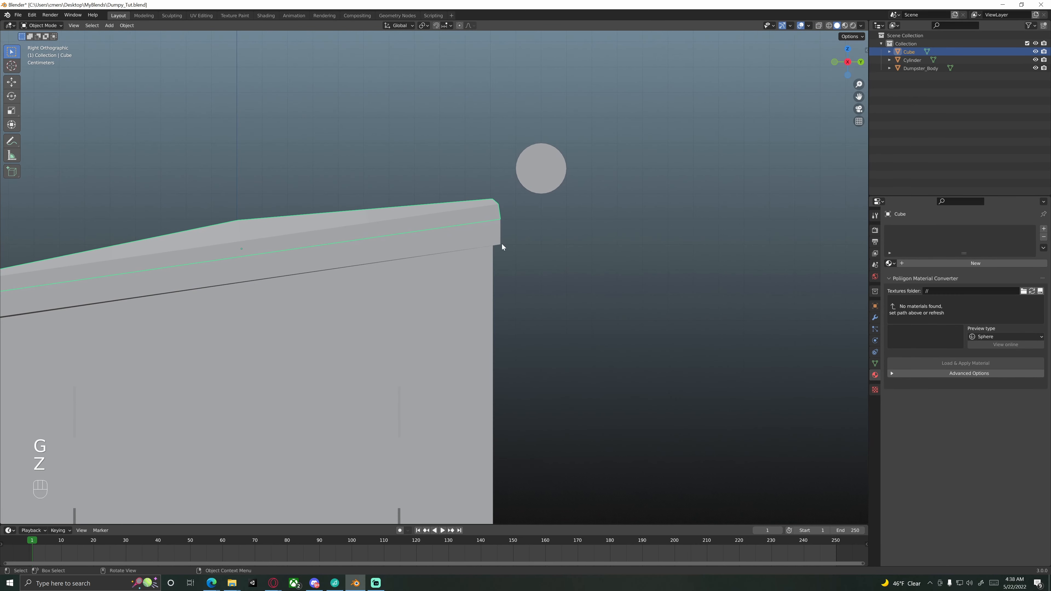
scroll(501, 242, "up", 1)
middle_click_drag(502, 239, 427, 266, "shift")
scroll(440, 231, "up", 3)
middle_click_drag(213, 274, 422, 265, "shift")
scroll(338, 260, "down", 4)
key("g")
key("y")
key("y")
key("shift")
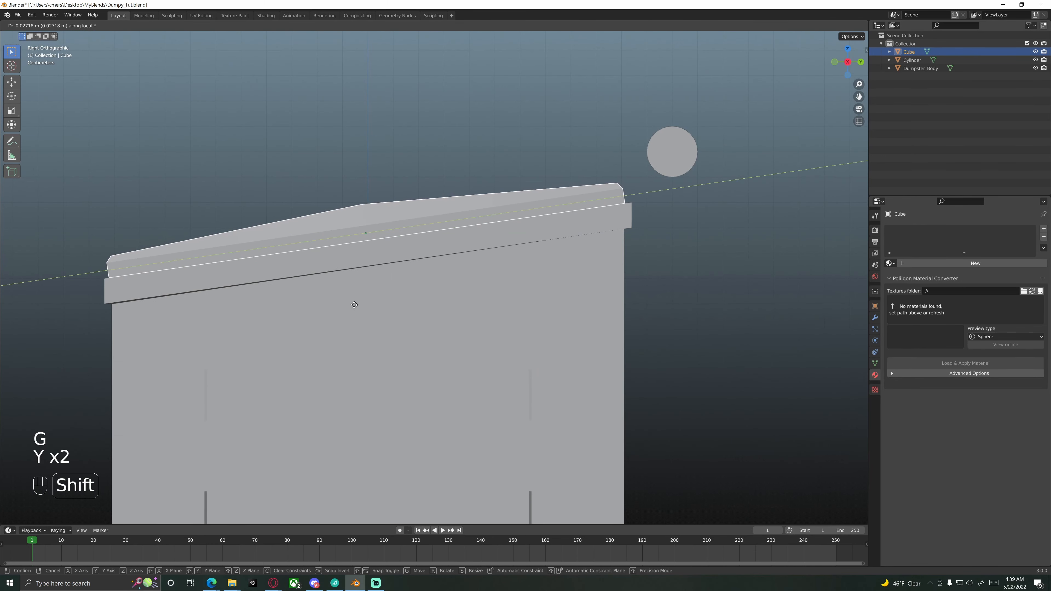
left_click(333, 312)
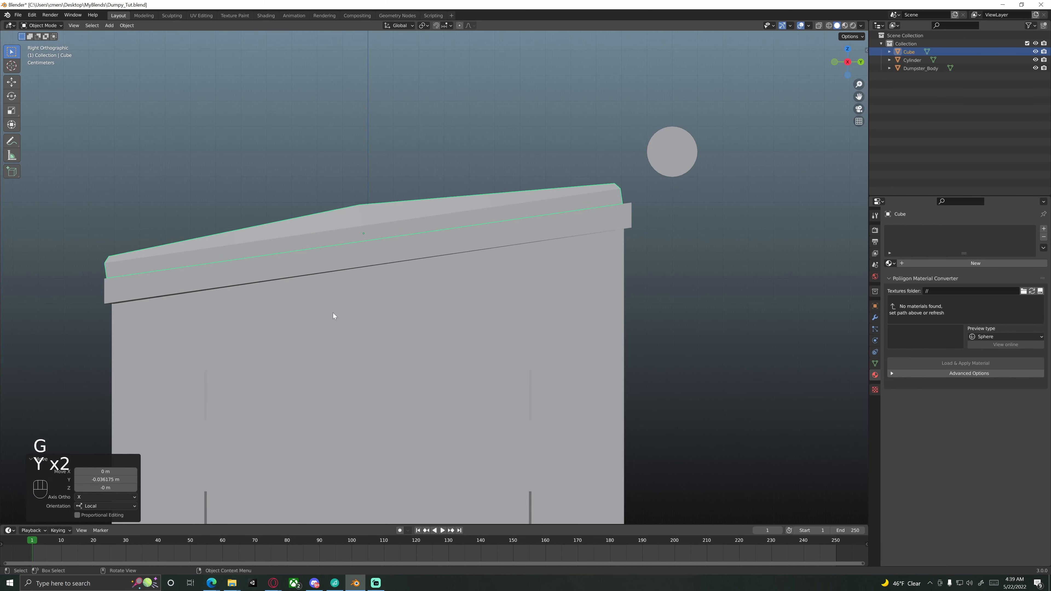
Extrude the lowest row of seven faces on the lid's rear side about 0.036 m, out to the body rim's rear edge.
middle_click_drag(333, 313, 328, 282, "shift")
scroll(428, 272, "up", 3)
middle_click_drag(428, 272, 364, 296, "shift")
key("Tab")
key("3")
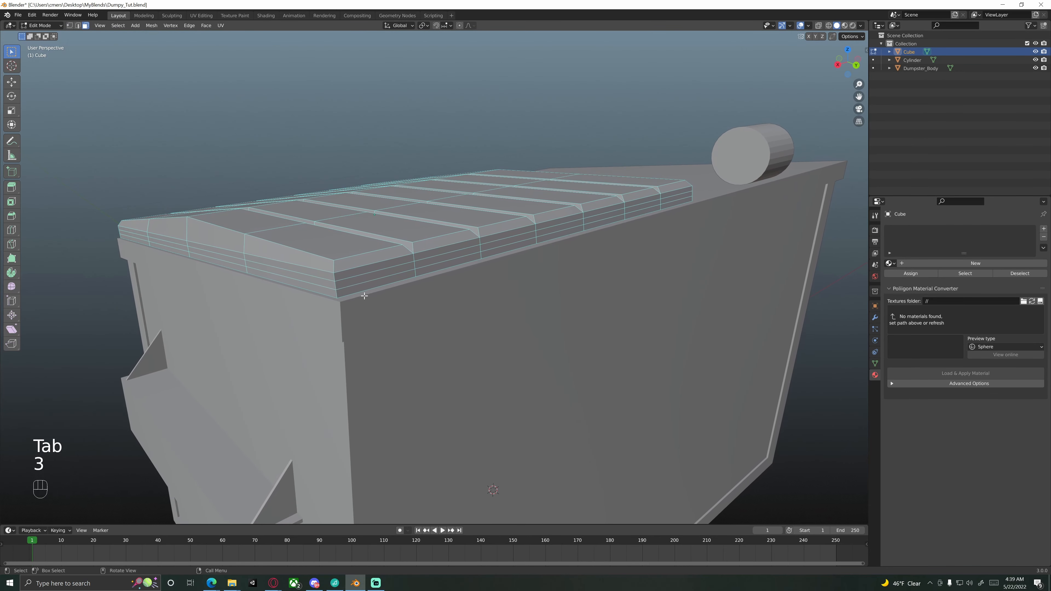
left_click(377, 284)
left_click(448, 264, "shift")
left_click(509, 249, "shift")
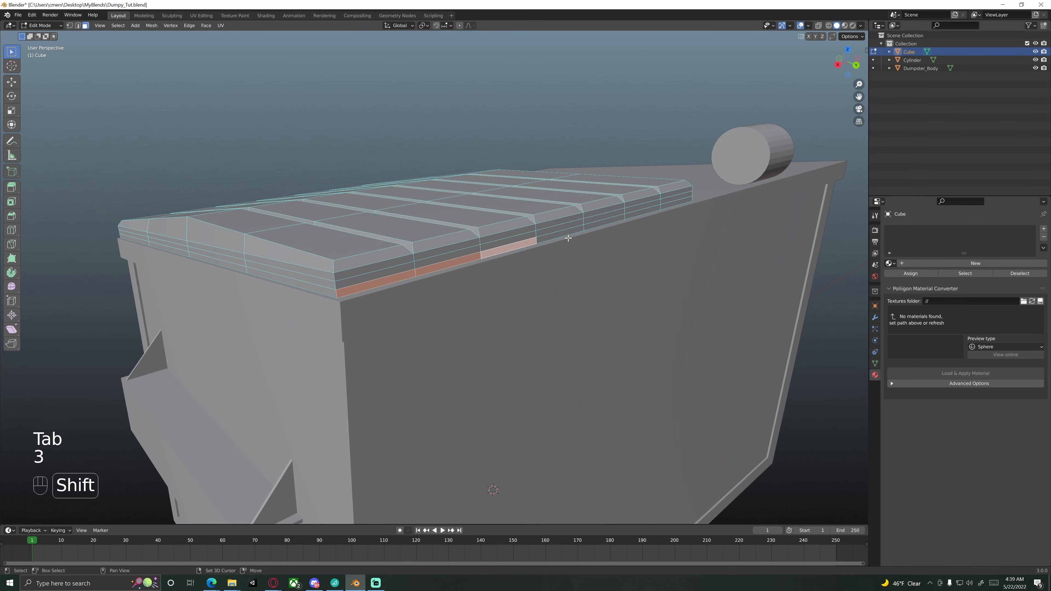
left_click(562, 234, "shift")
left_click(605, 223, "shift")
left_click(638, 212, "shift")
left_click(675, 201, "shift")
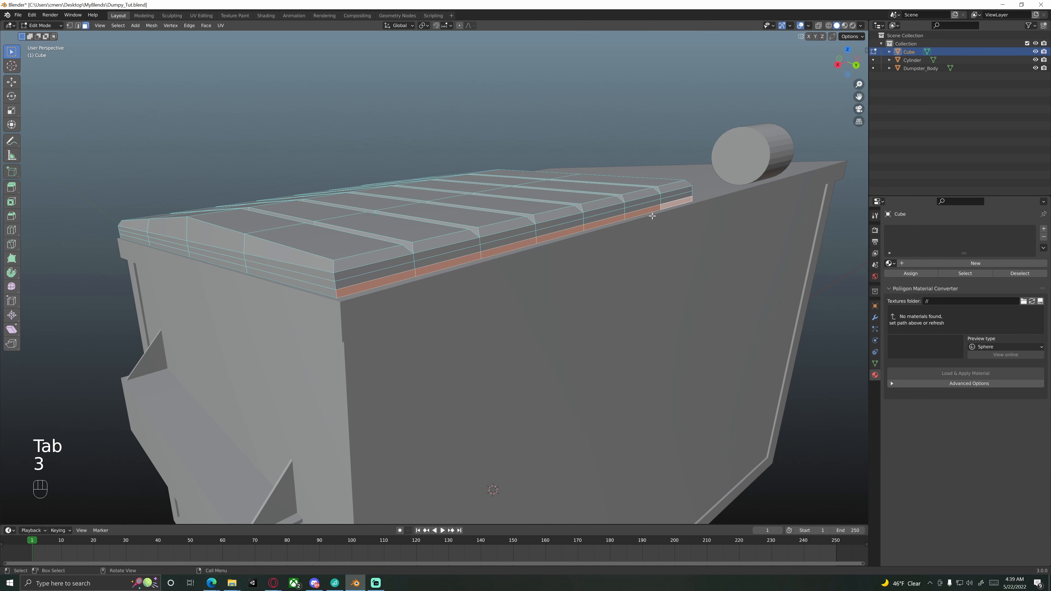
key("KP_3")
scroll(379, 333, "up", 5)
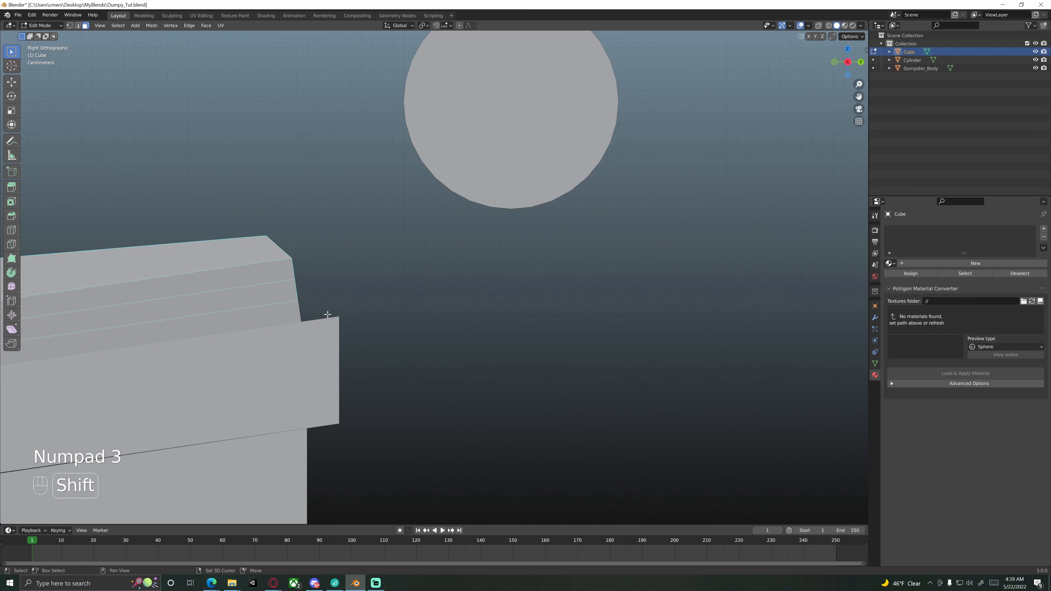
scroll(379, 335, "up", 3)
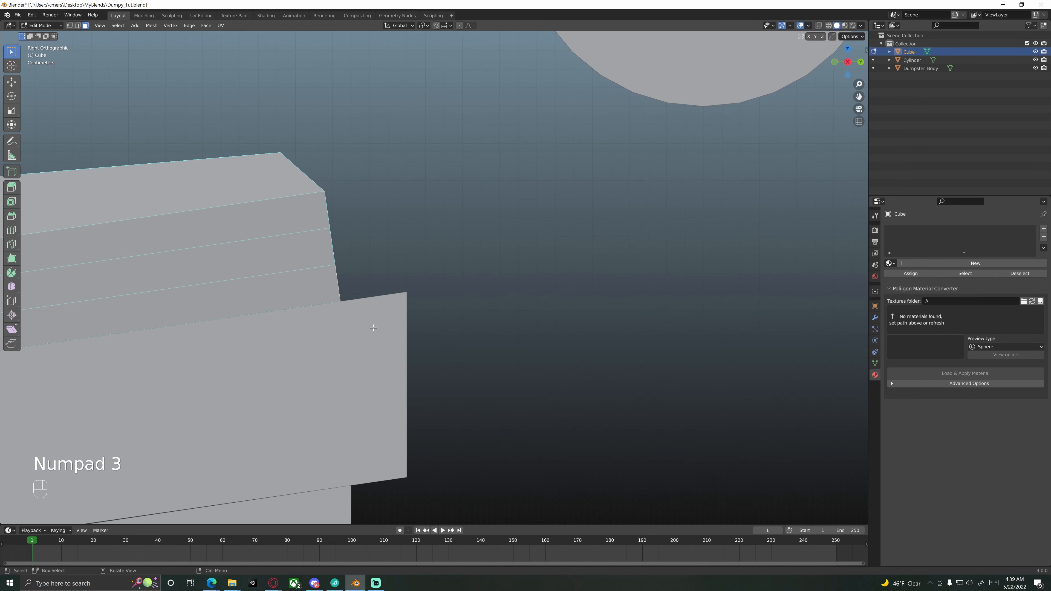
scroll(381, 327, "up", 3)
middle_click_drag(378, 319, 423, 293, "shift")
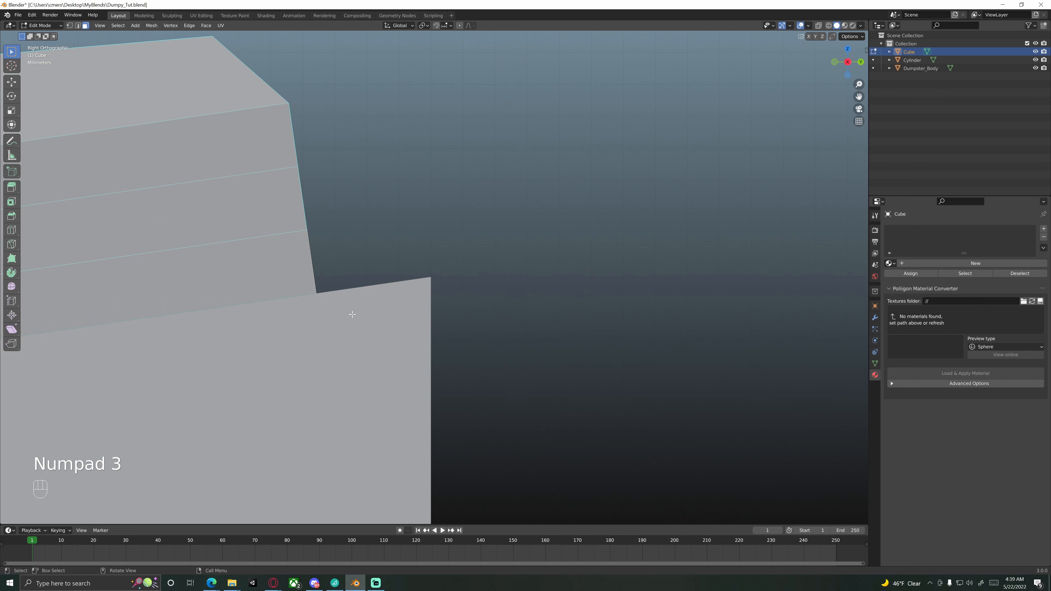
key("e")
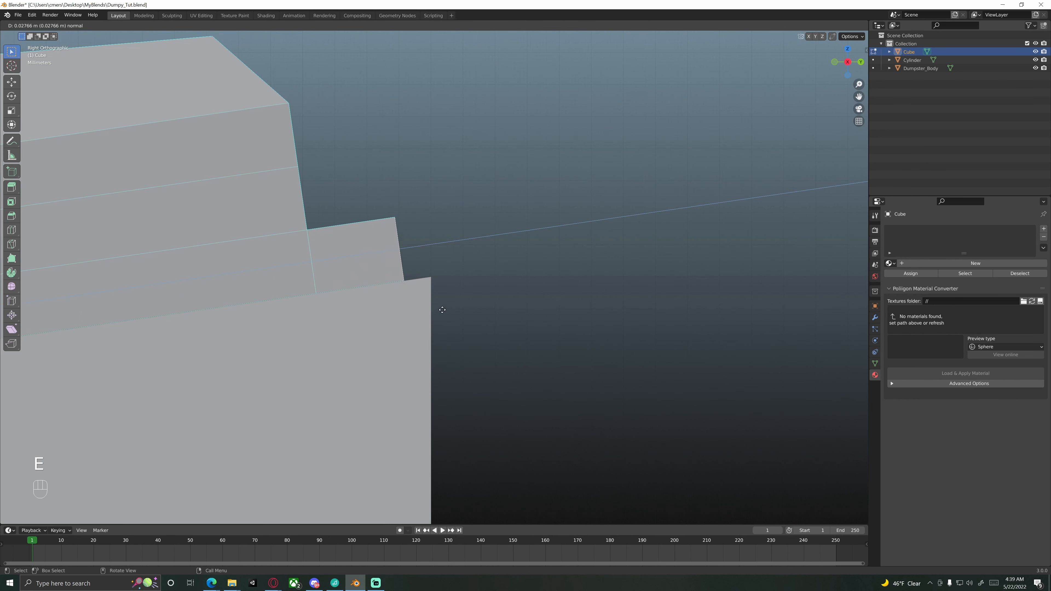
key("shift")
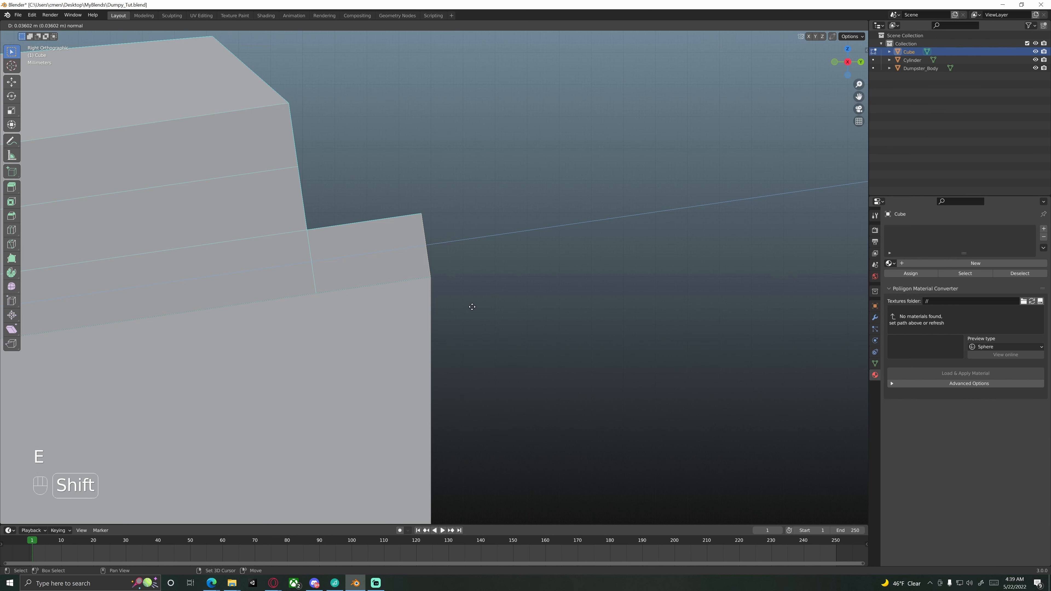
left_click(473, 307)
Lower the upper outer edges of the extruded rear lip 0.01 m along Z to slope its top.
mouse_move(425, 291)
middle_mouse_down()
mouse_move(406, 301)
mouse_move(442, 282)
middle_mouse_up()
key("2")
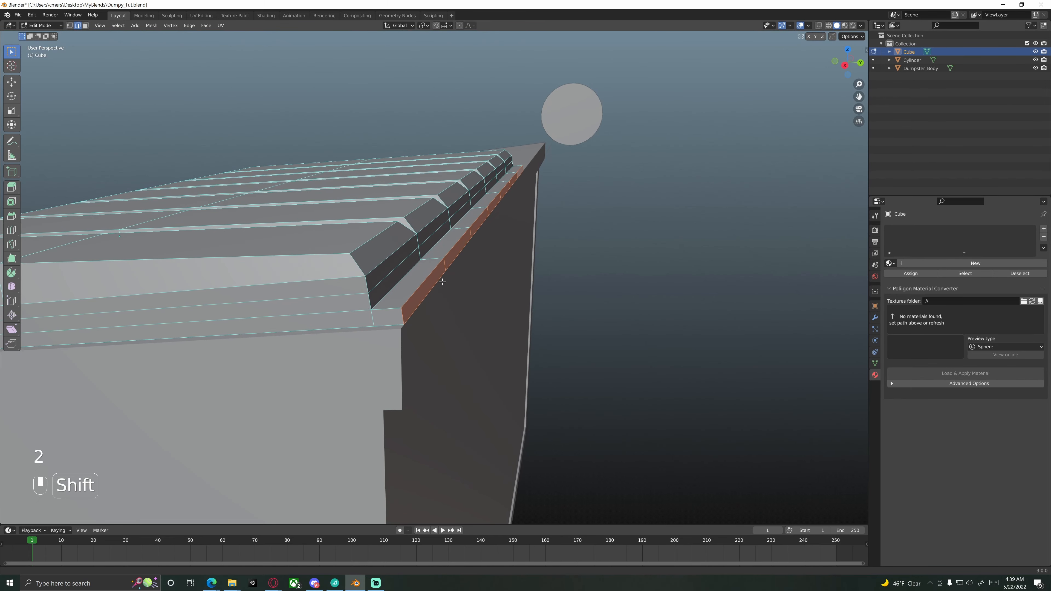
scroll(442, 282, "up", 4)
left_click(363, 310)
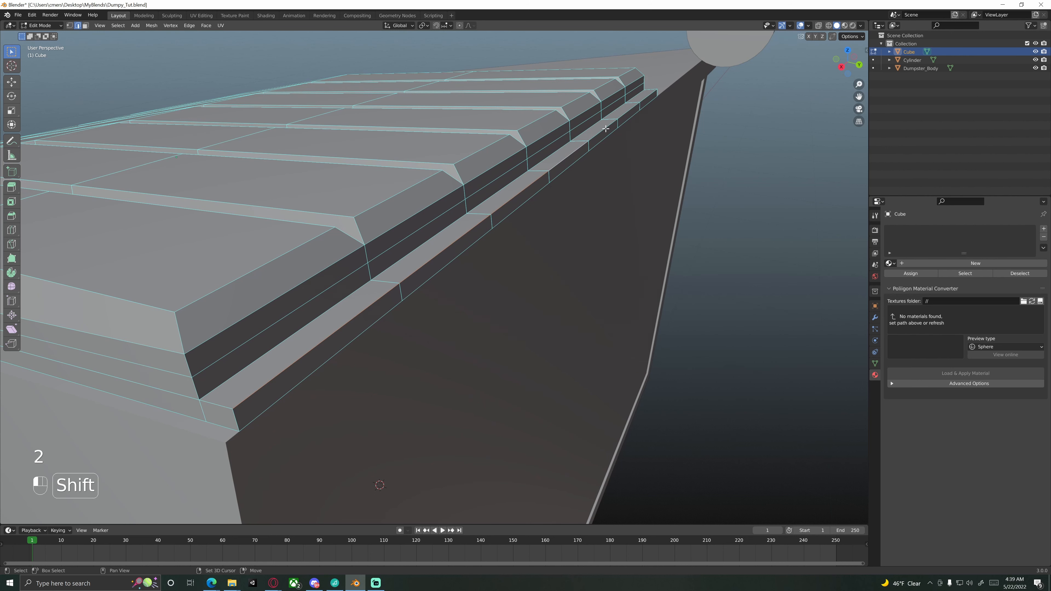
key("KP_3")
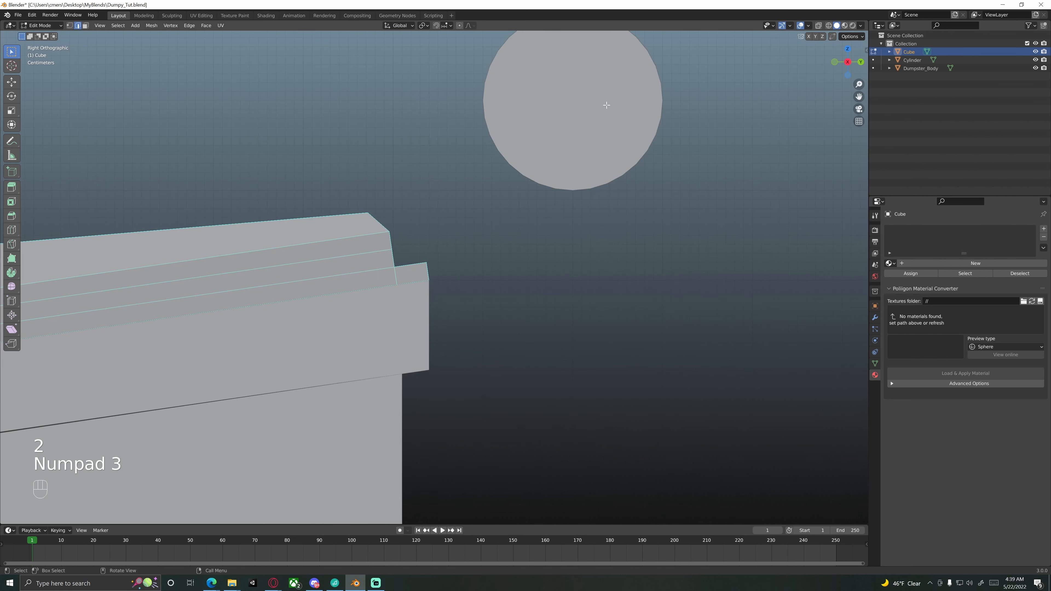
scroll(458, 213, "up", 2)
key("g")
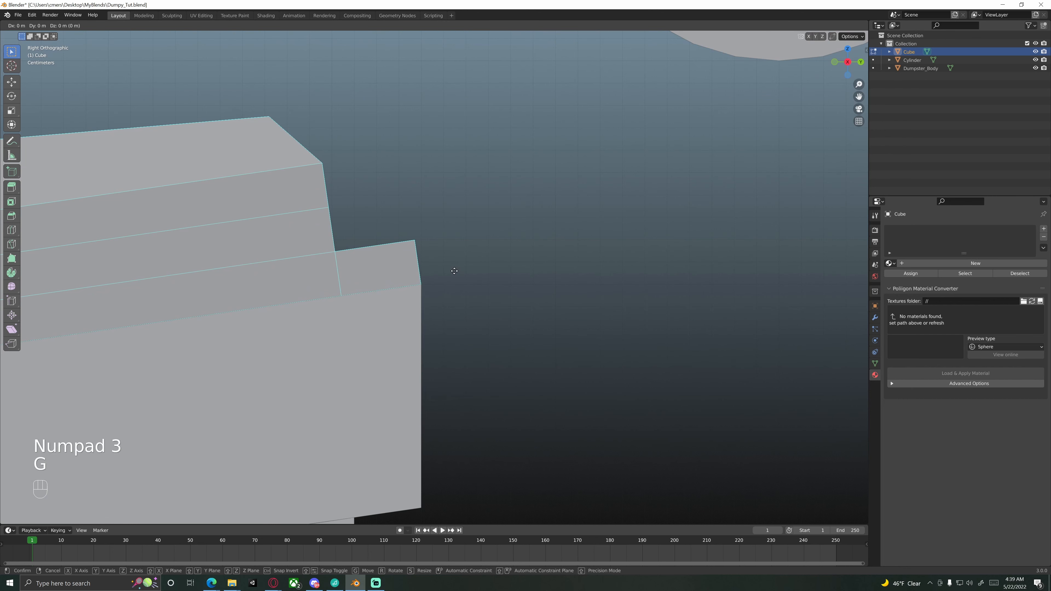
key("z")
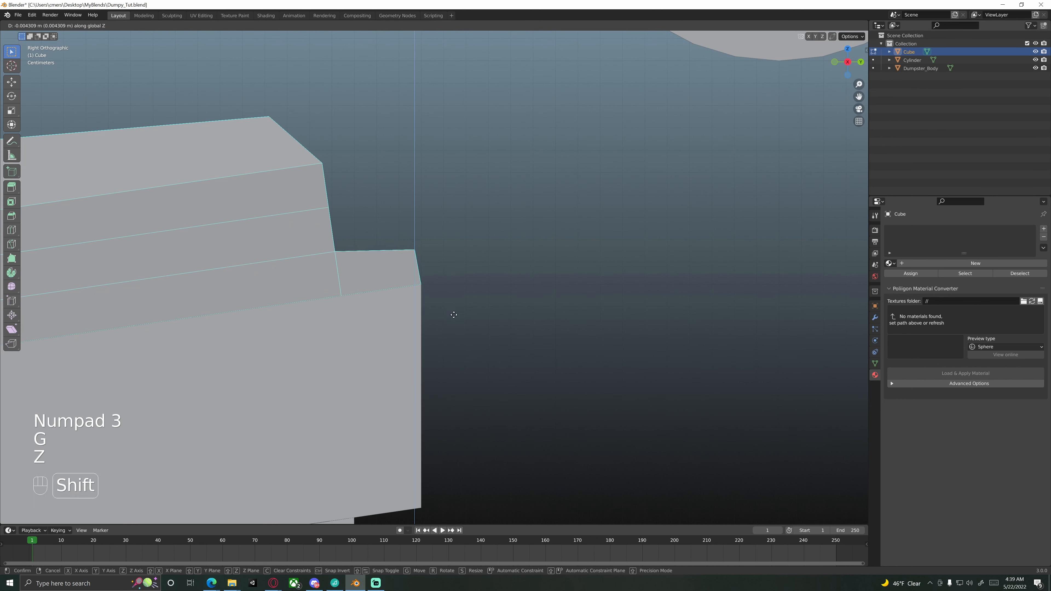
key("ctrl")
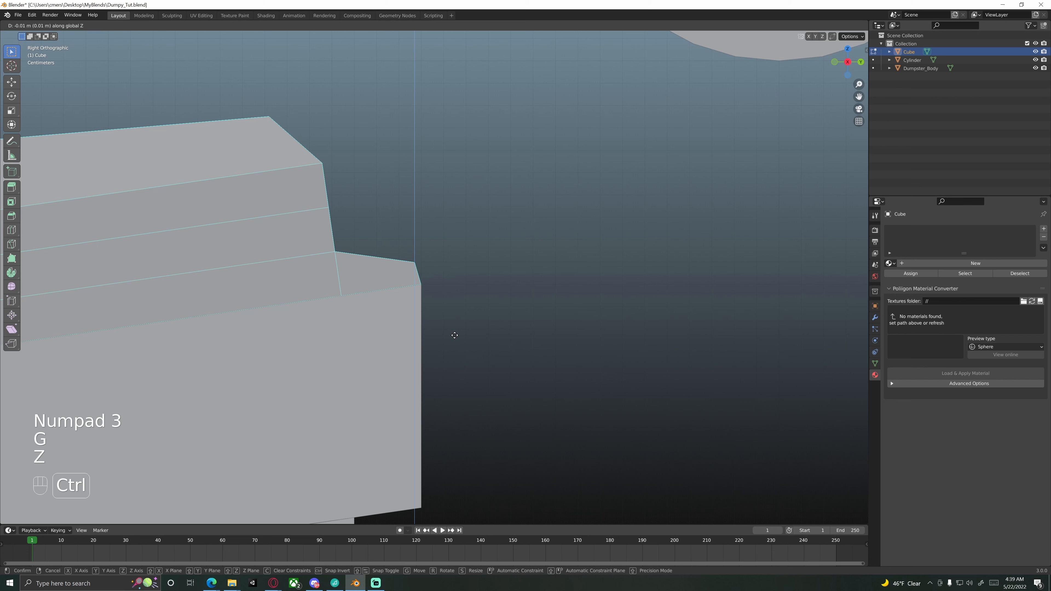
key("shift")
key("ctrl")
left_click(465, 405)
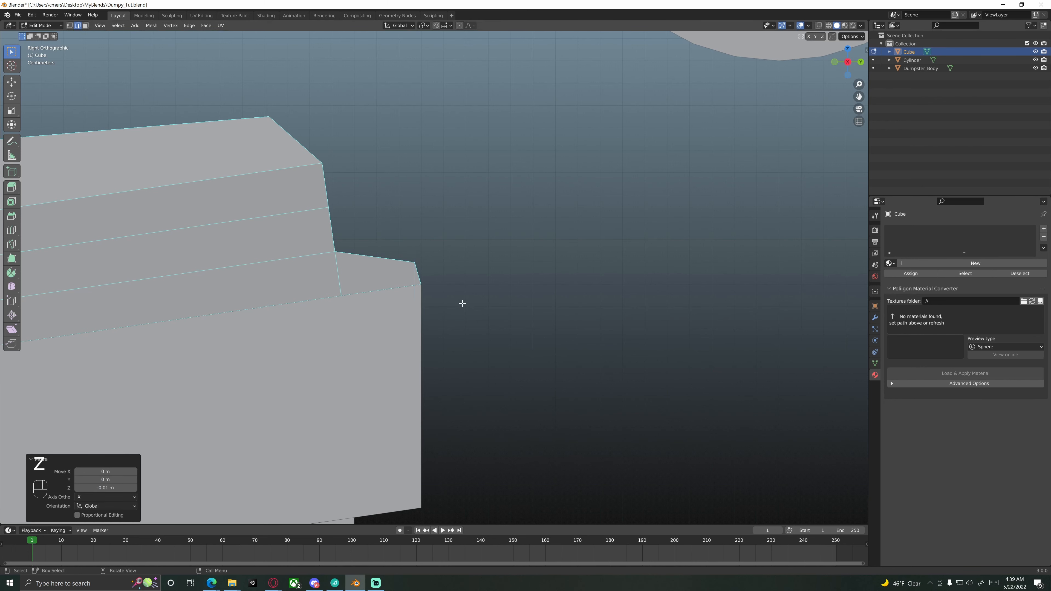
Return to Object Mode, select the cylinder behind the lid, and scale it uniformly by 0.2.
scroll(455, 303, "up", 3)
middle_click_drag(448, 302, 467, 277)
key("Tab")
key("Tab")
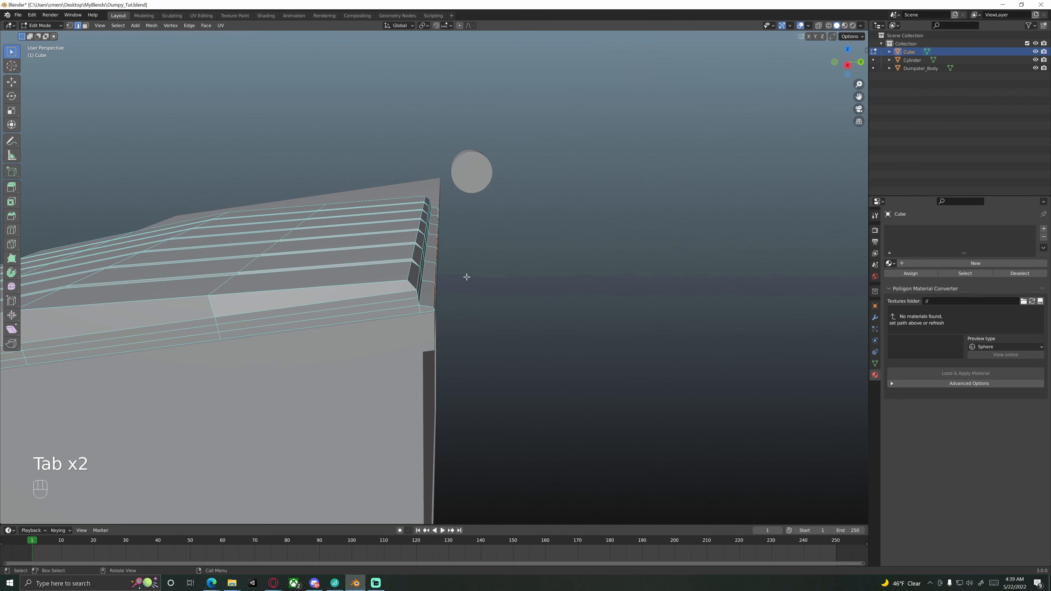
key("Tab")
left_click(475, 188)
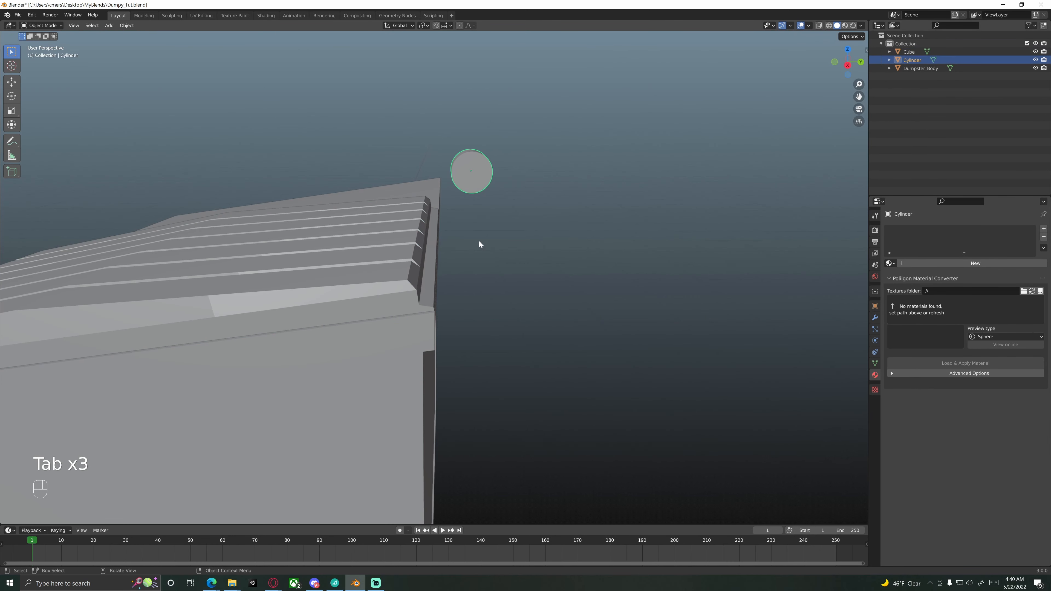
key("KP_3")
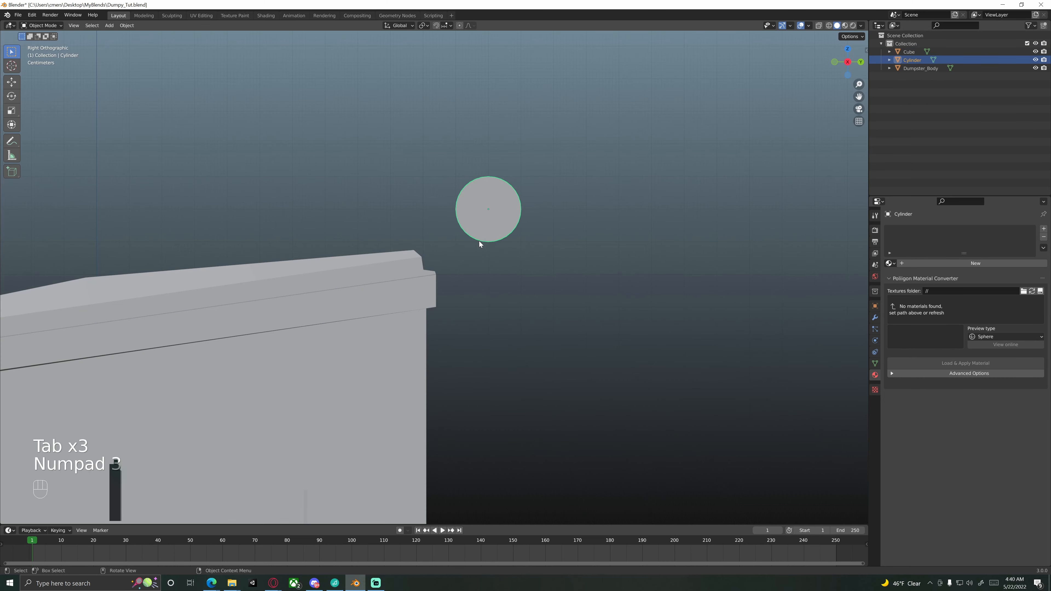
key("s")
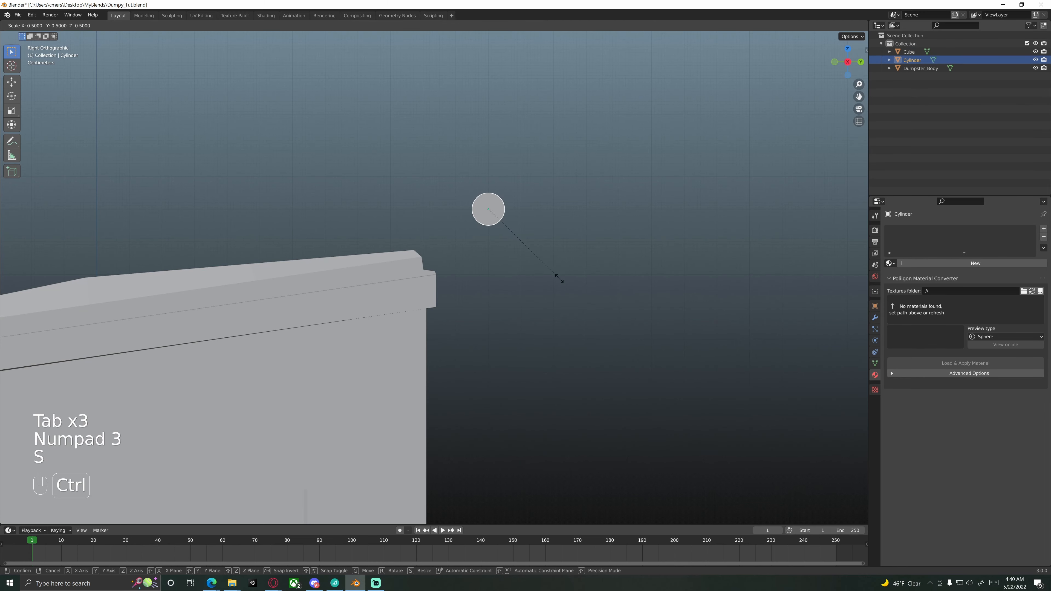
left_click(520, 233)
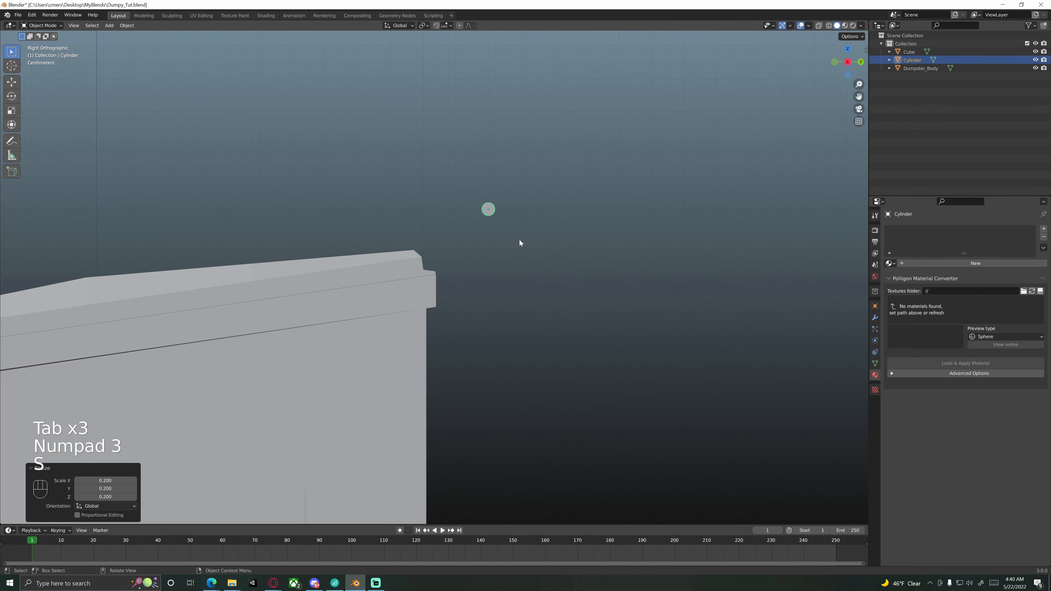
In right view, move the small cylinder -0.18 m along Z and -0.12 m along Y, toward the lid's rear lip.
scroll(514, 252, "up", 2)
key("g")
key("z")
left_click(527, 352)
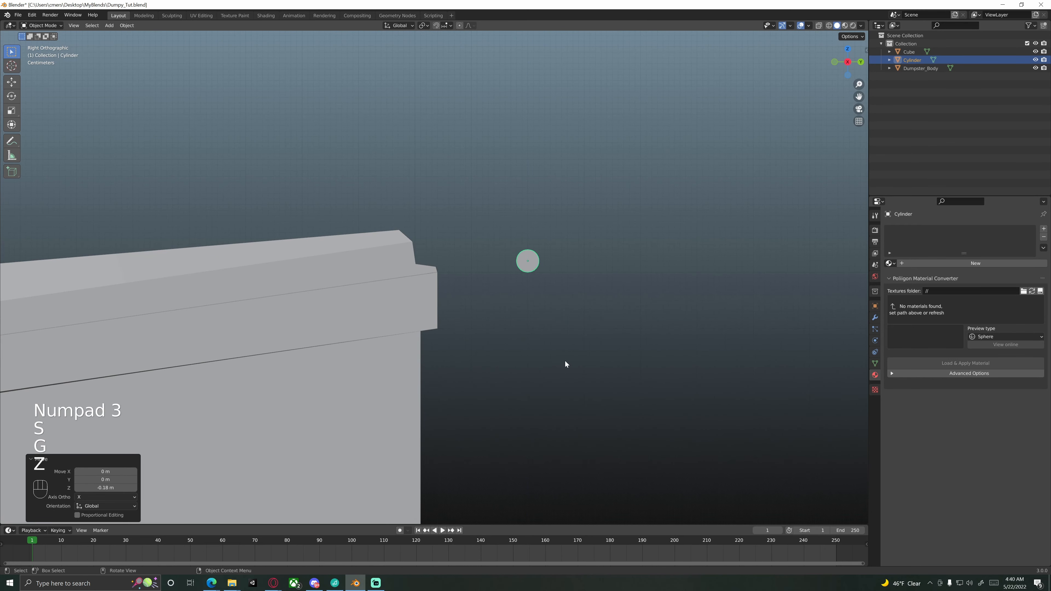
scroll(588, 358, "up", 4)
key("g")
key("x")
right_click(617, 353)
key("g")
key("y")
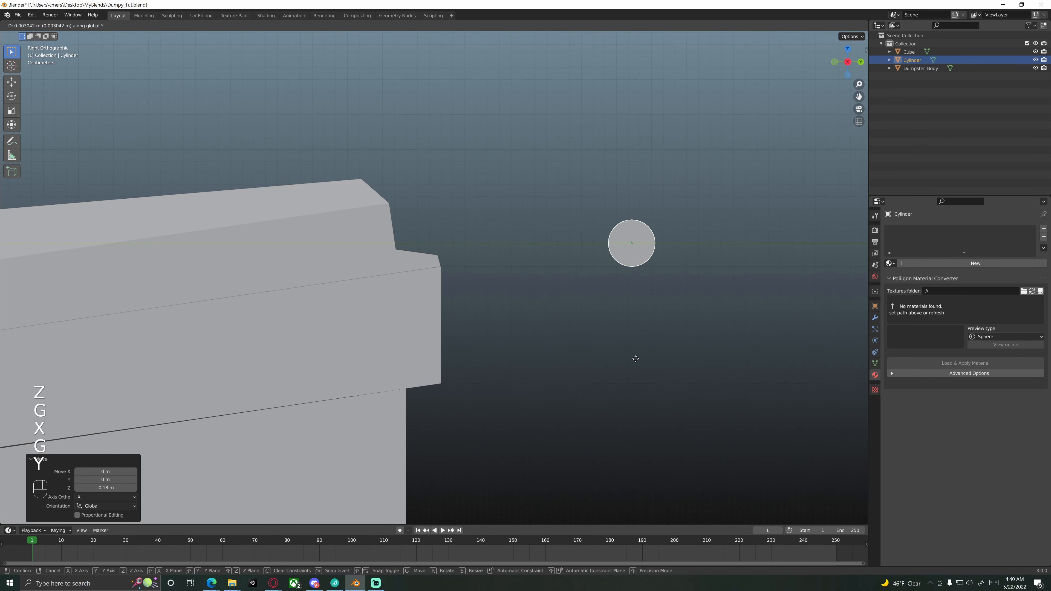
left_click(492, 357)
Scale the cylinder uniformly by 0.3 and move it -0.02 m along Y and -0.01 m along Z, close to the lip's rear edge.
scroll(660, 339, "up", 3)
key("s")
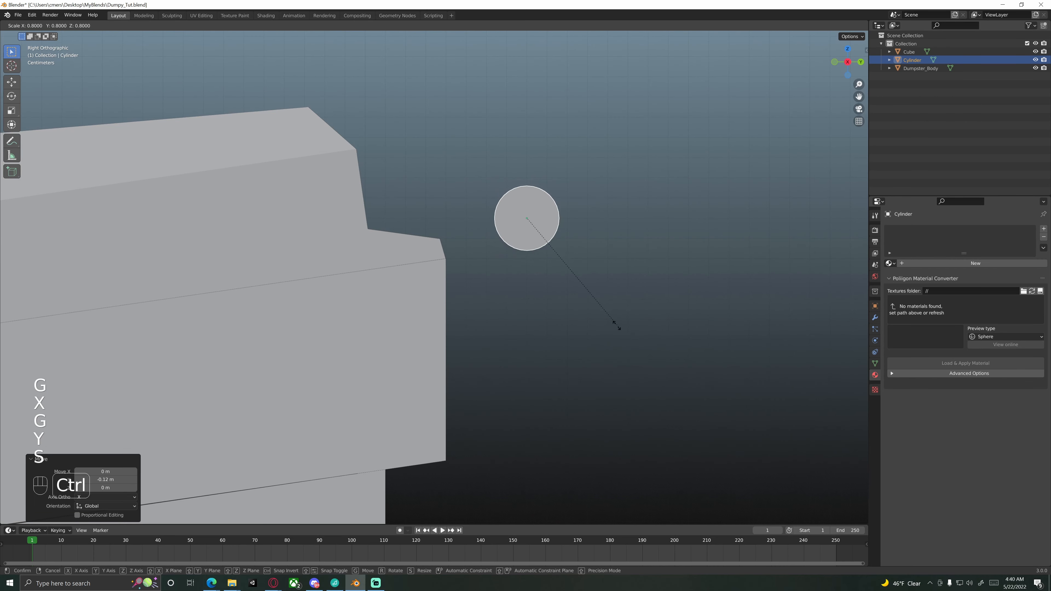
left_click(573, 288)
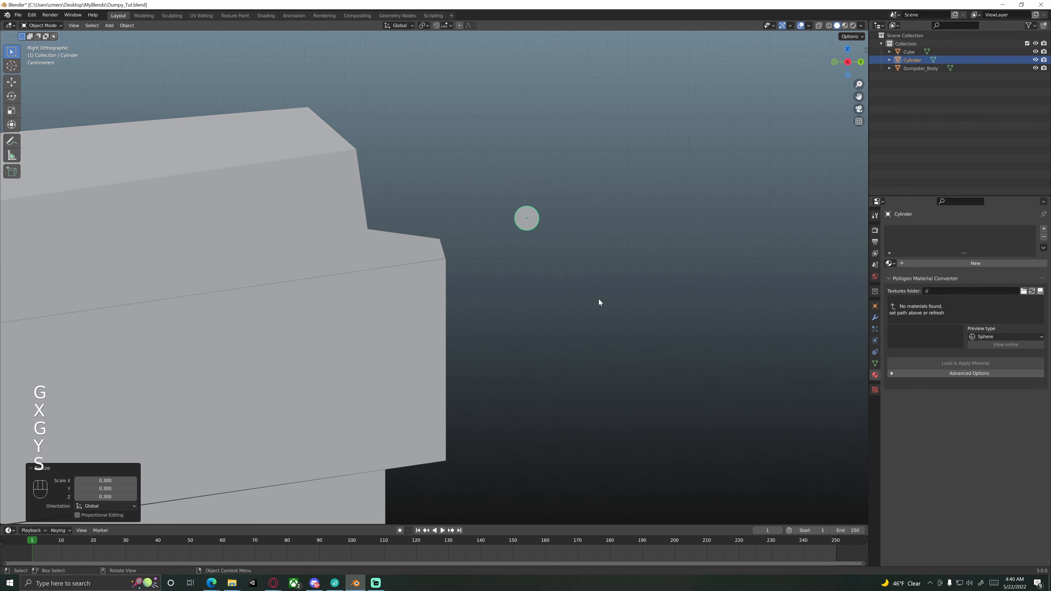
key("g")
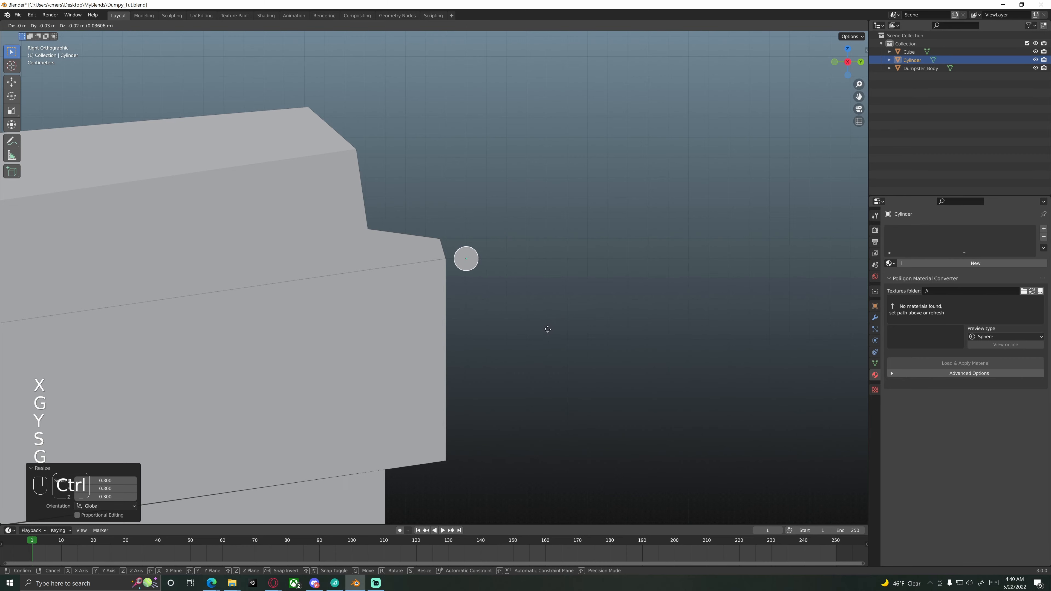
left_click(555, 324)
scroll(555, 324, "up", 5)
middle_click_drag(497, 300, 462, 351, "shift")
scroll(463, 351, "up", 4)
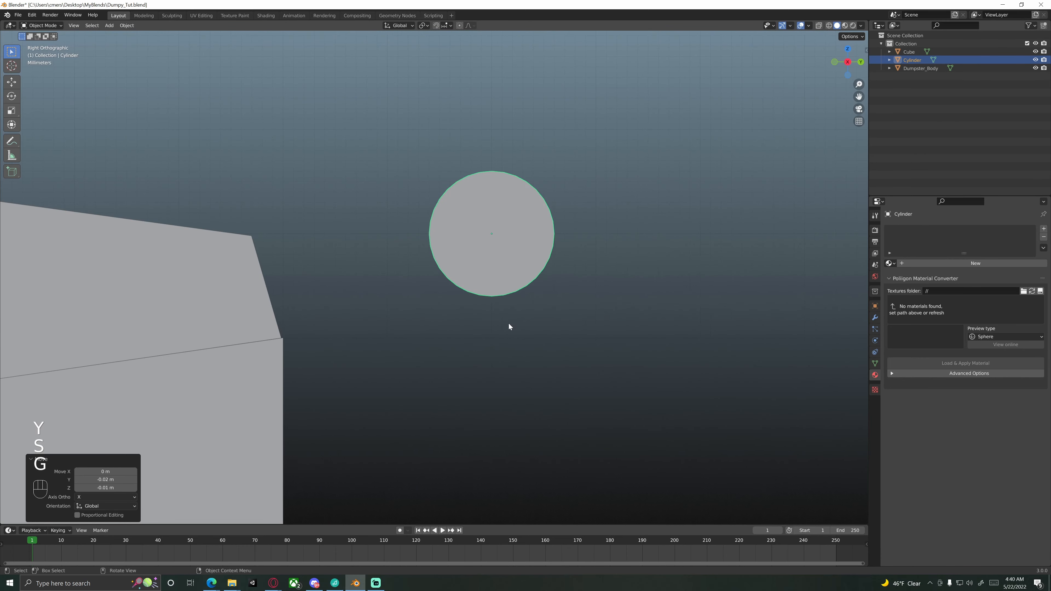
Edit the cylinder's mesh in right view with wireframe shading and face selection mode.
key("Tab")
middle_click_drag(448, 278, 447, 280)
key("KP_3")
scroll(458, 273, "up", 4)
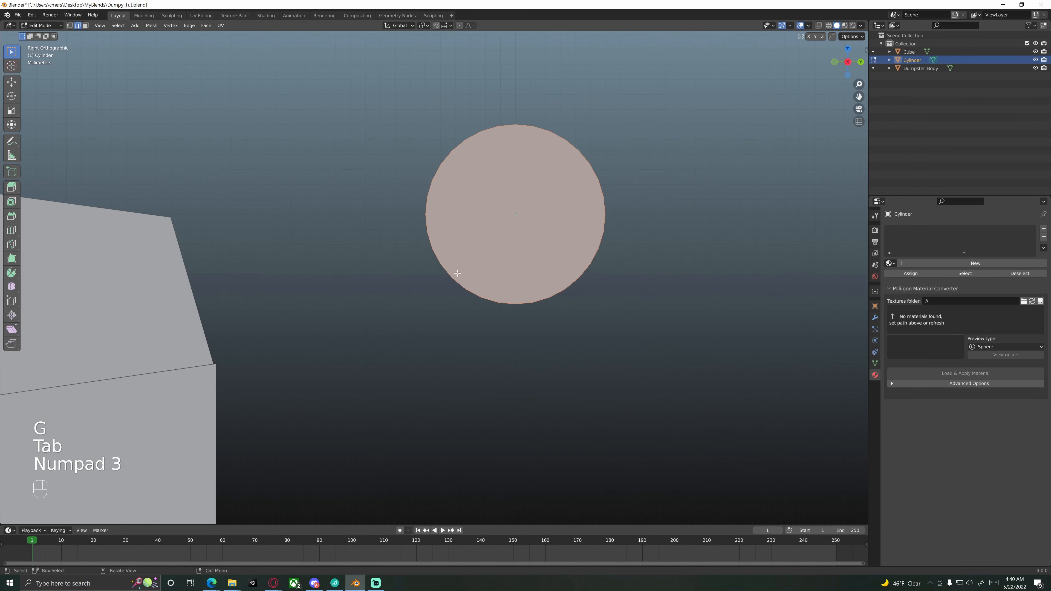
key("z")
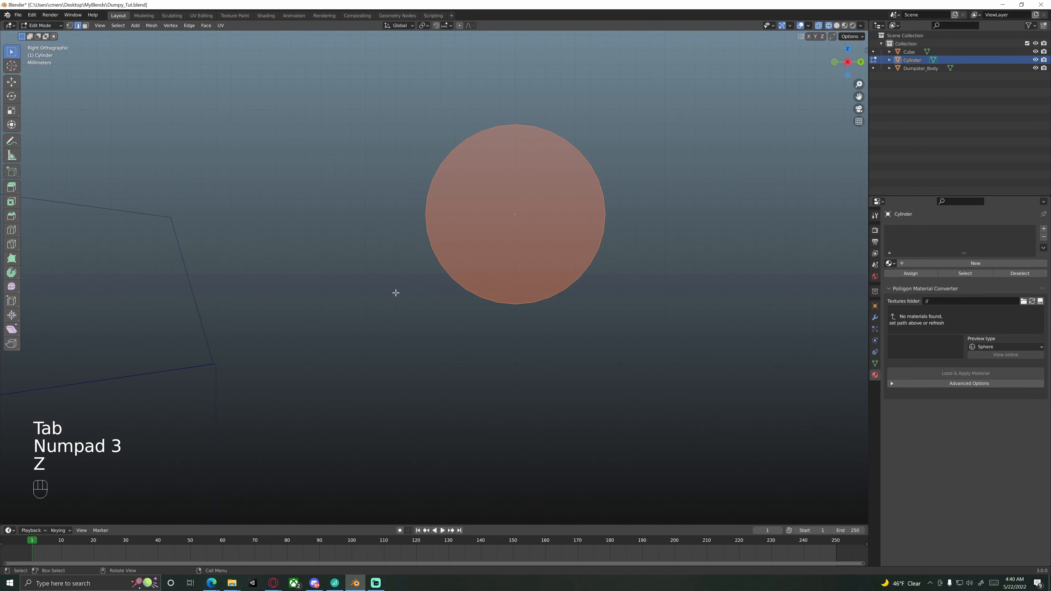
key("3")
key("3")
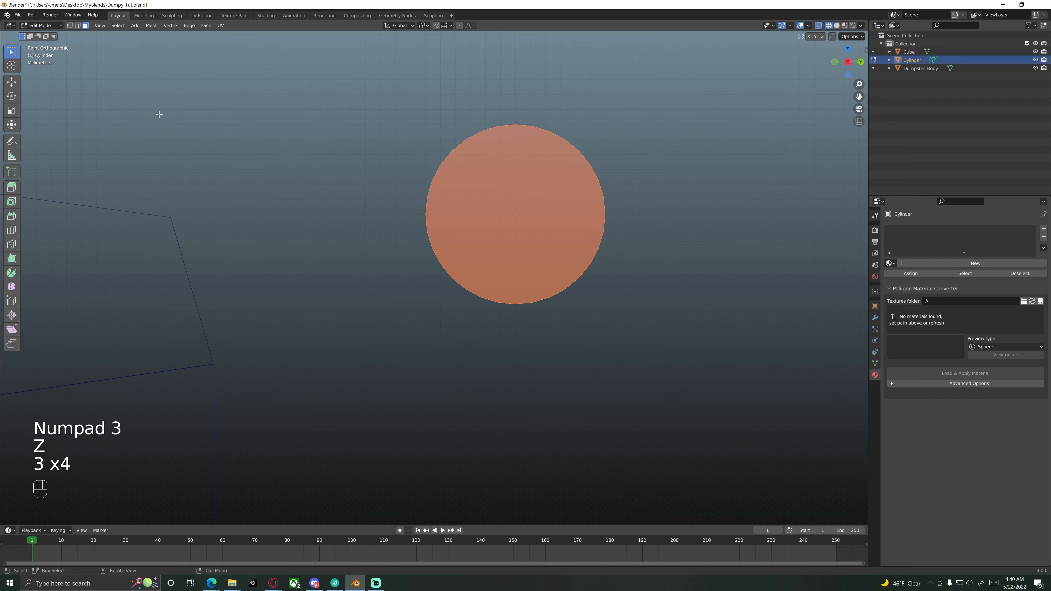
left_click(69, 26)
left_click(86, 28)
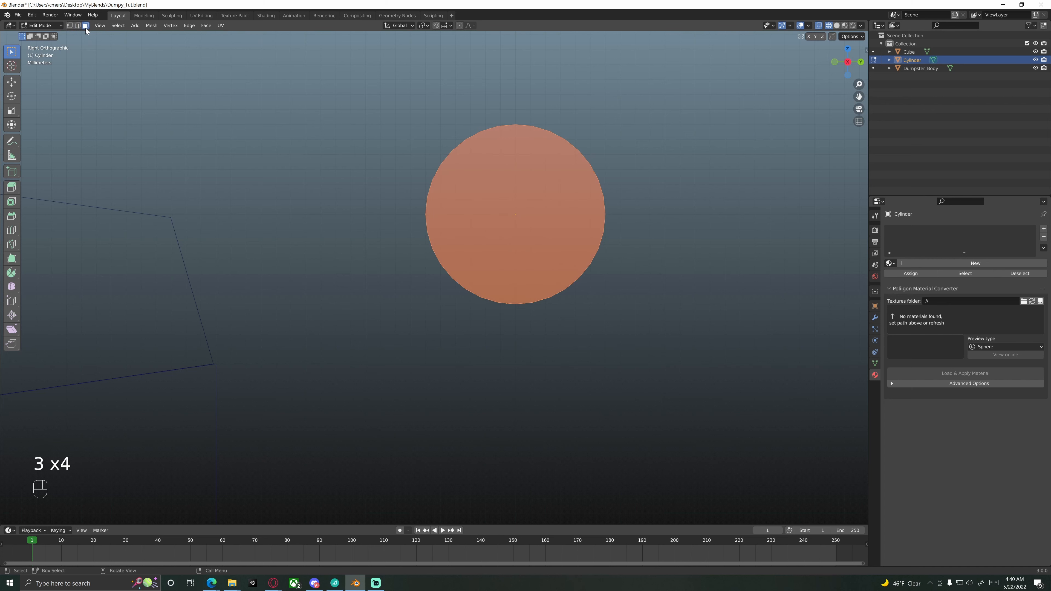
key("1")
key("2")
key("3")
Clear the selection, box-select the cylinder's lower side faces that face the lid lip, and return to solid shading.
middle_click_drag(408, 227, 361, 218)
left_click(361, 220)
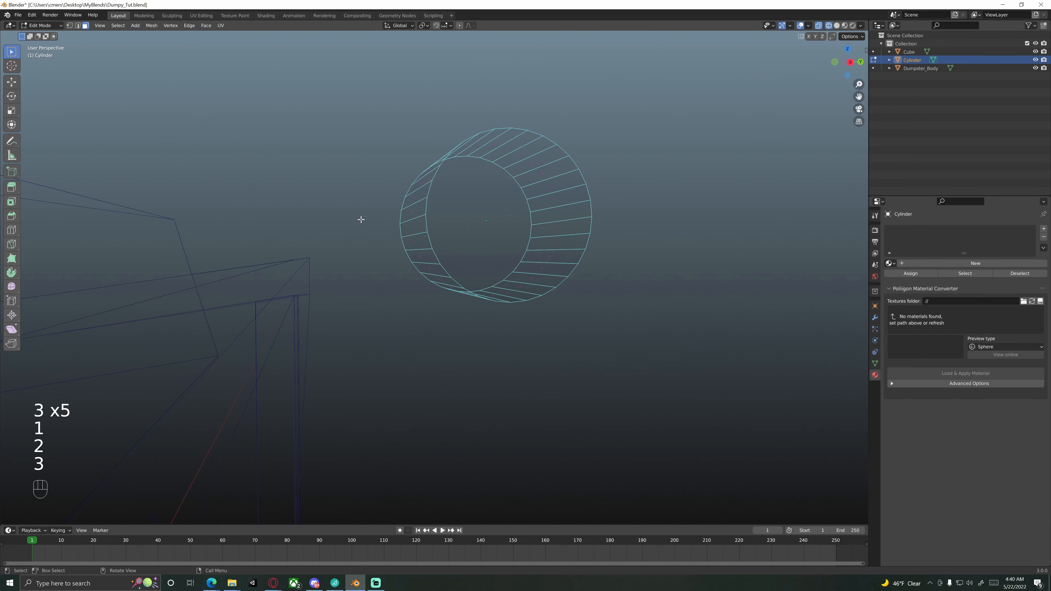
key("KP_3")
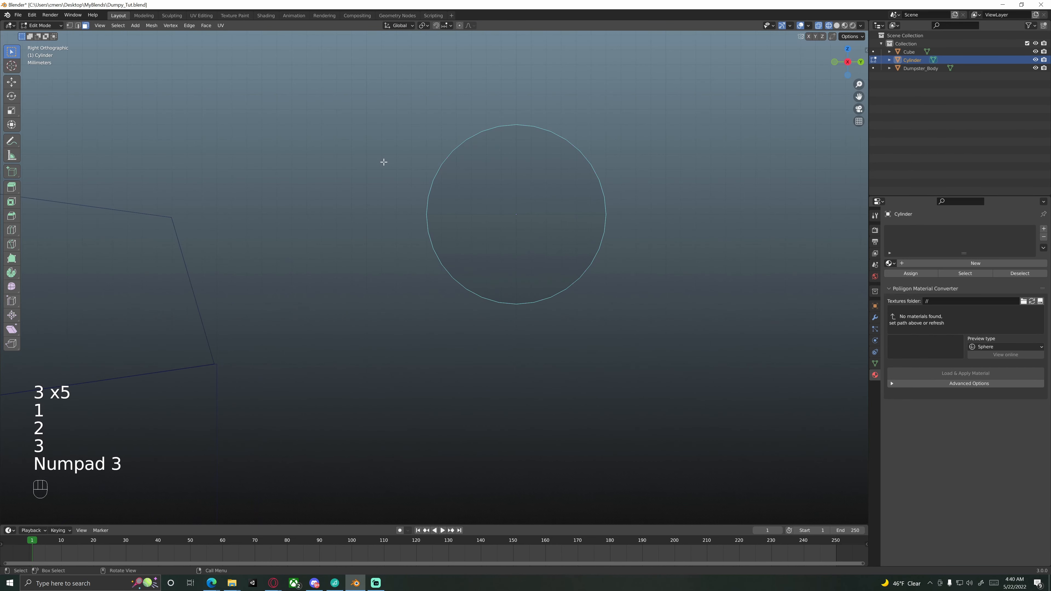
left_click_drag(383, 161, 457, 276)
key("z")
left_click(491, 289)
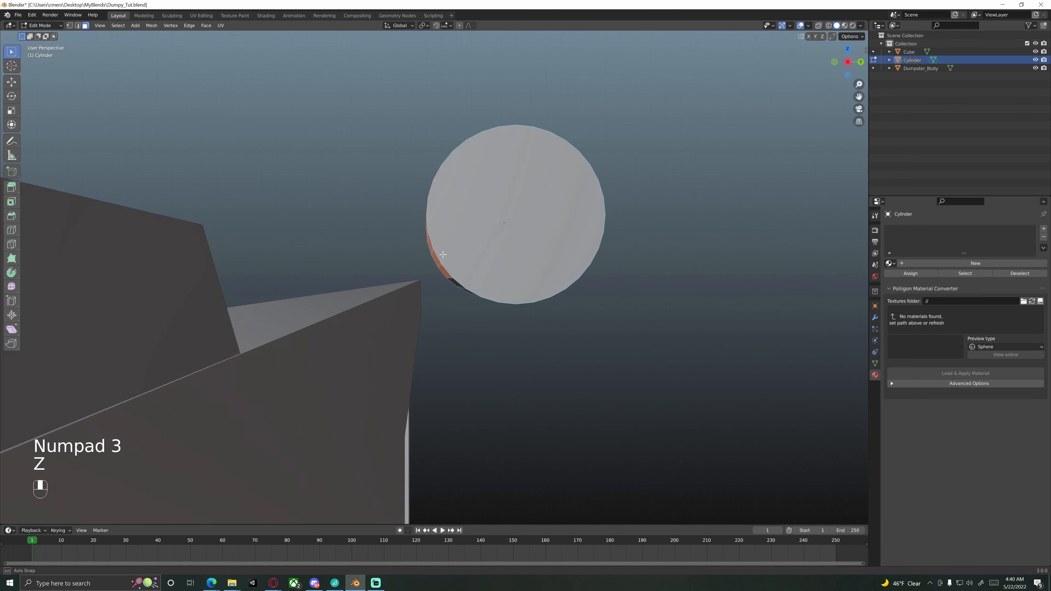
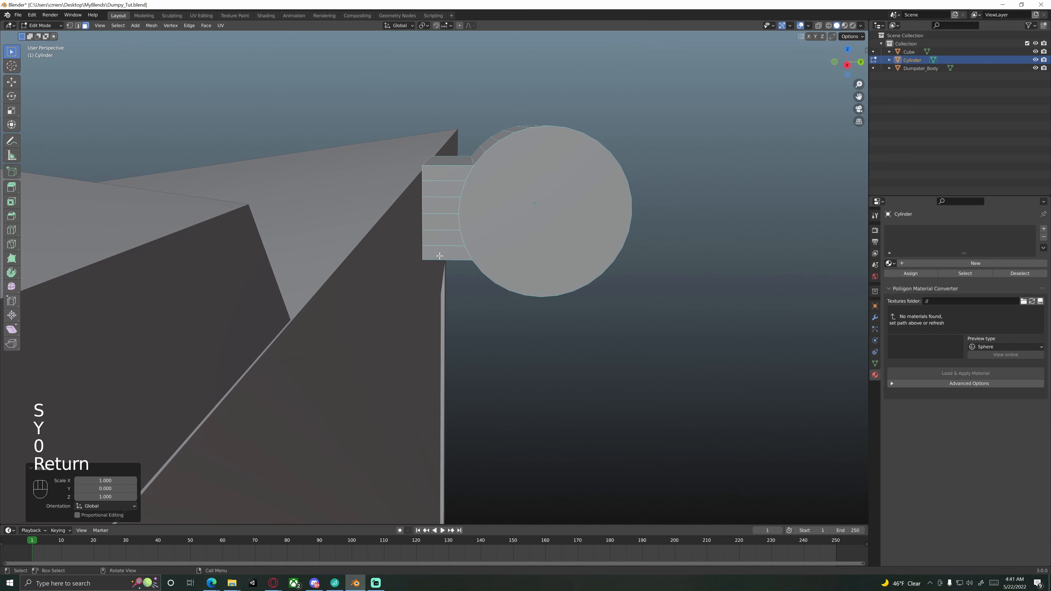
In Object Mode and right view, move the tabbed cylinder -0.012 m along Y so its flat tab nears the lid lip.
key("KP_3")
scroll(440, 256, "down", 4)
middle_click_drag(449, 272, 475, 265, "shift")
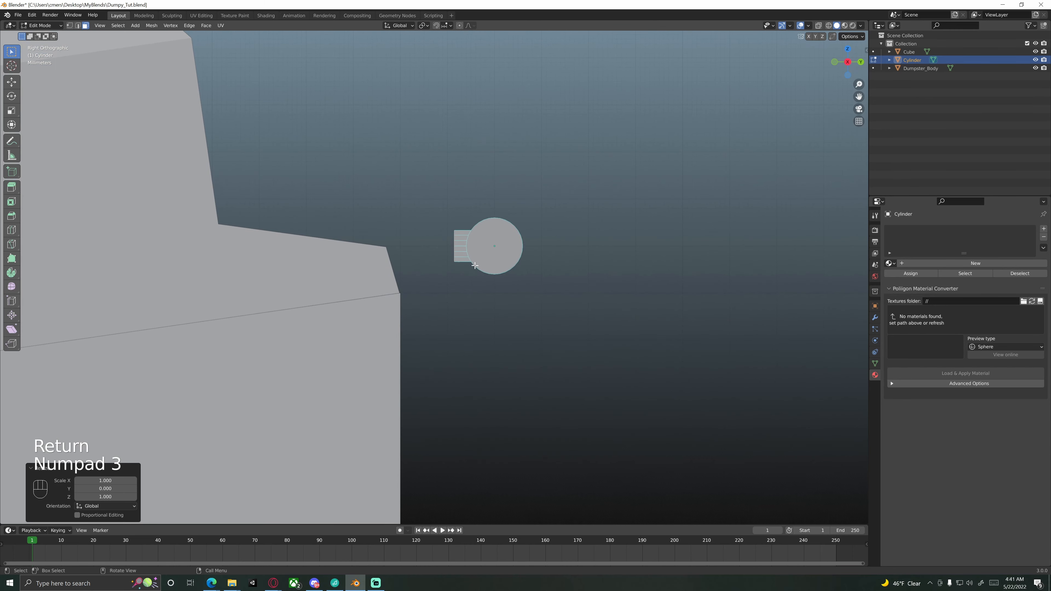
key("Tab")
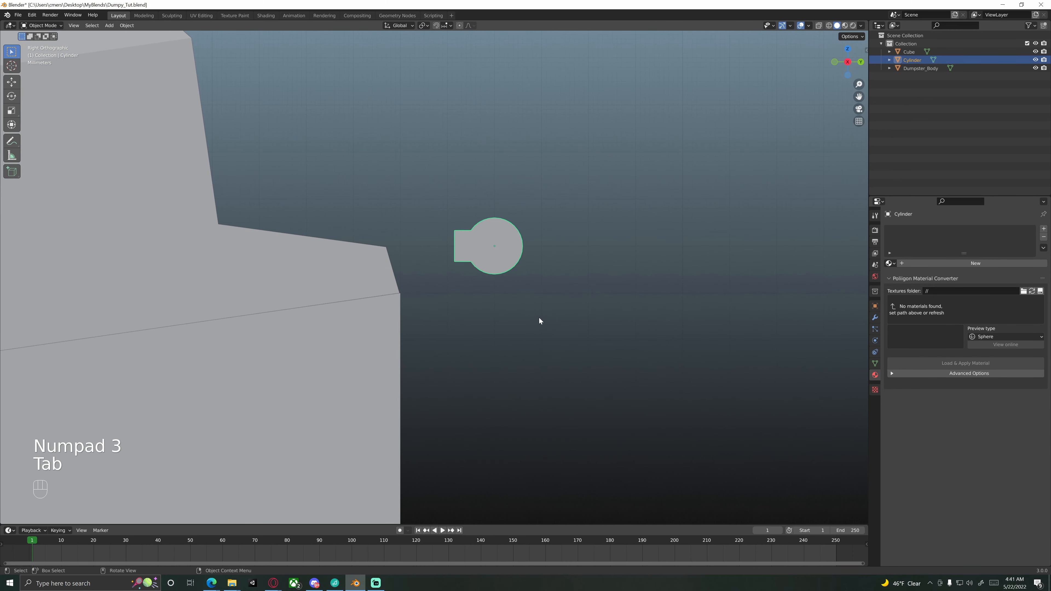
key("g")
left_click(483, 319, "ctrl")
scroll(486, 324, "up", 1)
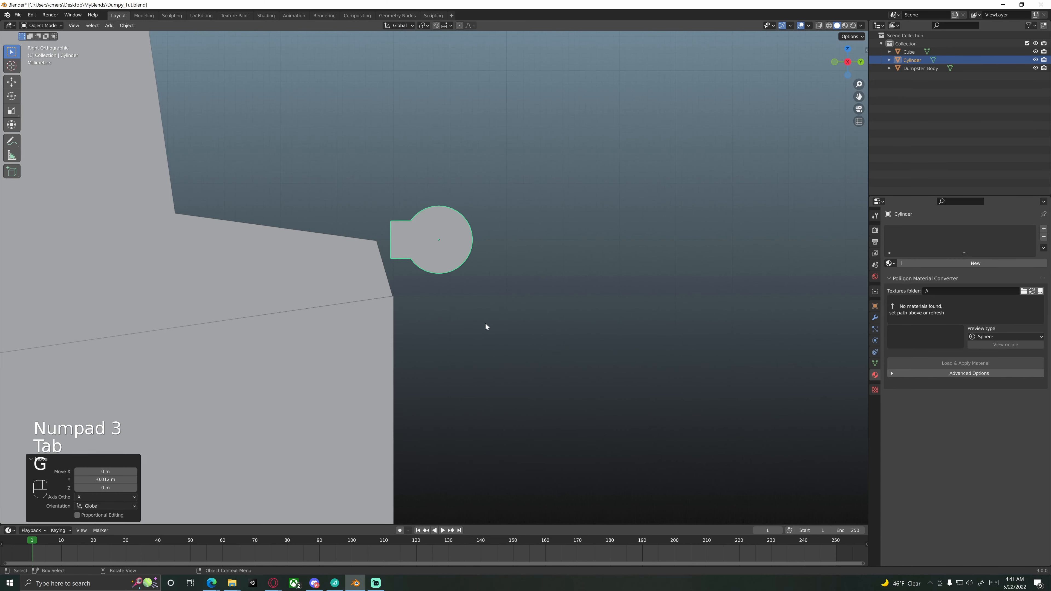
scroll(488, 325, "up", 1)
Rotate the tabbed cylinder -20° in right view to match the lip's slanted end, and scale it uniformly by 1.3.
key("r")
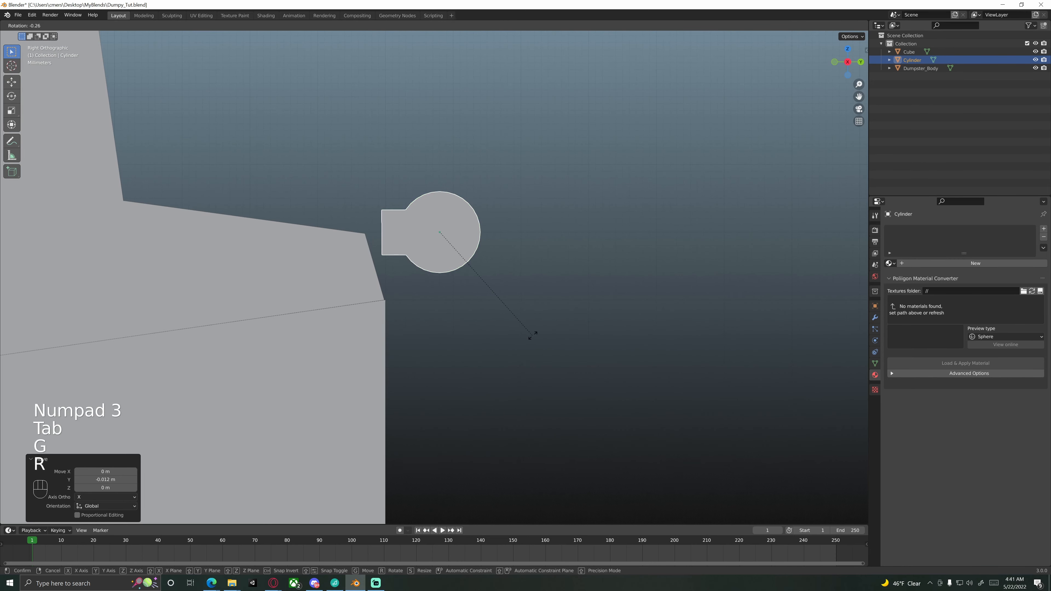
left_click(553, 288, "ctrl")
key("s")
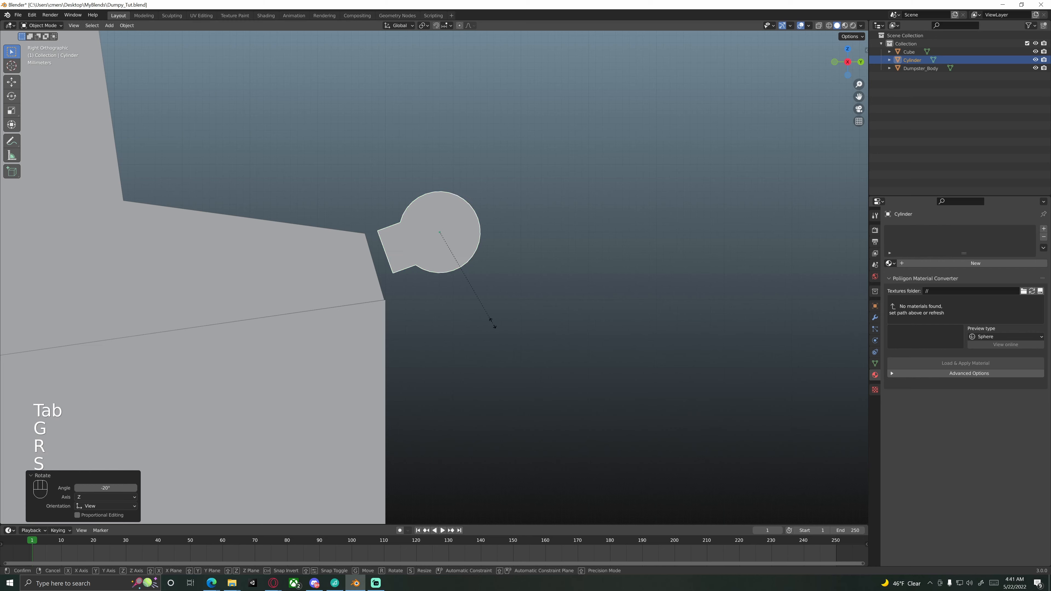
left_click(513, 342)
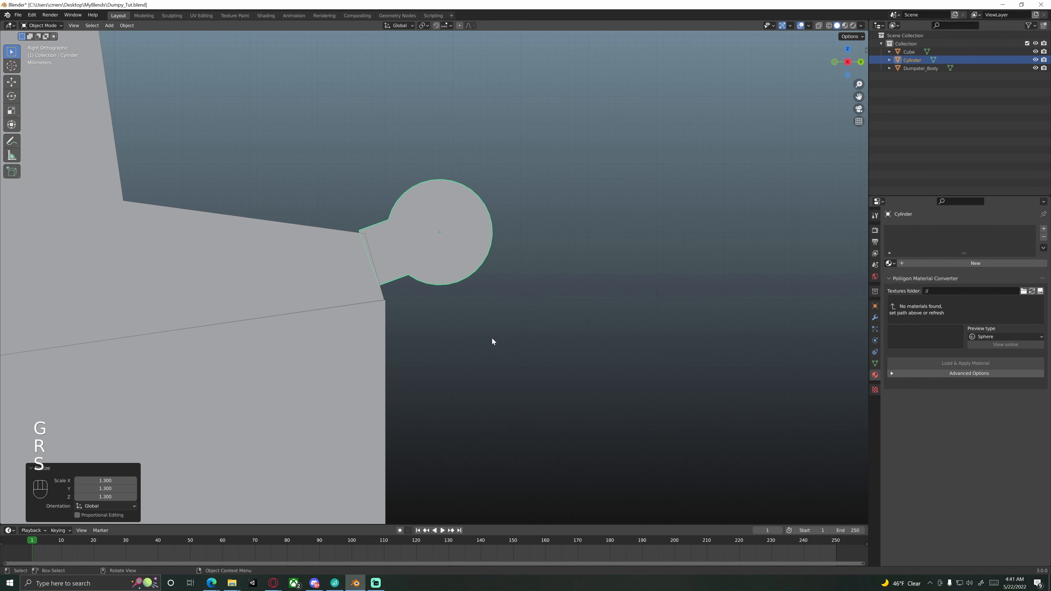
Shift the tabbed cylinder about 0.0011 m along Y and -0.0009 m along Z so its tab sits against the lip's slanted end.
scroll(414, 305, "up", 3)
key("g")
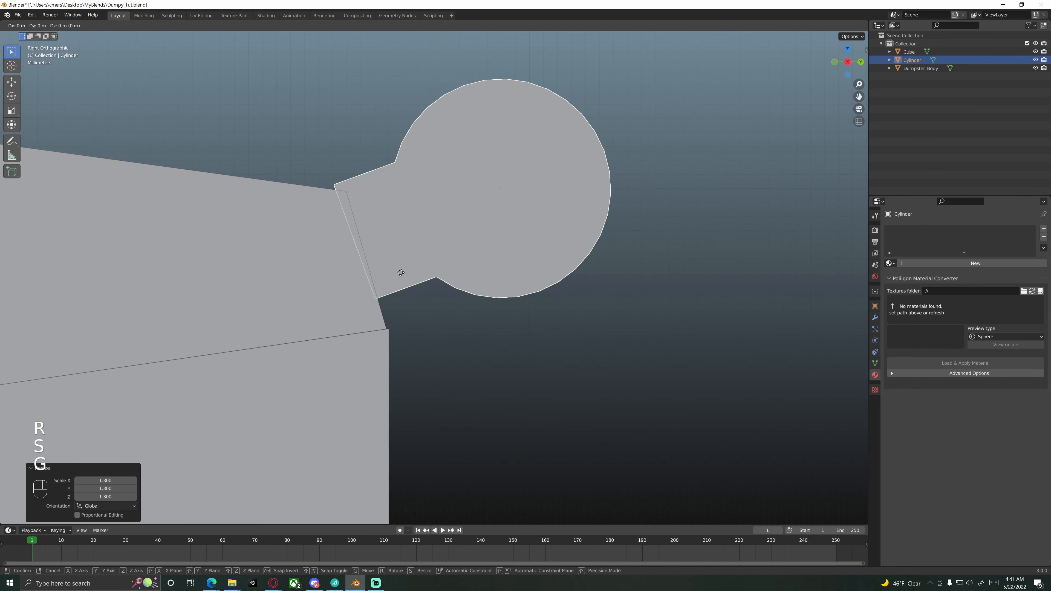
left_click(358, 228)
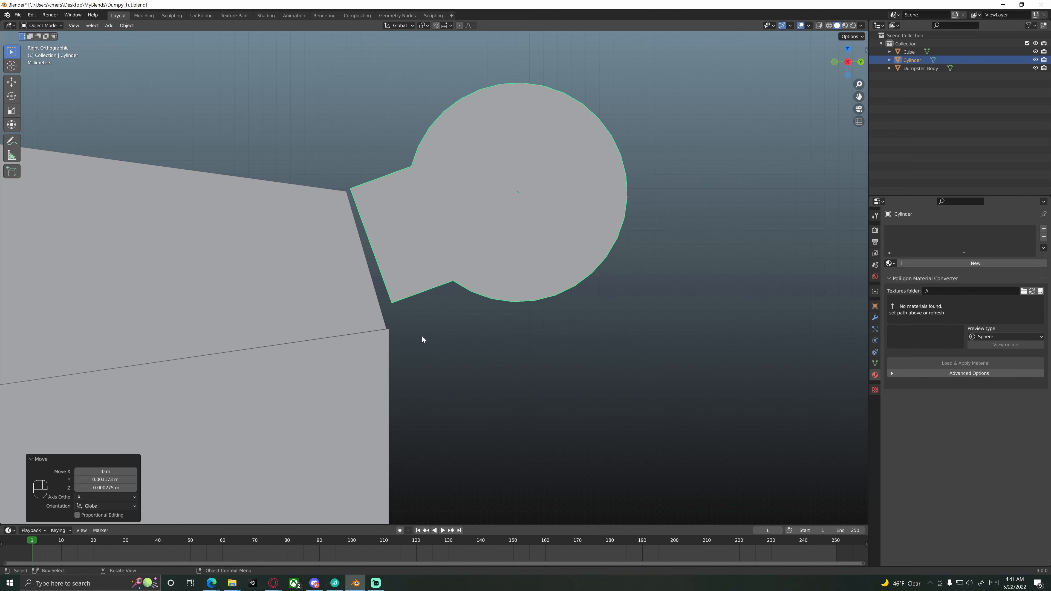
key("g")
left_click(421, 344)
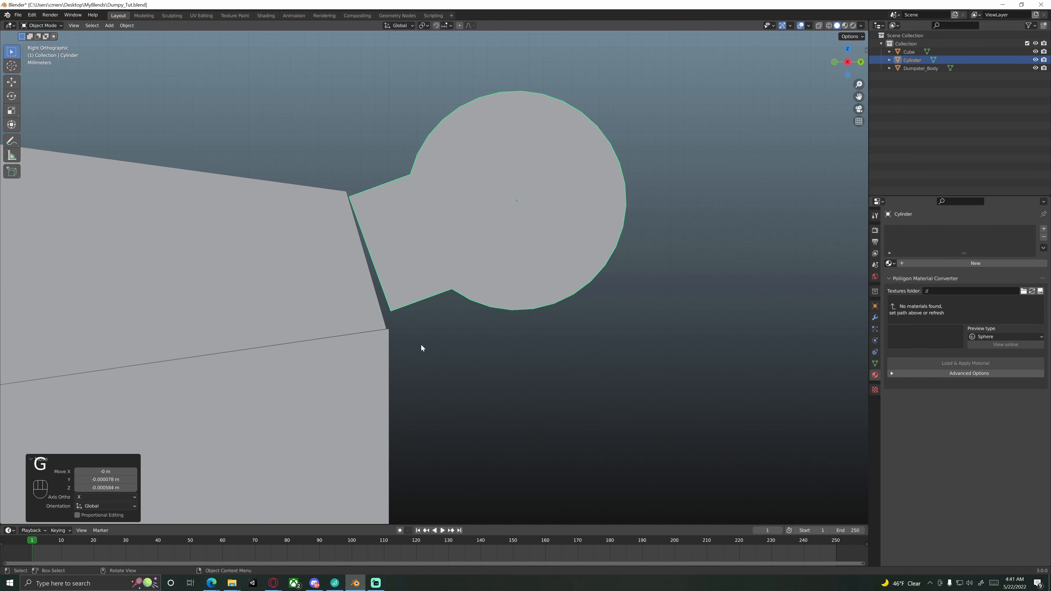
Scale the tabbed cylinder by about 1.107 and move it about 0.0011 m along Y and 0.0003 m along Z to the lip's upper corner.
key("s")
right_click(427, 360)
key("s")
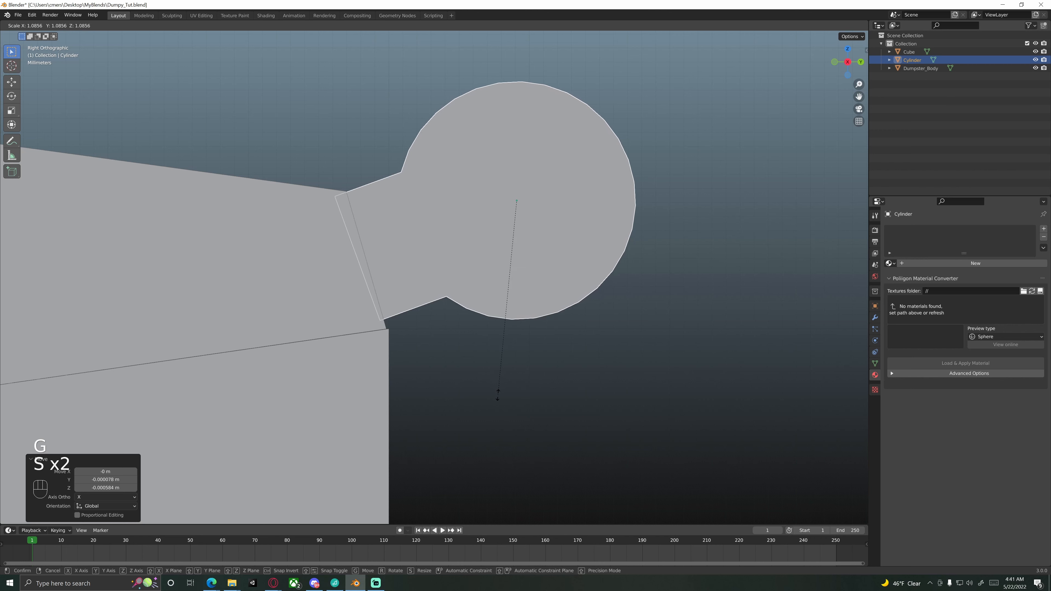
left_click(498, 395)
key("g")
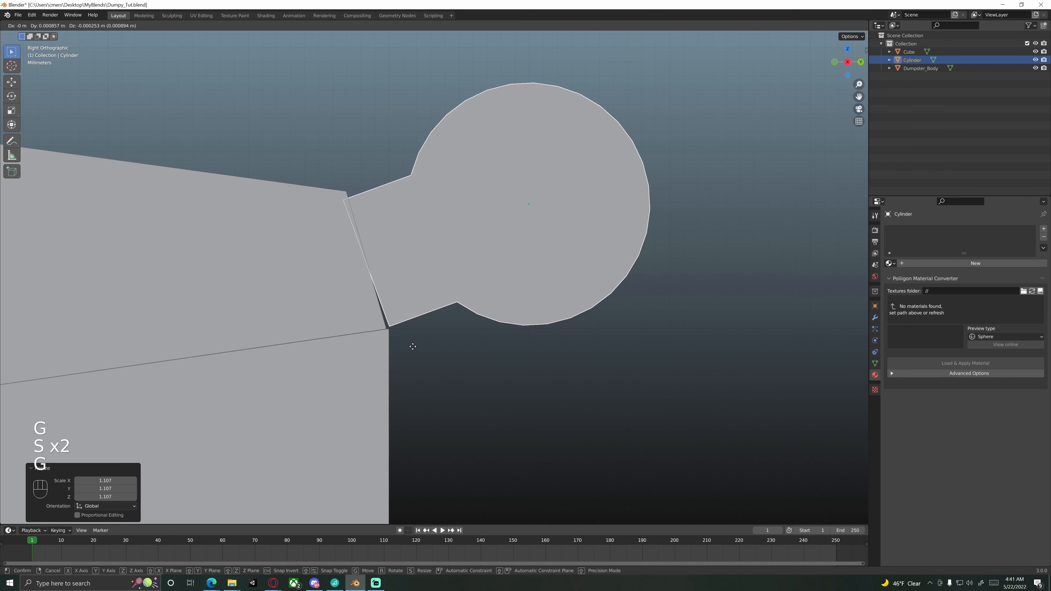
right_click(412, 344)
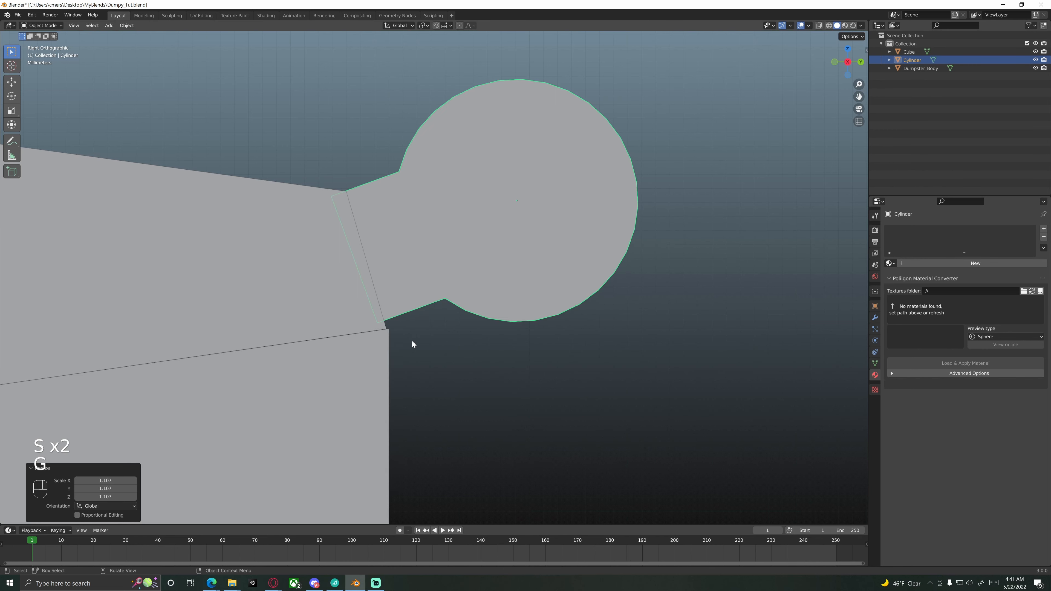
key("g")
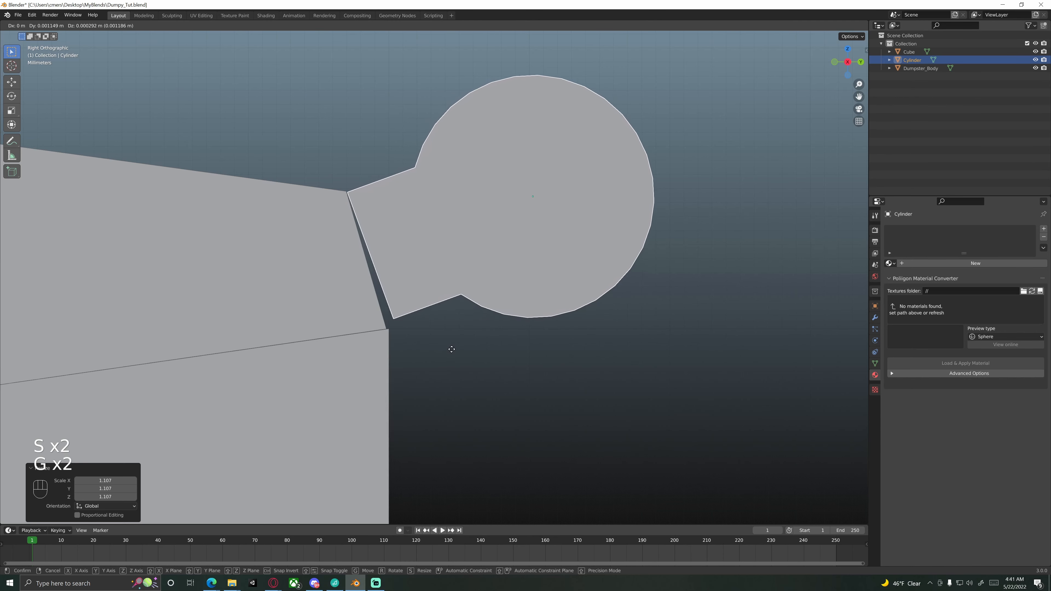
left_click(450, 351)
Rotate the tabbed cylinder about 2.42° and lower it about 0.0006 m along Z so its tab's upper corner meets the lip's.
key("r")
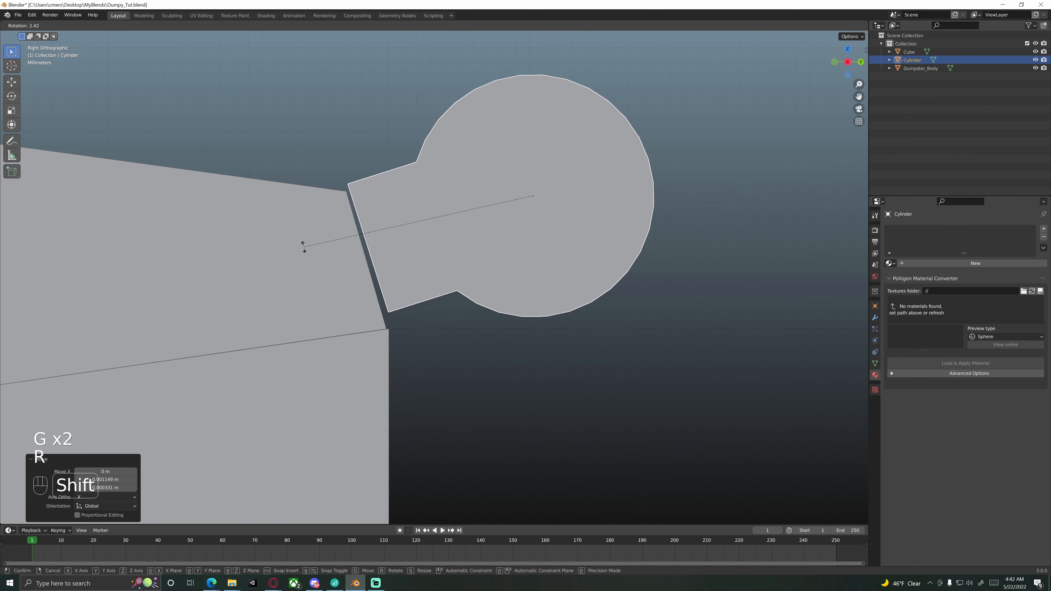
left_click(399, 301)
key("g")
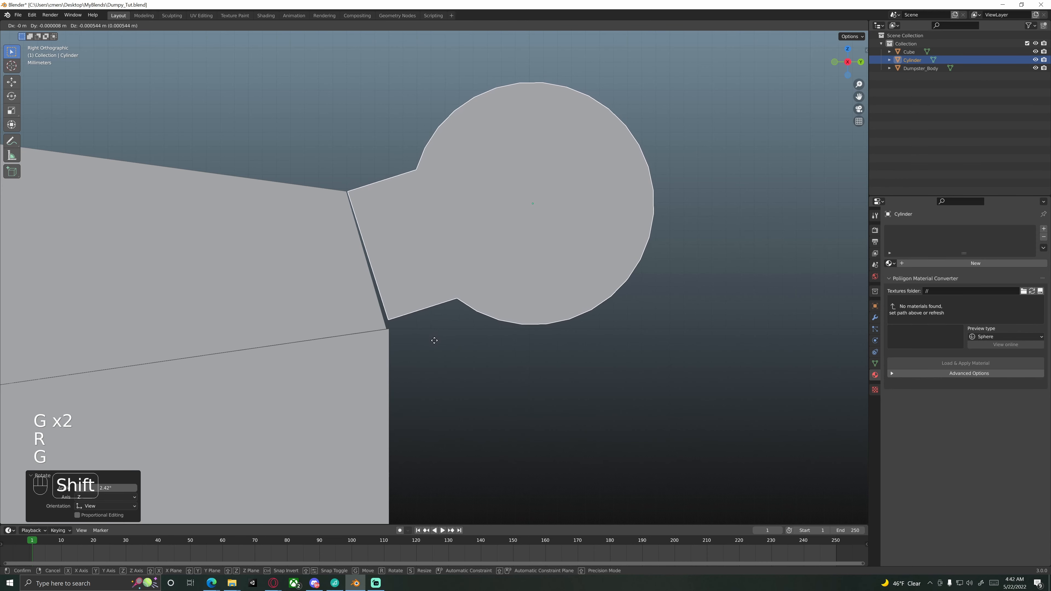
left_click(429, 346)
scroll(416, 340, "up", 2)
middle_click_drag(416, 340, 464, 370, "shift")
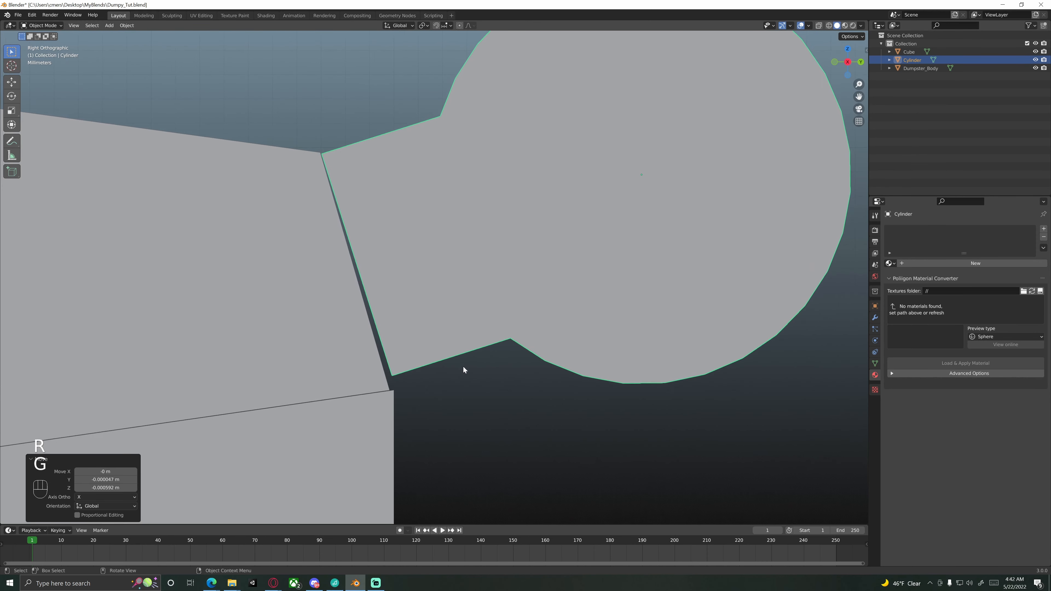
Rotate the tabbed cylinder about 0.81° in right view and lower it about 0.00024 m along Z toward the lip's slanted end.
key("r")
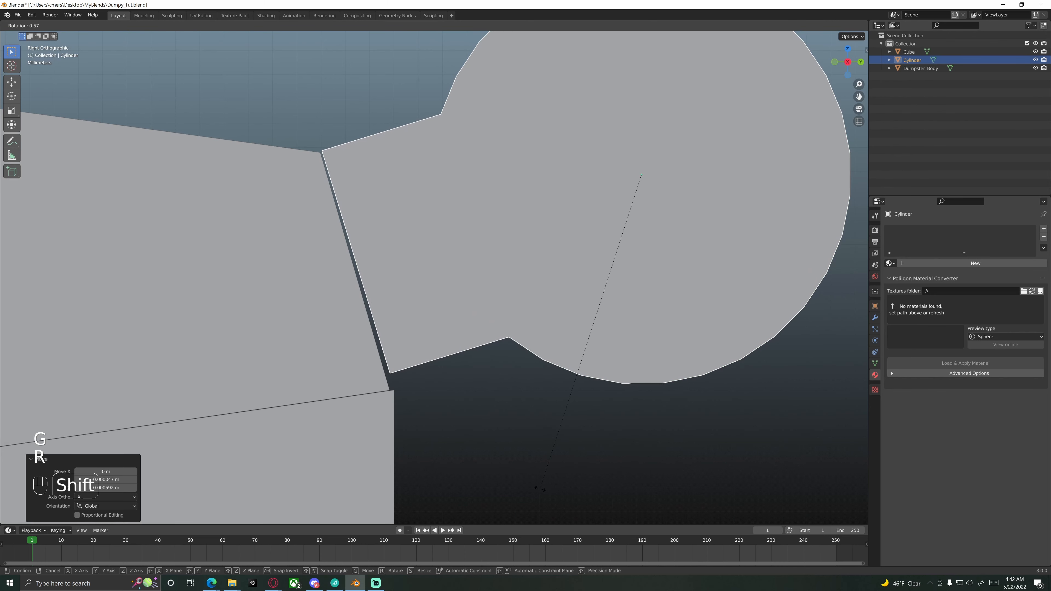
left_click(514, 465)
middle_click_drag(514, 464, 528, 404, "shift")
key("g")
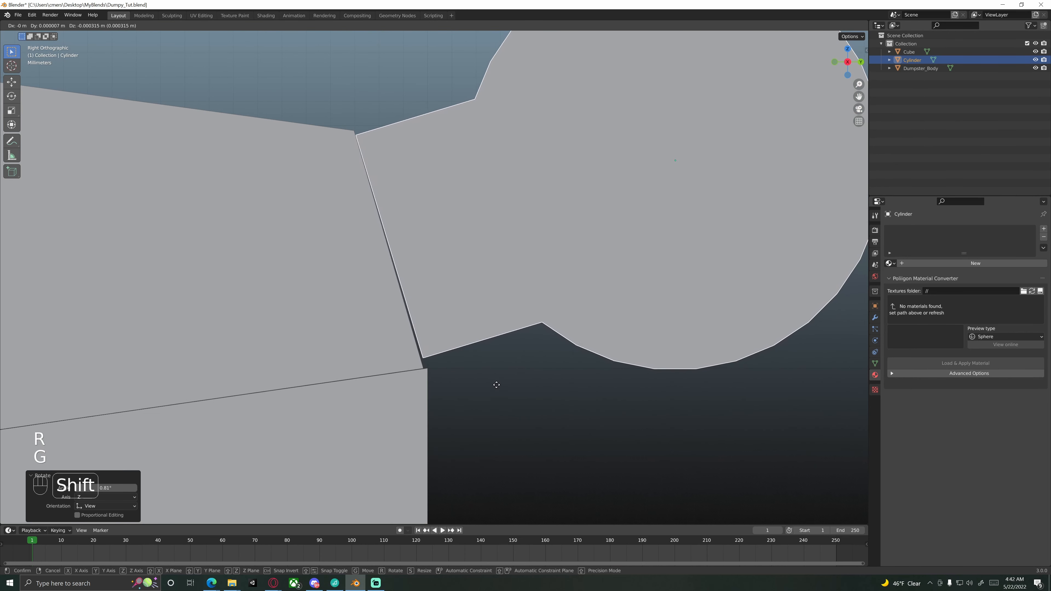
left_click(544, 418)
Rotate the tabbed cylinder a further 0.261° to align its tab edge with the lip's slanted end.
key("r")
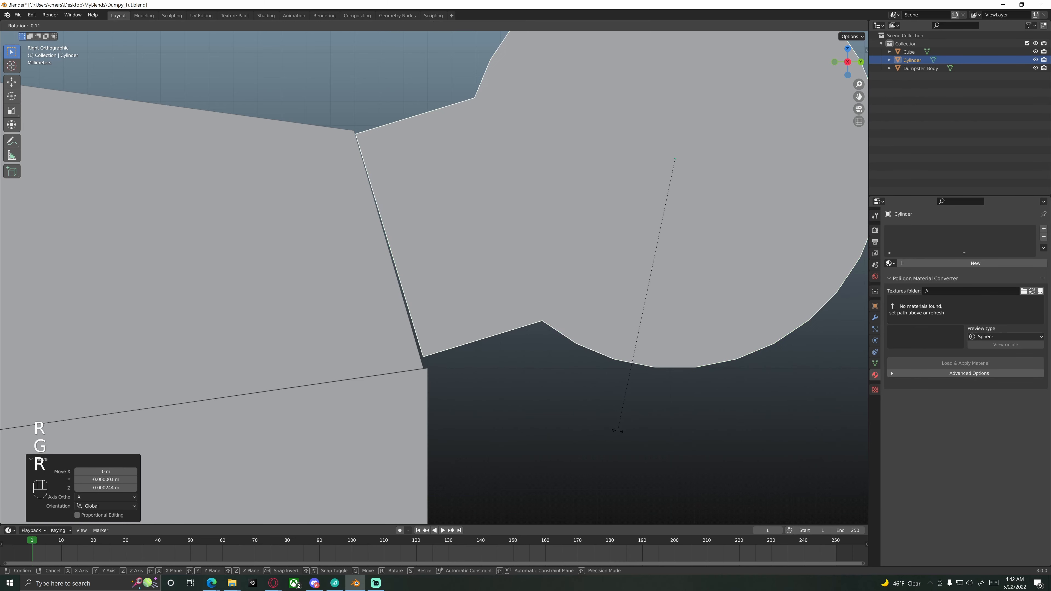
left_click(541, 444)
scroll(555, 432, "down", 6)
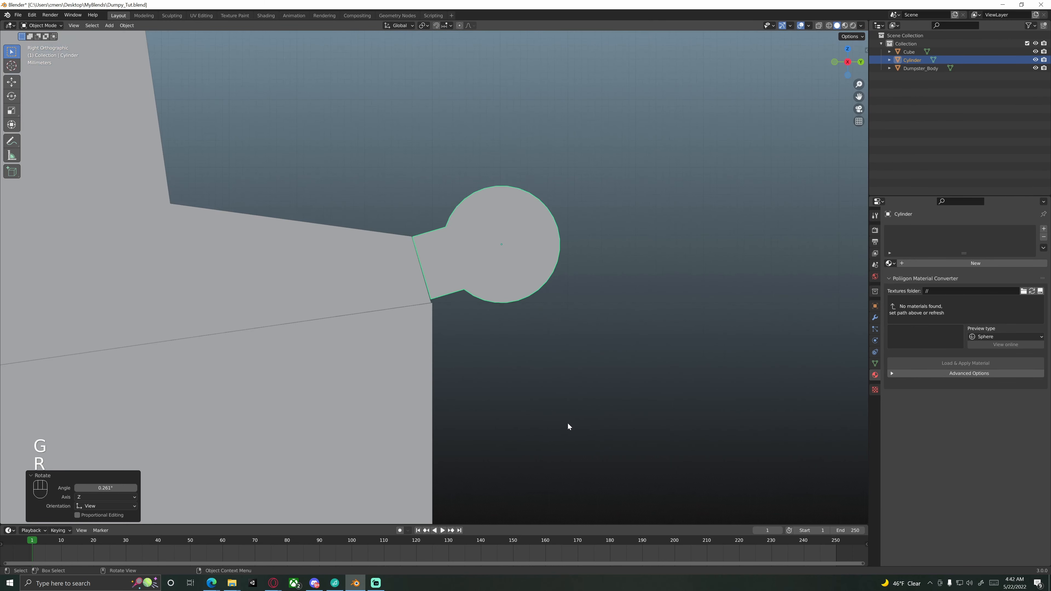
Inspect the tabbed cylinder's fit against the lid's rear lip in perspective and close up in right view.
middle_click_drag(570, 425, 533, 368)
scroll(531, 368, "down", 5)
scroll(526, 379, "up", 10)
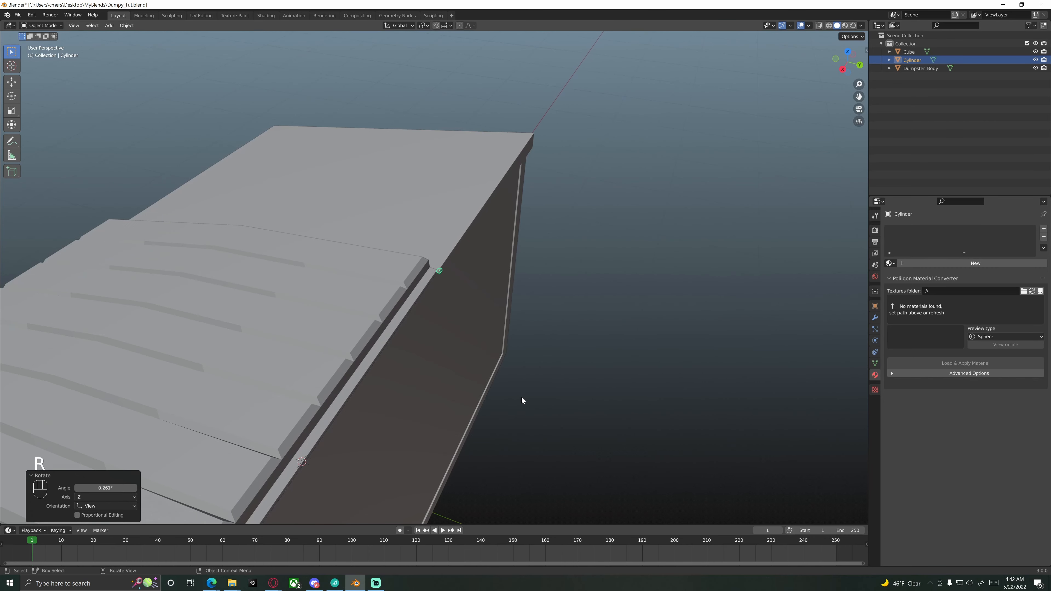
key("KP_3")
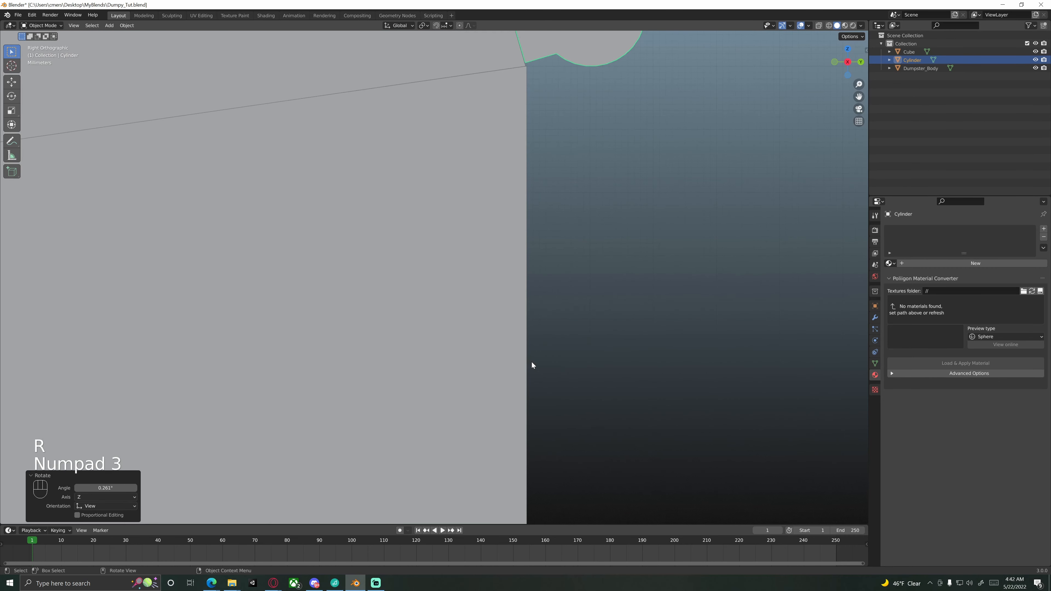
middle_click_drag(554, 184, 447, 333, "shift")
scroll(490, 349, "up", 5)
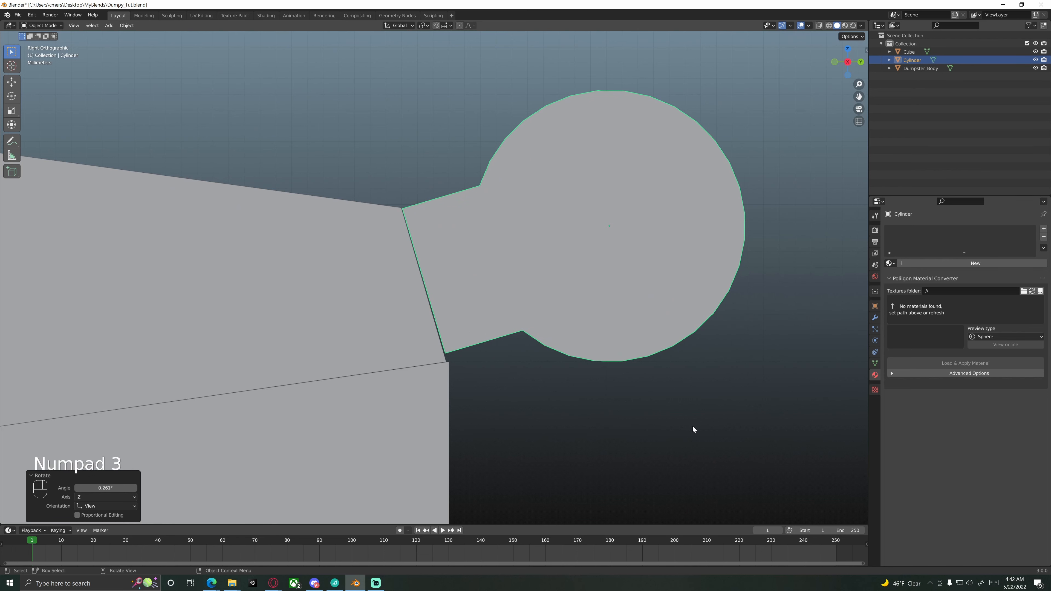
Rotate the hinge cylinder about 0.17° and lower it about 0.0002 m so its flat end meets the lid edge.
scroll(692, 425, "up", 3)
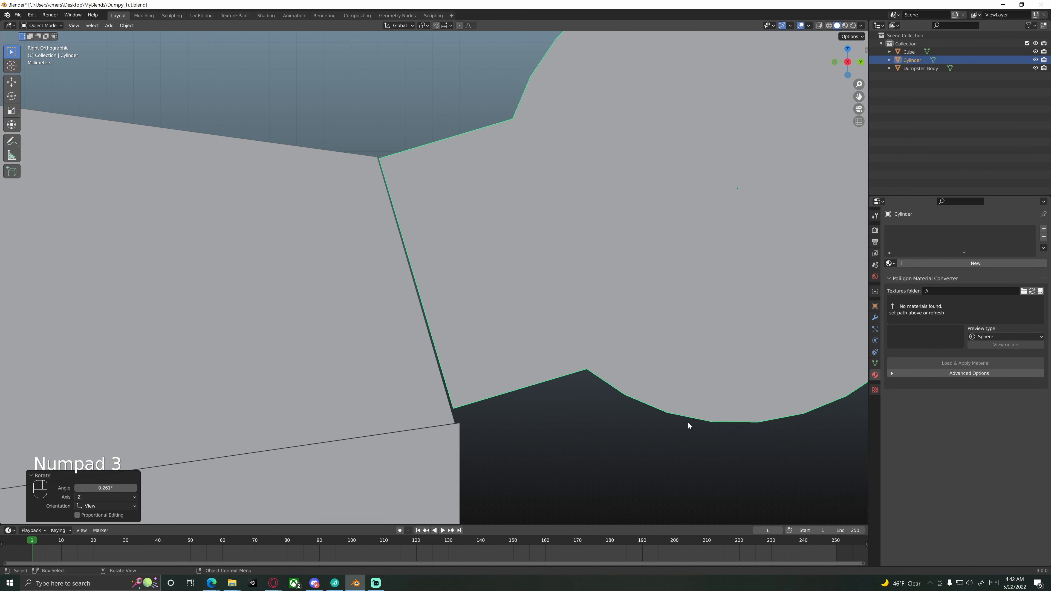
key("r")
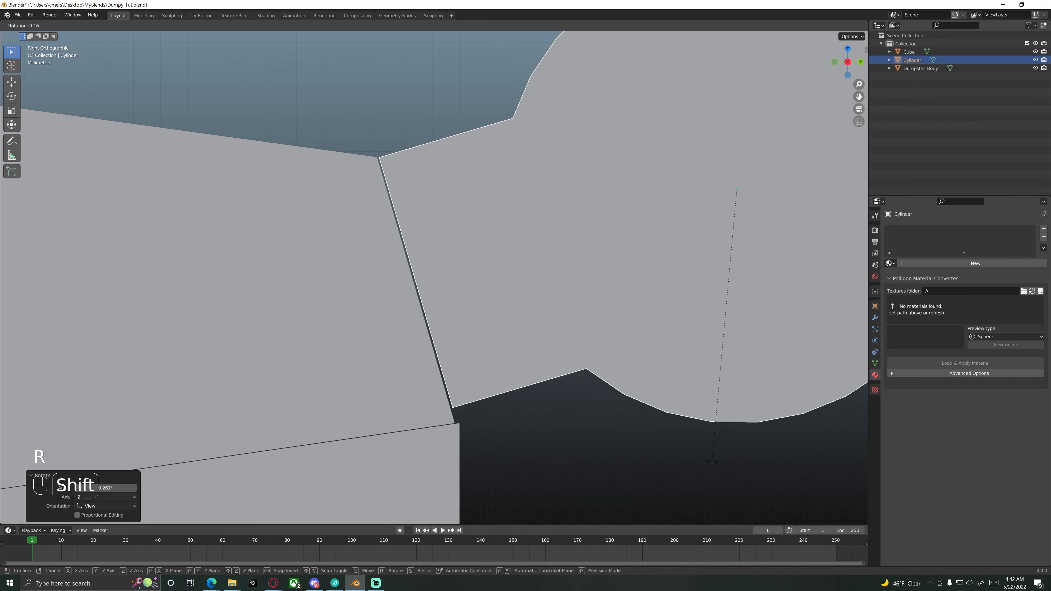
left_click(710, 461)
key("g")
key("shift")
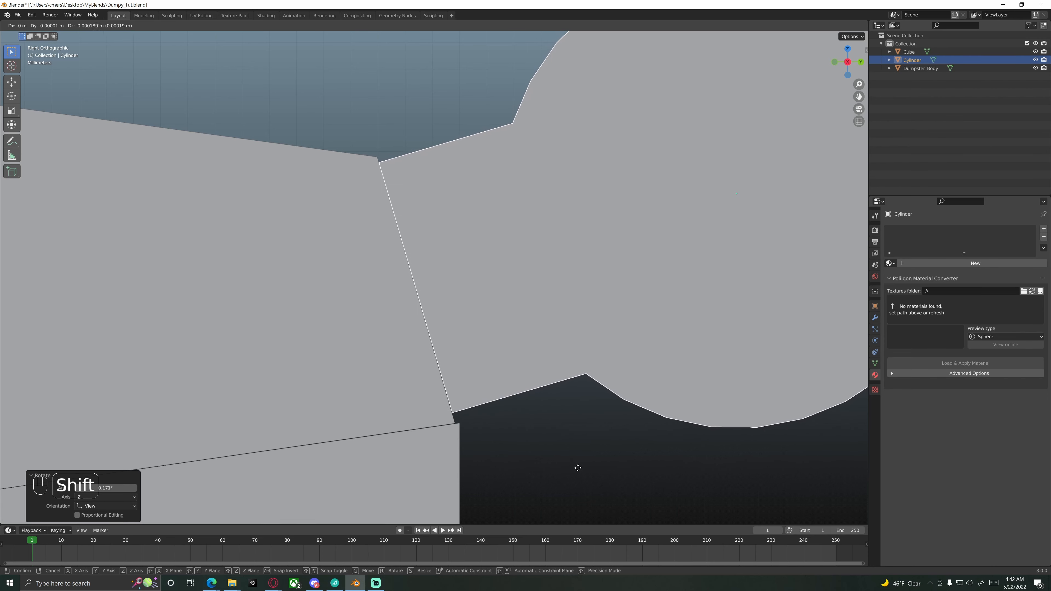
left_click(571, 445)
scroll(572, 439, "down", 4)
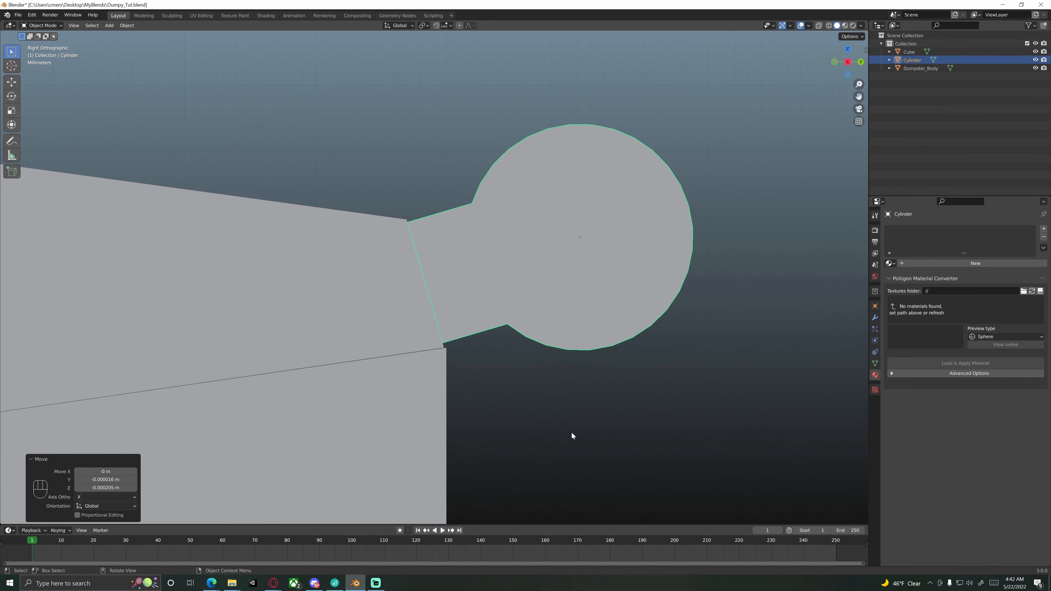
key("s")
key("z")
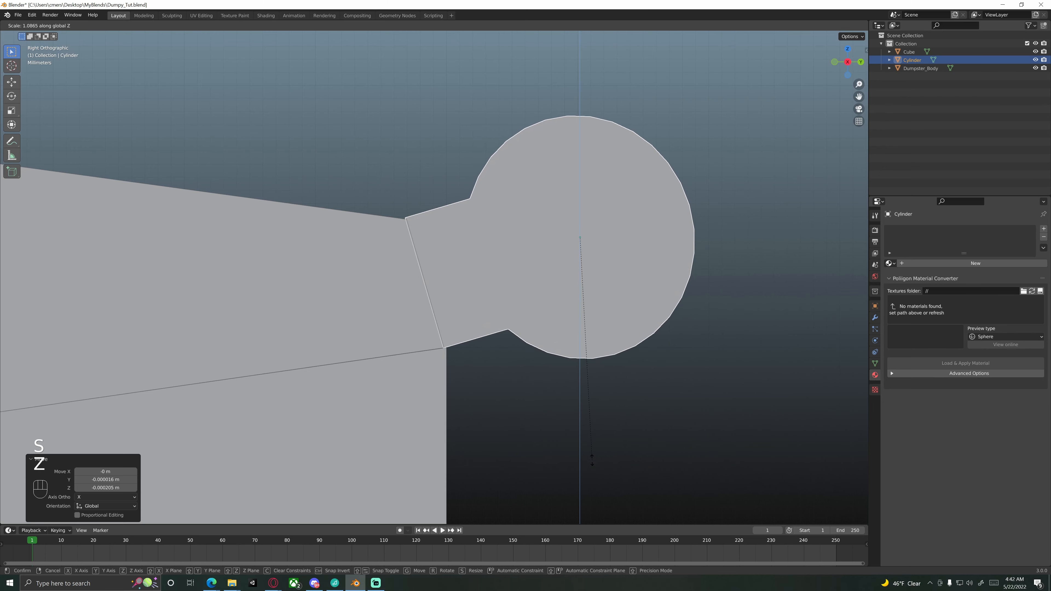
right_click(586, 451)
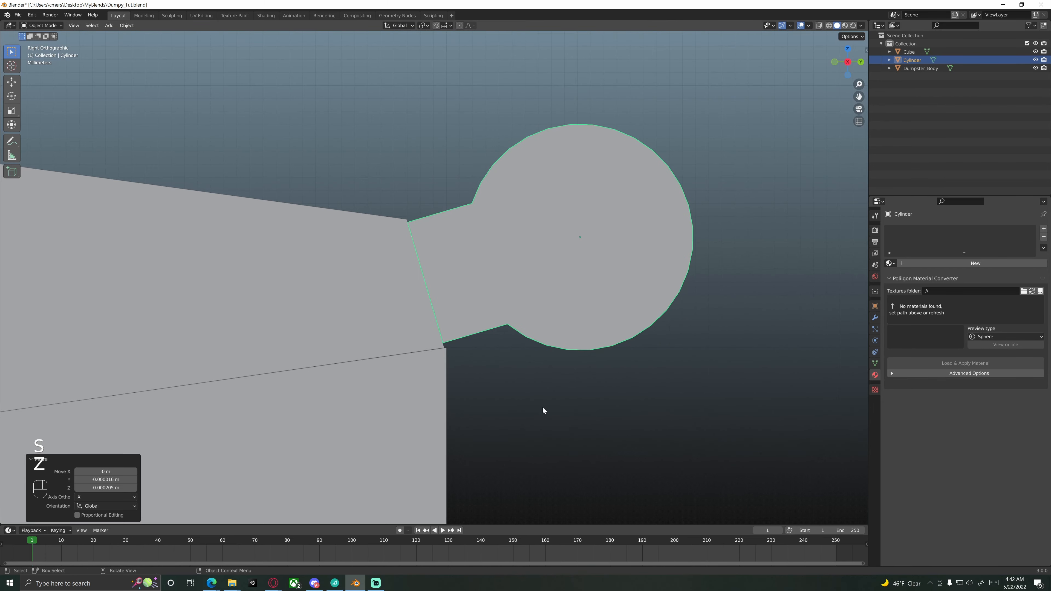
Move the hinge 1.6 m along the X axis to the outer corner of the ribbed lid's rear edge.
scroll(529, 398, "up", 1)
middle_click_drag(529, 397, 492, 380)
scroll(532, 409, "down", 3)
scroll(501, 389, "up", 2)
scroll(518, 387, "down", 6)
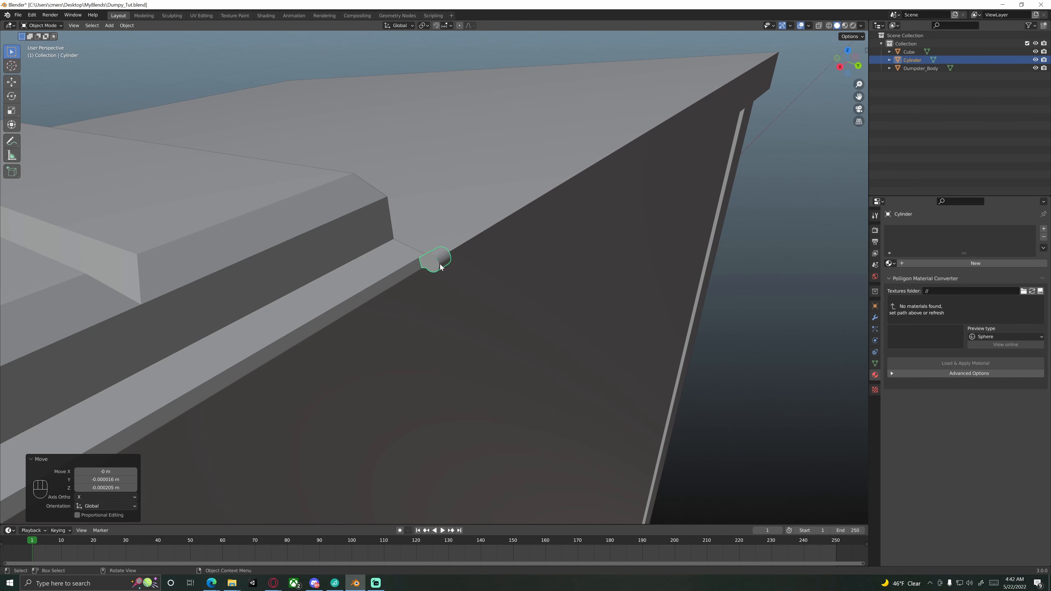
middle_click_drag(464, 312, 452, 344)
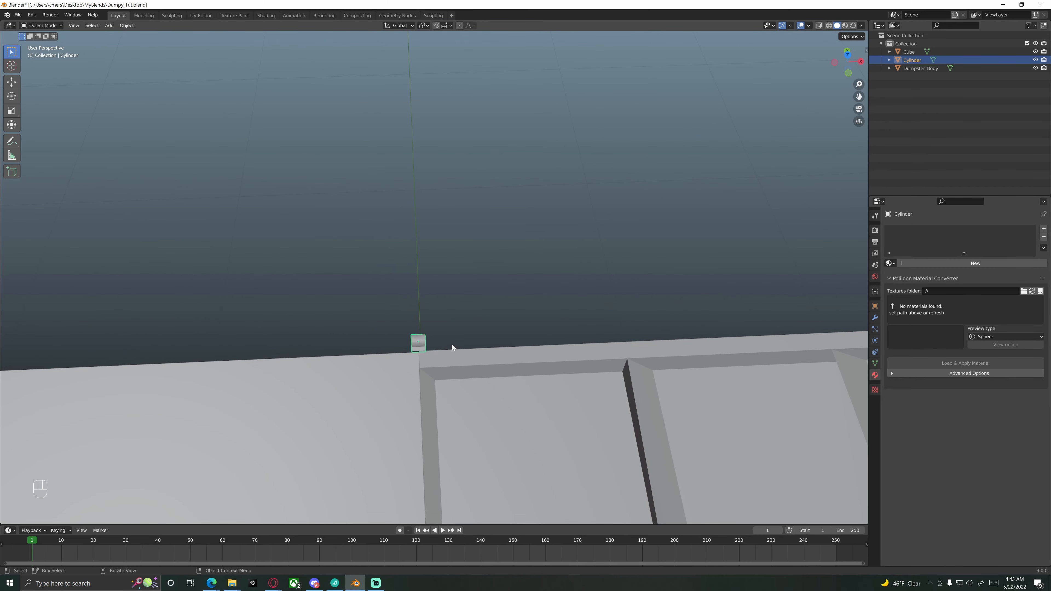
key("KP_7")
scroll(452, 347, "down", 5)
middle_click_drag(505, 324, 398, 310, "shift")
scroll(528, 320, "down", 3)
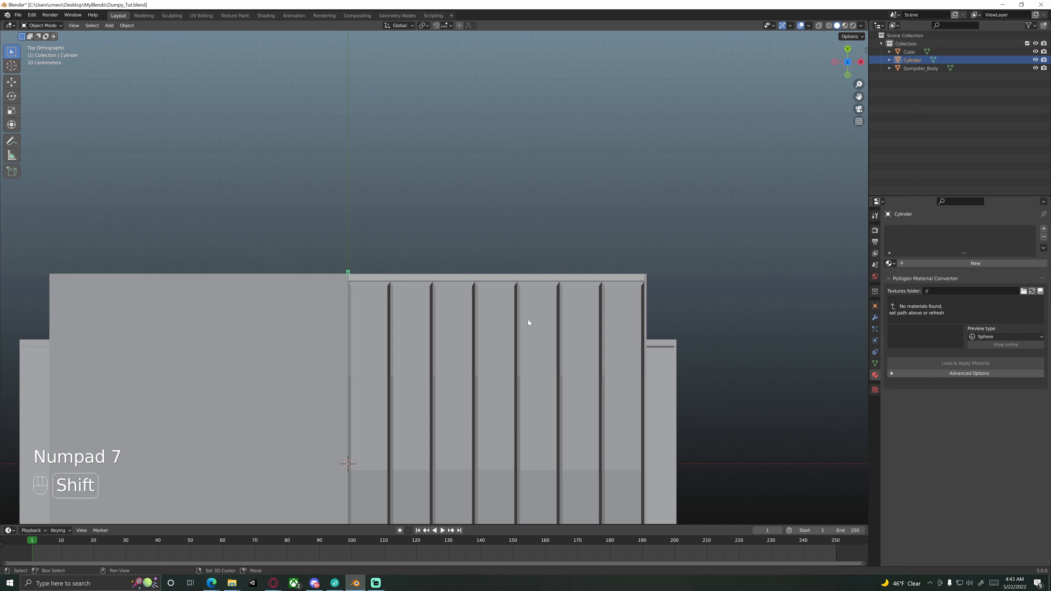
key("g")
key("x")
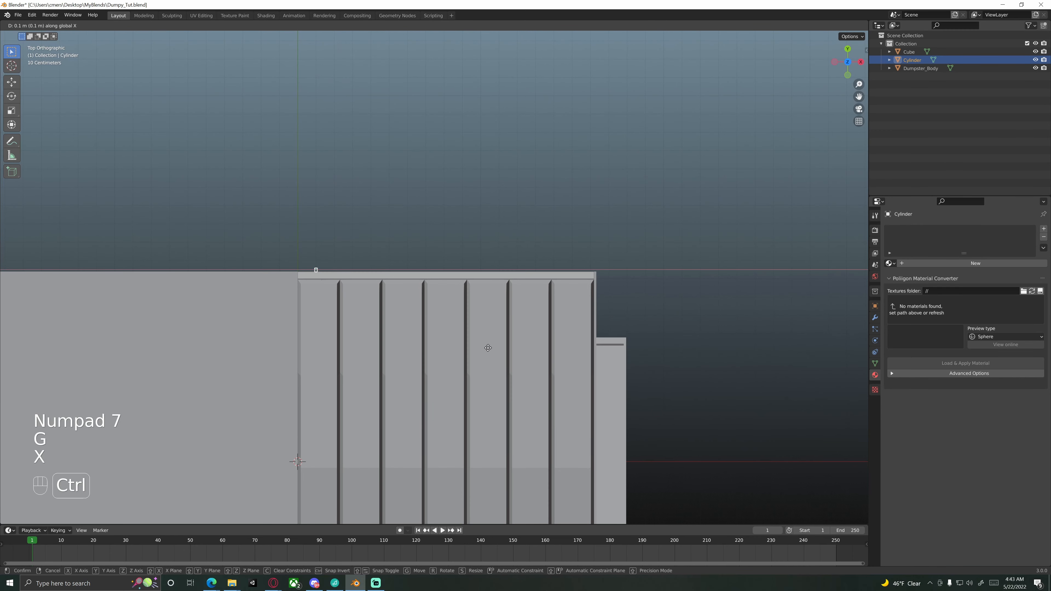
left_click(760, 347)
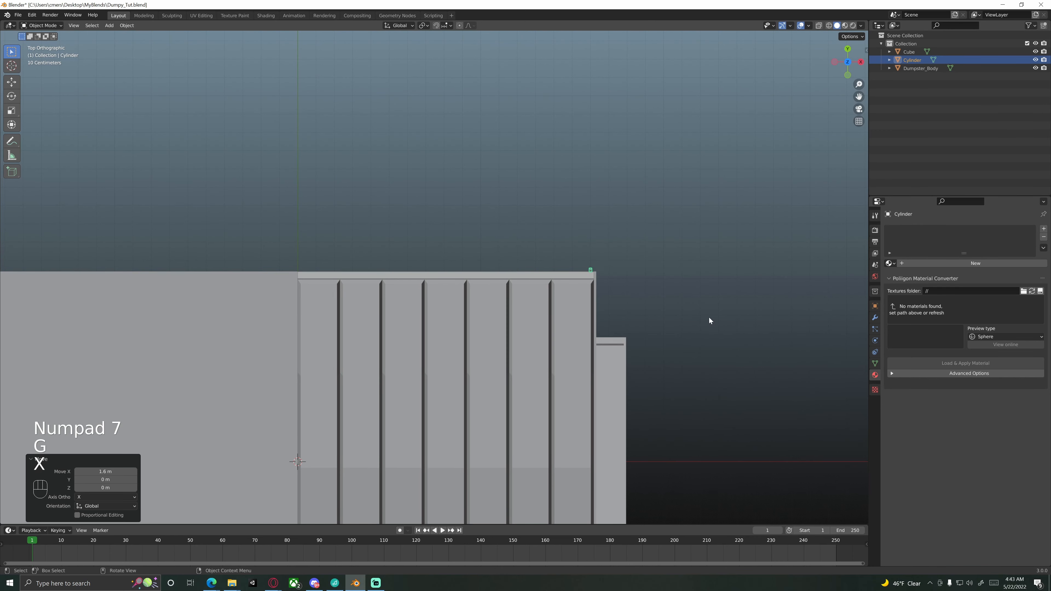
Shift the hinge -0.01 m along the X axis, slightly inward from the lid's outer corner.
scroll(554, 335, "up", 8)
scroll(548, 360, "up", 2)
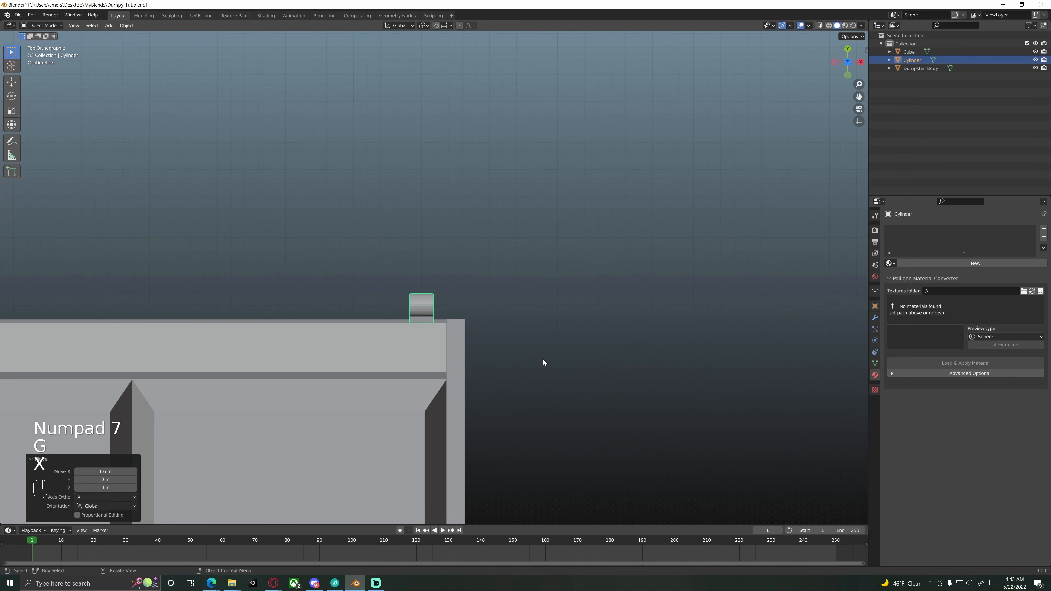
key("g")
key("x")
key("shift")
key("ctrl")
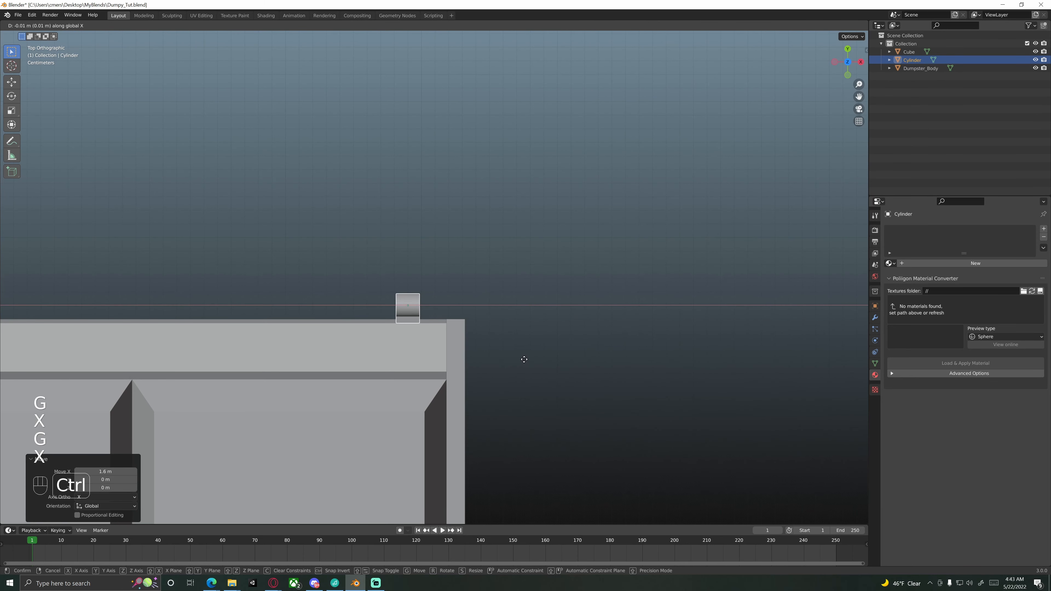
left_click(524, 360)
scroll(421, 314, "down", 5)
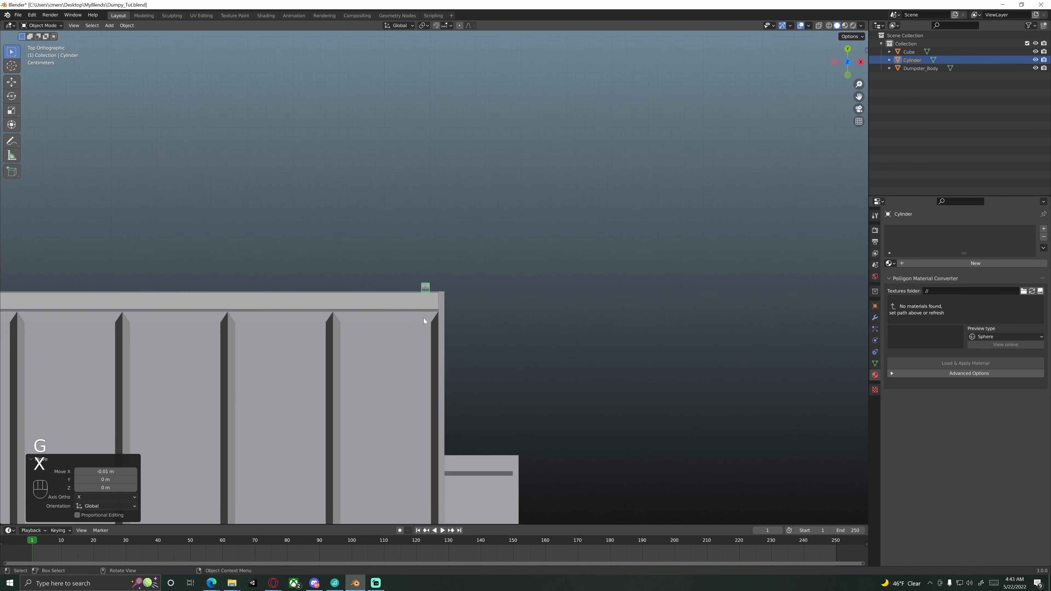
Select both flat end faces of the hinge and inset them with a thickness of 0.3 m.
scroll(558, 331, "up", 6)
middle_click_drag(487, 320, 480, 294, "shift")
key("Tab")
scroll(467, 280, "down", 7)
scroll(475, 280, "up", 6)
middle_click_drag(535, 327, 317, 292)
scroll(519, 310, "up", 2)
key("3")
left_click(470, 298)
middle_click_drag(518, 310, 478, 307)
scroll(477, 319, "down", 1)
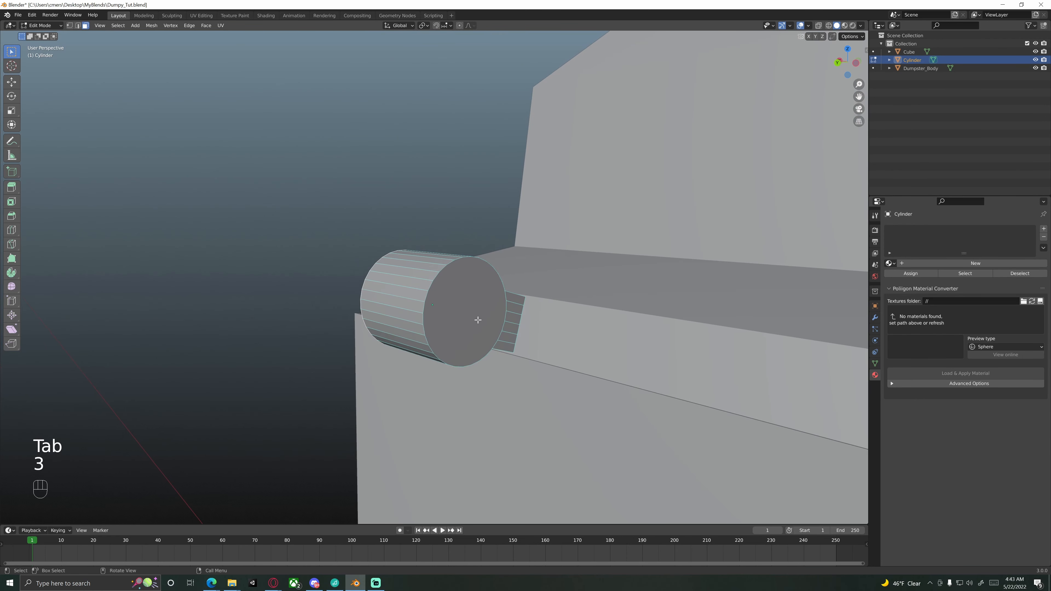
left_click(465, 316, "shift")
scroll(468, 317, "down", 2)
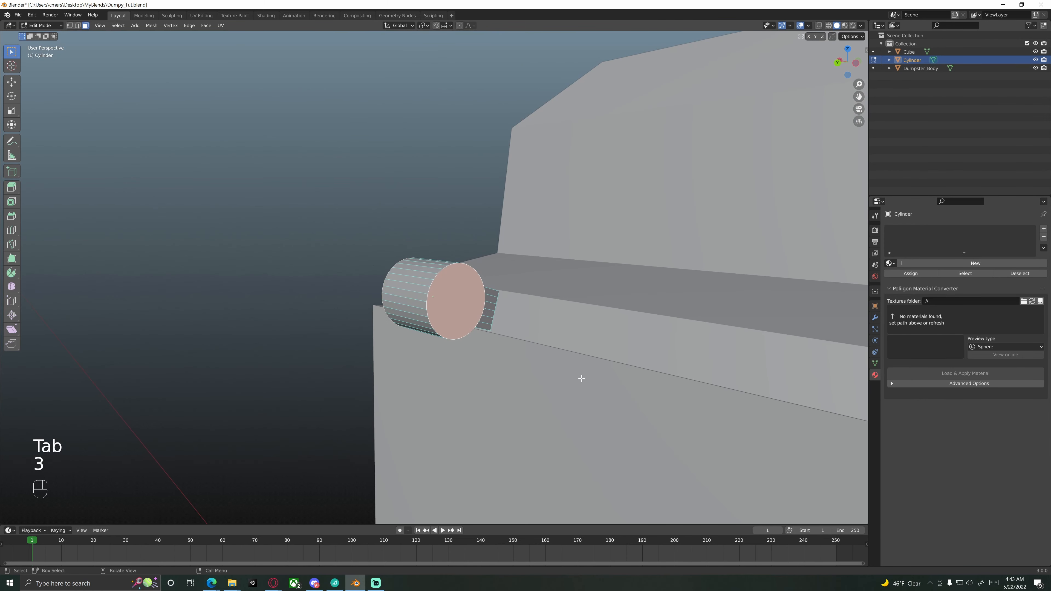
key("i")
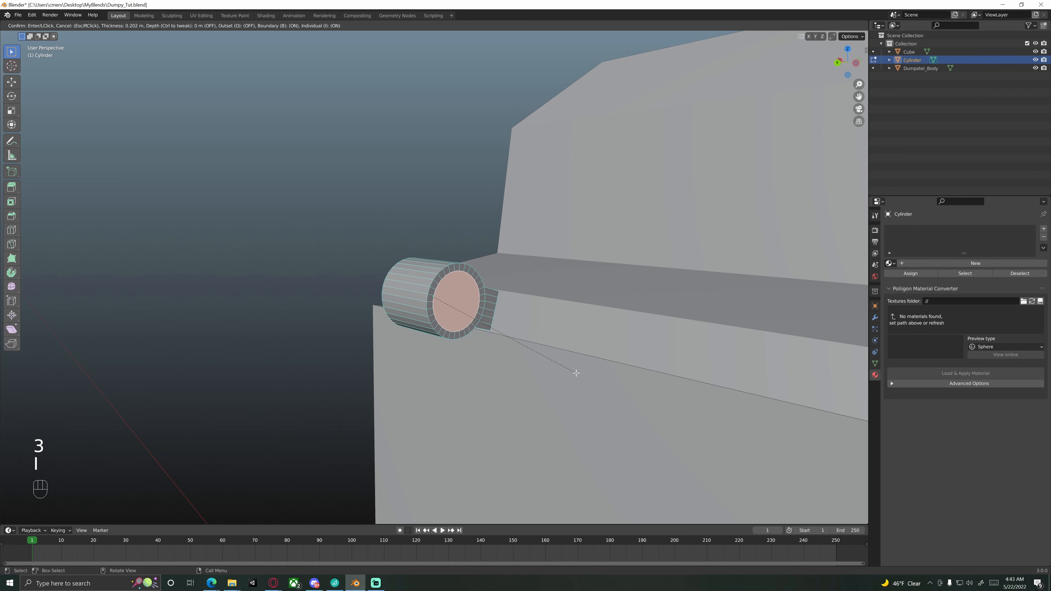
left_click(575, 373)
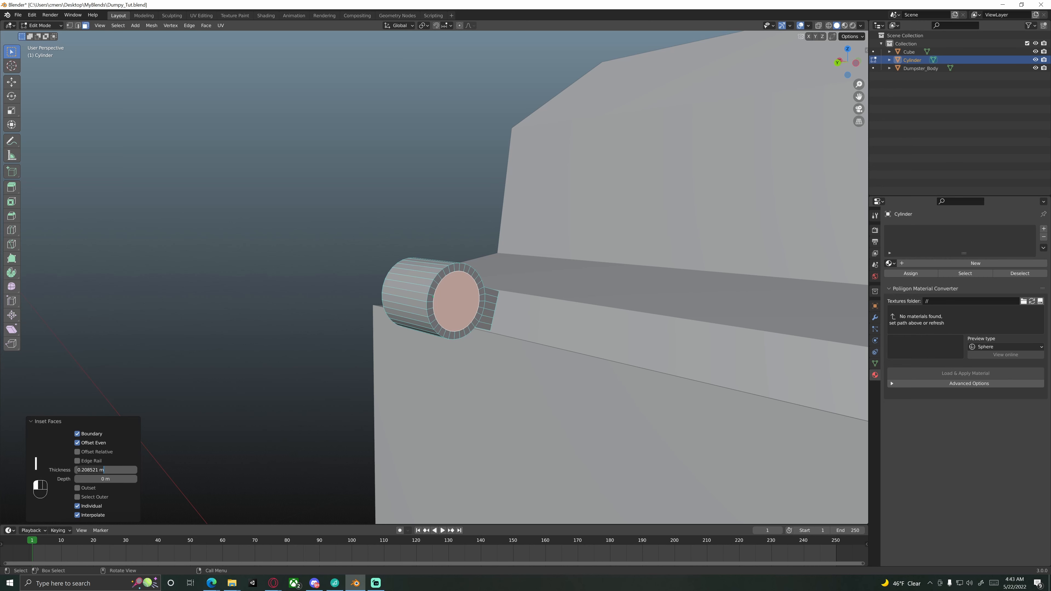
type(".3")
key("Return")
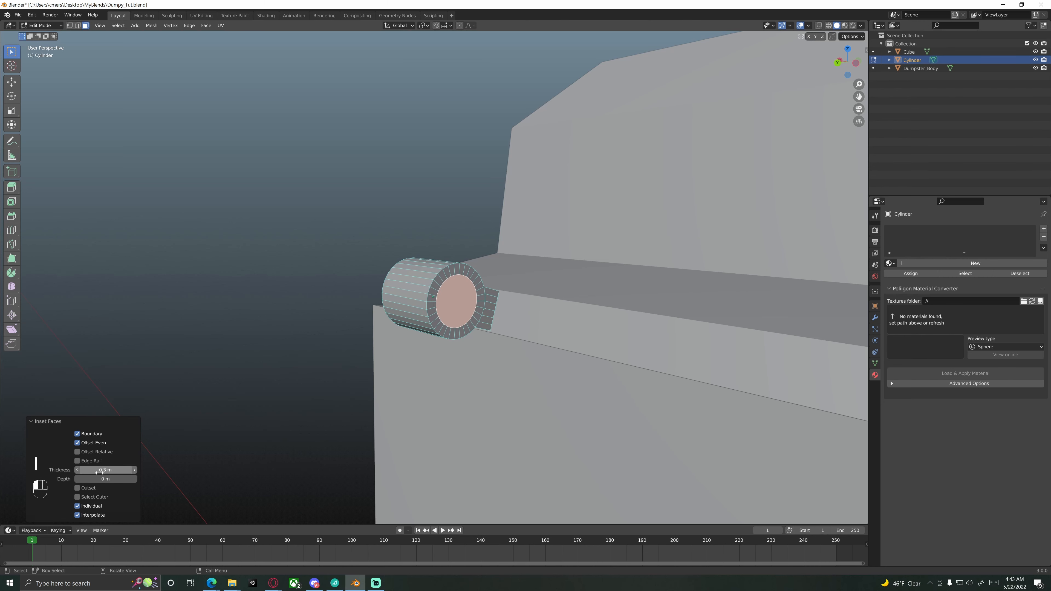
Delete the inset end faces to open a hole through the hinge barrel, and return to Object Mode.
middle_click_drag(405, 348, 453, 302)
key("x")
left_click(441, 308)
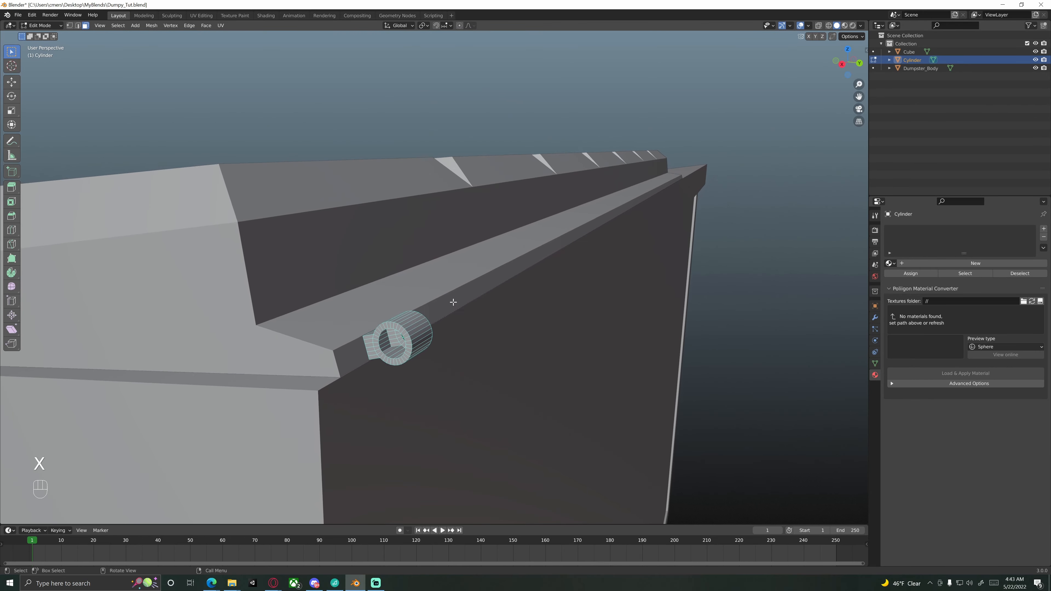
key("Tab")
Duplicate the hinge and place the copy -0.44 m along the X axis on the lid's rear edge.
middle_click_drag(509, 345, 581, 213)
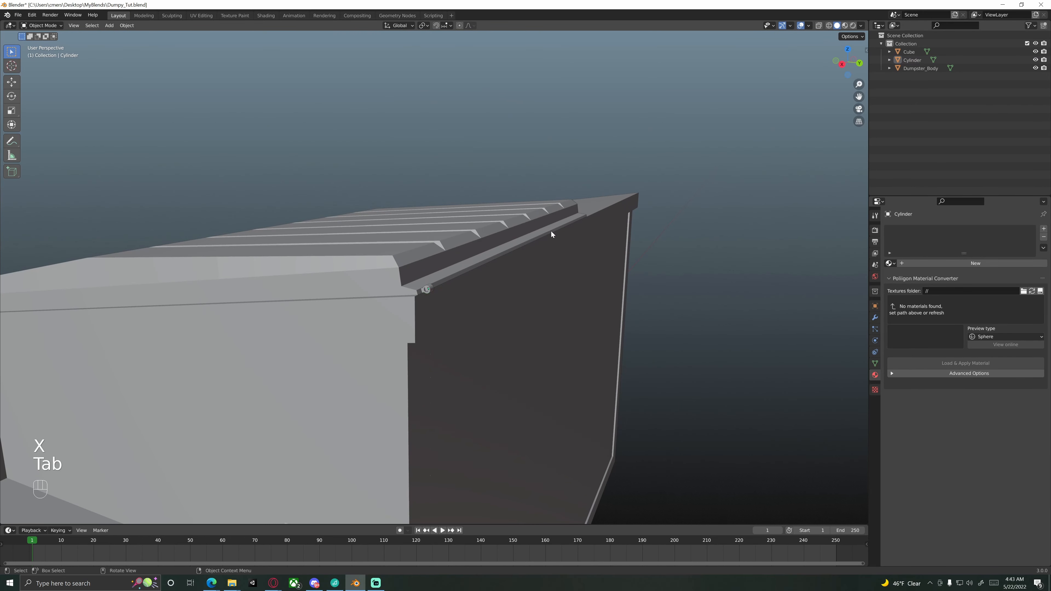
left_click(429, 290)
key("KP_7")
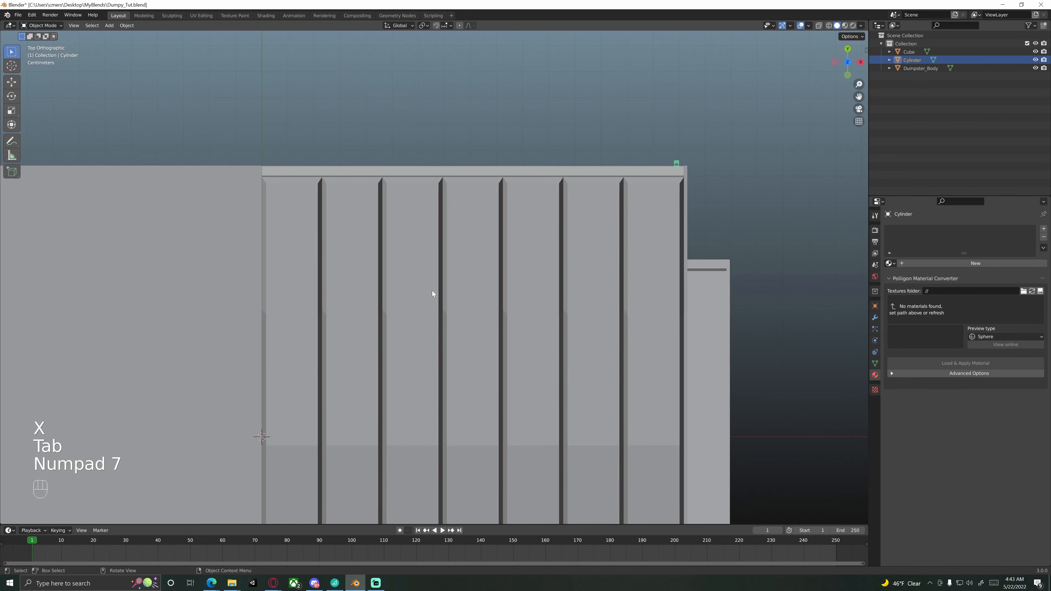
middle_click_drag(544, 205, 492, 263, "shift")
middle_click_drag(591, 261, 607, 271, "shift")
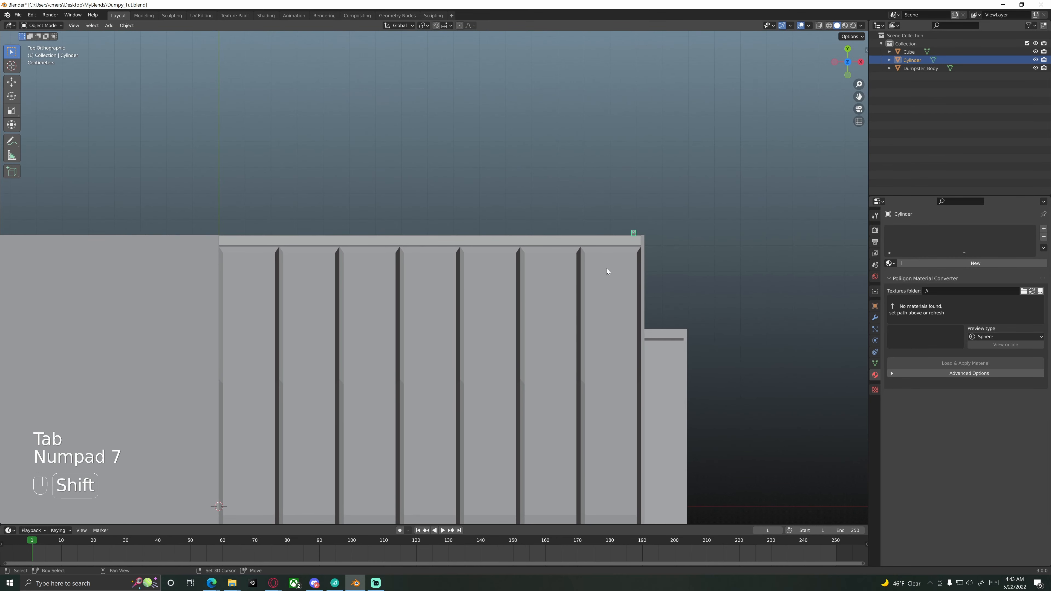
key("shift+d")
key("x")
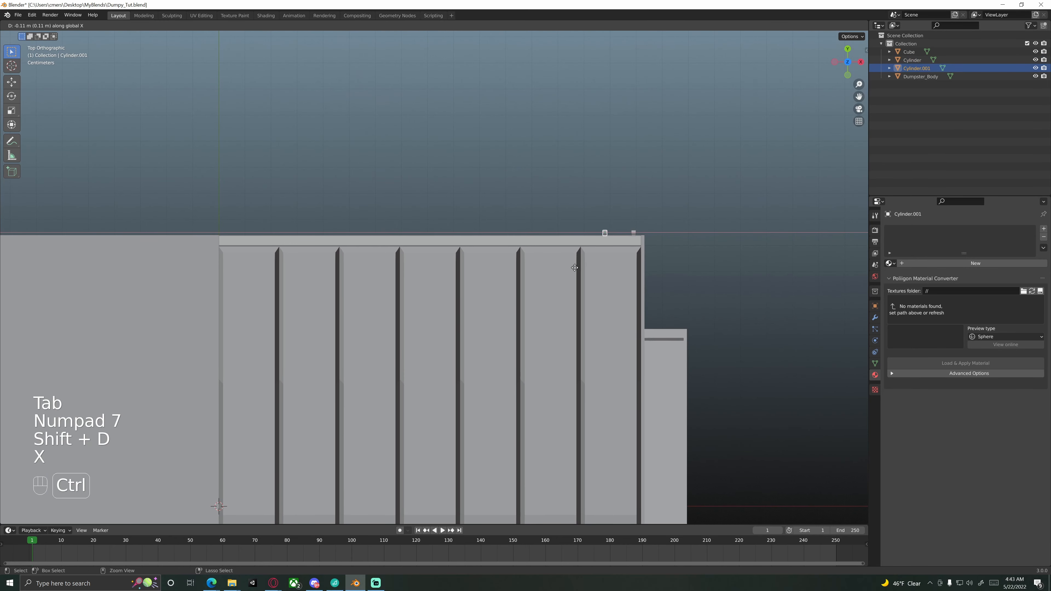
left_click(492, 267)
Make two further hinge copies along the X axis, each from the previous copy, offset -0.49 m and then -0.62 m.
key("shift+d")
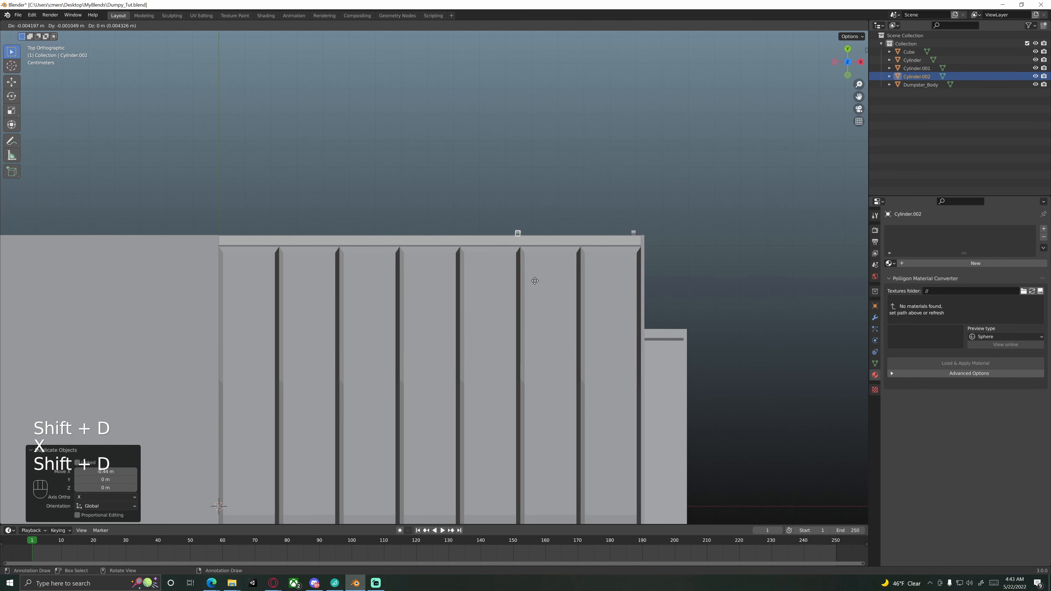
key("x")
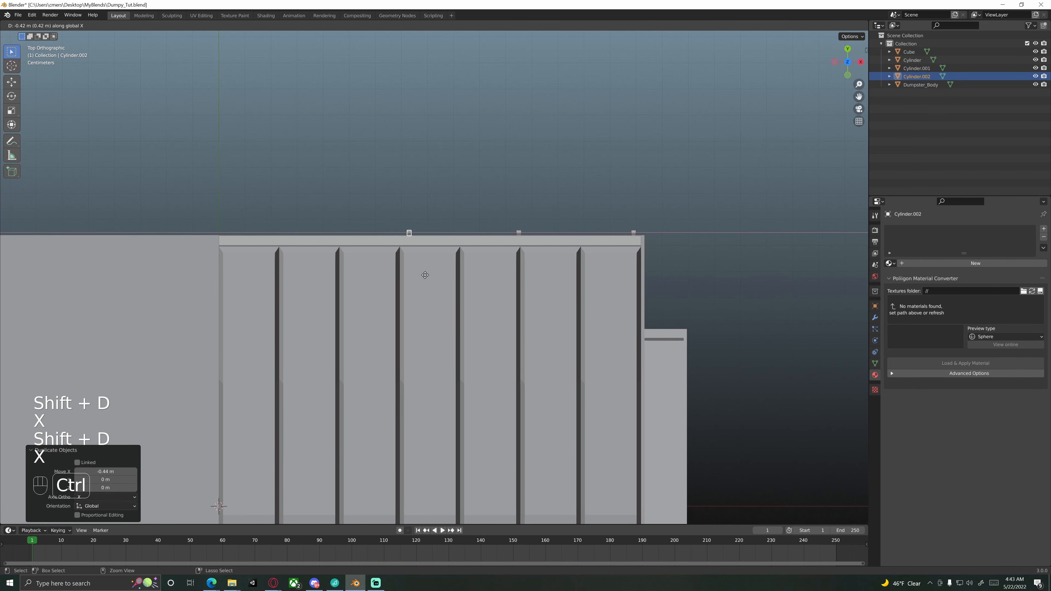
left_click(409, 274)
key("shift+d")
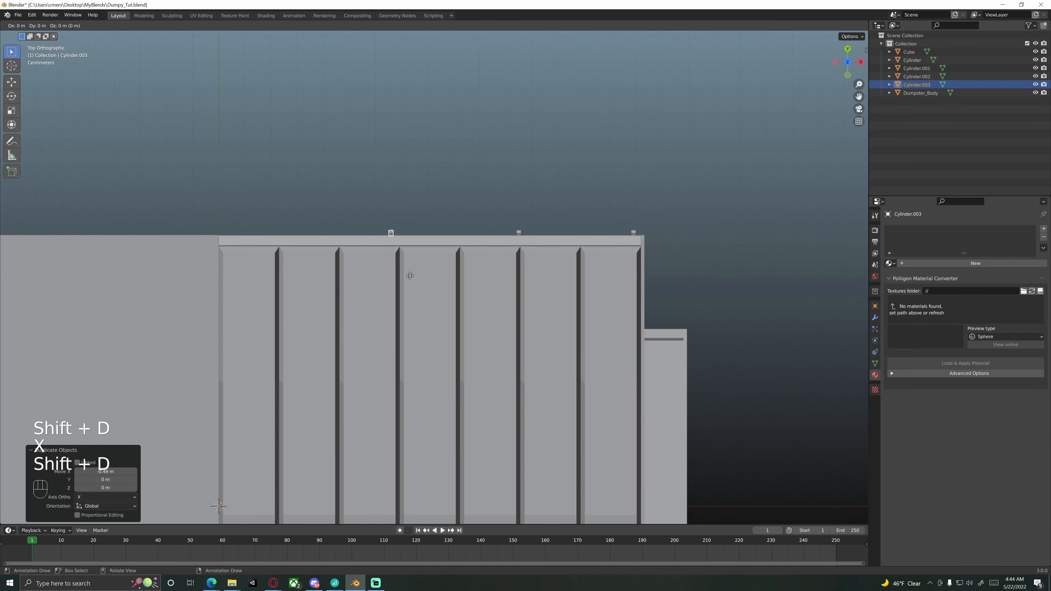
key("x")
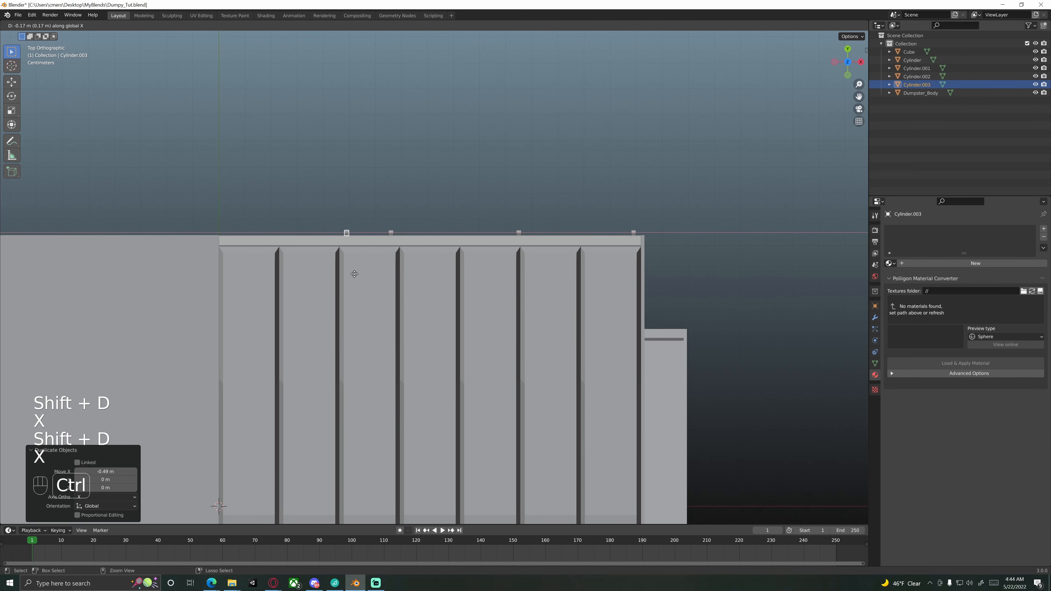
left_click(248, 265)
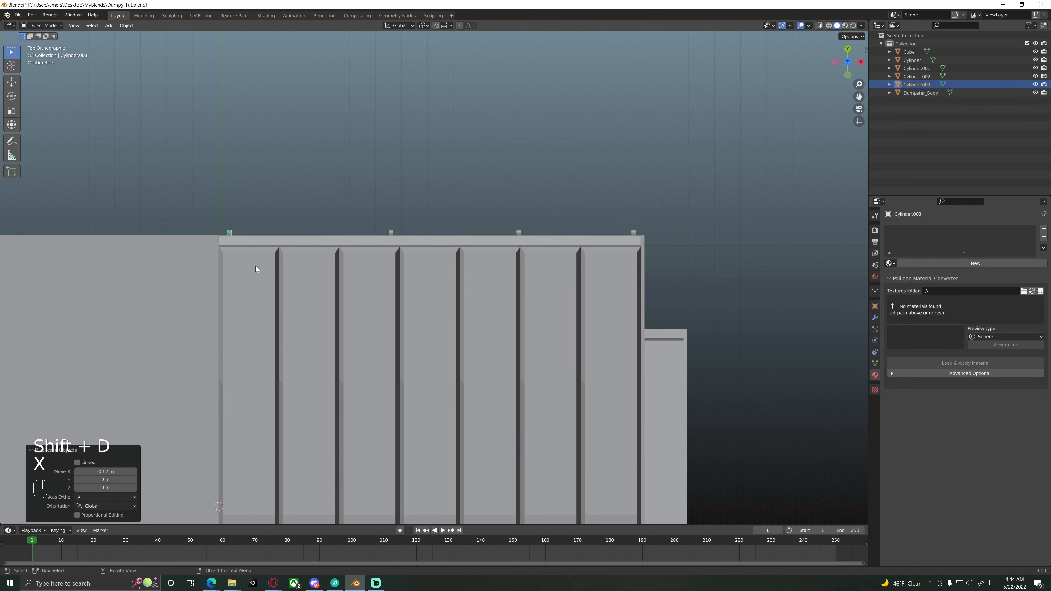
Move the third hinge from the lid's outer corner by -0.14 m along the X axis.
left_click(390, 234)
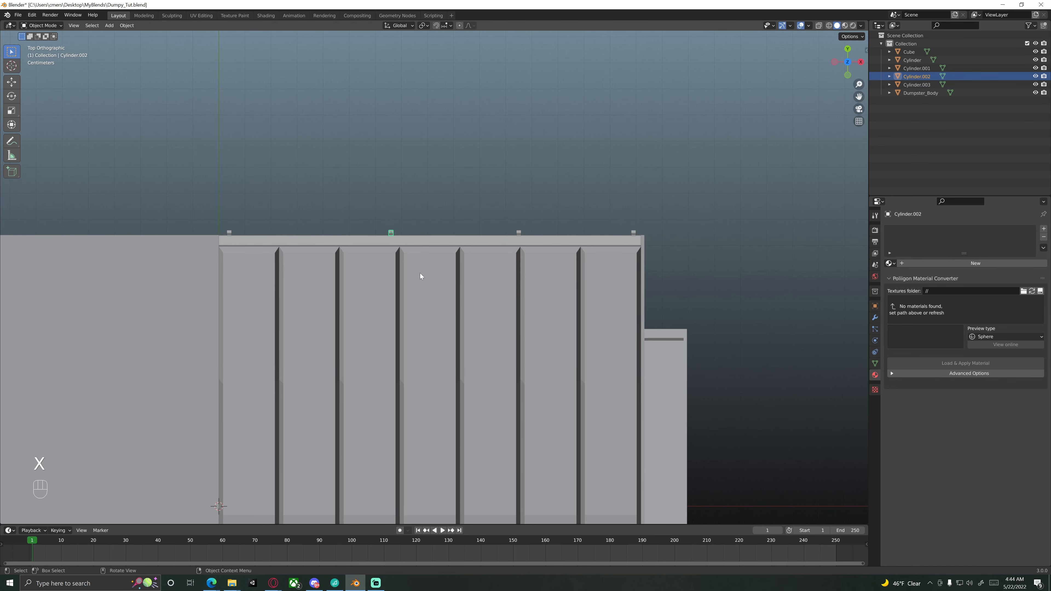
key("g")
key("x")
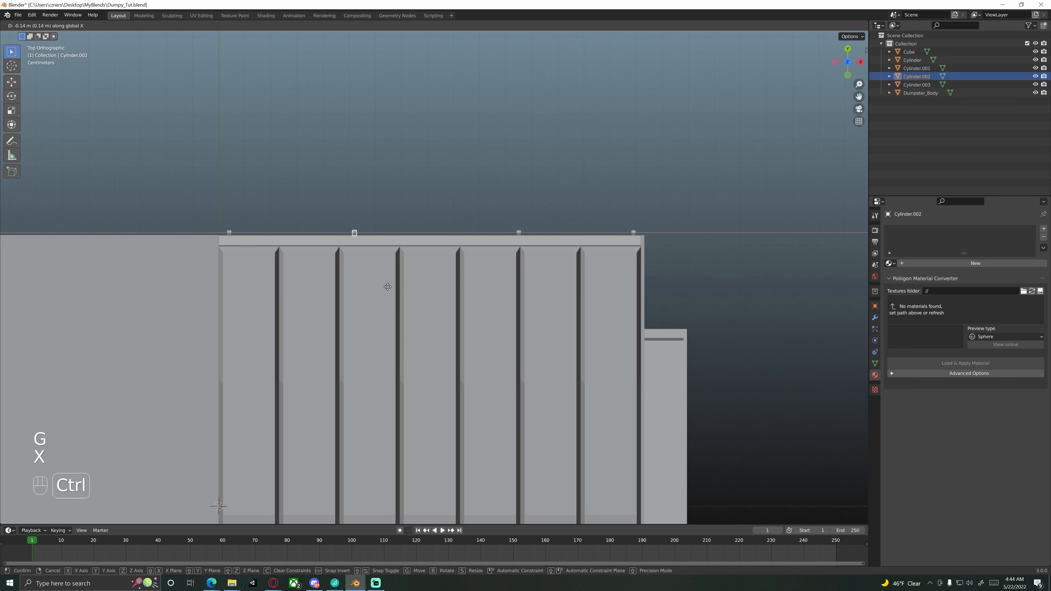
left_click(387, 286)
Move the second hinge from the lid's outer corner by -0.05 m along the X axis, and deselect it.
left_click(518, 233)
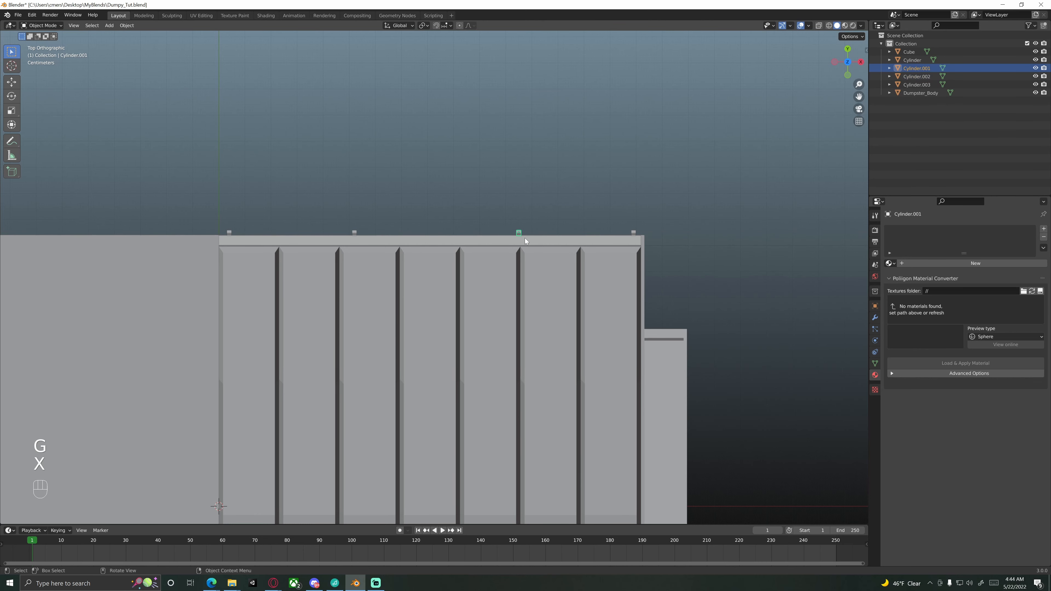
key("f")
key("x")
key("g")
key("x")
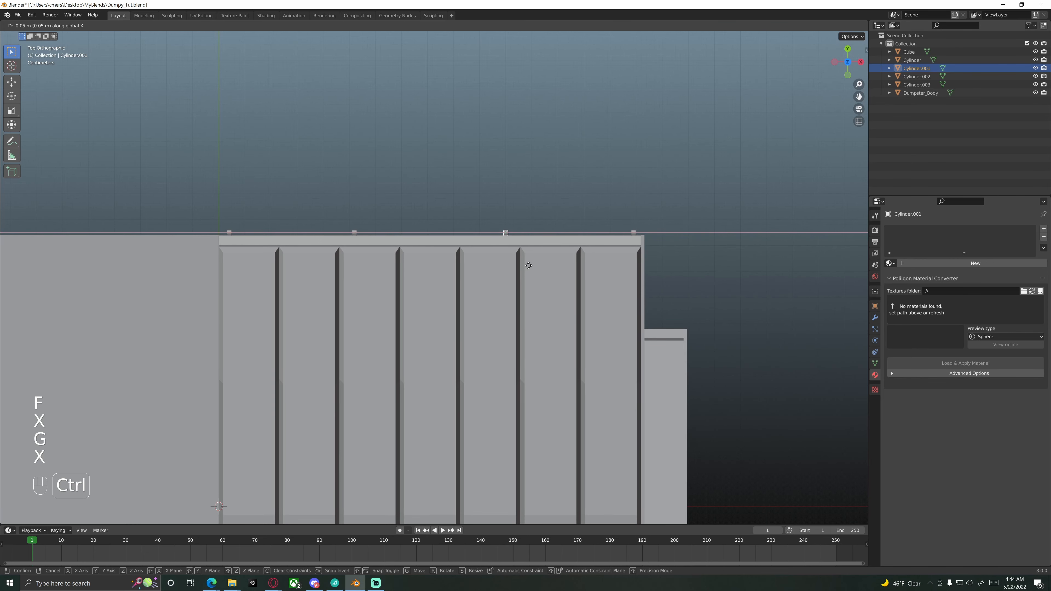
left_click(529, 266)
left_click(528, 165)
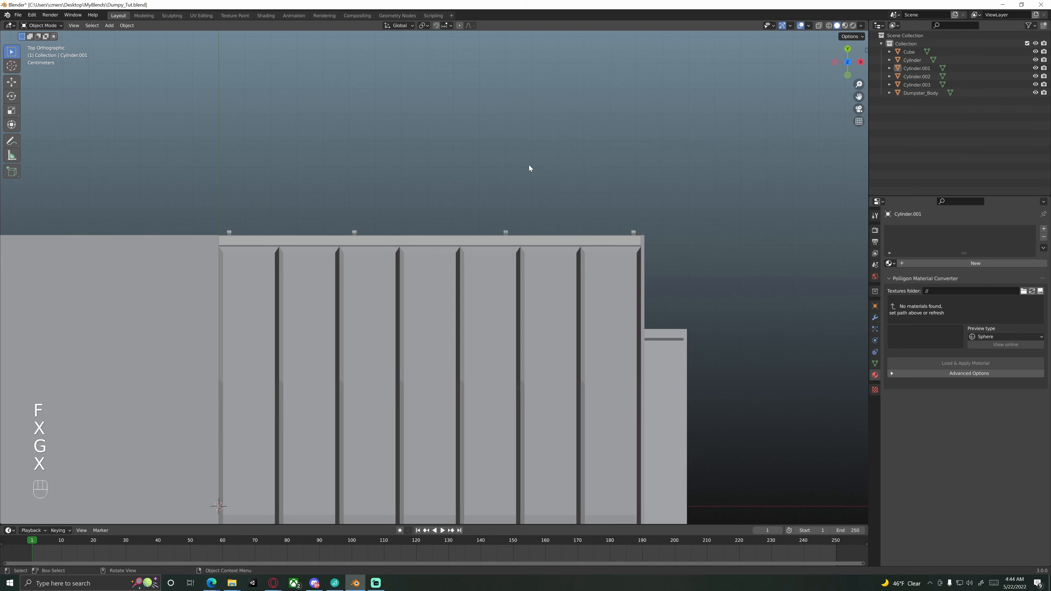
middle_click_drag(541, 218, 514, 195)
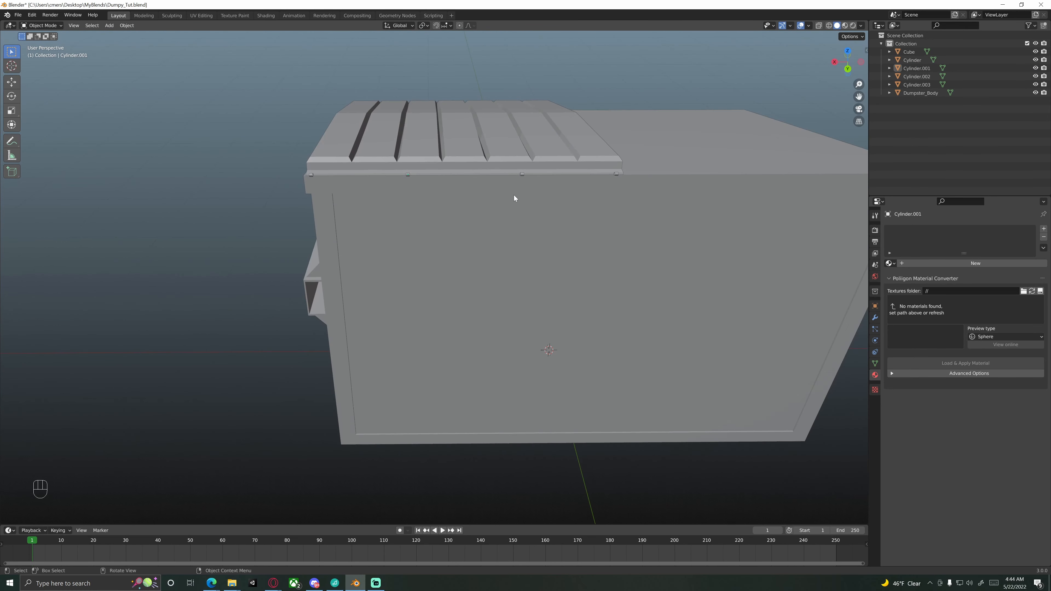
Join the four hinge barrels along the lid's rear edge into a single object and deselect it.
left_click(313, 174)
left_click(407, 175, "shift")
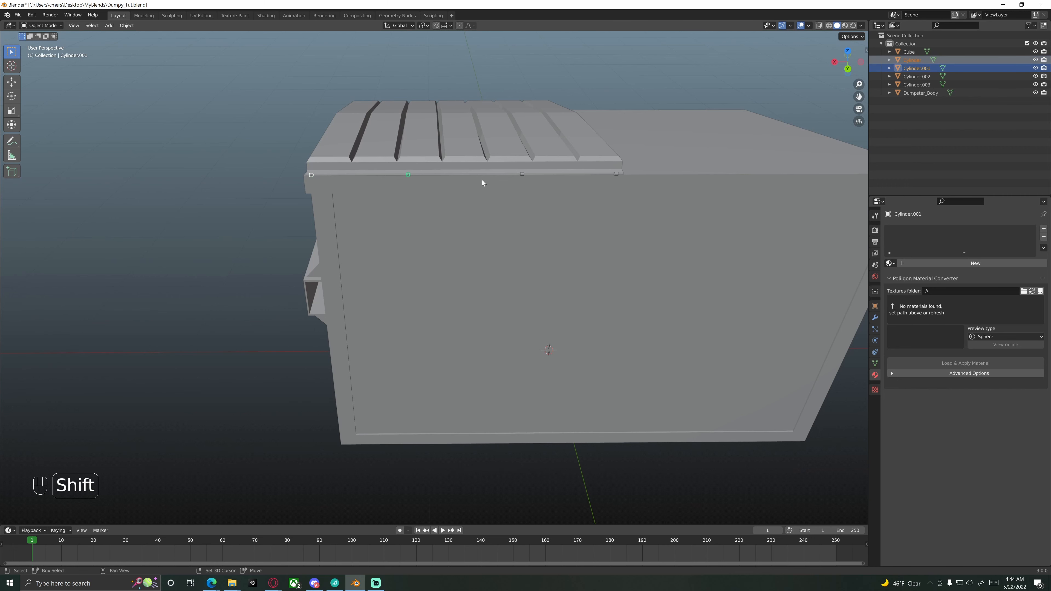
left_click(522, 174, "shift")
left_click(615, 175, "shift")
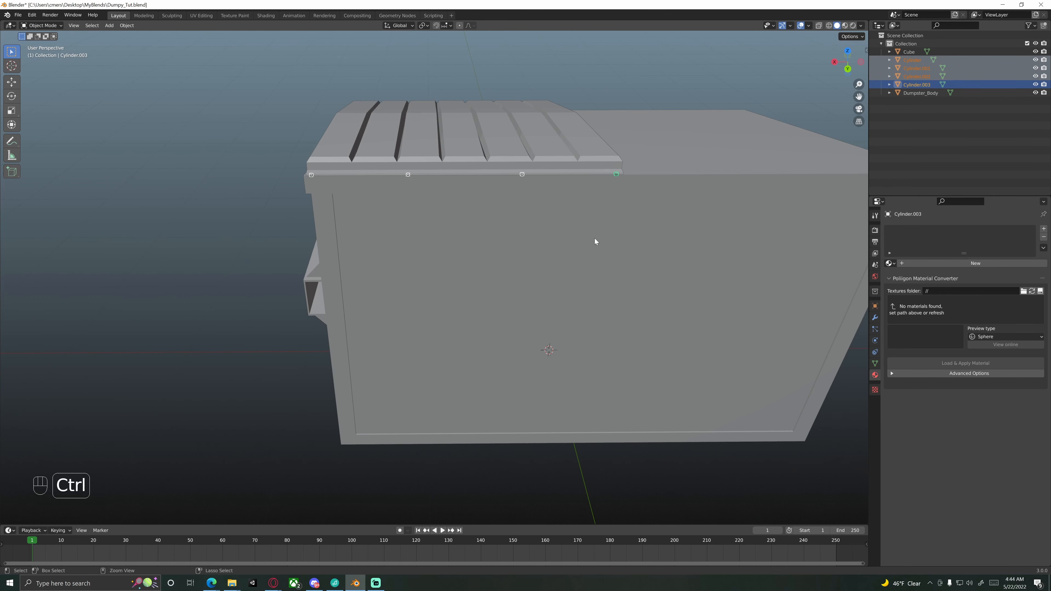
key("ctrl+j")
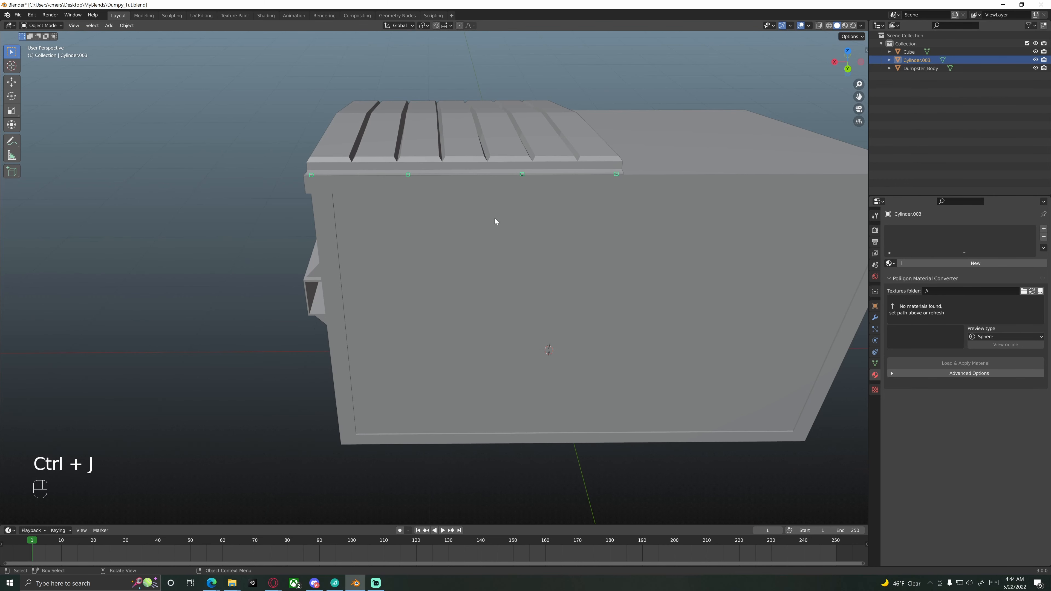
middle_click_drag(392, 156, 495, 274)
left_click(616, 269)
scroll(496, 273, "up", 4)
scroll(472, 261, "down", 3)
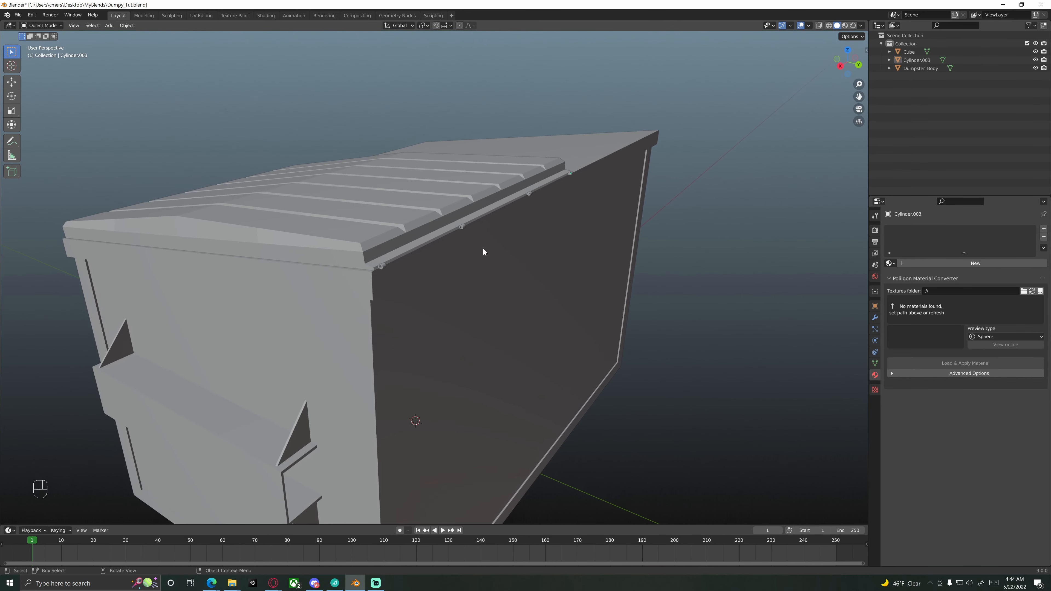
Select the joined hinges and frame their end profile against the lid's rear edge in the right orthographic view.
scroll(483, 248, "up", 3)
left_click(470, 220)
scroll(485, 228, "up", 3)
mouse_move(486, 228)
middle_mouse_down()
mouse_move(497, 224)
mouse_move(362, 221)
mouse_move(500, 227)
middle_mouse_up()
scroll(492, 242, "up", 2)
scroll(493, 243, "down", 1)
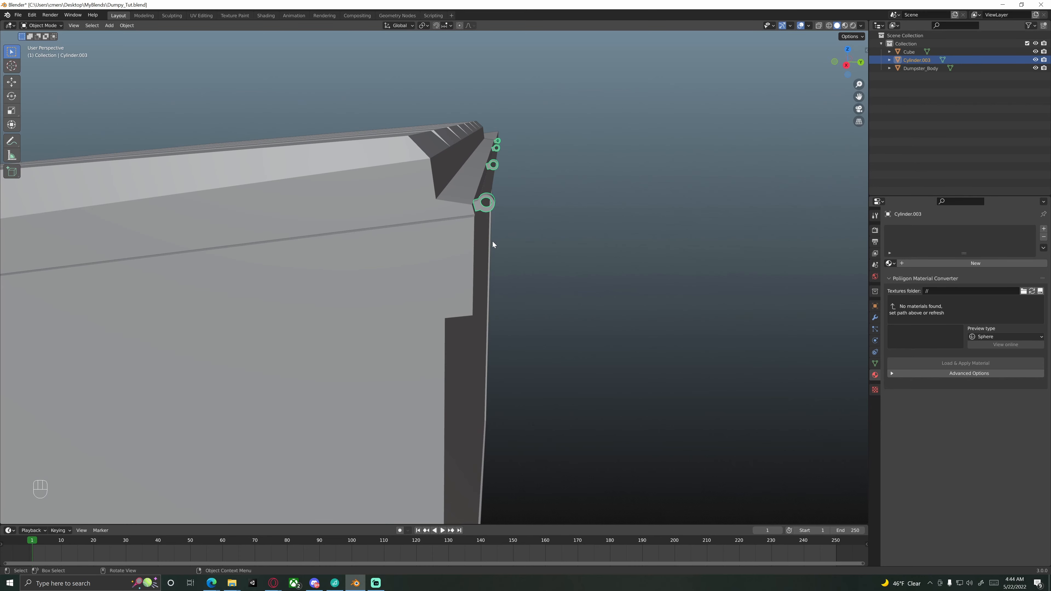
key("KP_1")
key("KP_3")
scroll(531, 125, "up", 3)
middle_click_drag(531, 122, 441, 434, "shift")
middle_click_drag(504, 324, 475, 329, "shift")
scroll(475, 328, "up", 7)
mouse_move(522, 285)
middle_mouse_down("shift")
mouse_move(439, 251)
mouse_move(523, 298)
middle_mouse_up("shift")
scroll(522, 273, "up", 4)
key("s")
key("z")
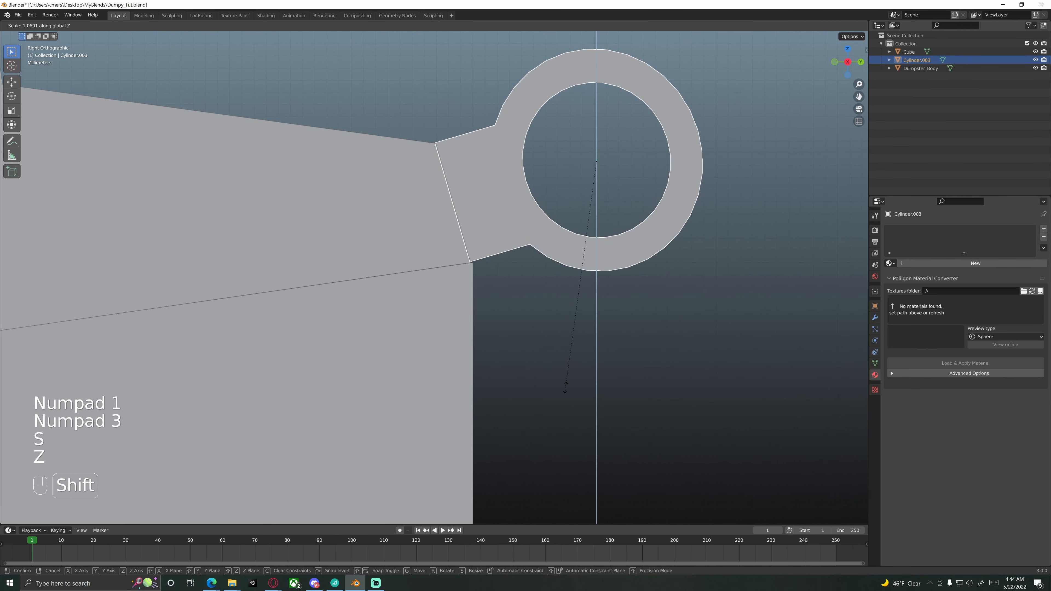
right_click(557, 387)
key("s")
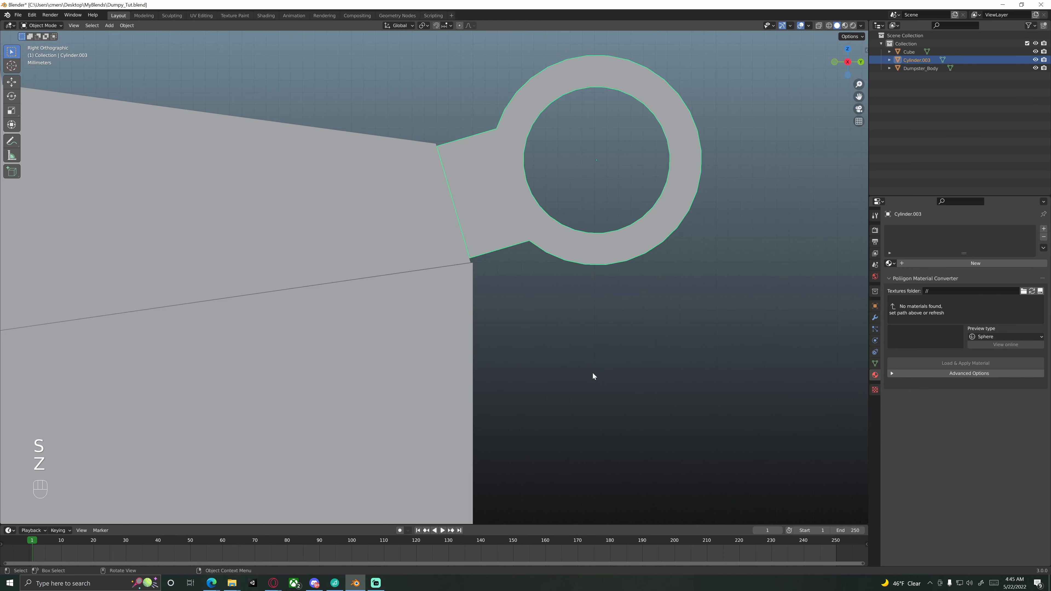
key("z")
left_click(602, 393)
middle_click_drag(591, 369, 363, 193)
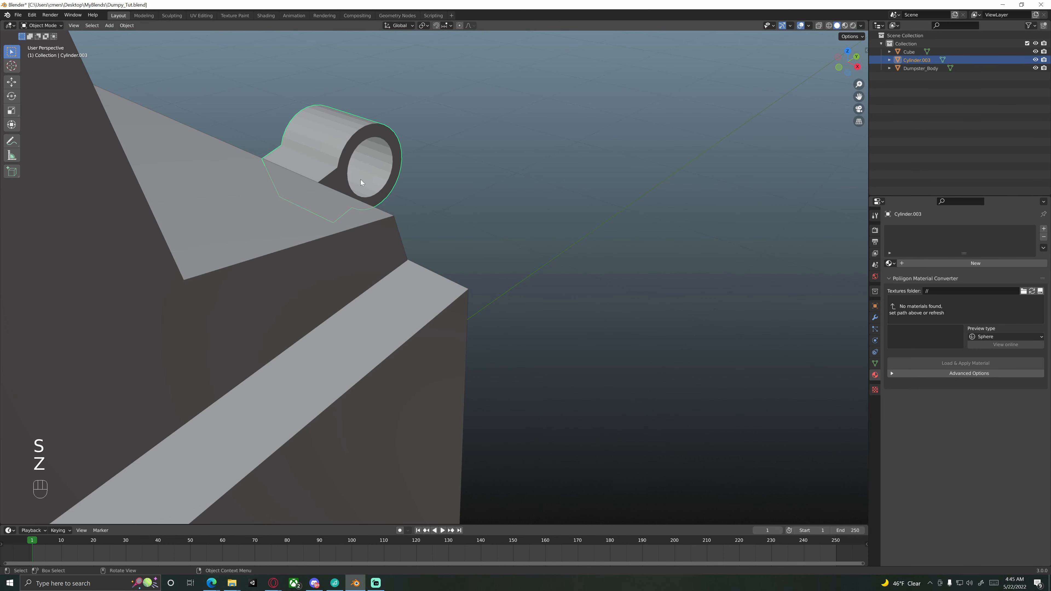
middle_click_drag(405, 221, 416, 235)
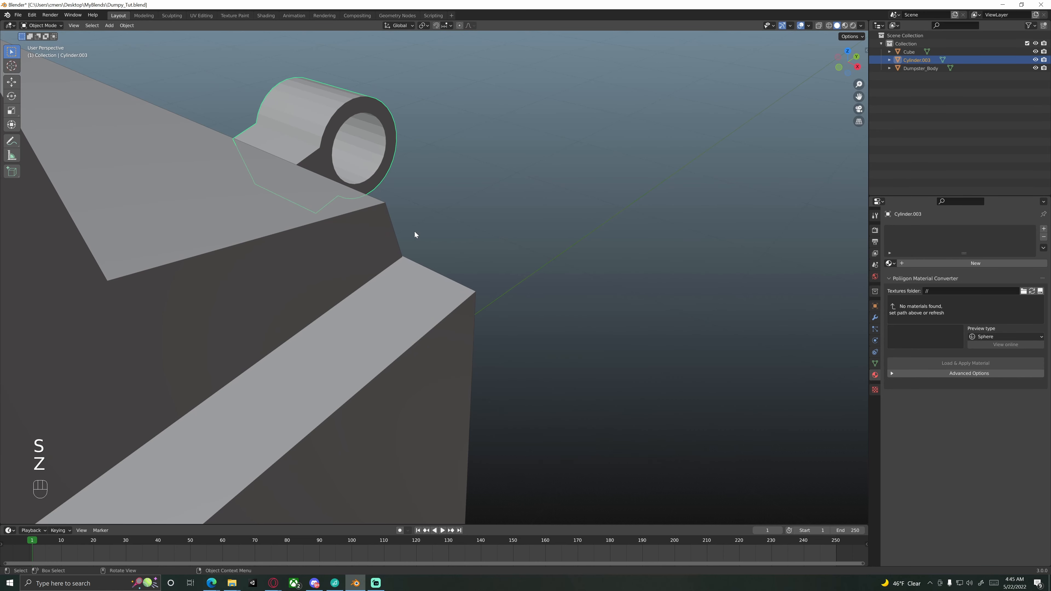
Scale the joined hinges by a factor of 1.070 along the Z axis in the right orthographic view.
key("KP_3")
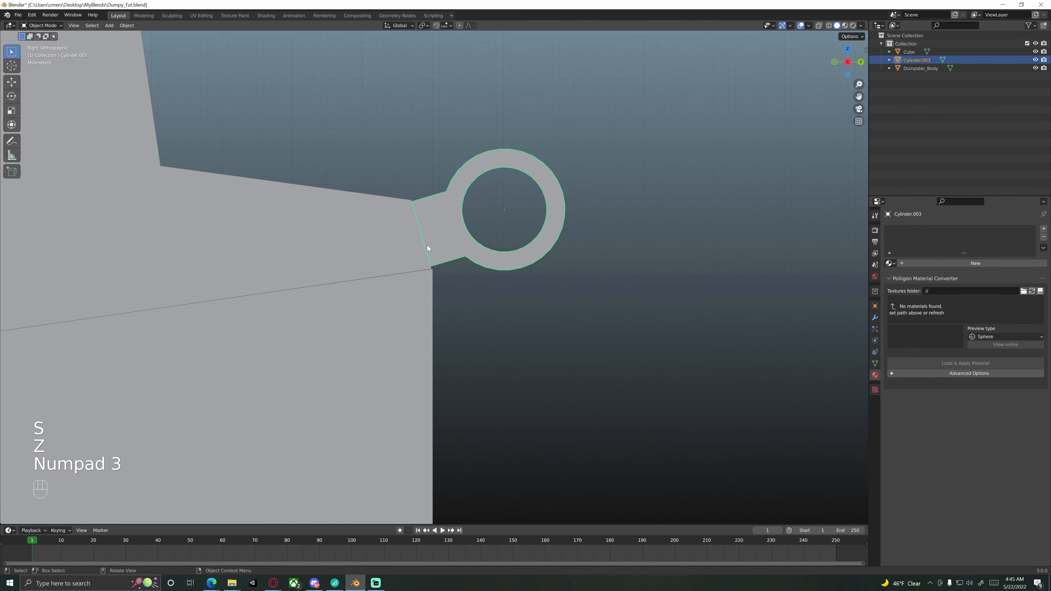
scroll(439, 248, "up", 3)
key("s")
key("z")
key("shift")
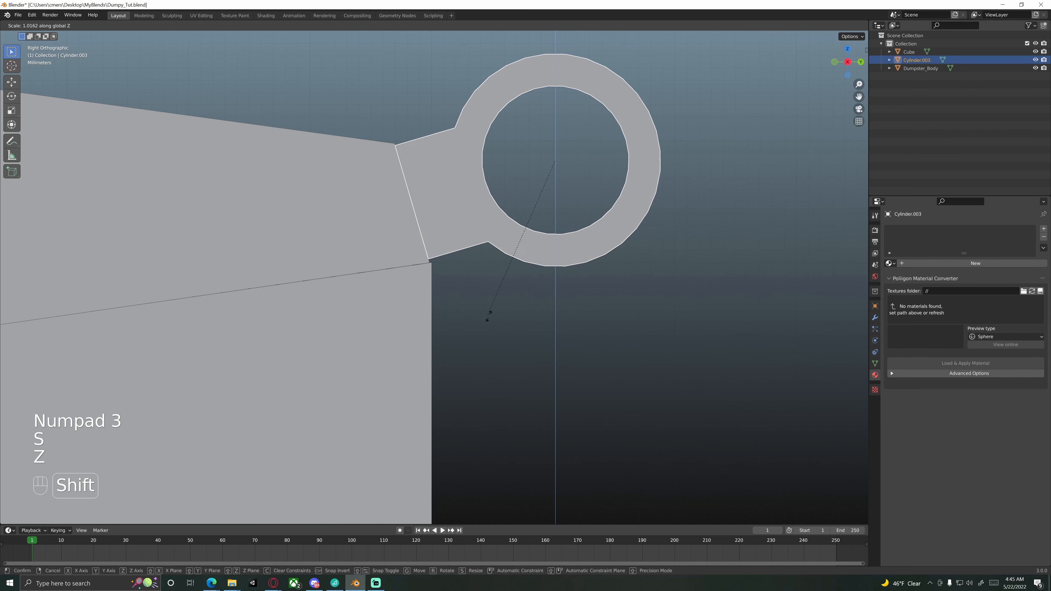
left_click(559, 444)
Move the joined hinges 0.000104 m along Y and -0.000062 m along Z to meet the lid's rear edge.
scroll(525, 344, "up", 5)
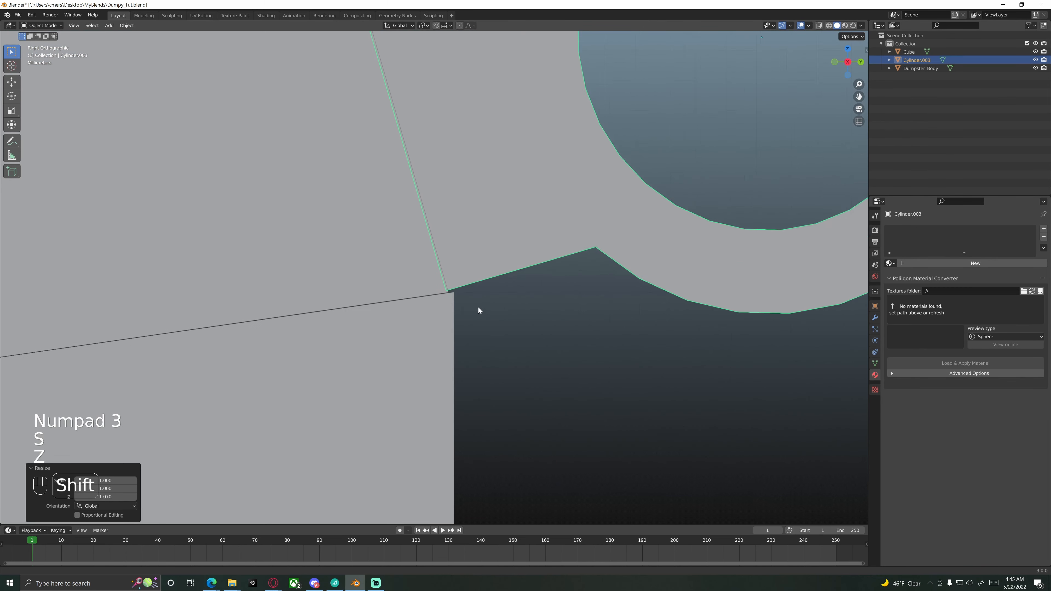
key("g")
key("shift")
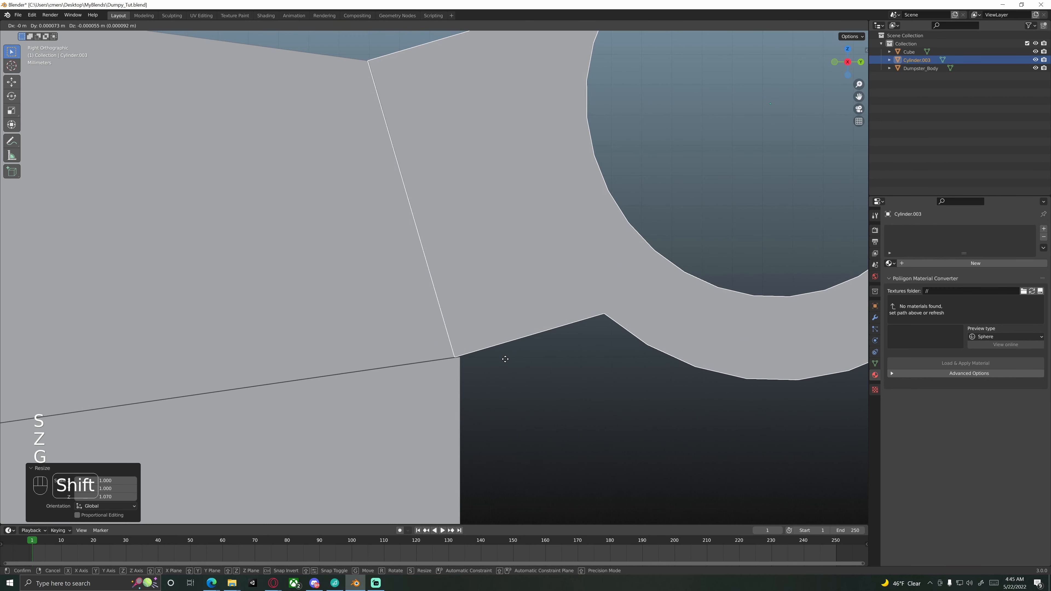
left_click(515, 361)
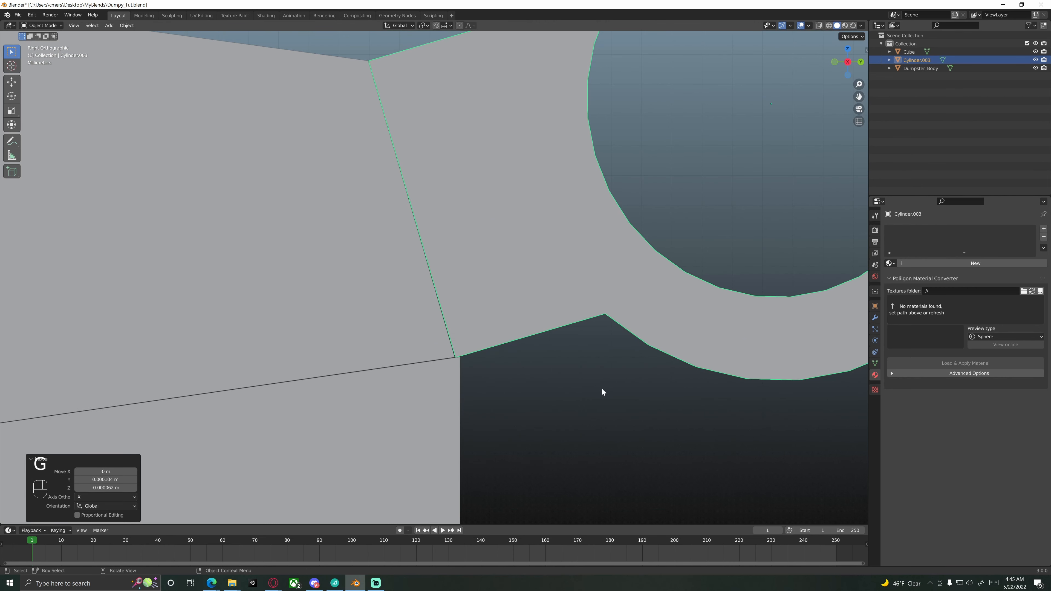
Rotate the joined hinges about 0.09° in the side view and nudge them about 0.00003 m down onto the lid edge.
key("r")
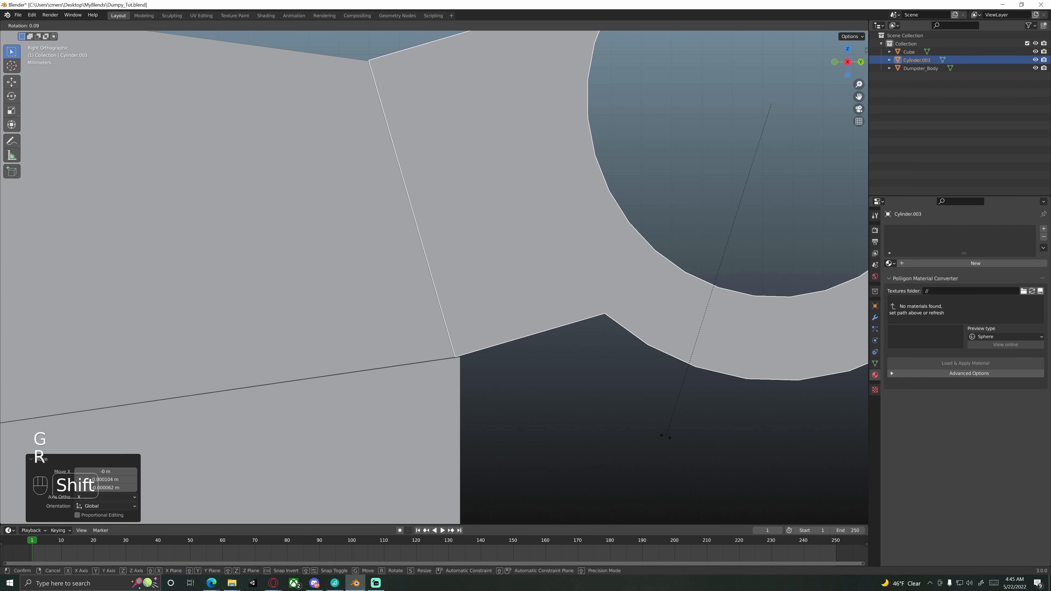
left_click(665, 436)
key("g")
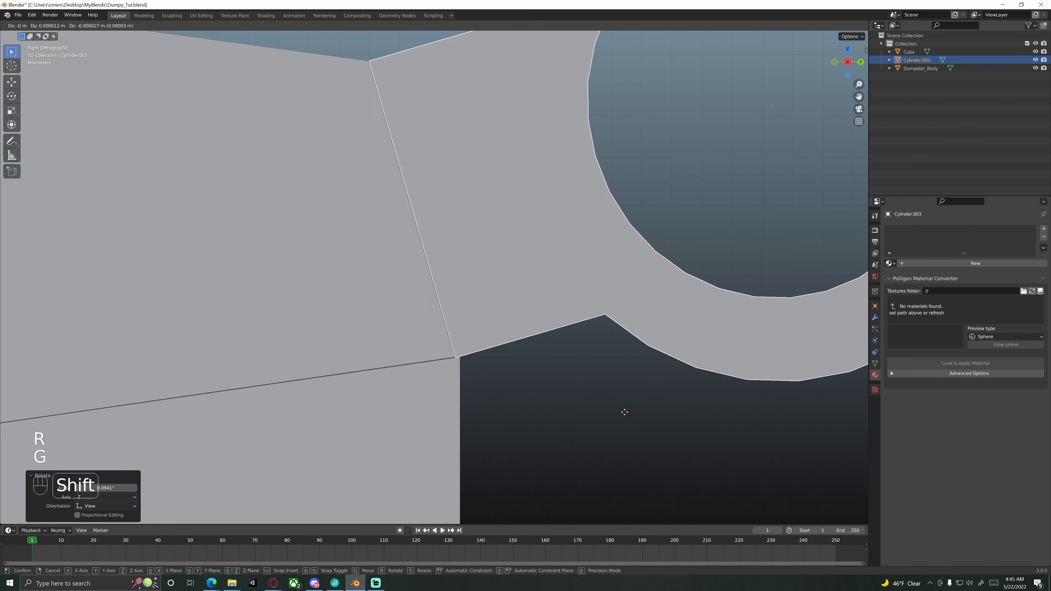
left_click(620, 413)
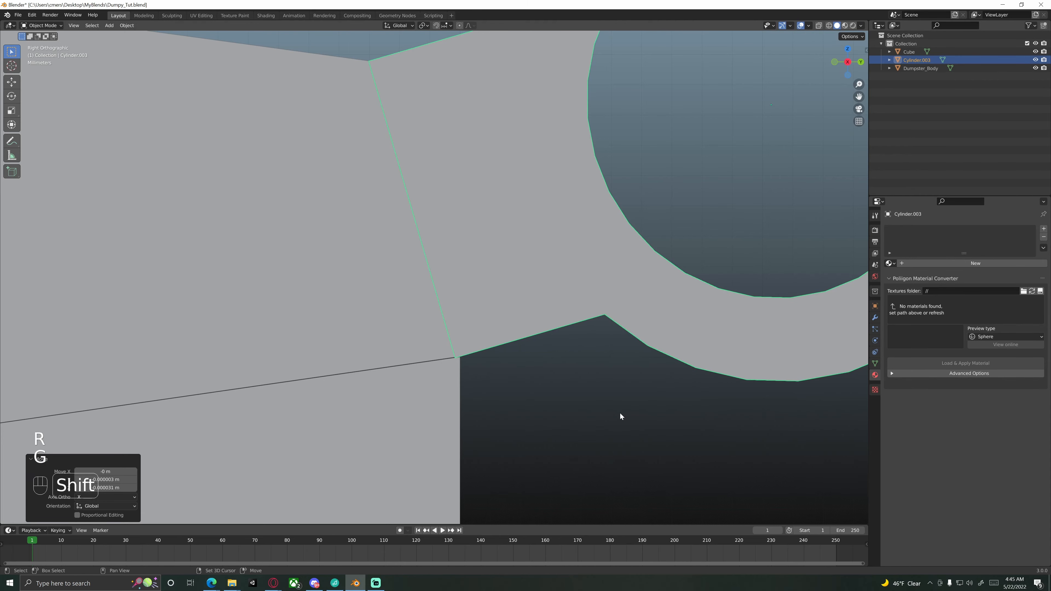
left_click(519, 379)
Select the ribbed lid and set the transform pivot point to the 3D Cursor.
scroll(537, 366, "down", 8)
scroll(505, 291, "down", 5)
middle_click_drag(493, 353, 551, 300)
left_click(479, 324)
middle_click_drag(479, 324, 506, 303)
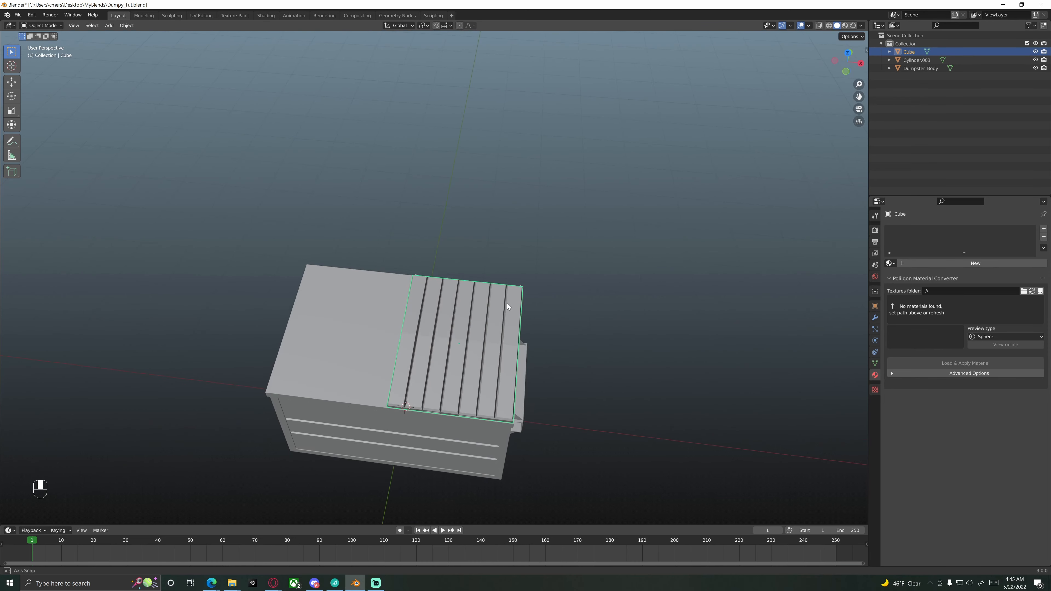
left_click(426, 25)
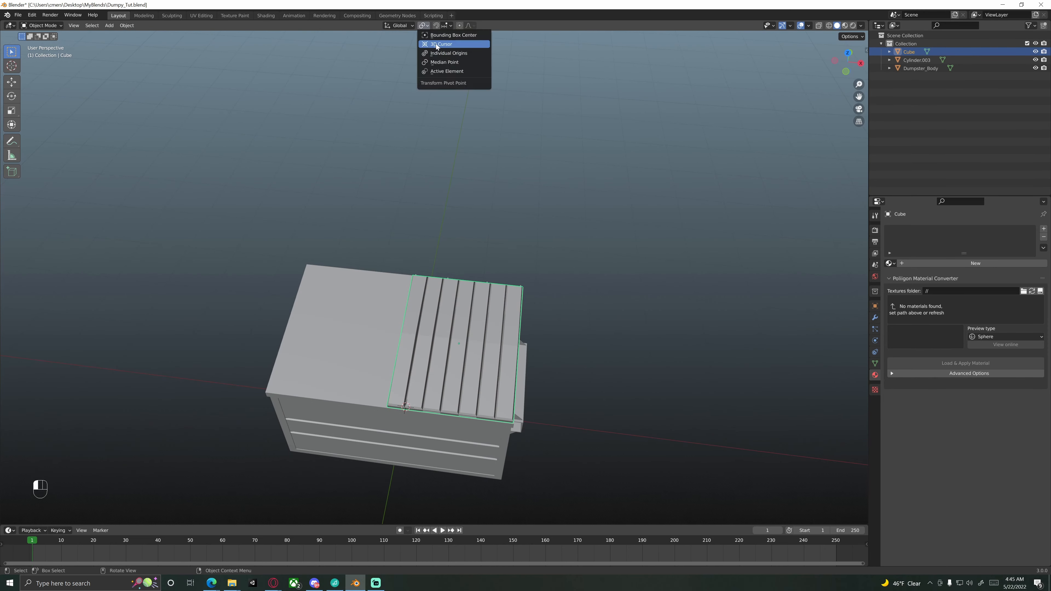
left_click(436, 44)
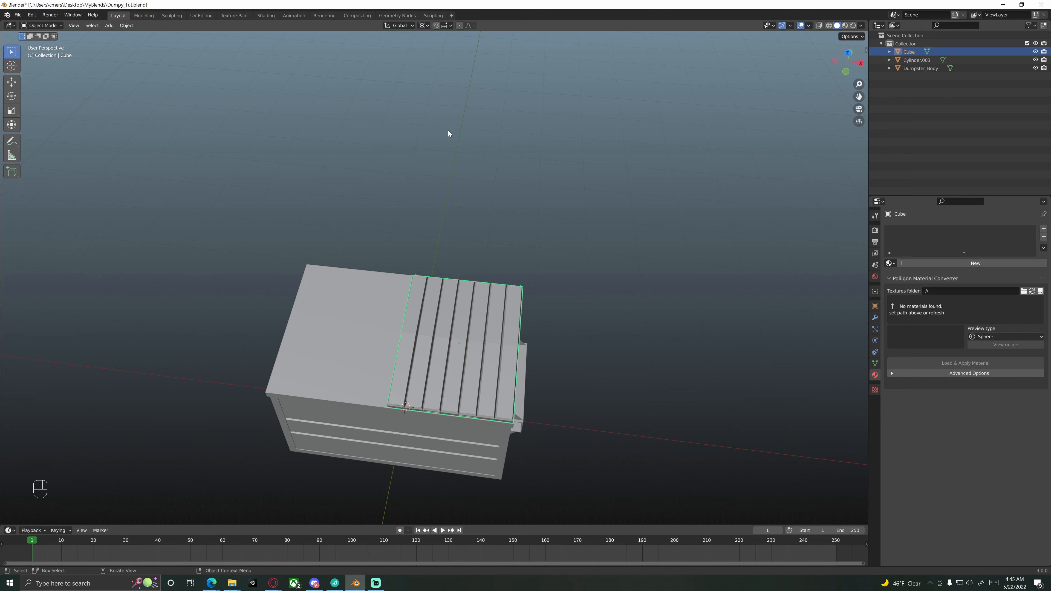
Duplicate the lid and mirror the copy onto the dumpster's uncovered half by scaling it -1 along the X axis.
key("shift+d")
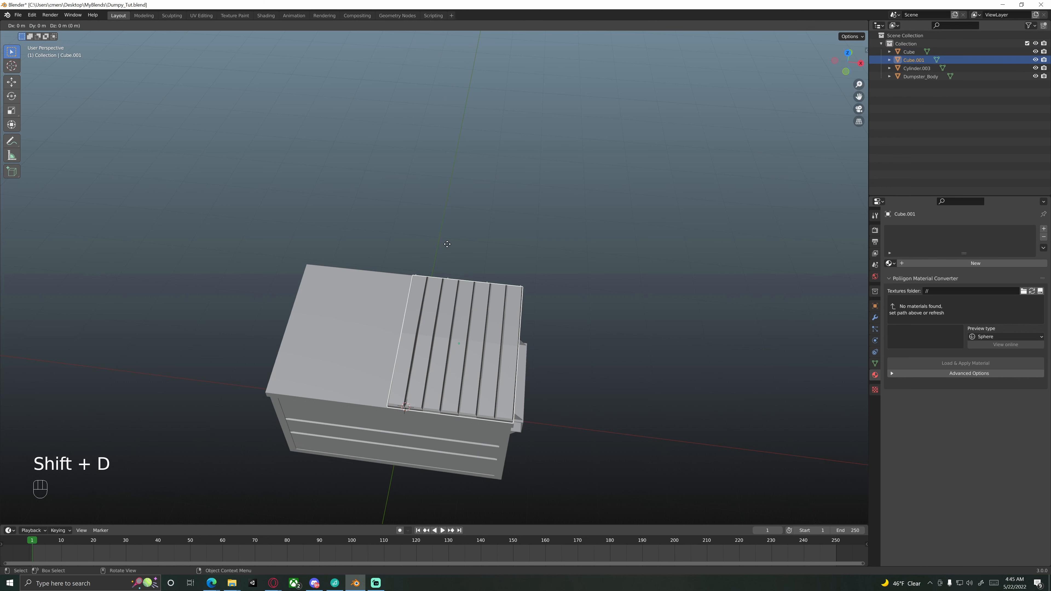
key("s")
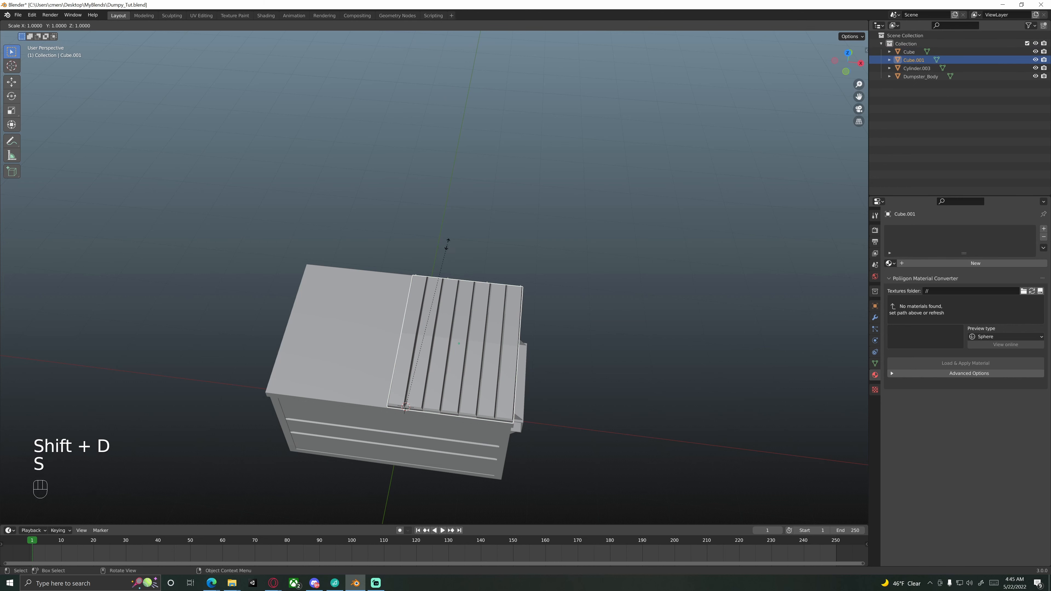
key("x")
key("minus")
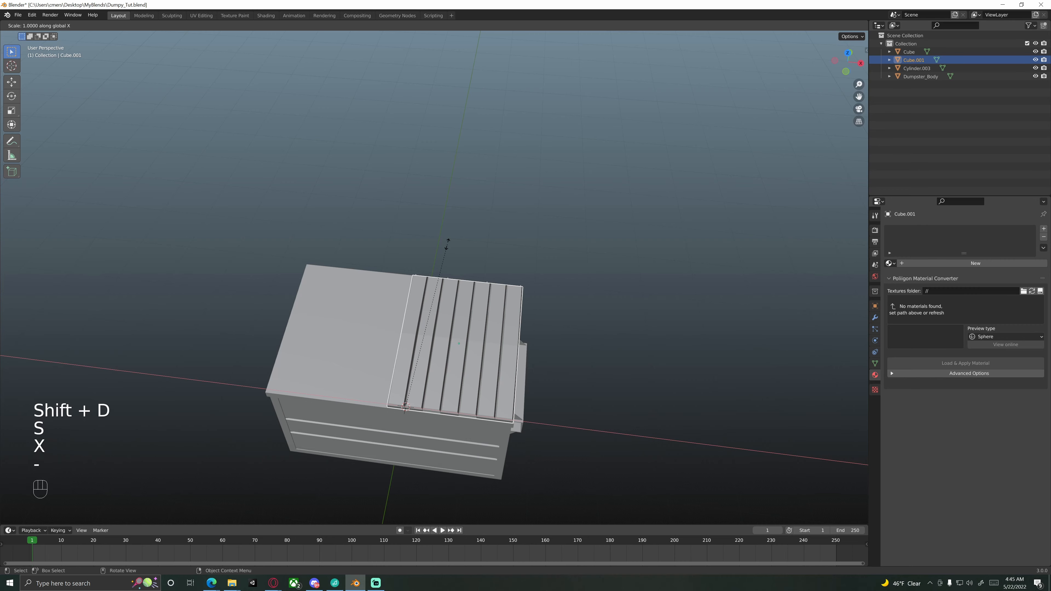
key("1")
key("Return")
Duplicate the joined hinges, scale the copy by -1 along X to mirror it onto the other lid, and deselect it.
middle_click_drag(447, 244, 463, 284)
left_click(455, 269)
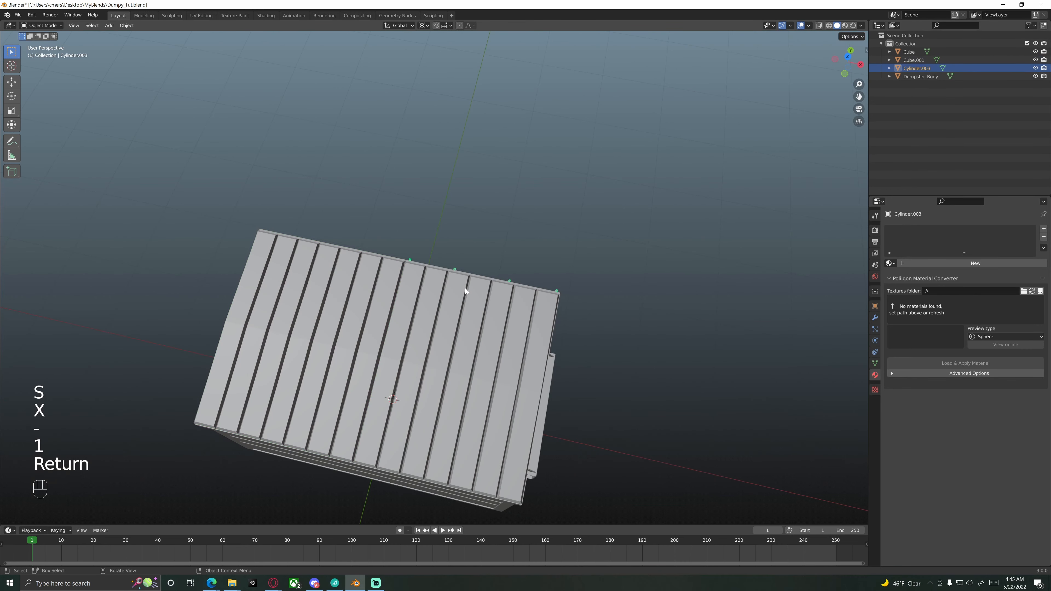
key("shift+d")
type("sx-1")
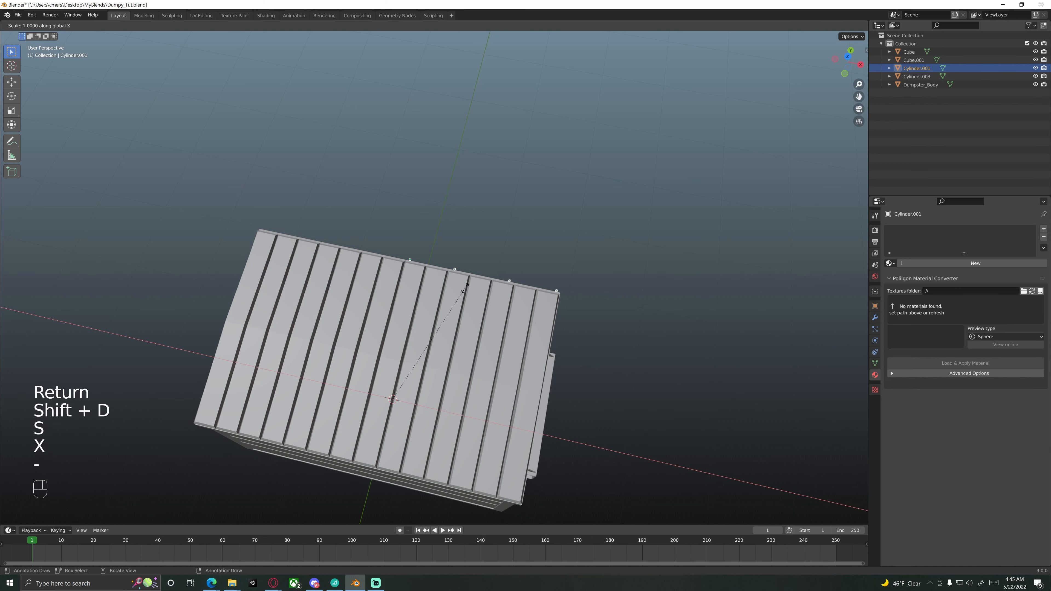
key("Return")
left_click(478, 205)
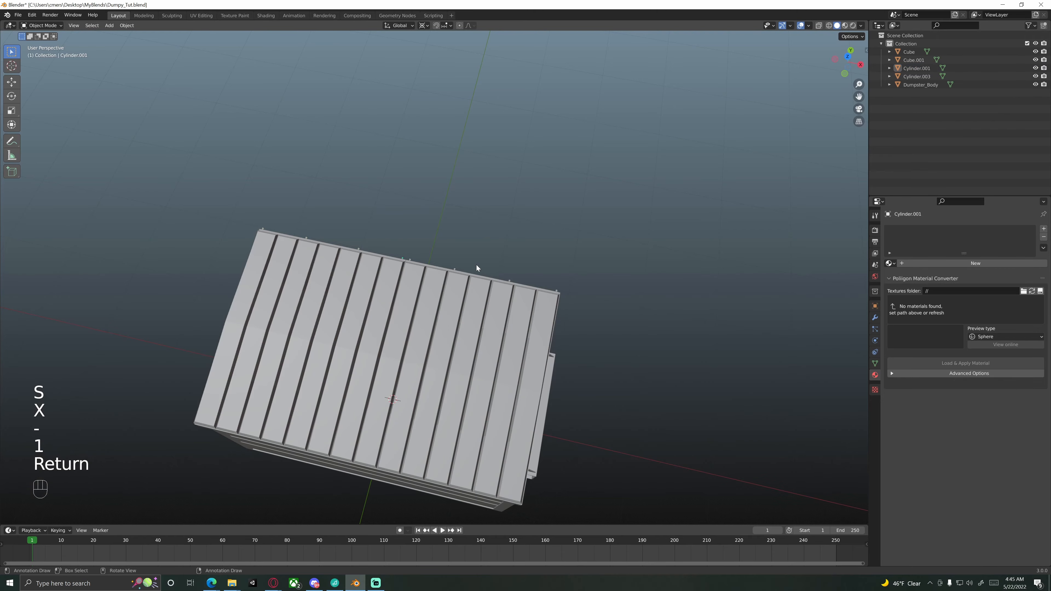
Add a cylinder mesh with 32 vertices, 1 m radius and 2 m depth at the world origin.
middle_click_drag(476, 265, 471, 232)
scroll(422, 224, "down", 5)
middle_click_drag(349, 227, 400, 258)
scroll(400, 257, "down", 2)
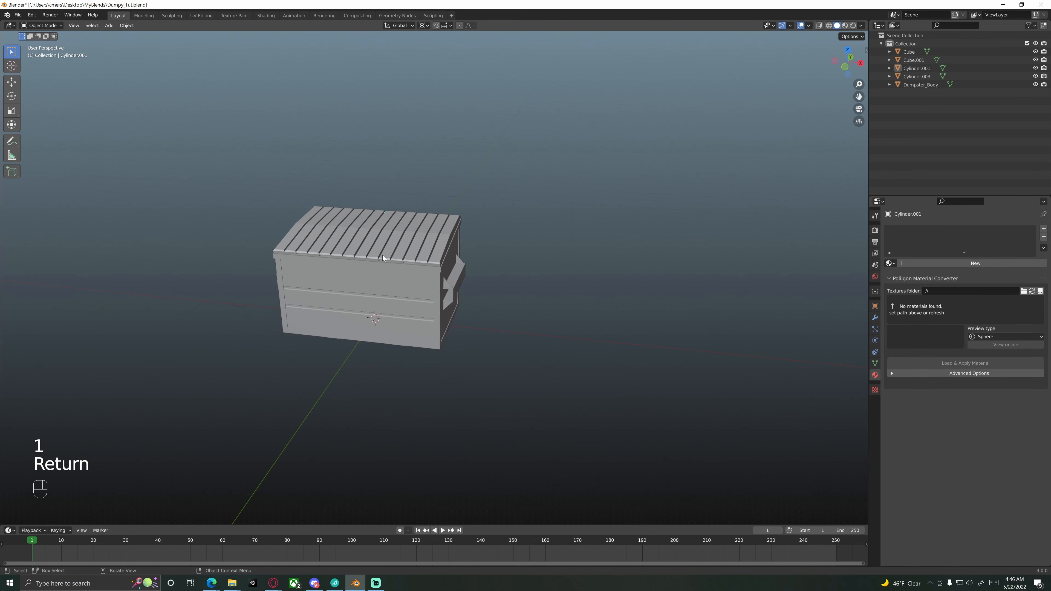
key("shift+a")
mouse_move(388, 259)
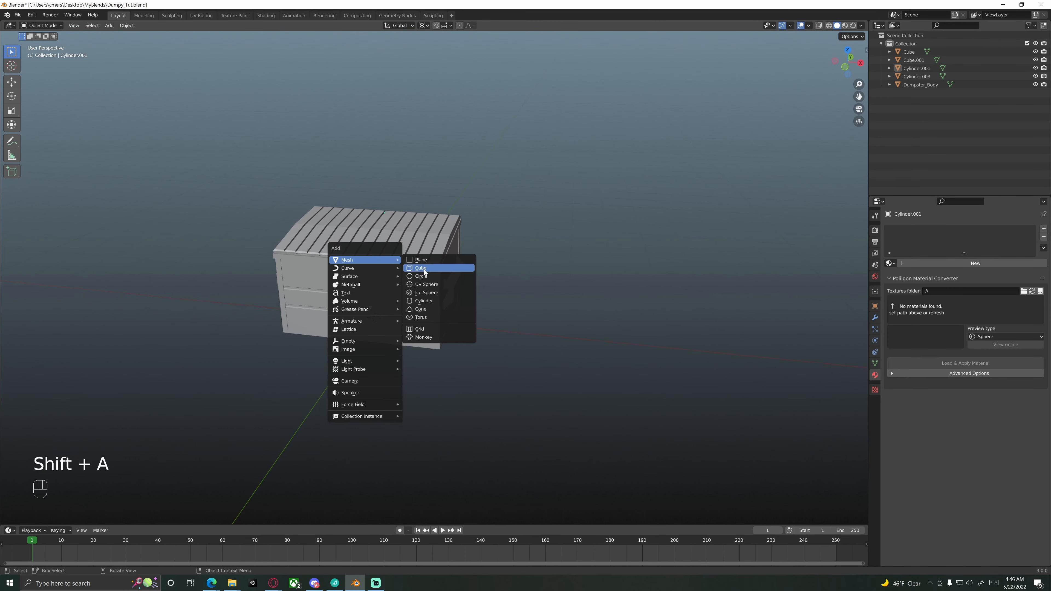
left_click(428, 301)
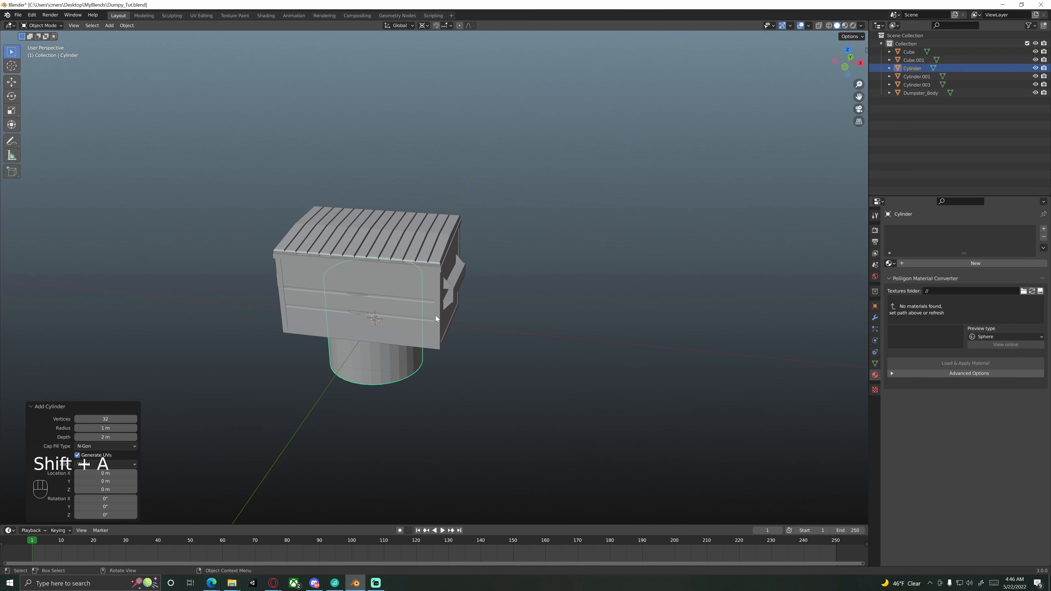
Rotate the new cylinder -90° in the front view and move it 3.3 m up along the Z axis.
key("KP_1")
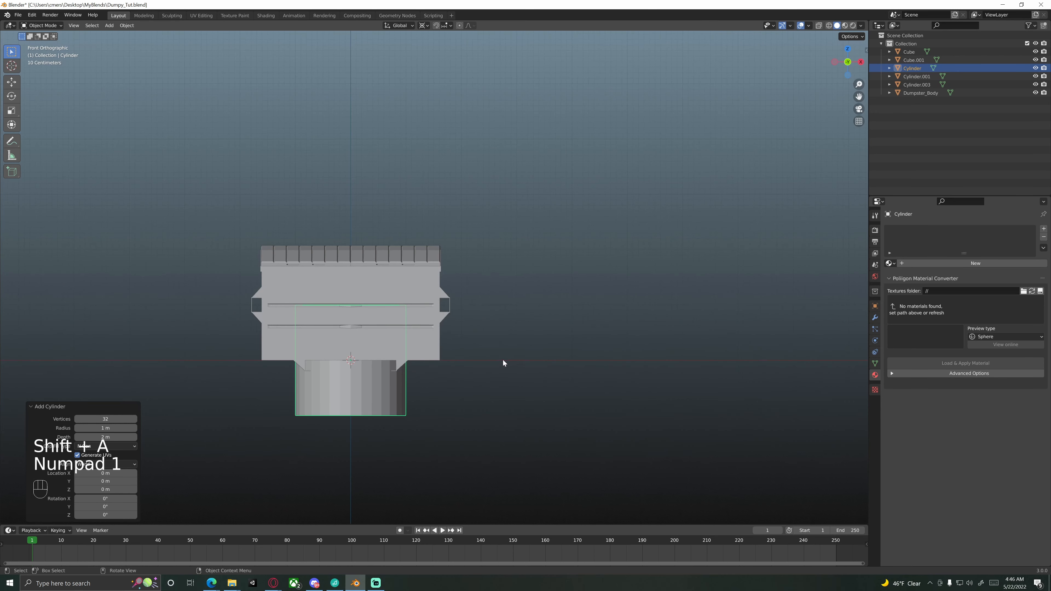
key("r")
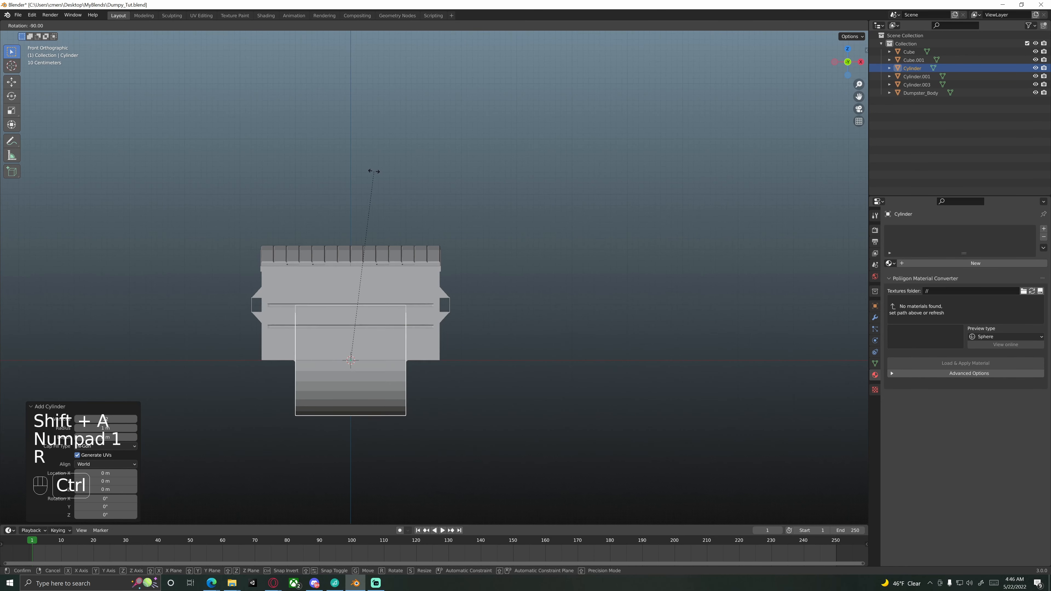
left_click(375, 171)
key("g")
key("z")
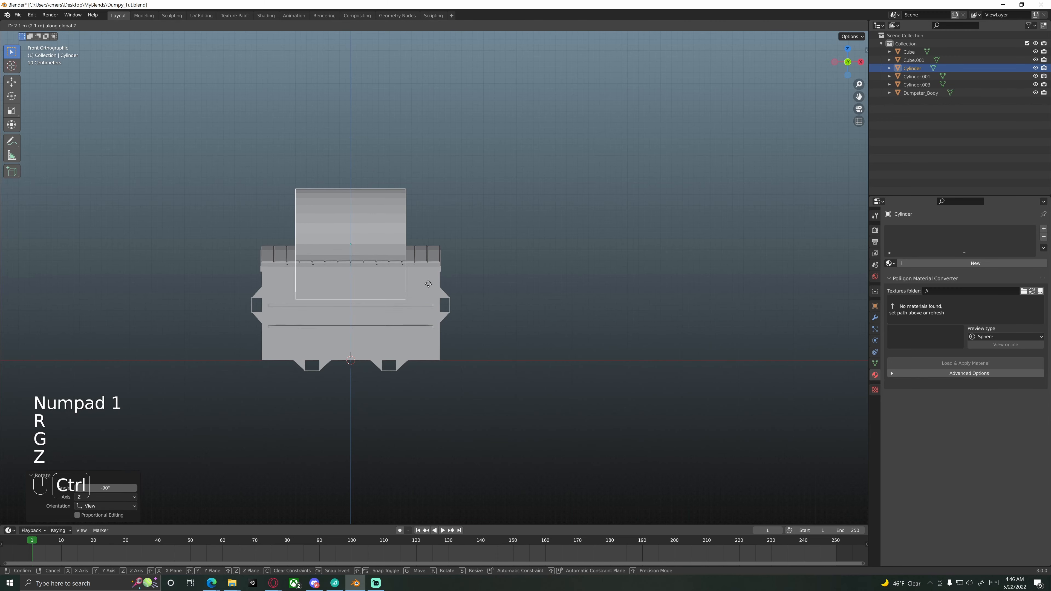
left_click(432, 218, "ctrl")
Set the transform pivot point to the object instead of the 3D cursor, and scale the cylinder uniformly by 0.1.
scroll(433, 282, "up", 5)
middle_click_drag(436, 296, 584, 392, "shift")
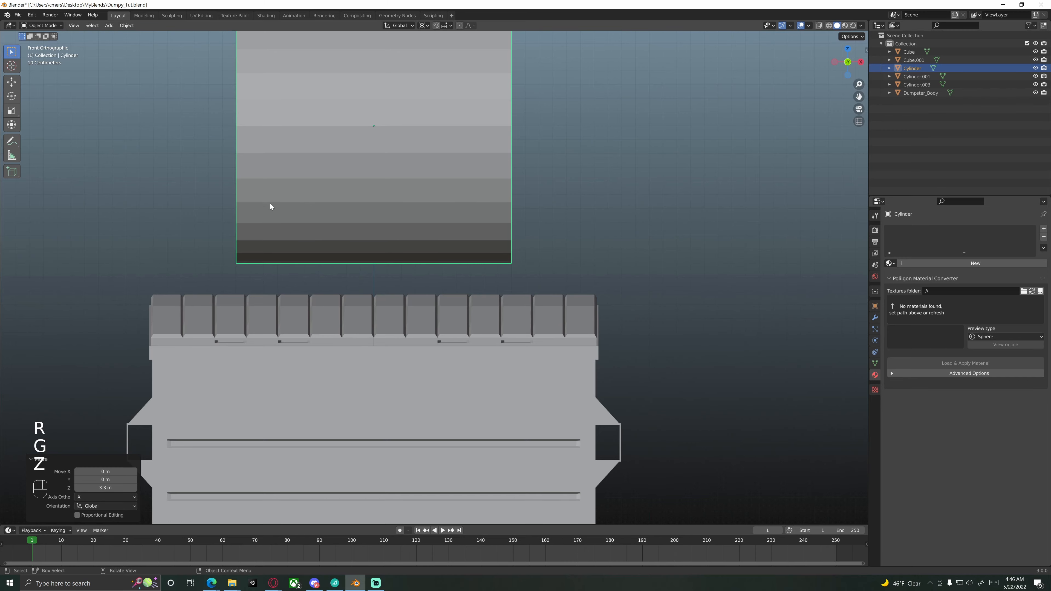
scroll(375, 219, "down", 4)
scroll(397, 234, "up", 3)
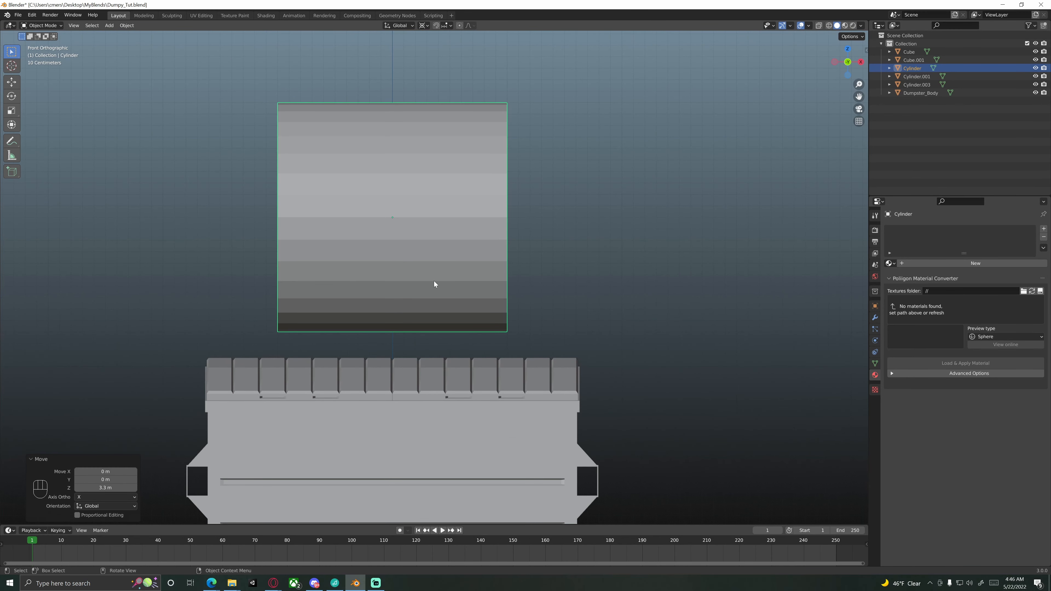
key("s")
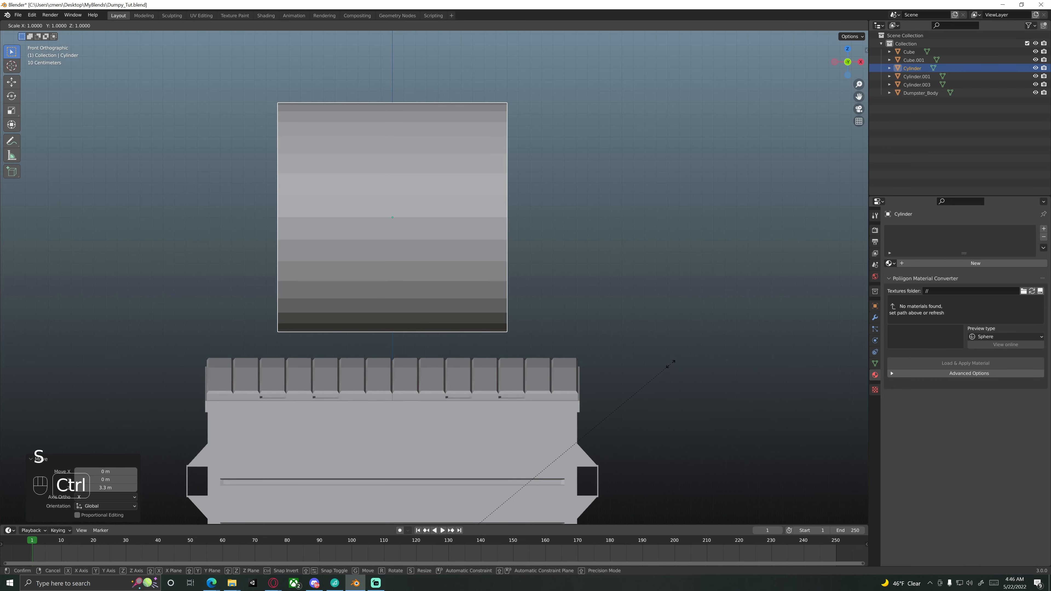
right_click(464, 145)
left_click(424, 27)
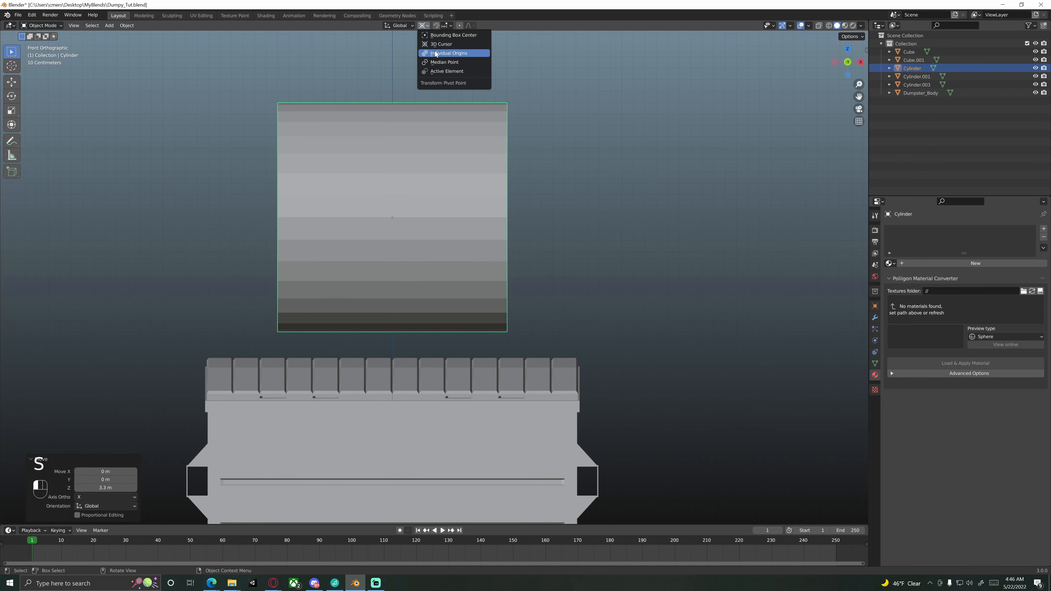
left_click(437, 68)
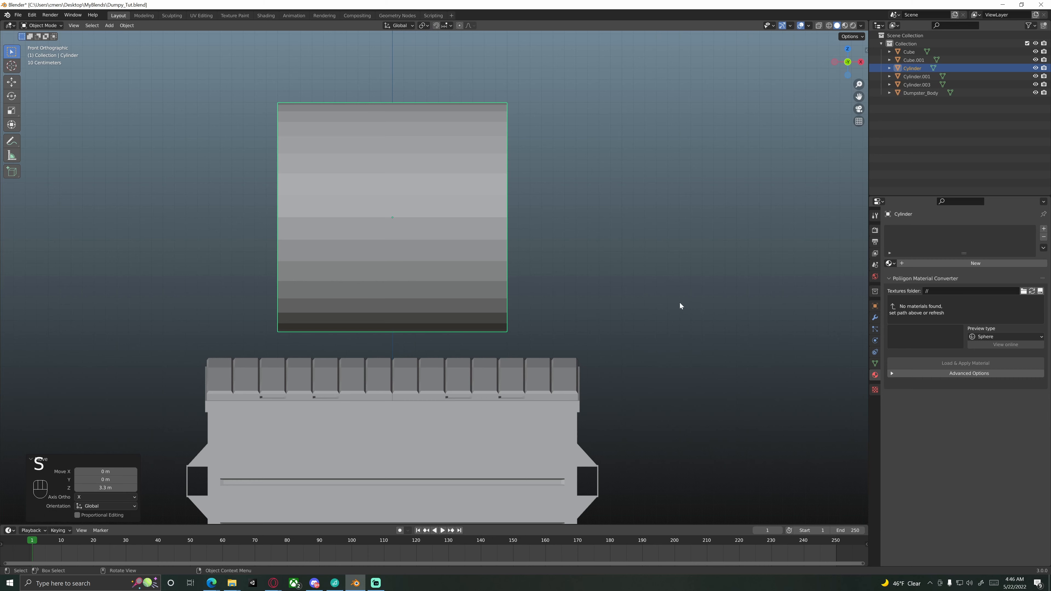
key("s")
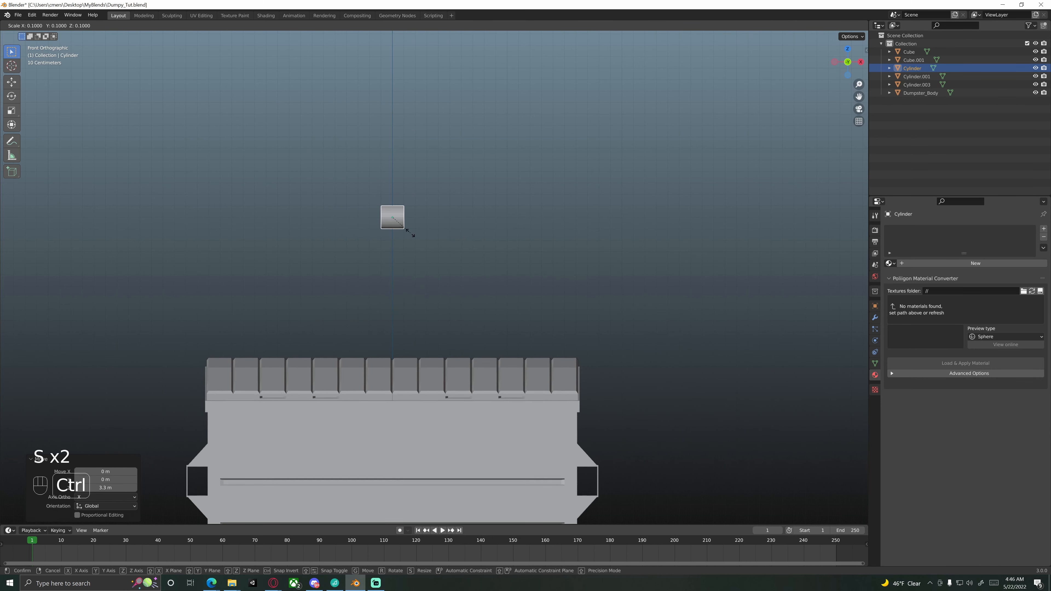
left_click(410, 235)
In the right side view, move the small cylinder 1.2 m along the Y axis, past the dumpster's rear edge.
key("KP_3")
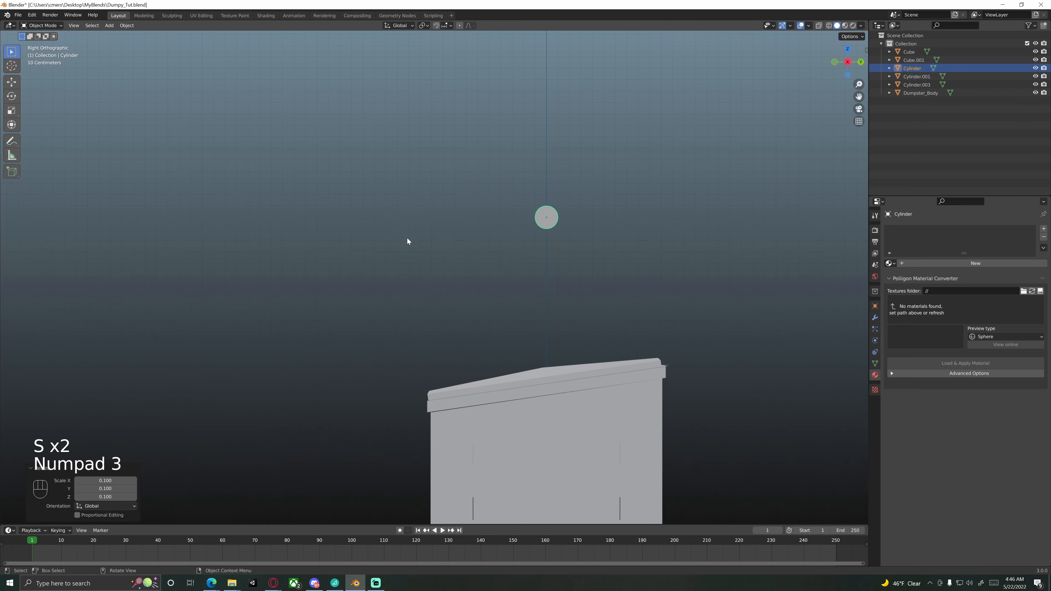
middle_click_drag(488, 252, 248, 244, "shift")
key("g")
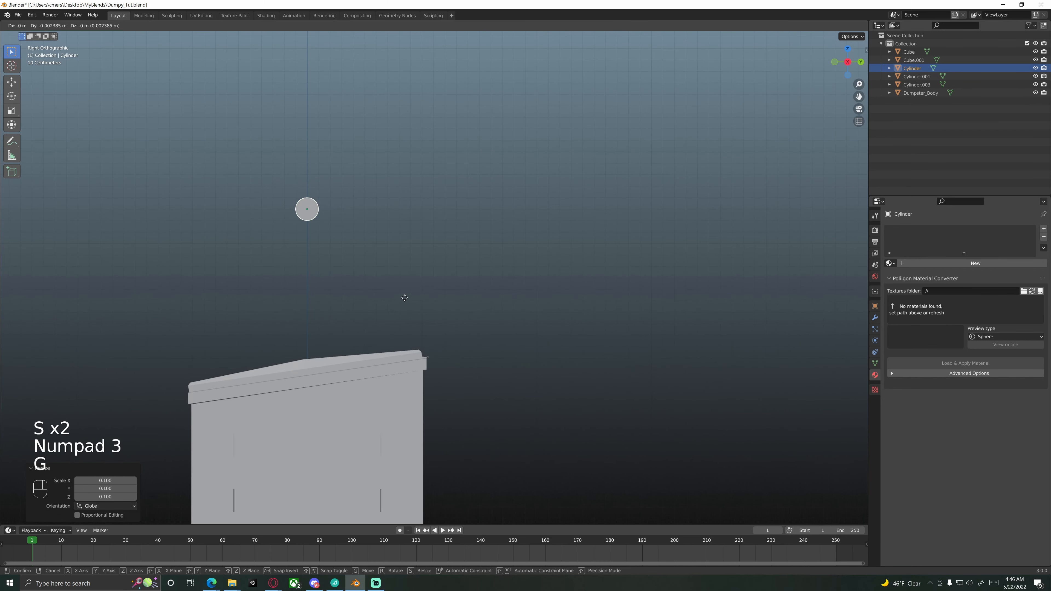
key("y")
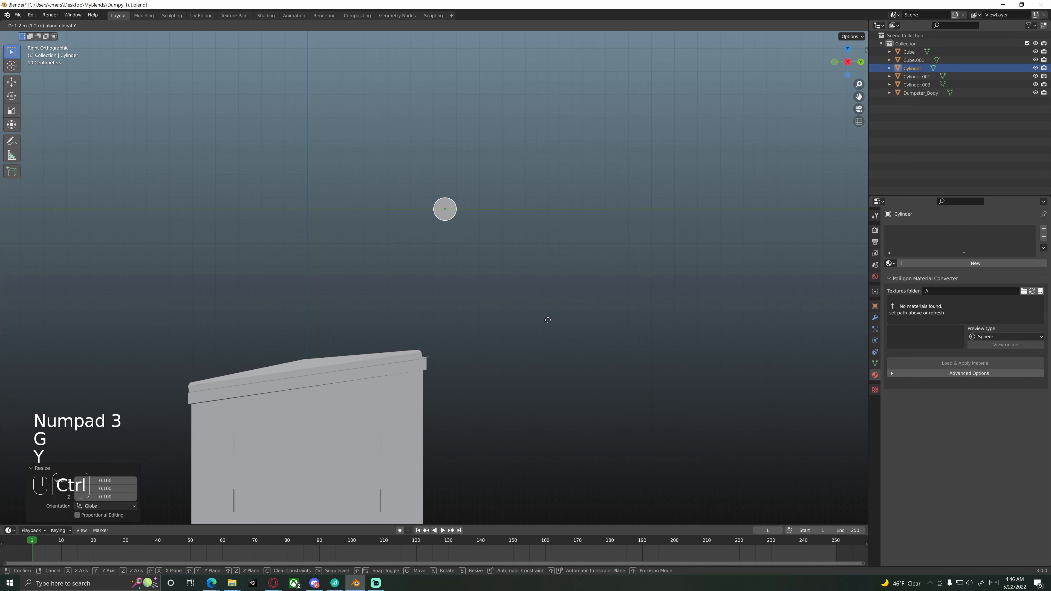
left_click(547, 323, "ctrl")
Scale the cylinder uniformly by 0.2 and move it -1.3 m along the Z axis to hinge height.
key("s")
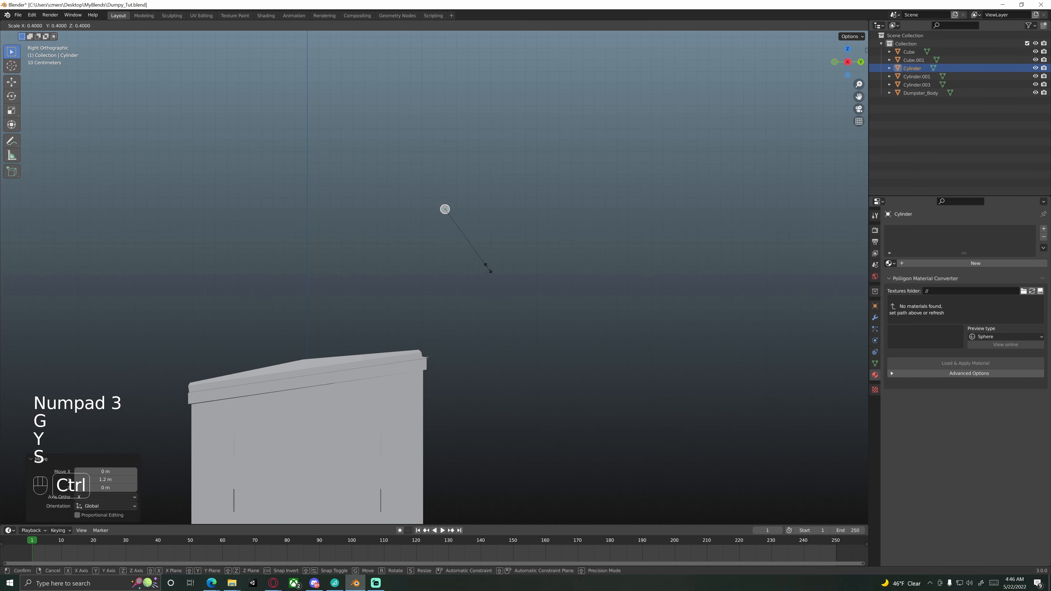
left_click(470, 248, "ctrl")
key("g")
key("z")
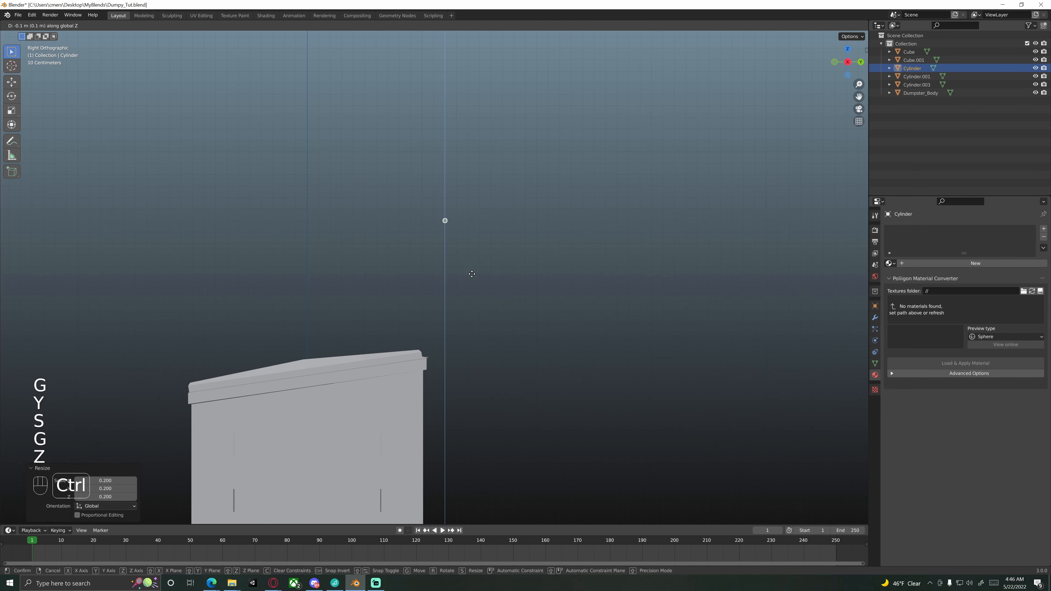
left_click(466, 399, "ctrl")
Move the cylinder -0.15 m along the Y axis onto the hinge barrel at the lid's rear edge.
middle_click_drag(469, 394, 450, 289, "shift")
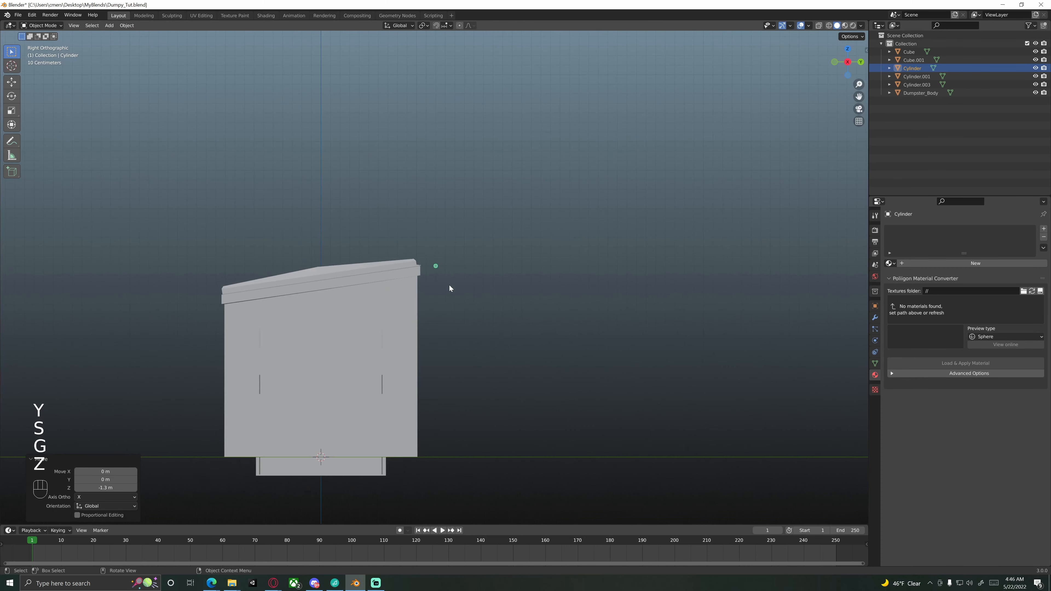
scroll(453, 284, "up", 5)
scroll(451, 281, "up", 4)
key("g")
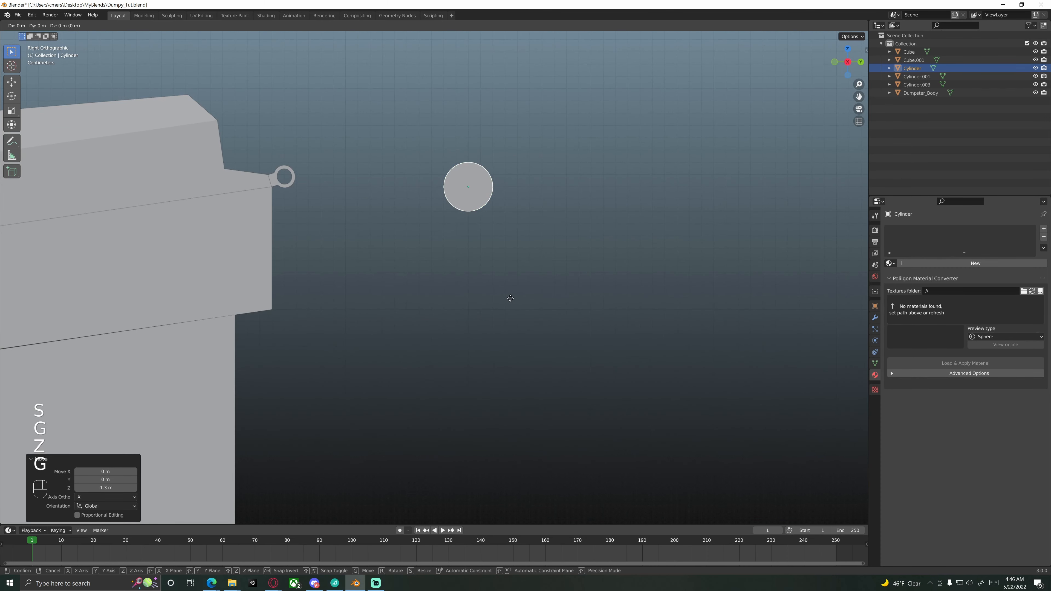
key("y")
left_click(329, 269, "ctrl")
Raise the cylinder 0.008 m along Z to centre it on the hinge barrel, and scale it uniformly by 0.3.
middle_click_drag(329, 270, 422, 309, "shift")
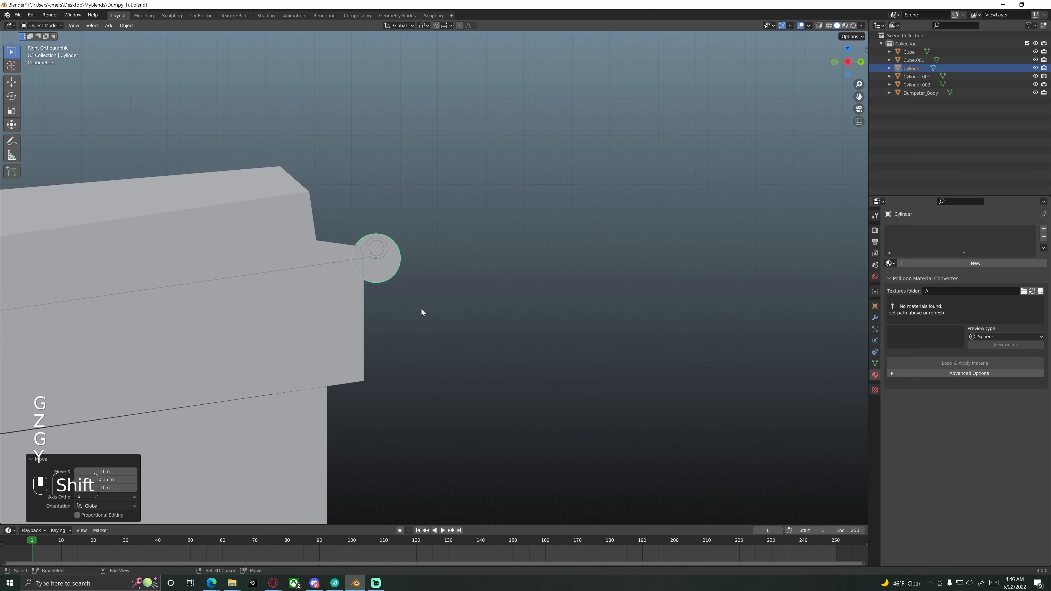
scroll(413, 302, "up", 3)
key("g")
key("z")
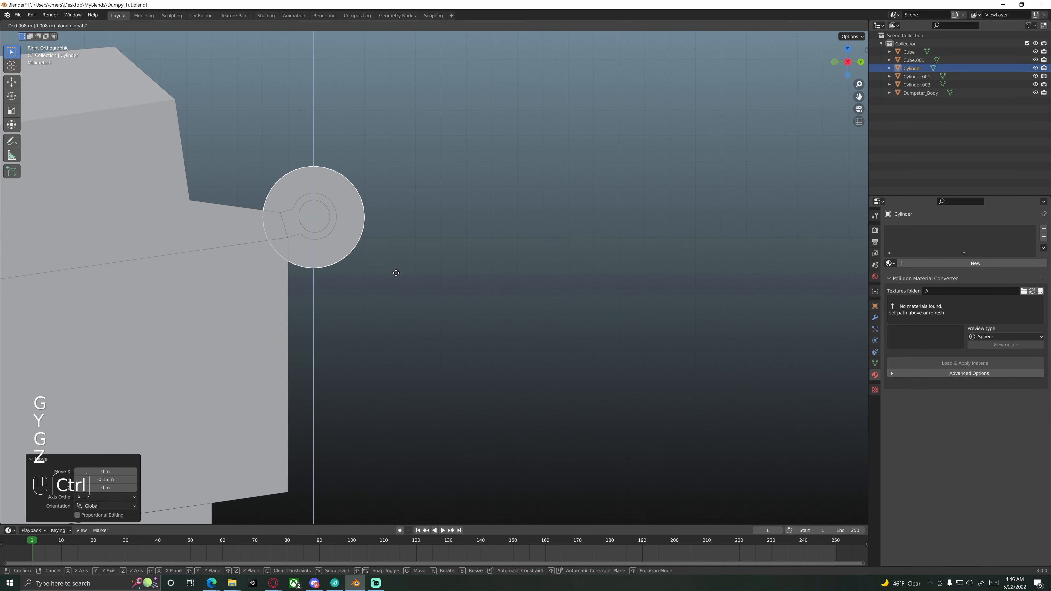
left_click(394, 274, "ctrl")
key("s")
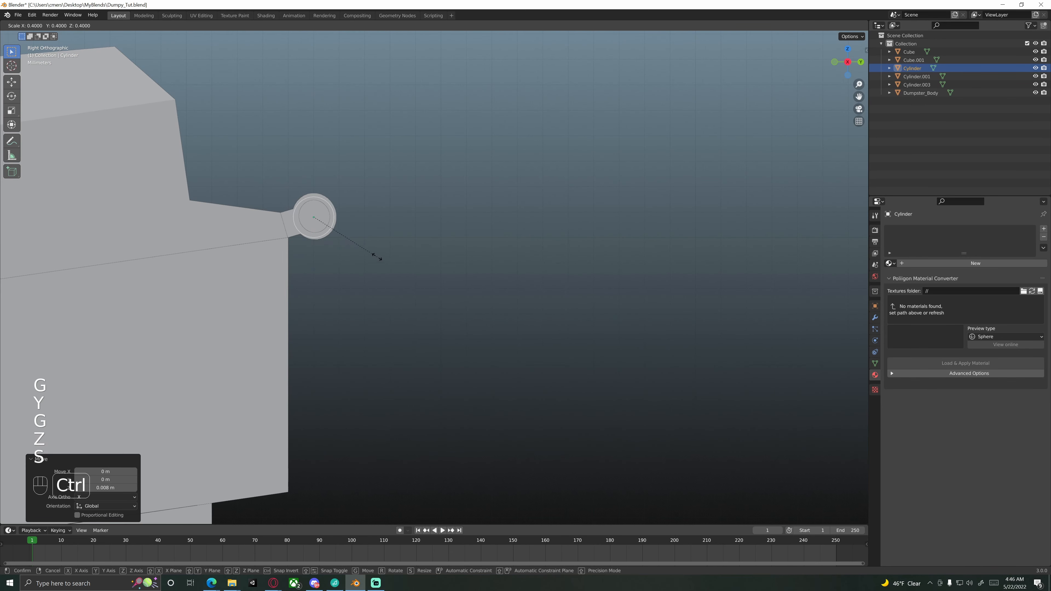
left_click(362, 246, "ctrl")
Nudge the cylinder about 0.00025 m along Y and 0.00037 m along Z inside the hinge hole, and scale it by 1.004.
middle_click_drag(362, 245, 447, 282, "shift")
scroll(447, 282, "up", 5)
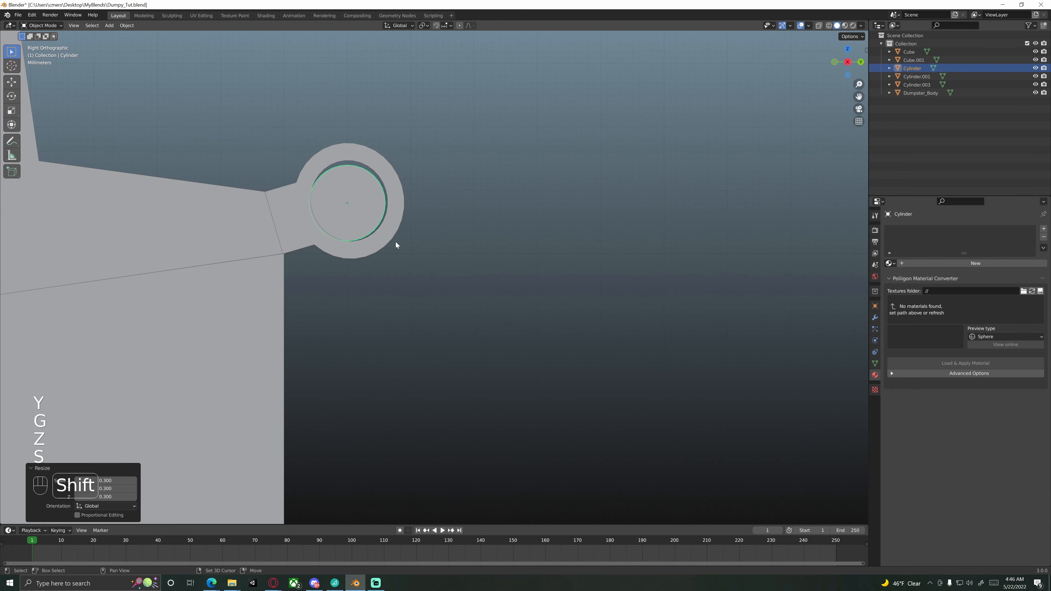
middle_click_drag(395, 240, 457, 280, "shift")
scroll(455, 302, "up", 4)
key("g")
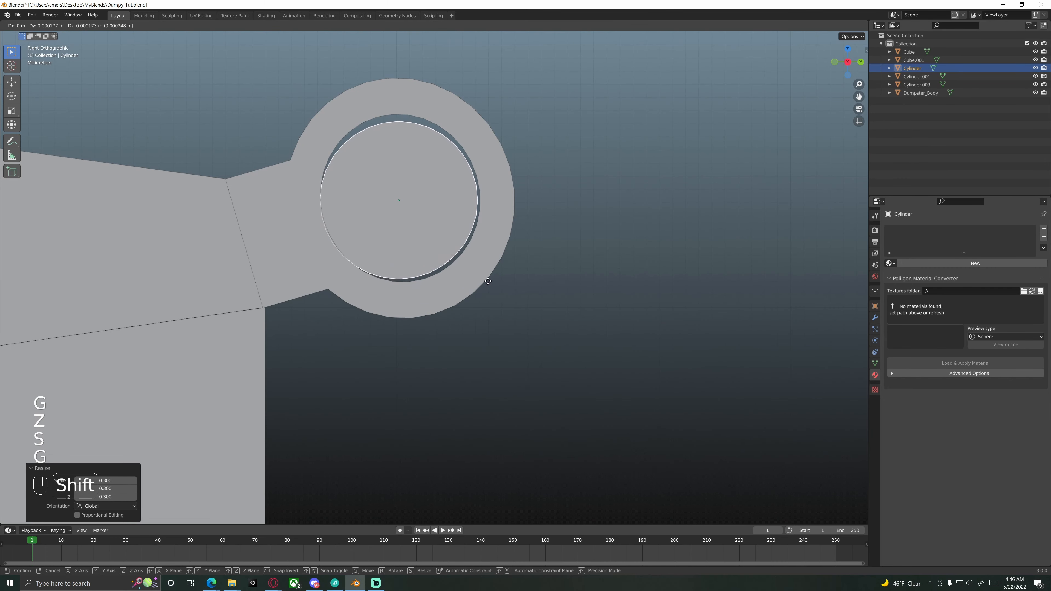
key("s")
right_click(496, 258)
key("g")
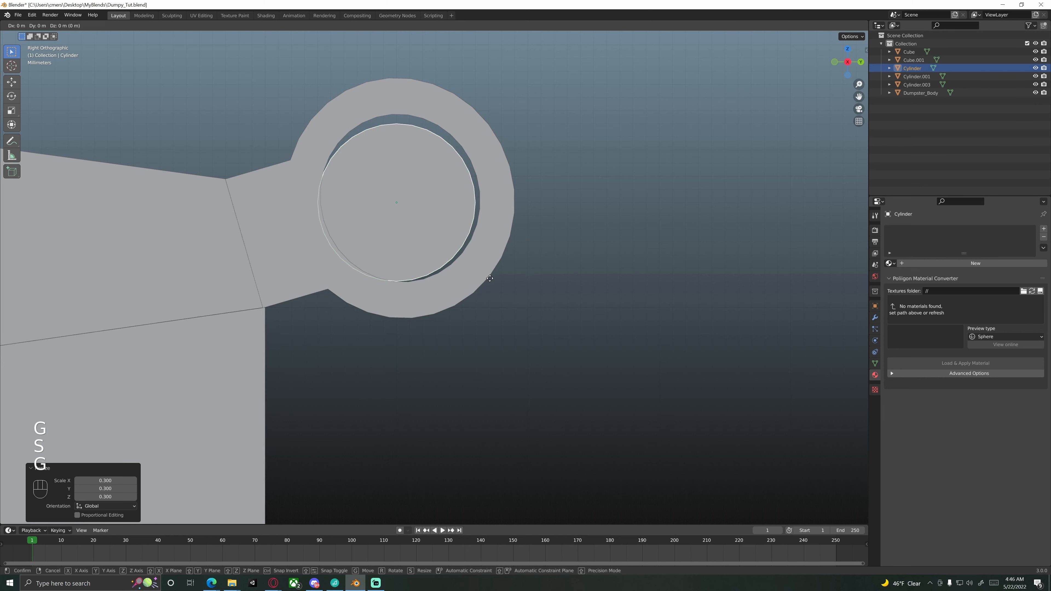
left_click(514, 284)
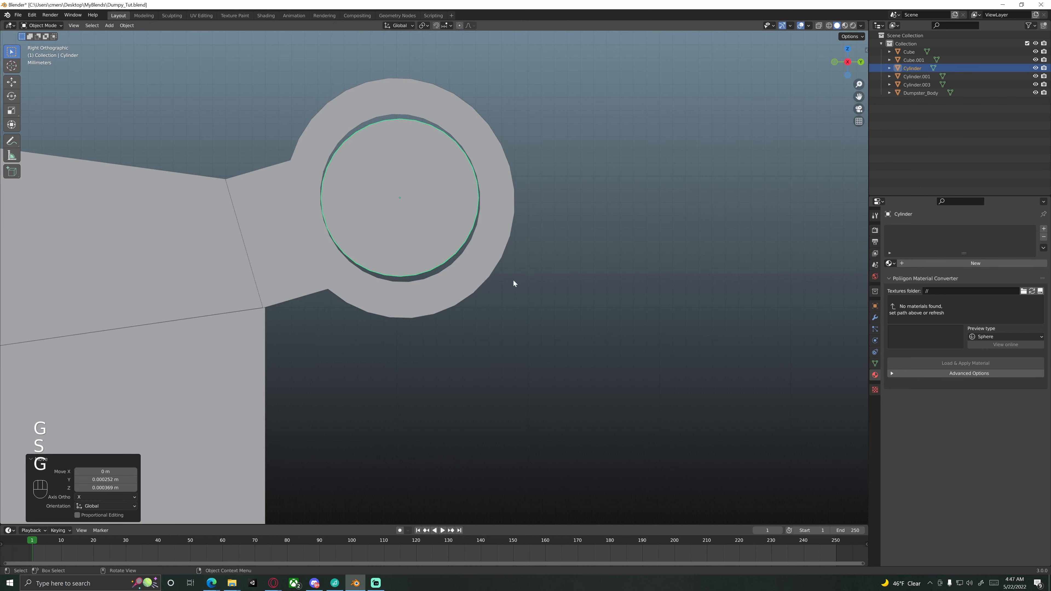
key("s")
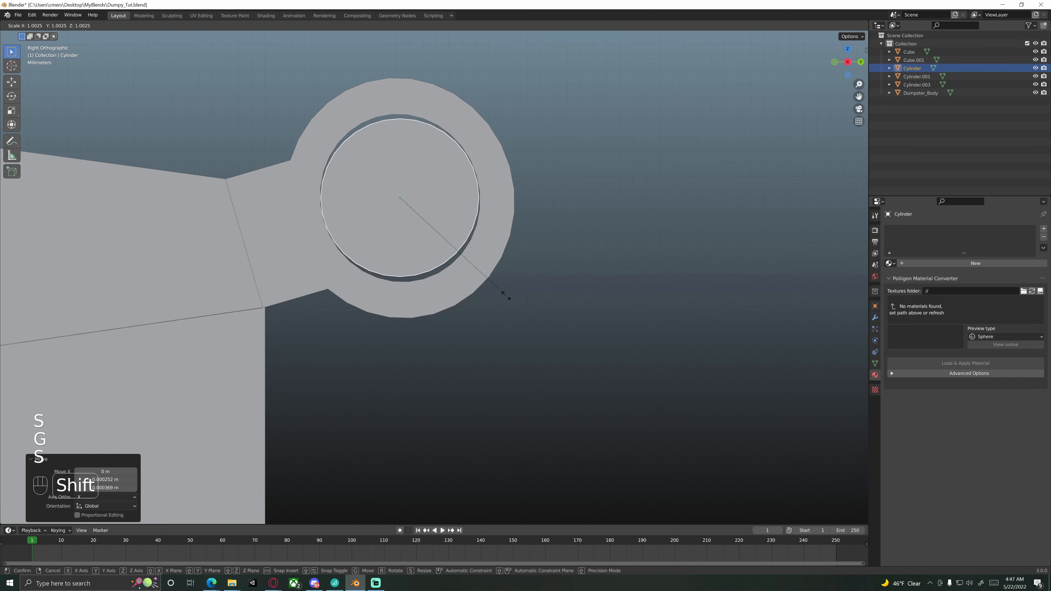
left_click(503, 300)
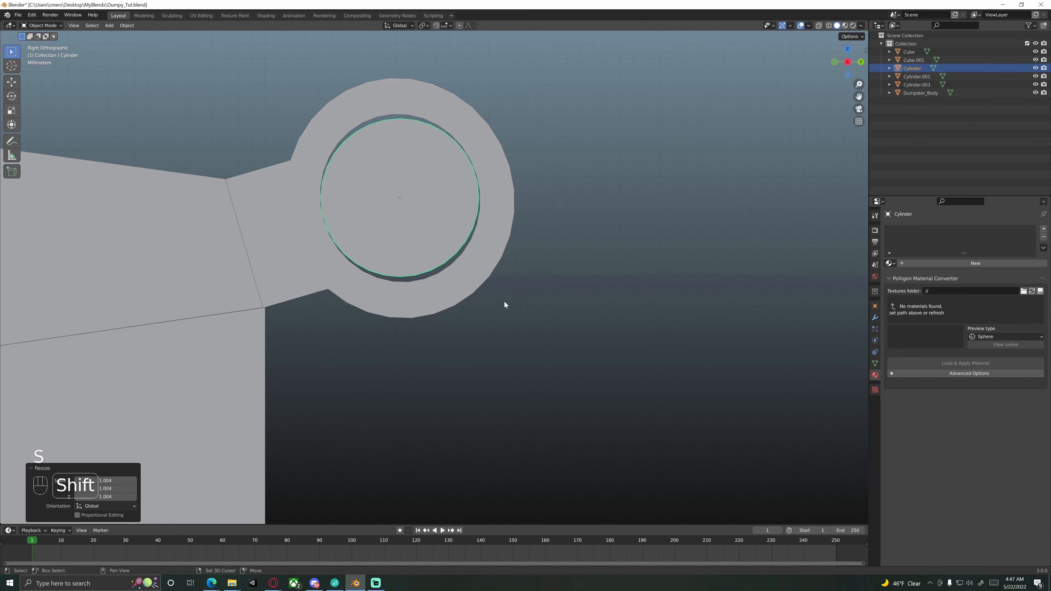
Try to fit the cylinder to the hinge hole by scaling it 1.058 along Z, and undo that scaling.
key("s")
key("z")
key("shift")
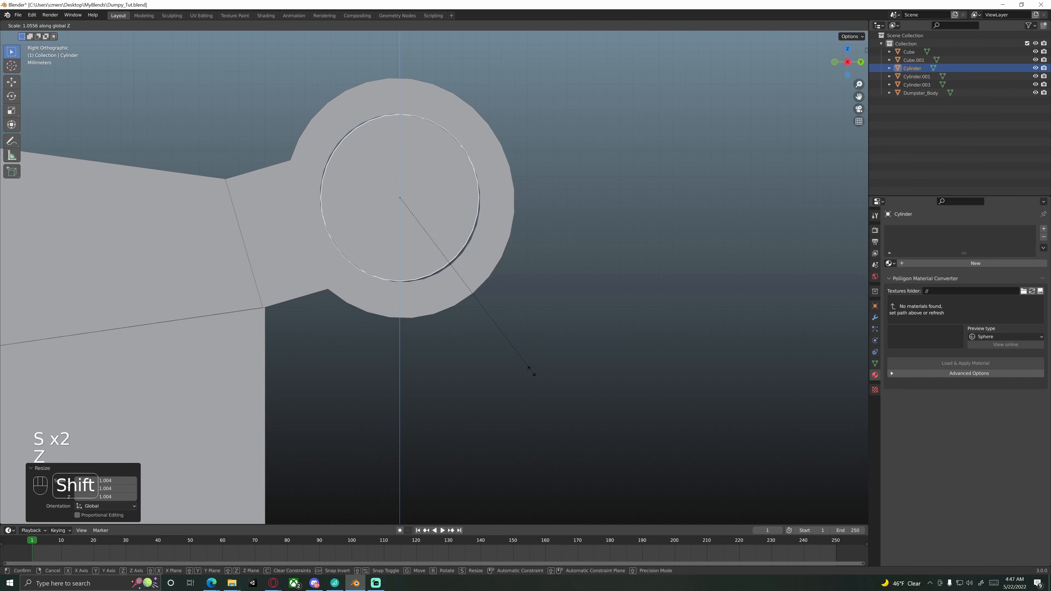
left_click(533, 374)
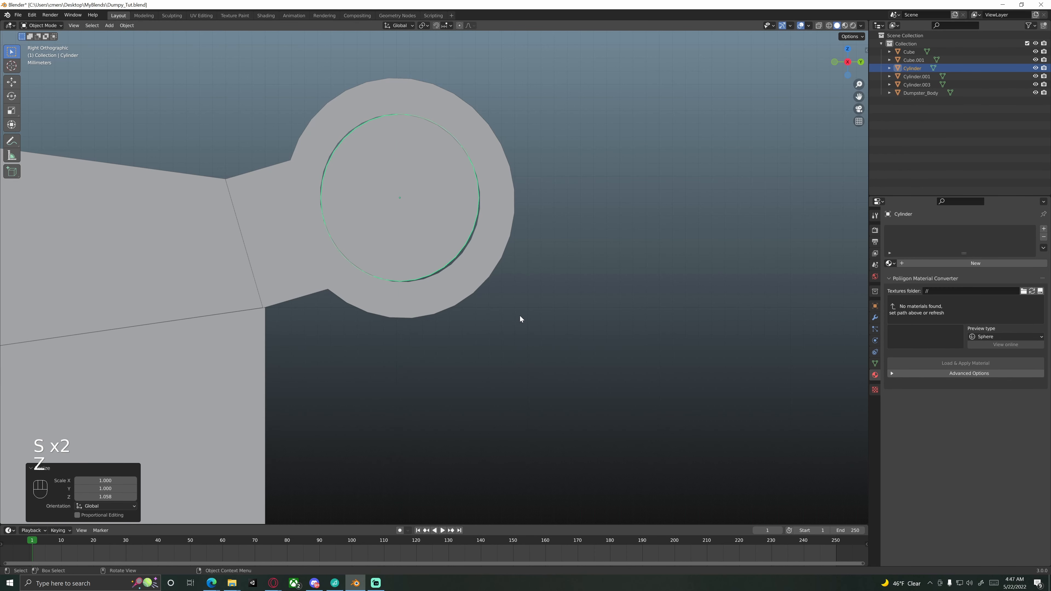
key("s")
key("x")
key("x")
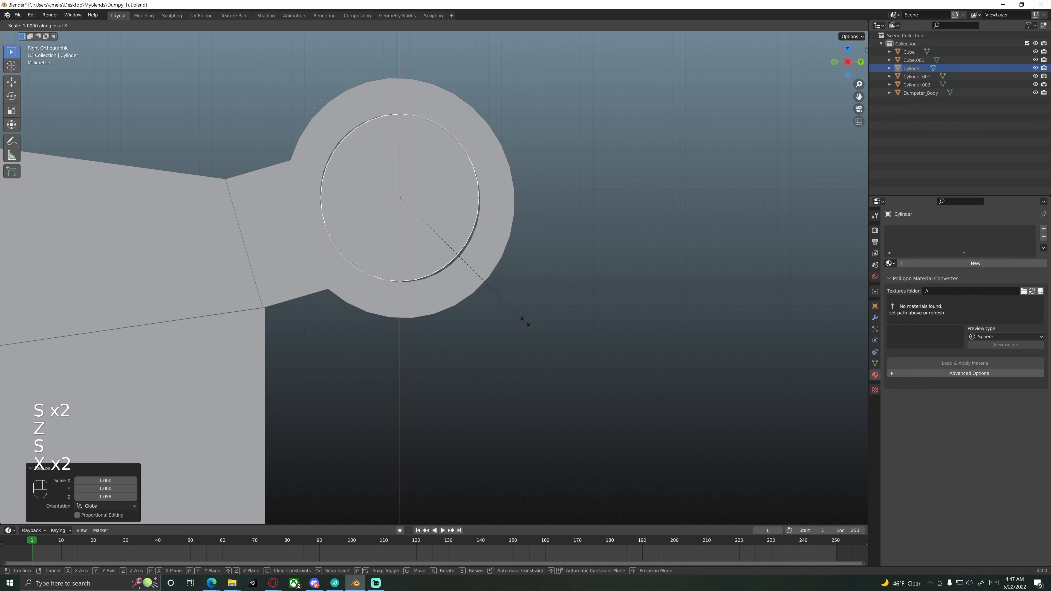
key("s")
key("s")
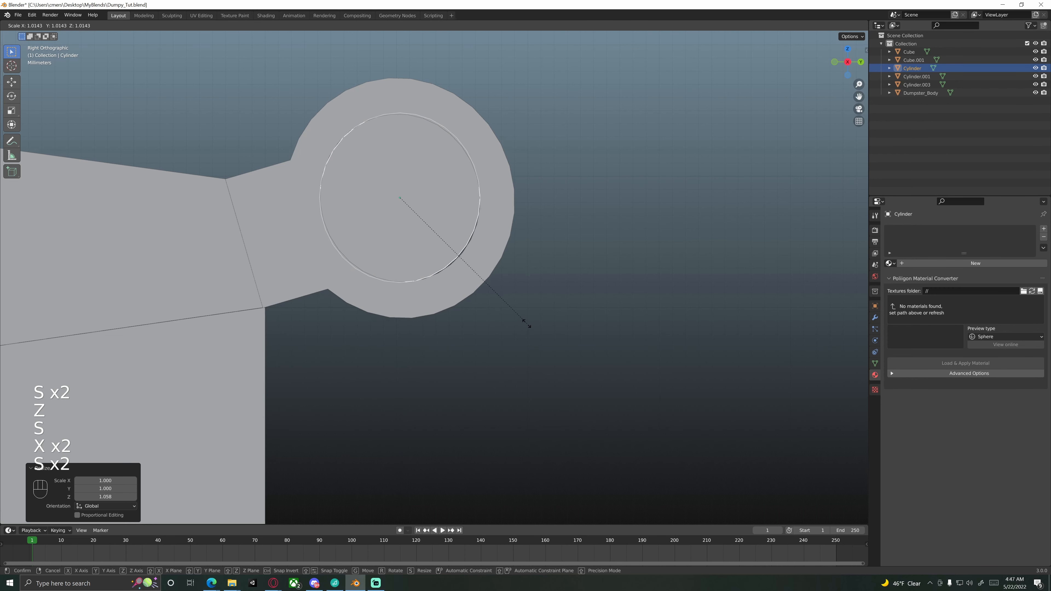
key("shift")
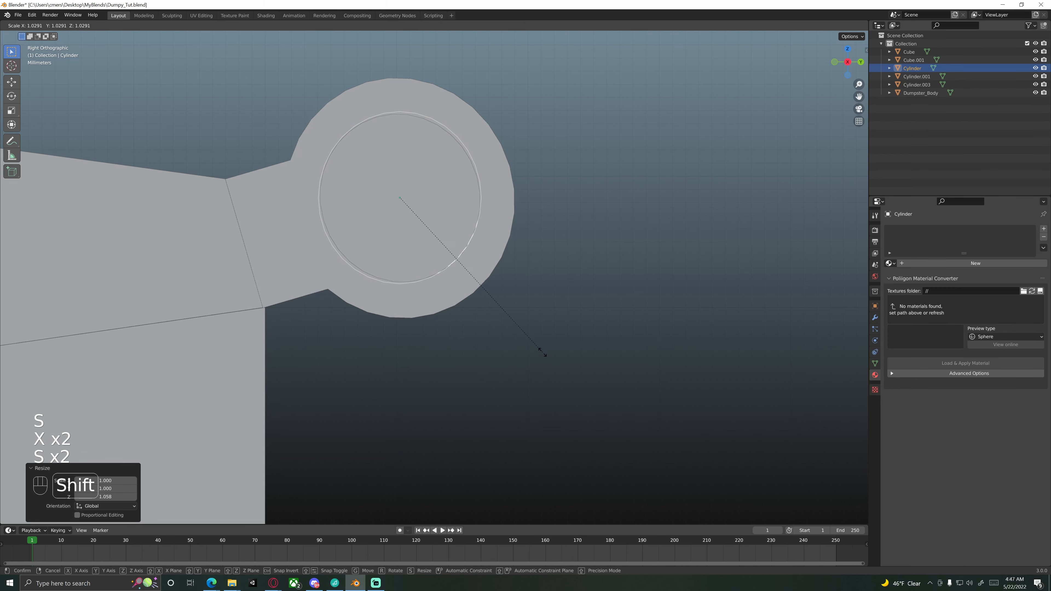
right_click(542, 352)
key("ctrl+z")
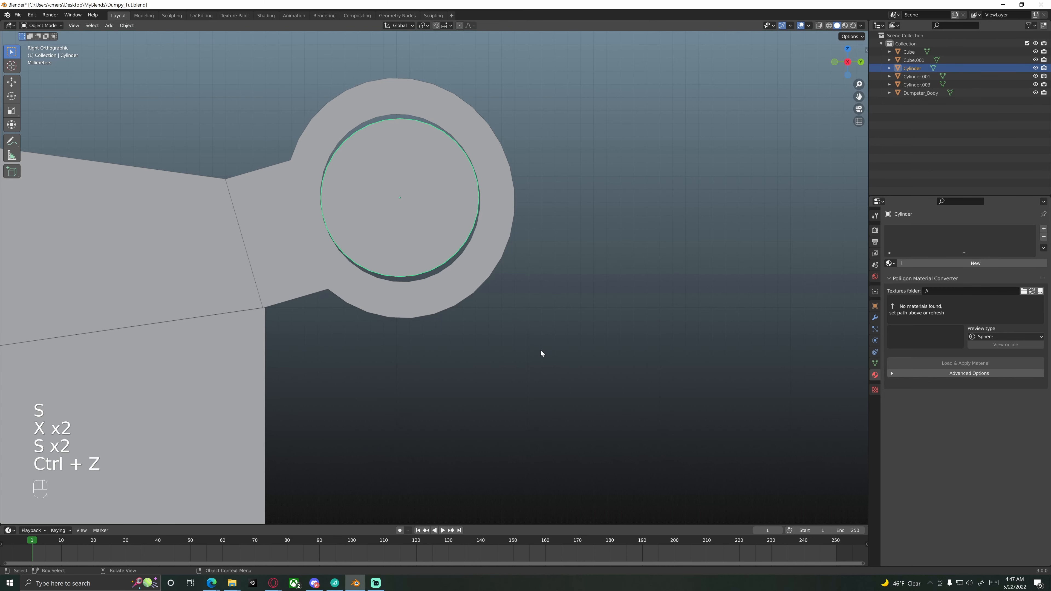
Scale the cylinder uniformly by 1.076 so that it fills the hinge hole.
key("s")
key("shift")
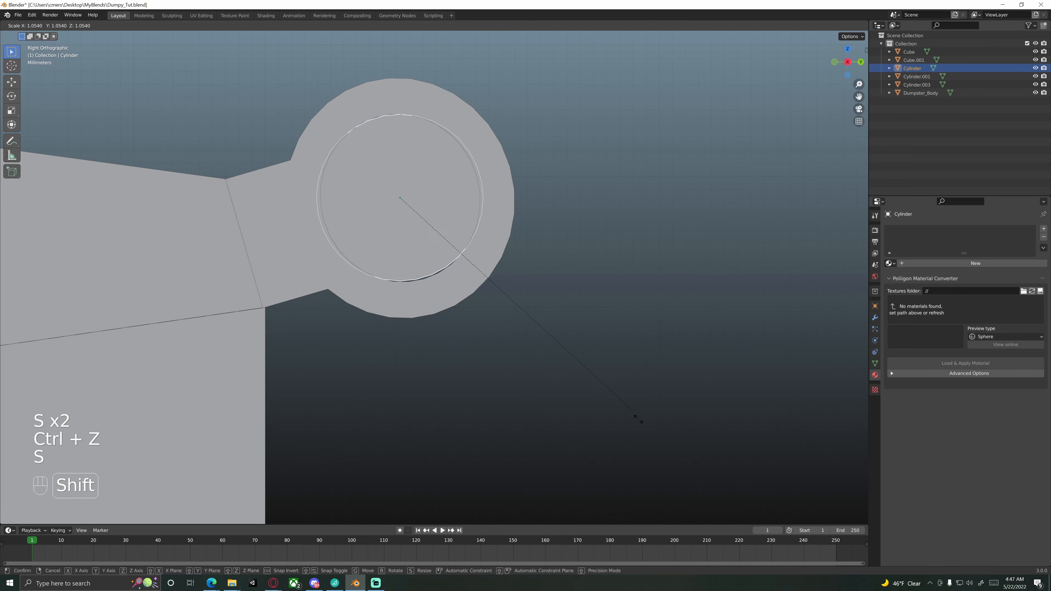
left_click(657, 450)
Examine the cylinder's position between the hinge barrels along the lids' rear edge and the whole dumpster from behind.
middle_click_drag(505, 336, 458, 265)
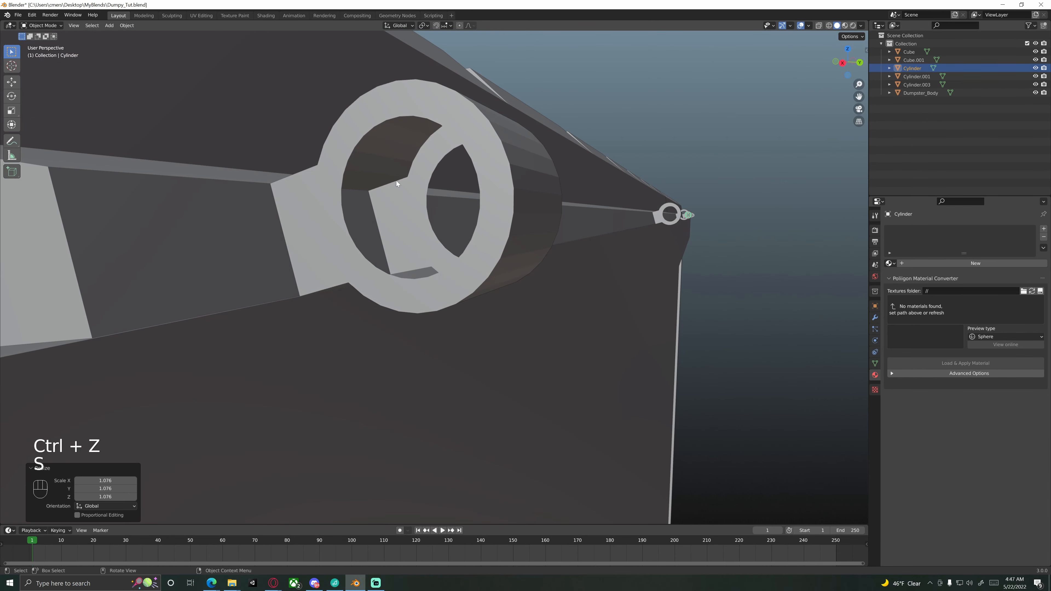
scroll(423, 203, "down", 4)
middle_click_drag(459, 217, 420, 227)
scroll(480, 240, "down", 5)
middle_click_drag(480, 241, 324, 242, "shift")
scroll(462, 239, "down", 2)
scroll(463, 240, "down", 3)
middle_click_drag(467, 245, 343, 245)
scroll(459, 244, "down", 2)
middle_click_drag(534, 244, 446, 221, "shift")
scroll(458, 244, "up", 4)
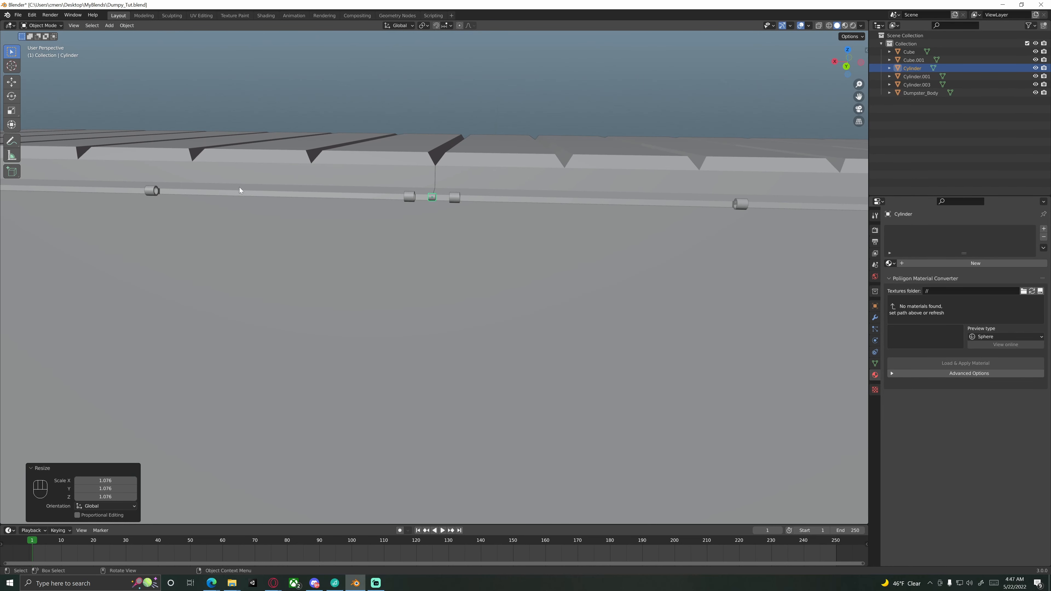
scroll(437, 229, "down", 3)
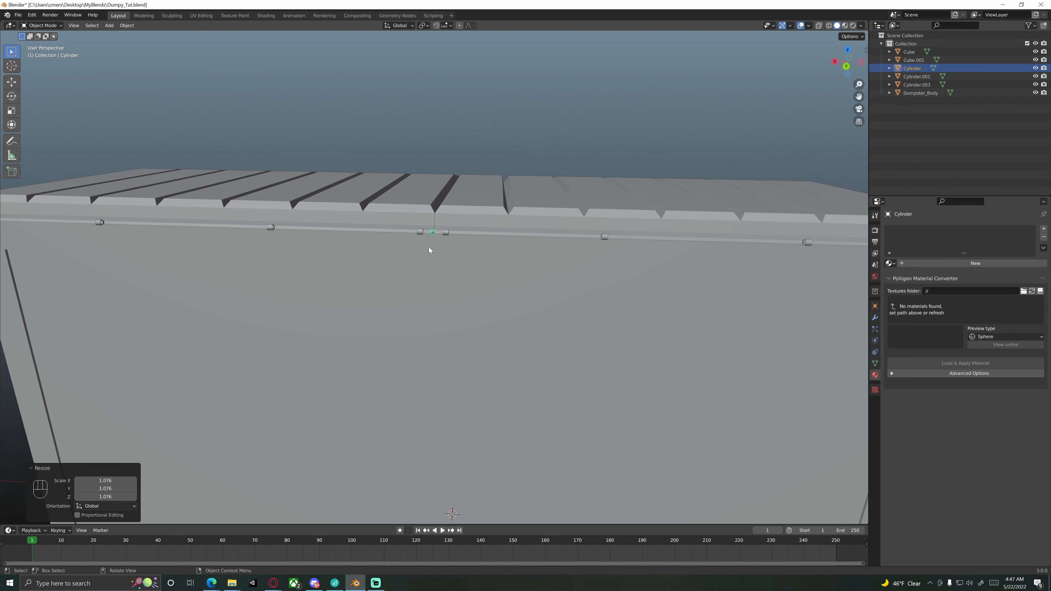
scroll(439, 252, "down", 6)
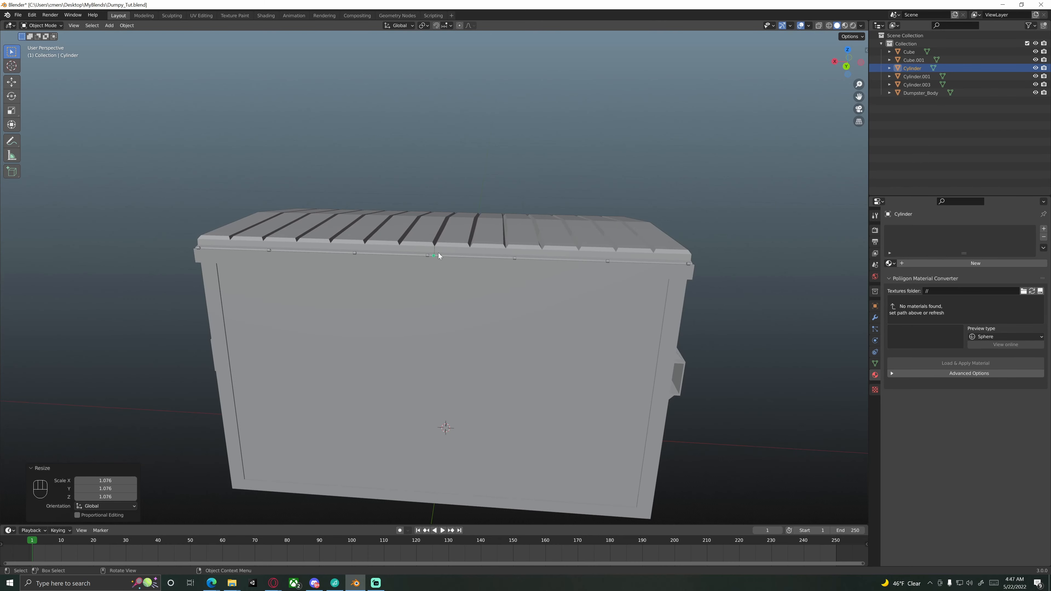
mouse_move(439, 253)
middle_mouse_down()
mouse_move(458, 280)
mouse_move(404, 257)
mouse_move(432, 245)
middle_mouse_up()
scroll(405, 258, "up", 3)
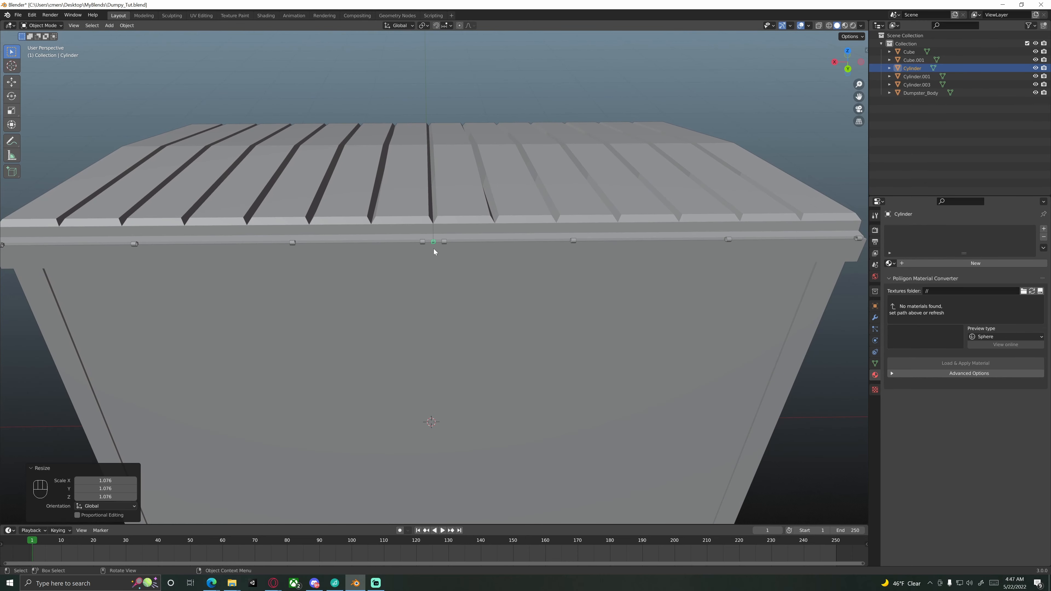
scroll(437, 269, "down", 8)
mouse_move(434, 293)
middle_mouse_down()
mouse_move(434, 282)
mouse_move(432, 296)
middle_mouse_up()
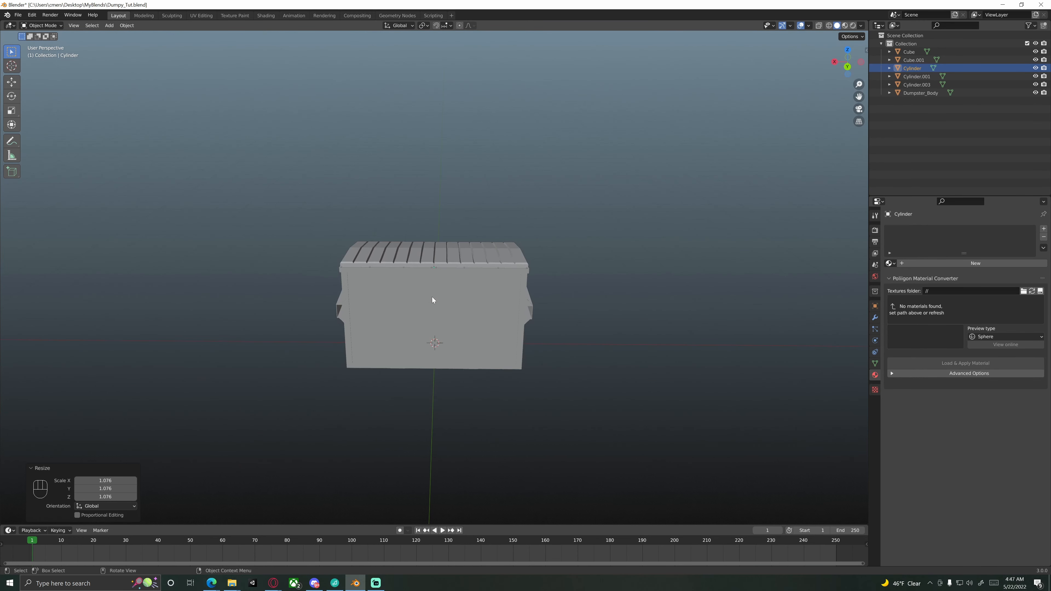
Scale the cylinder by 253.6 along X from the back view so that it spans the dumpster's width.
scroll(434, 297, "down", 3)
key("ctrl+KP_1")
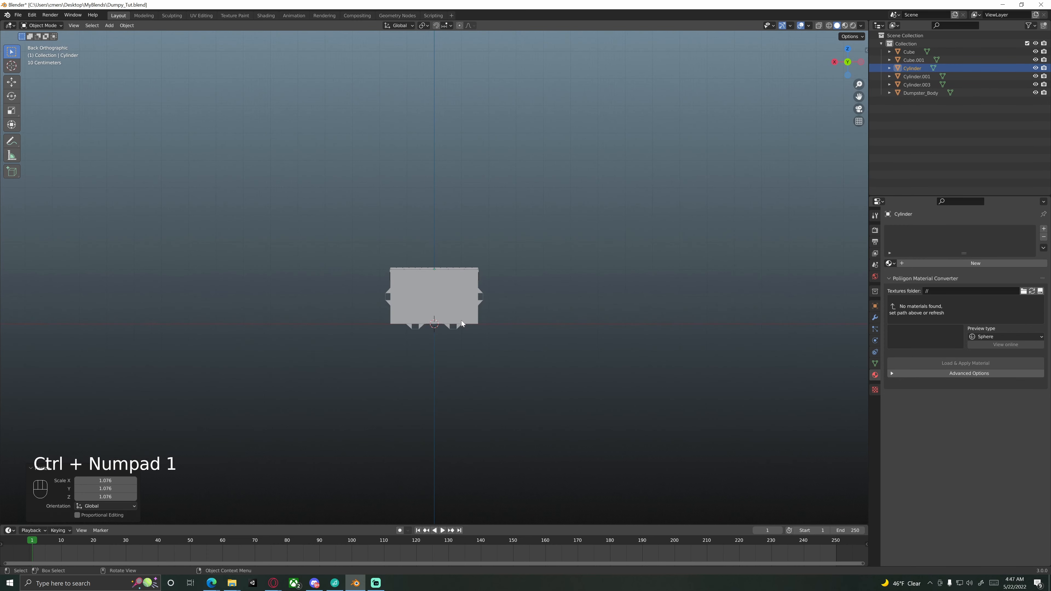
key("s")
key("x")
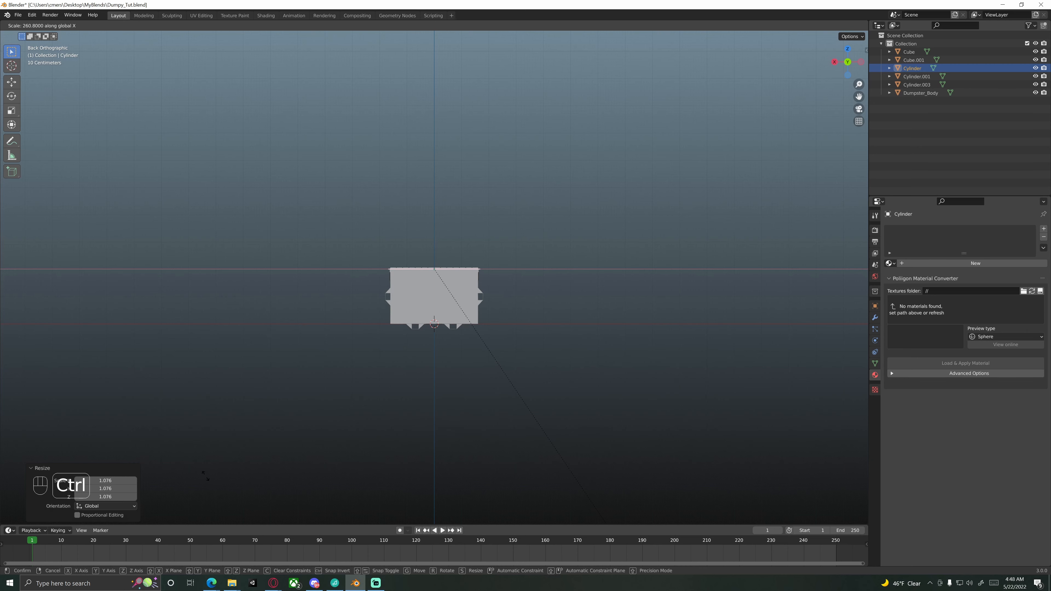
left_click(101, 129)
Fine-tune the hinge rod's length by scaling it 0.982 along X so its ends sit just beyond the outer barrels.
scroll(356, 227, "up", 10)
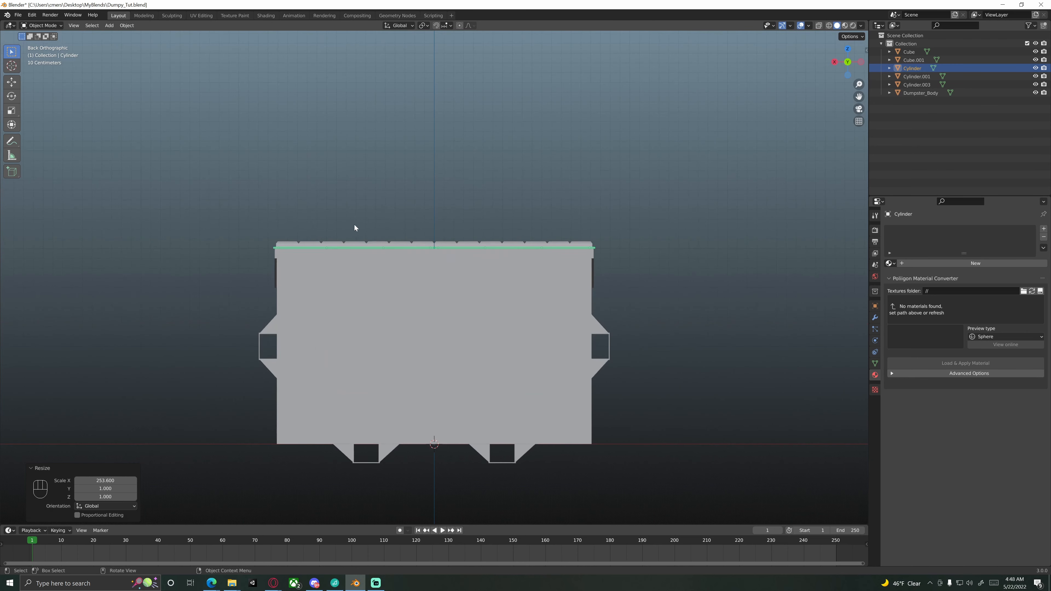
key("s")
key("x")
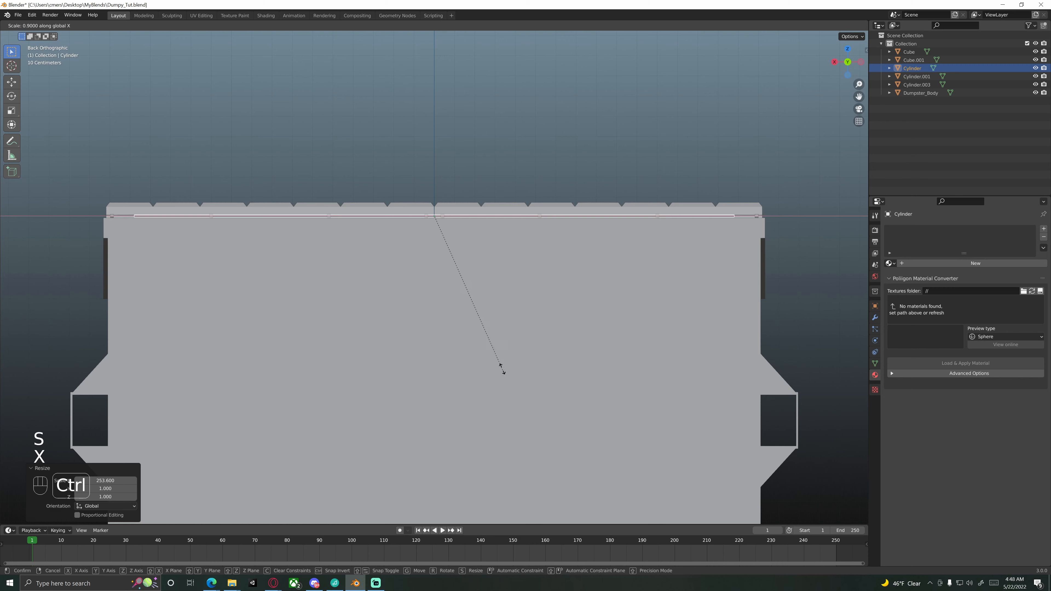
key("shift")
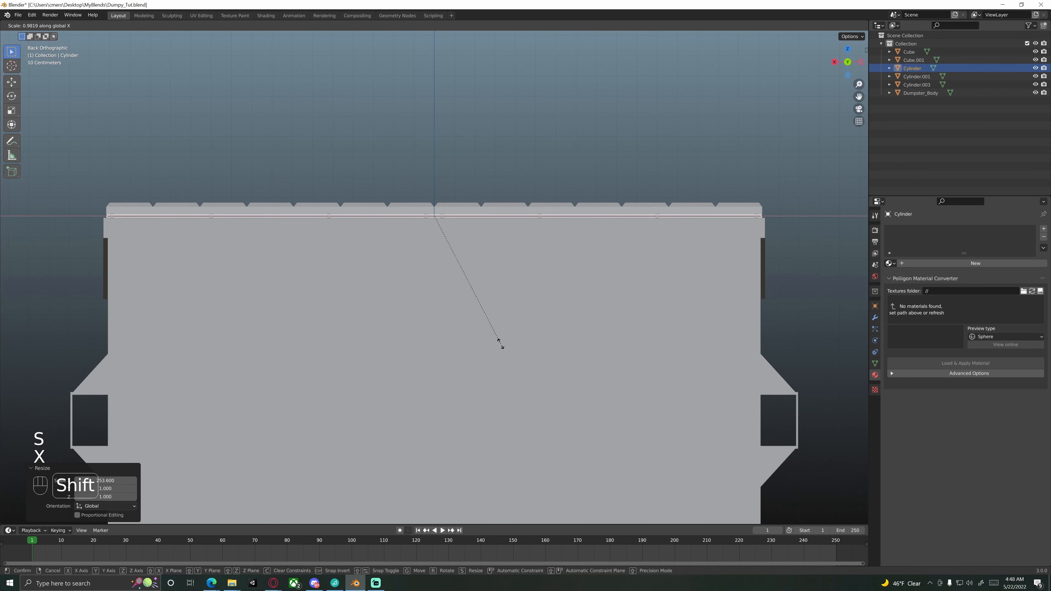
left_click(500, 343)
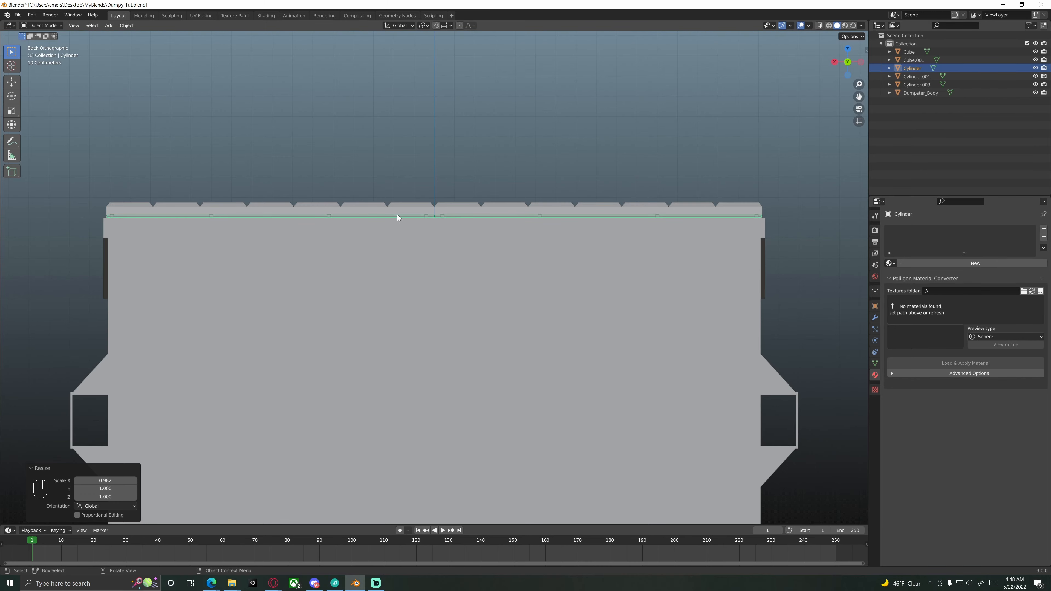
Deselect the hinge rod and examine how it passes through the barrels at one rear corner of the dumpster.
middle_click_drag(258, 216, 403, 295)
scroll(403, 297, "down", 3)
middle_click_drag(408, 254, 410, 300)
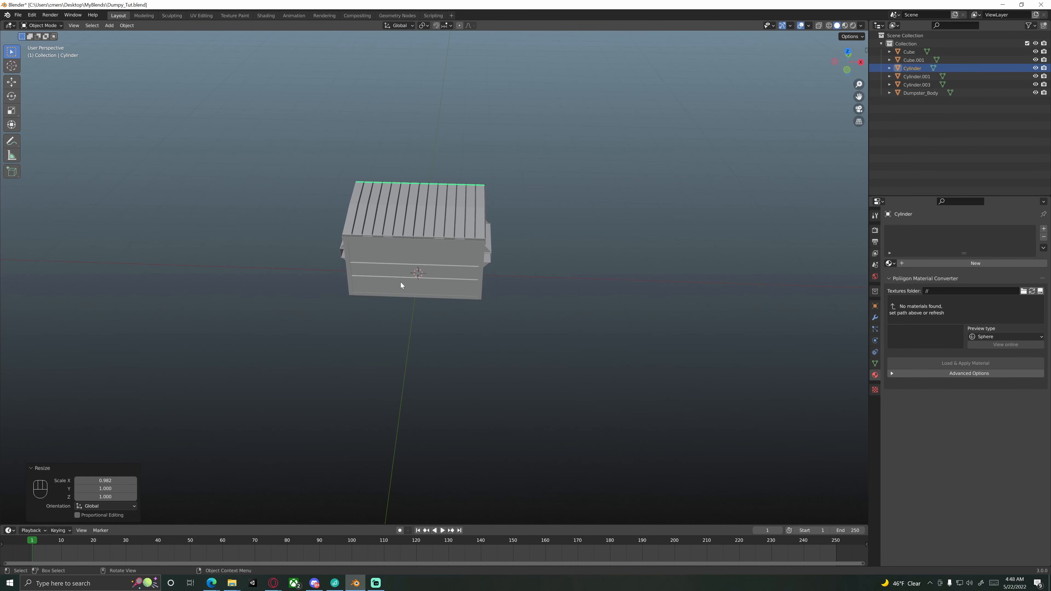
scroll(430, 265, "up", 4)
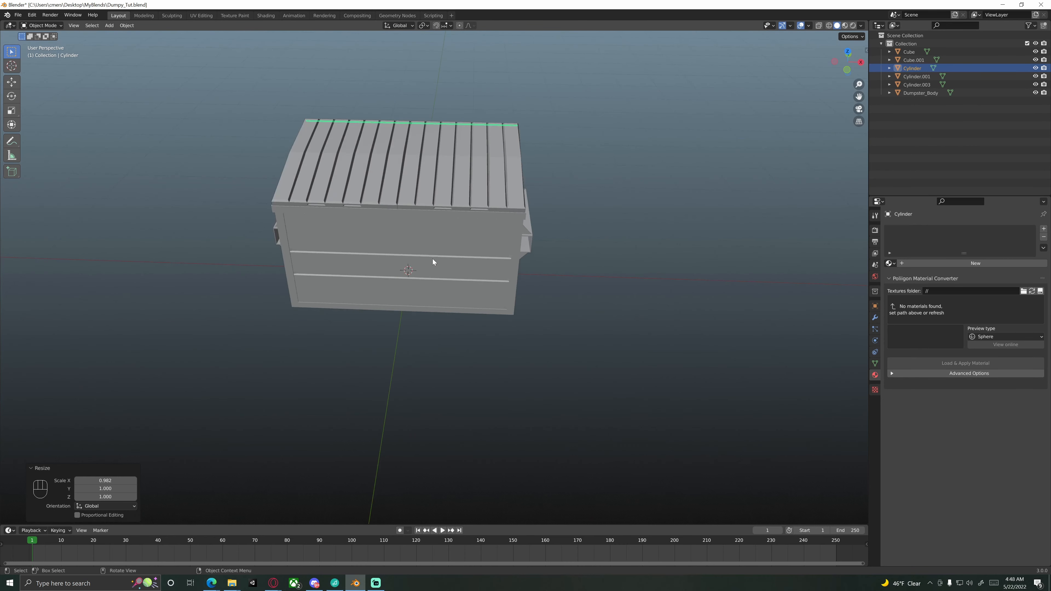
left_click(603, 136)
middle_click_drag(495, 144, 438, 192)
scroll(352, 243, "up", 8)
scroll(428, 184, "up", 3)
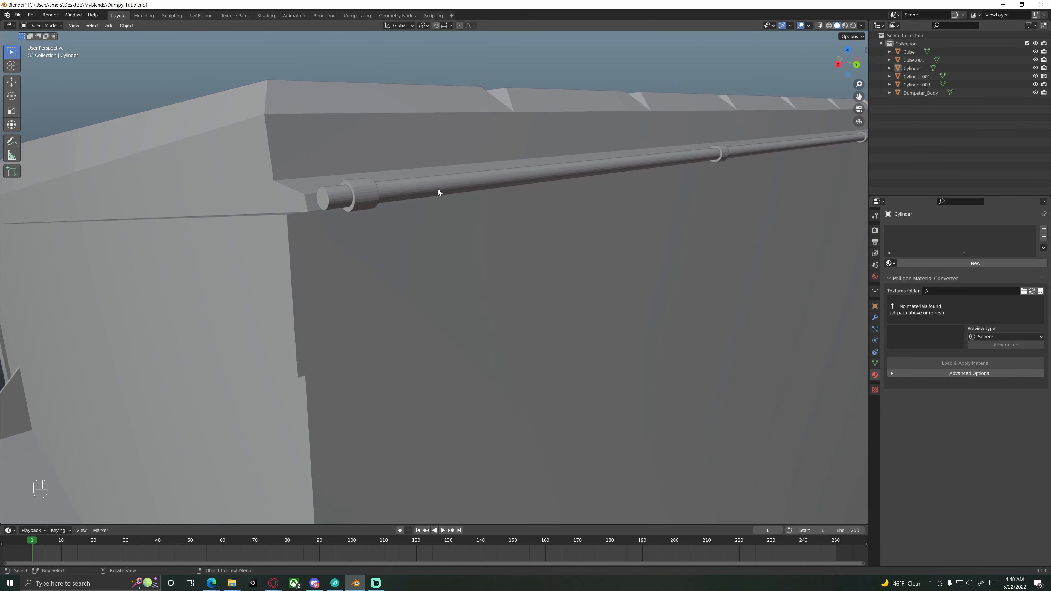
middle_click_drag(318, 197, 389, 214, "shift")
scroll(416, 225, "up", 4)
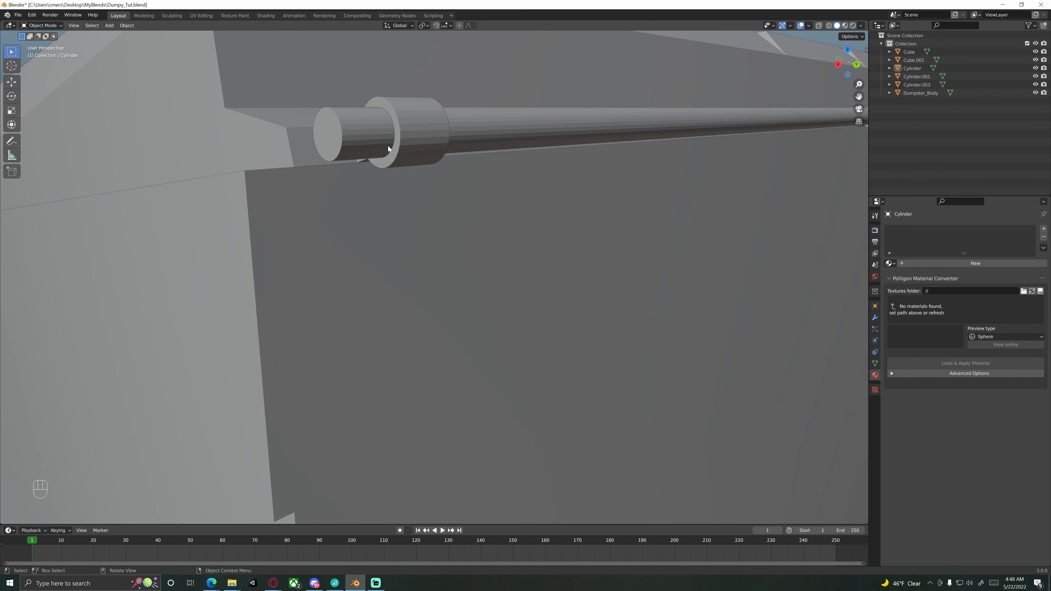
middle_click_drag(388, 145, 280, 211, "shift")
scroll(384, 176, "up", 1)
scroll(334, 205, "down", 2)
middle_click_drag(460, 198, 352, 201)
middle_click_drag(352, 201, 513, 208, "shift")
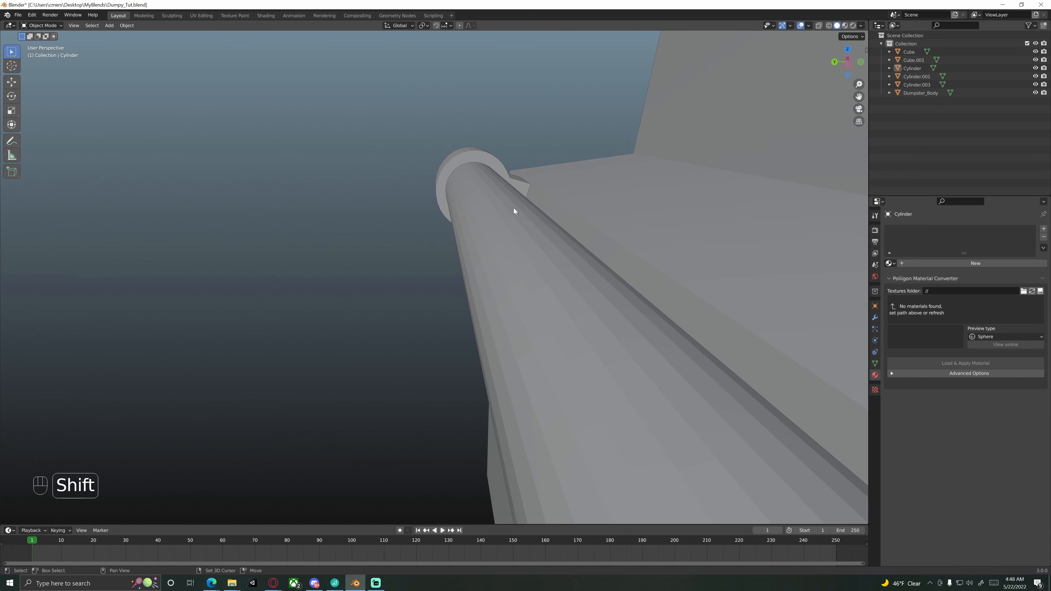
Examine the rod's protruding end at the other rear corner and the finished dumpster from the front.
scroll(388, 221, "down", 9)
middle_click_drag(451, 238, 479, 269)
middle_click_drag(378, 264, 319, 253, "shift")
middle_click_drag(399, 248, 381, 224, "shift")
scroll(381, 274, "up", 4)
middle_click_drag(381, 274, 436, 256, "shift")
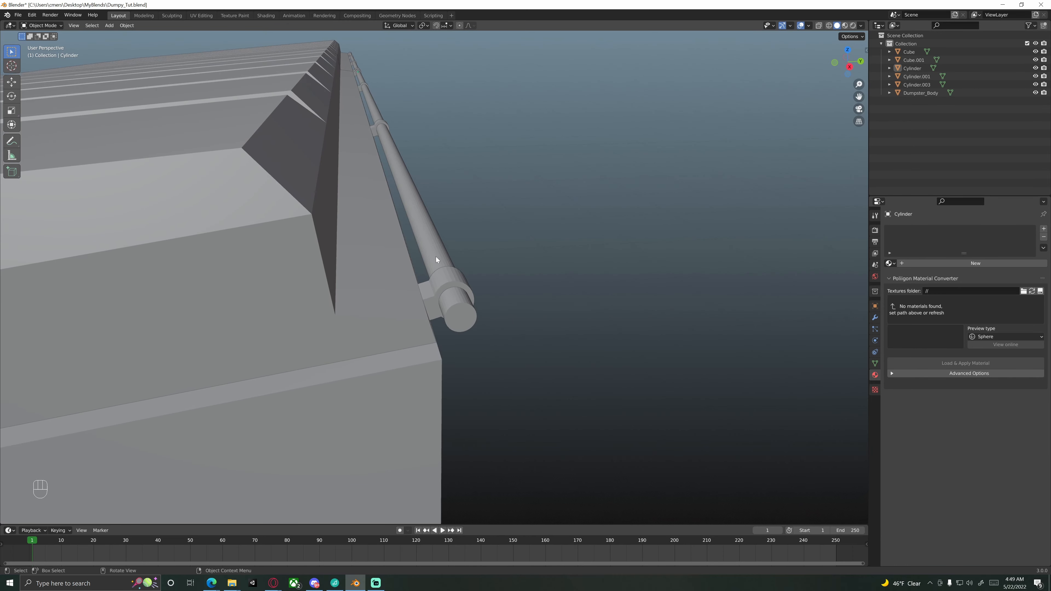
scroll(436, 256, "up", 2)
middle_click_drag(408, 310, 437, 334)
middle_click_drag(427, 296, 423, 294)
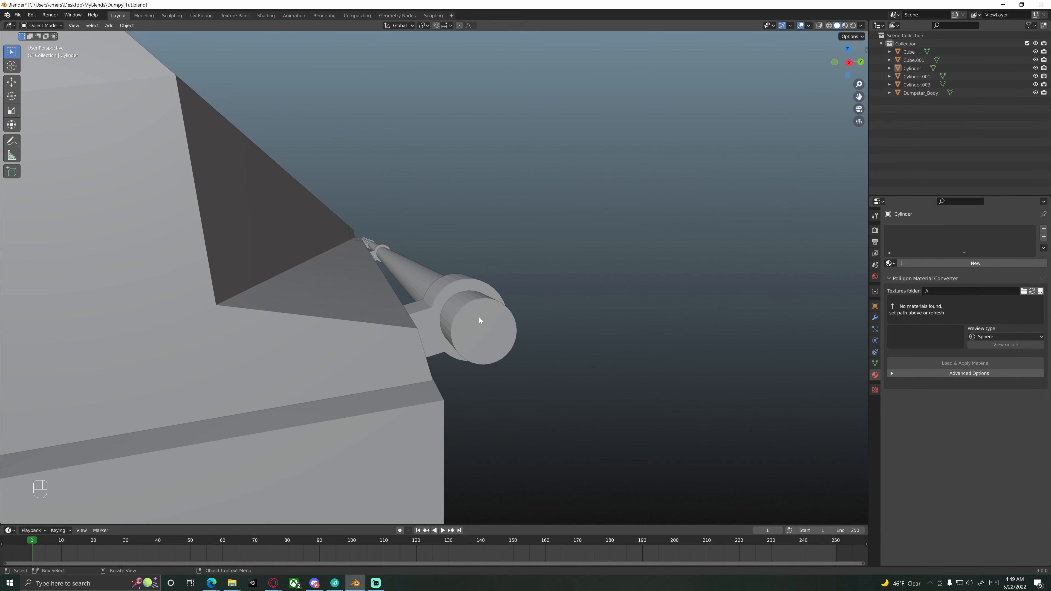
middle_click_drag(427, 309, 403, 243)
scroll(436, 305, "down", 5)
scroll(427, 275, "down", 5)
scroll(404, 261, "down", 3)
scroll(473, 288, "up", 4)
middle_click_drag(556, 288, 449, 269)
scroll(447, 270, "down", 3)
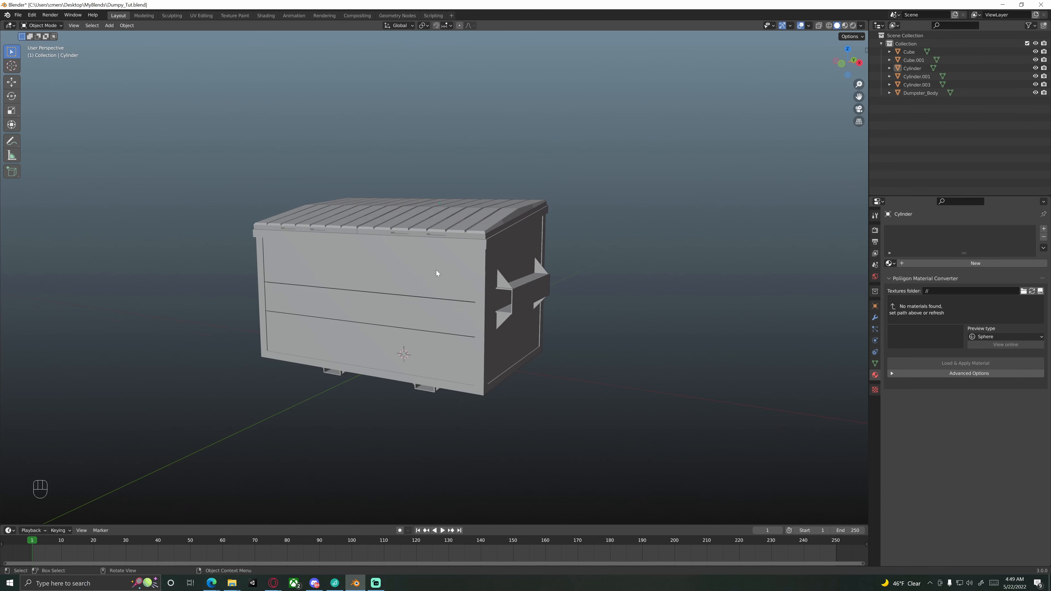
Add a mesh circle with 32 vertices and a 1 m radius, and raise it 3 m along Z above the lids.
key("shift+a")
mouse_move(435, 280)
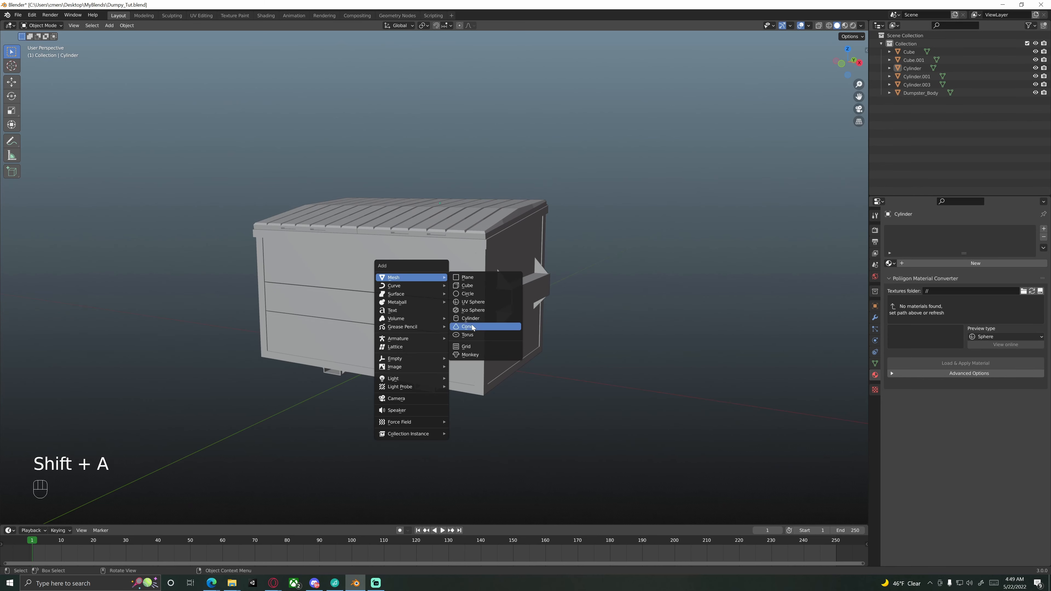
left_click(469, 293)
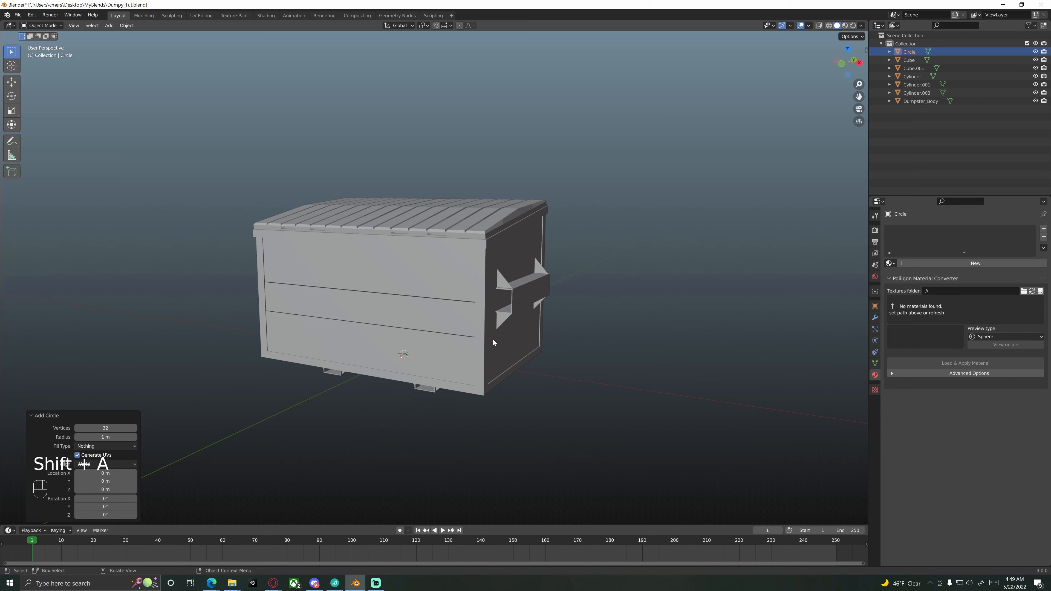
key("g")
key("z")
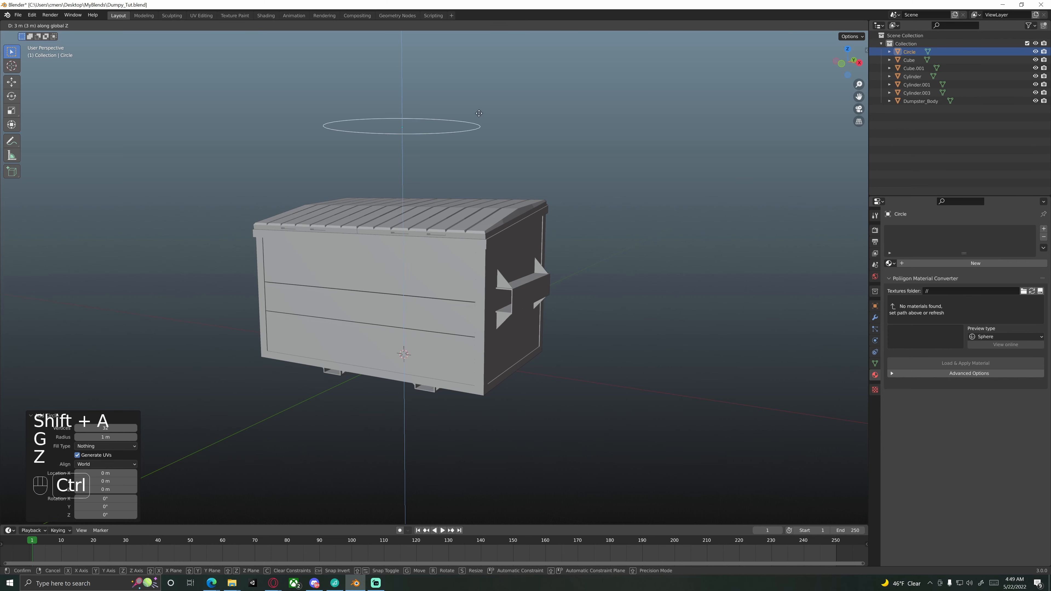
left_click(481, 178, "ctrl")
Select the circle's whole outline in Edit Mode and fill it with a face.
key("Tab")
middle_click_drag(484, 174, 514, 311, "shift")
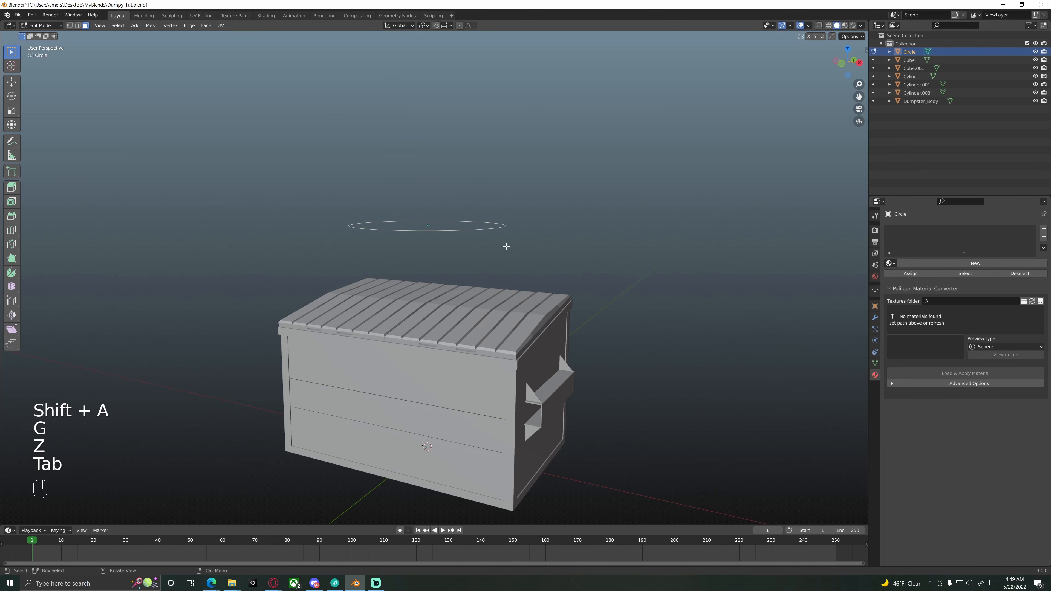
key("a")
middle_click_drag(507, 247, 510, 283)
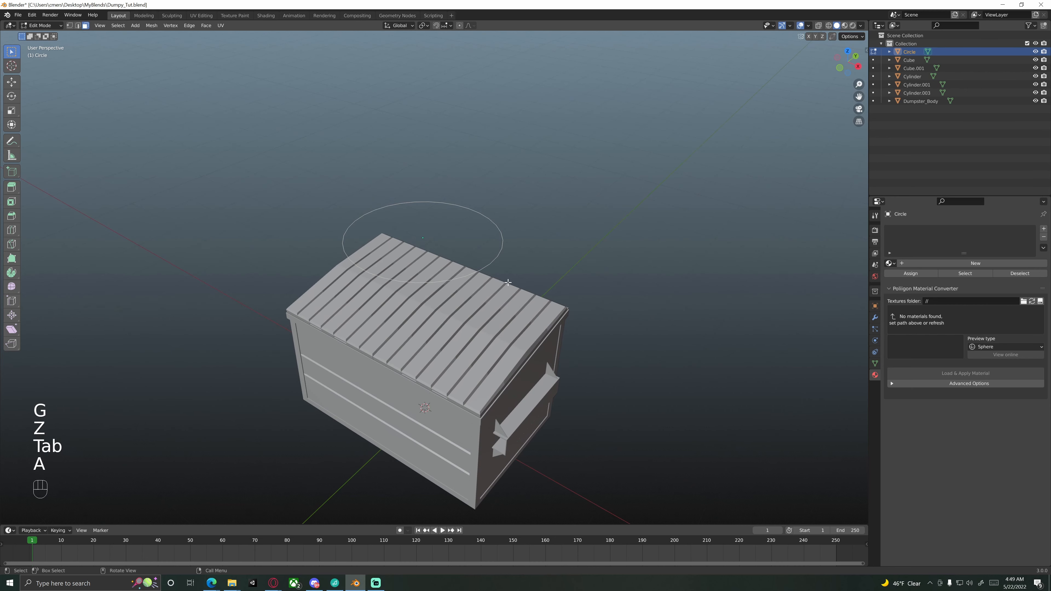
key("f")
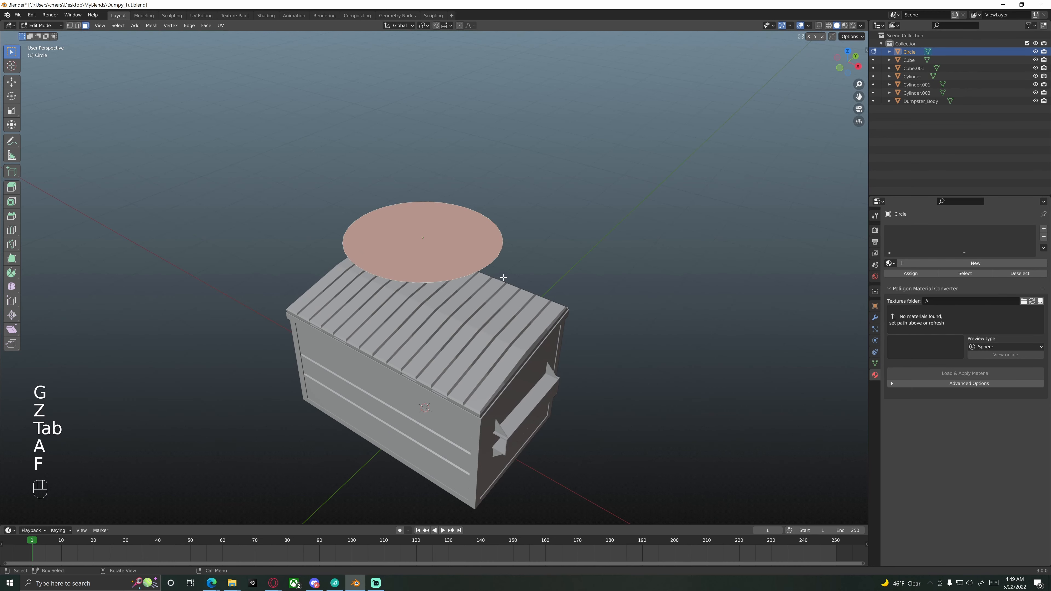
Extrude the filled circle 0.1 m along Z into a thin disc and return to Object Mode.
key("KP_1")
scroll(401, 330, "up", 5)
middle_click_drag(380, 320, 489, 290, "shift")
key("e")
key("z")
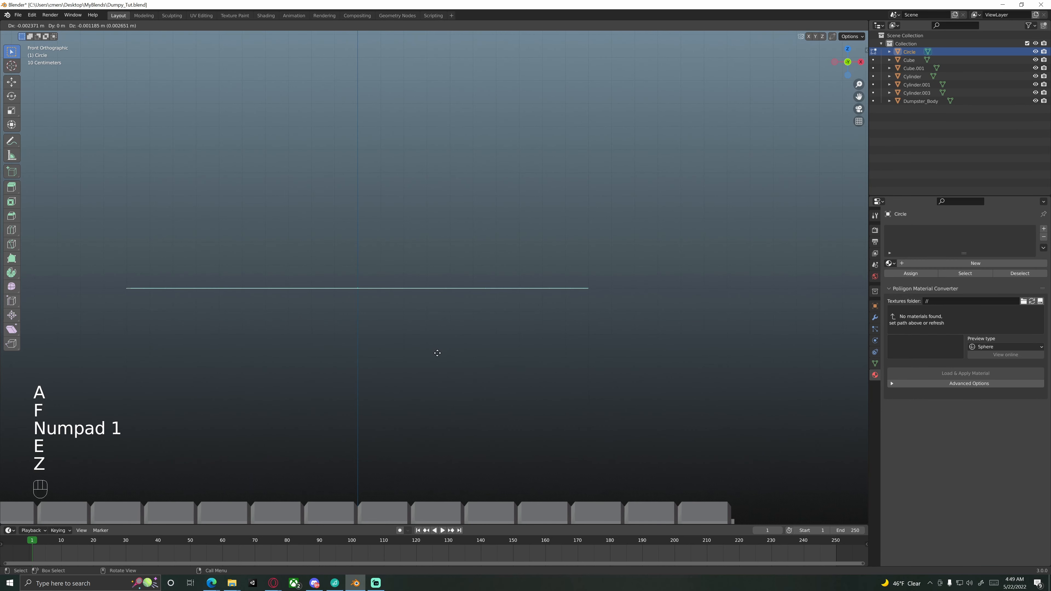
key("ctrl")
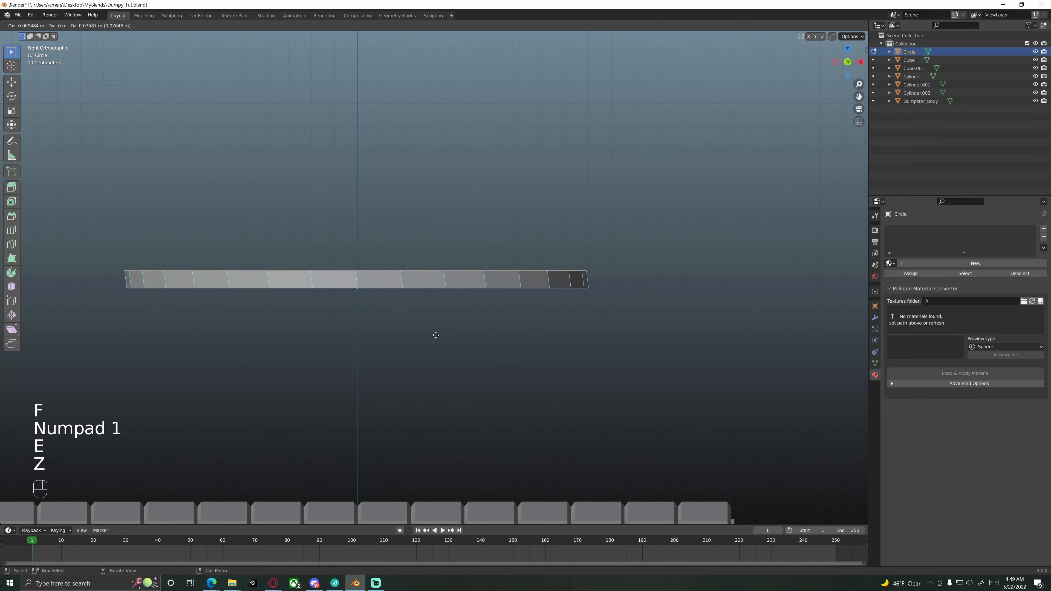
left_click(434, 334)
scroll(381, 328, "down", 3)
scroll(381, 328, "down", 3)
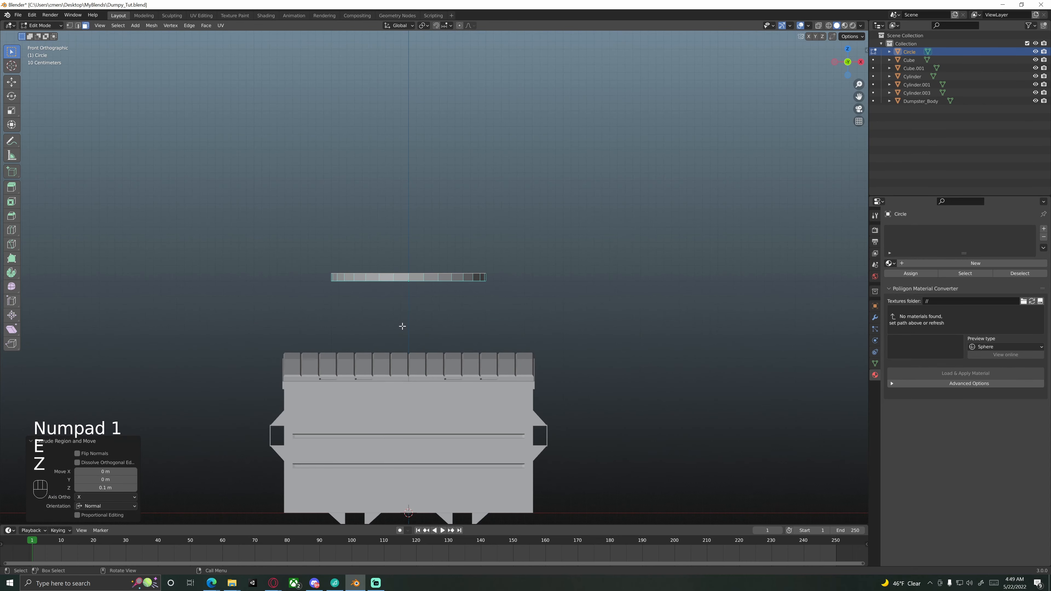
scroll(404, 326, "up", 4)
key("Tab")
scroll(471, 320, "down", 6)
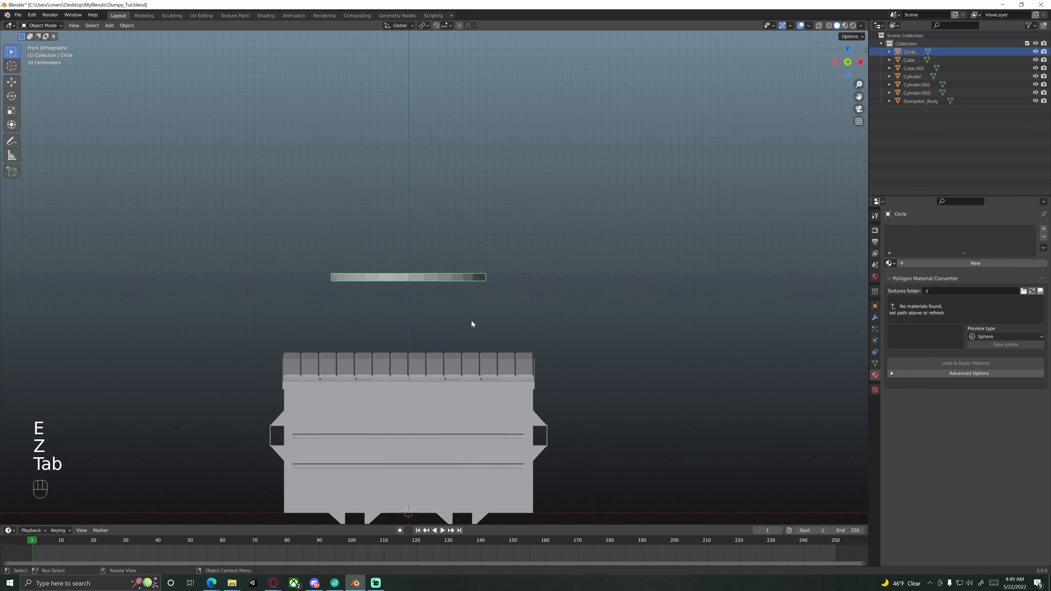
Rotate the disc 90° in the front view so that it stands upright.
middle_click_drag(470, 323, 470, 315)
key("KP_3")
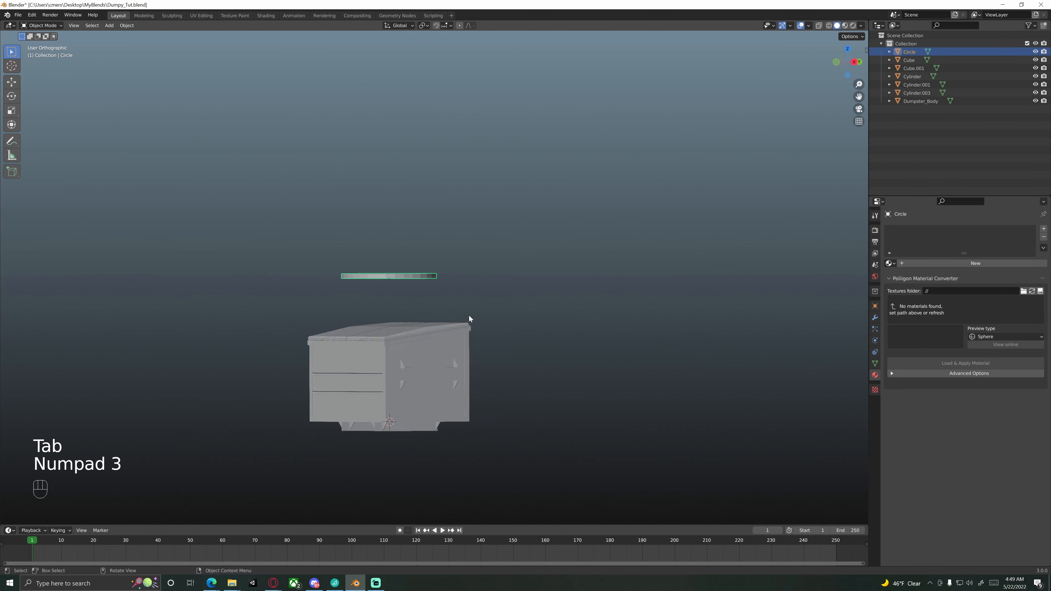
key("KP_1")
scroll(495, 345, "up", 2)
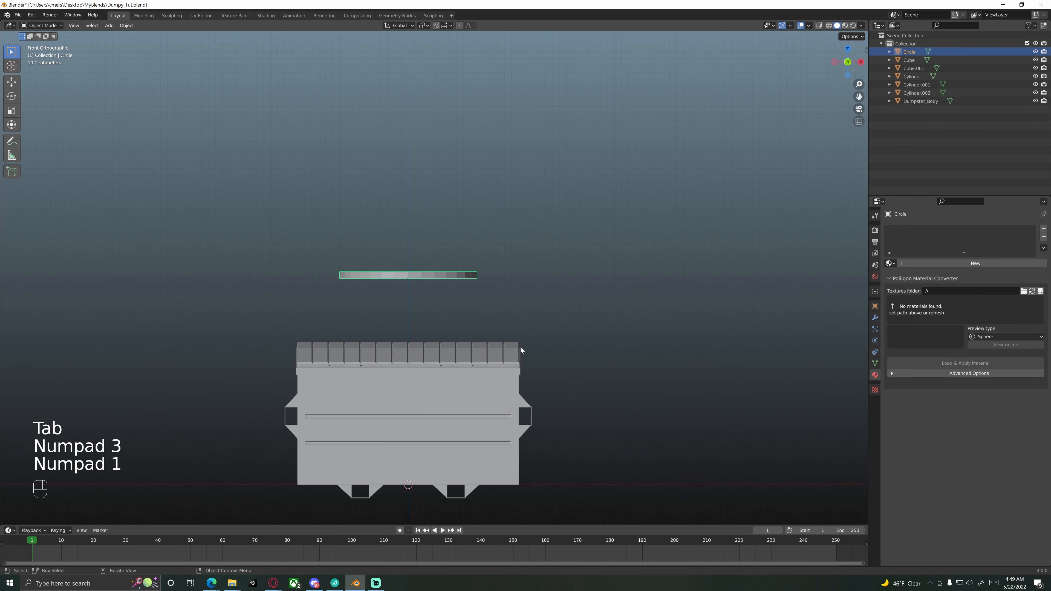
key("r")
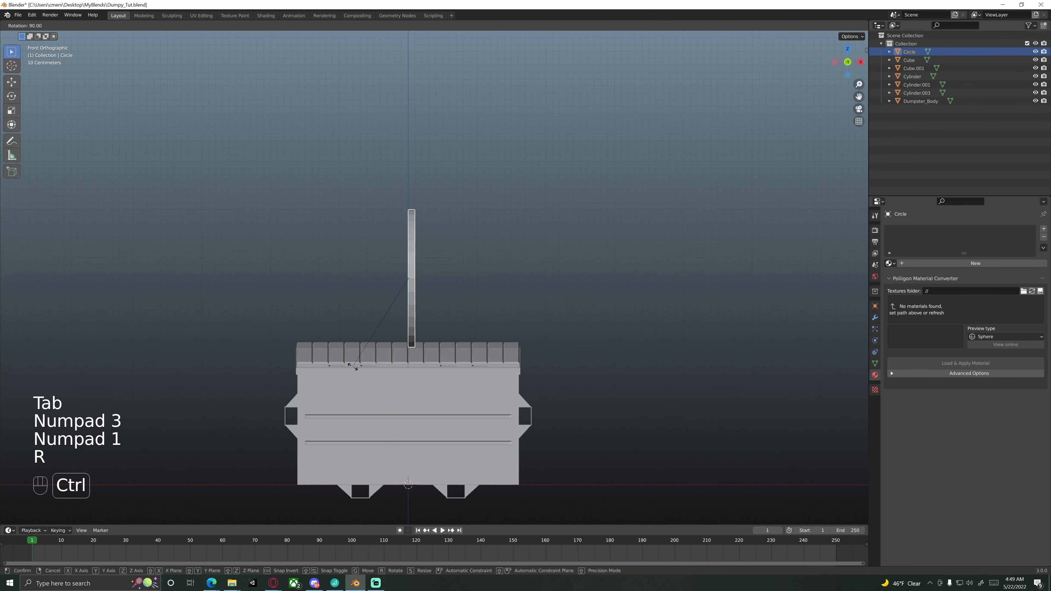
left_click(353, 366, "ctrl")
Move the disc 1.7 m along X and -0.1 m along Z, and lower it another 1.2 m beside the dumpster.
key("g")
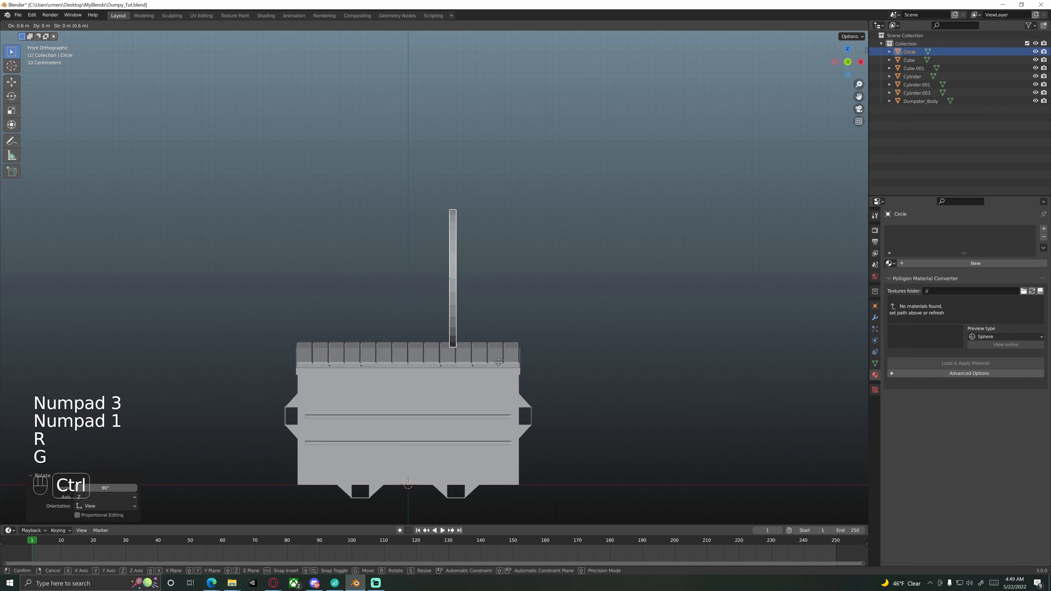
left_click(557, 372, "ctrl")
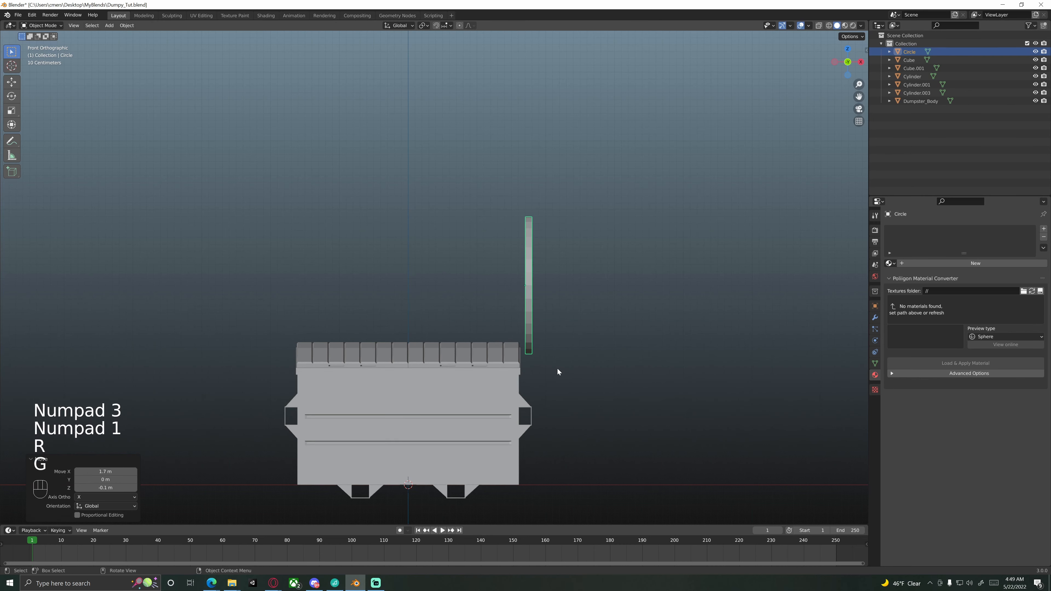
key("g")
key("z")
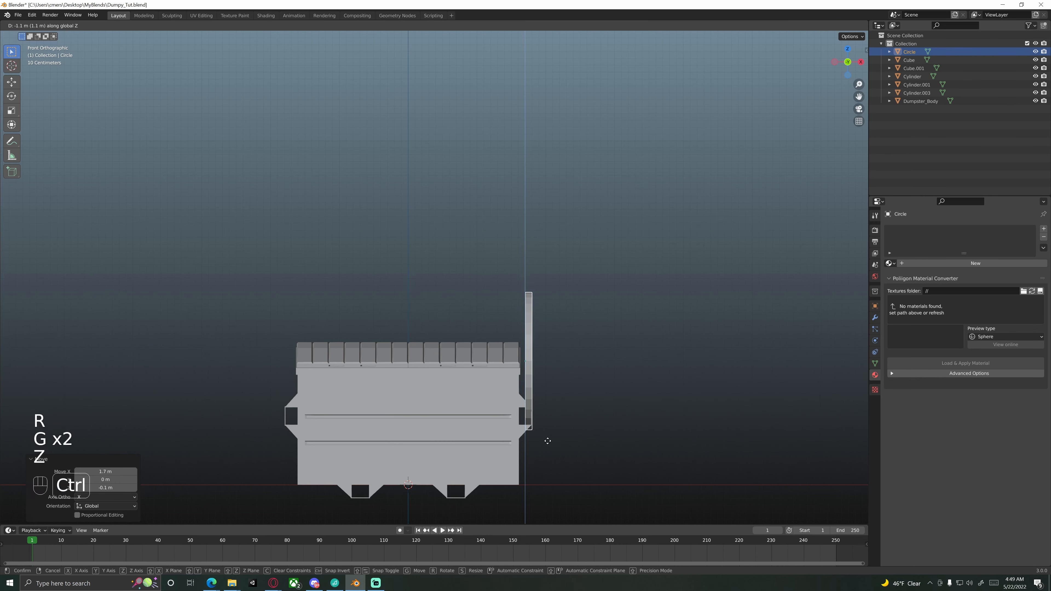
left_click(546, 451, "ctrl")
Shrink the disc uniformly by 0.1 and again by 0.5.
middle_click_drag(540, 416, 483, 313, "shift")
scroll(484, 314, "up", 5)
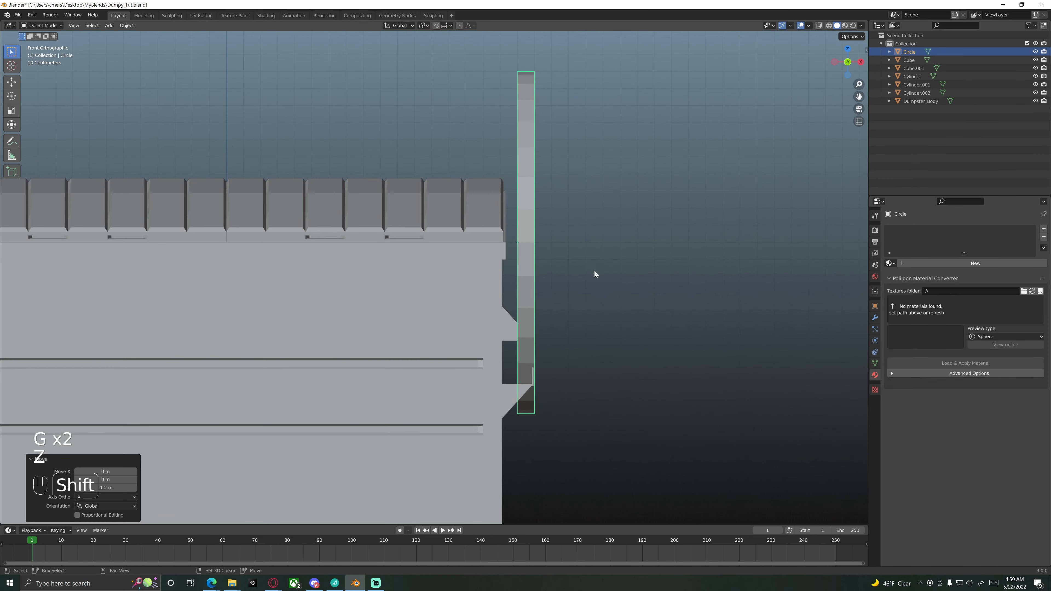
middle_click_drag(692, 380, 622, 387, "shift")
key("s")
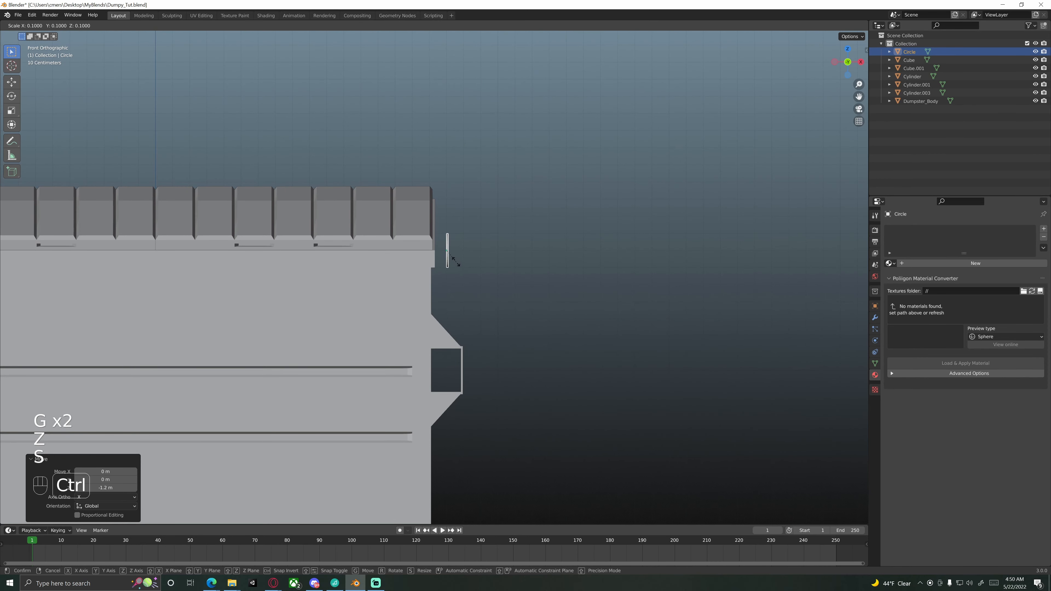
left_click(455, 261, "ctrl")
key("s")
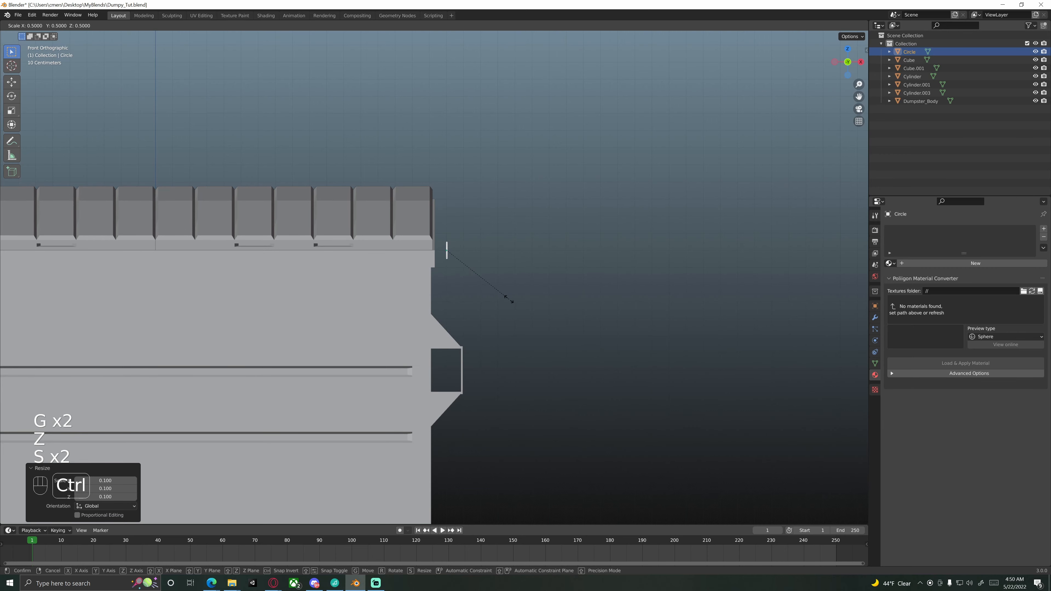
left_click(509, 298, "ctrl")
Move the disc along Y to the front end of the dumpster's rim in the side view, and lower it 0.05 m.
key("KP_3")
key("g")
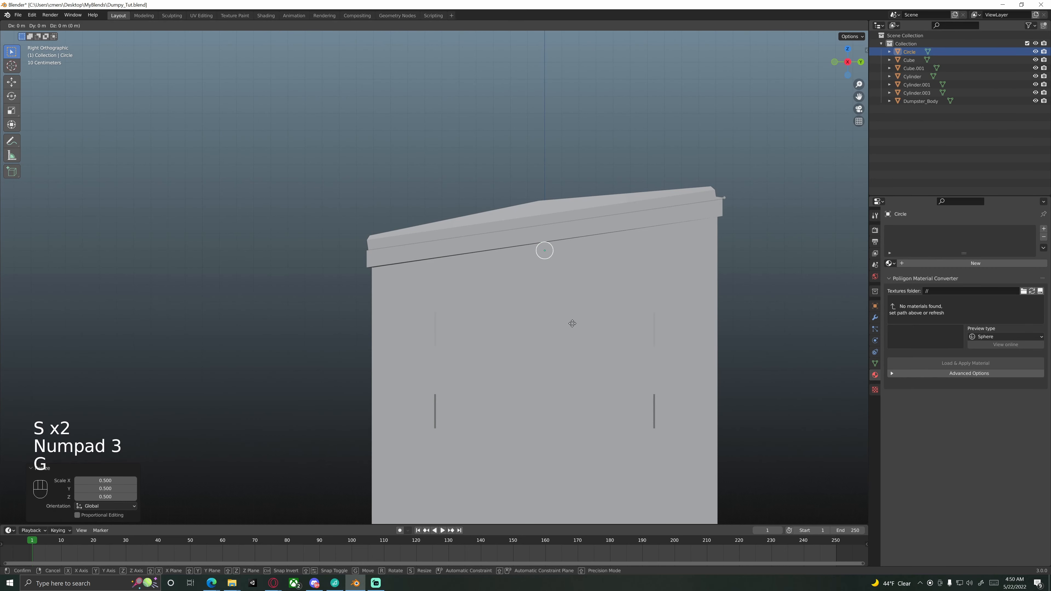
key("y")
left_click(398, 325, "ctrl")
middle_click_drag(396, 290, 507, 302, "shift")
scroll(493, 327, "up", 3)
key("g")
key("z")
left_click(511, 354, "ctrl")
Shrink the disc uniformly by 0.6, raise it 0.02 m along Z, and shrink it again by 0.8.
scroll(514, 358, "up", 2)
key("s")
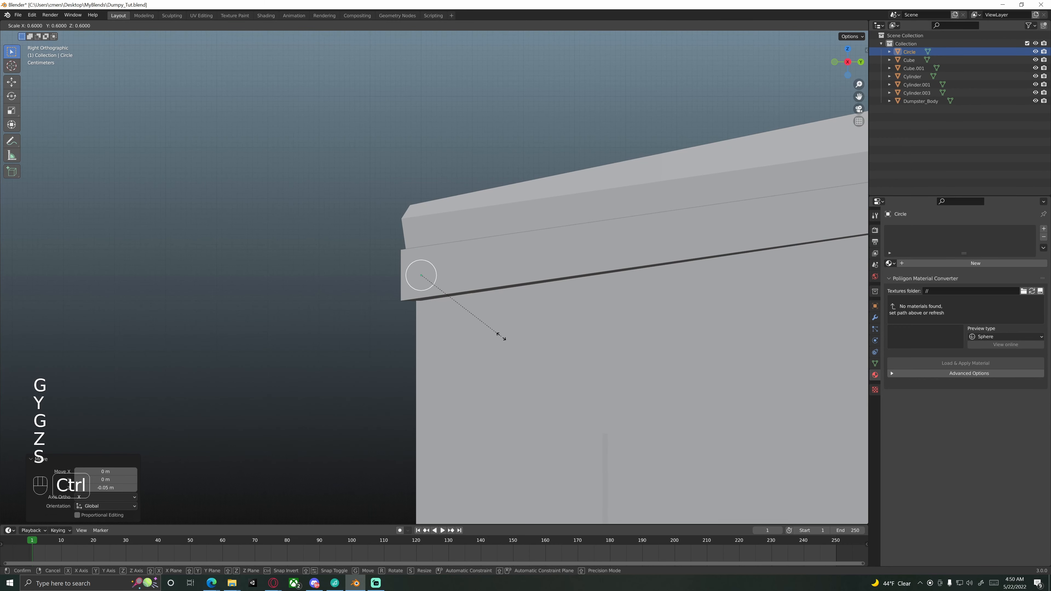
left_click(499, 335, "ctrl")
scroll(460, 337, "up", 4)
key("g")
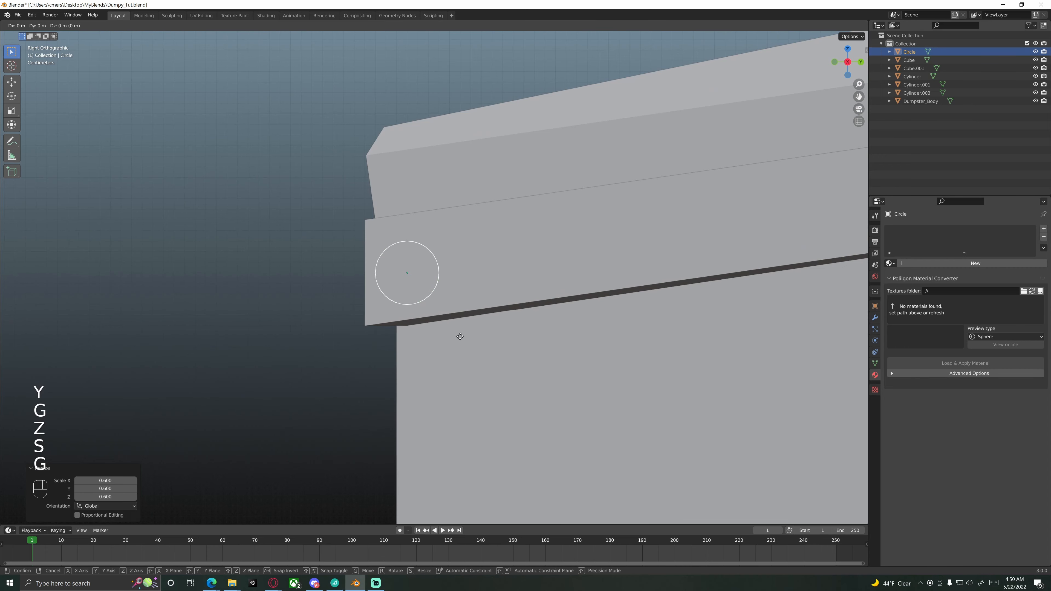
key("z")
left_click(457, 311, "ctrl")
key("s")
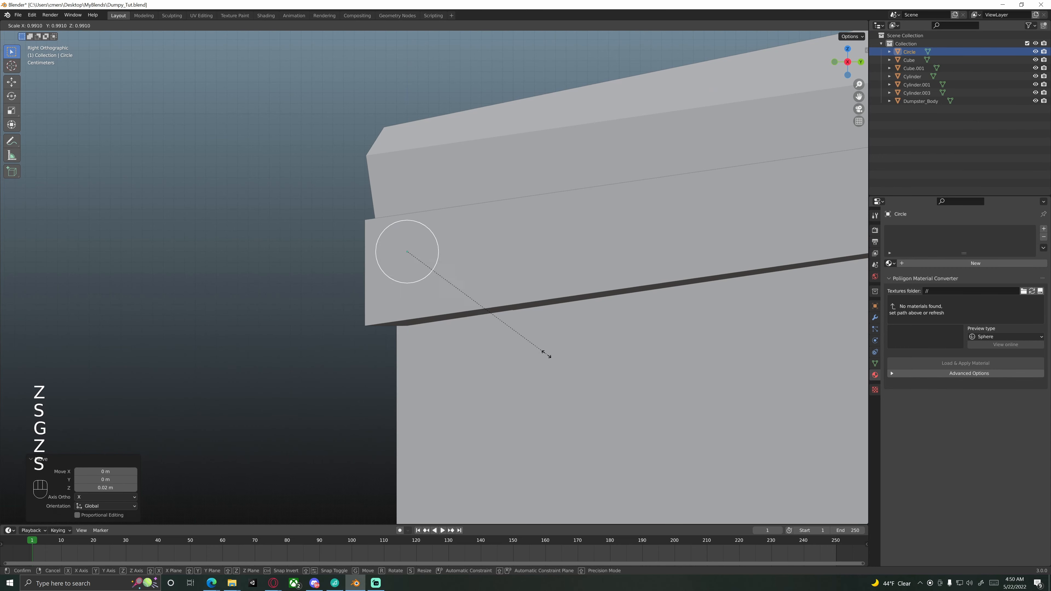
left_click(516, 338, "ctrl")
Display the scene in material preview shading with the disc at the dumpster's front corner in view.
mouse_move(456, 318)
middle_mouse_down()
mouse_move(510, 332)
mouse_move(432, 309)
middle_mouse_up()
key("KP_3")
key("z")
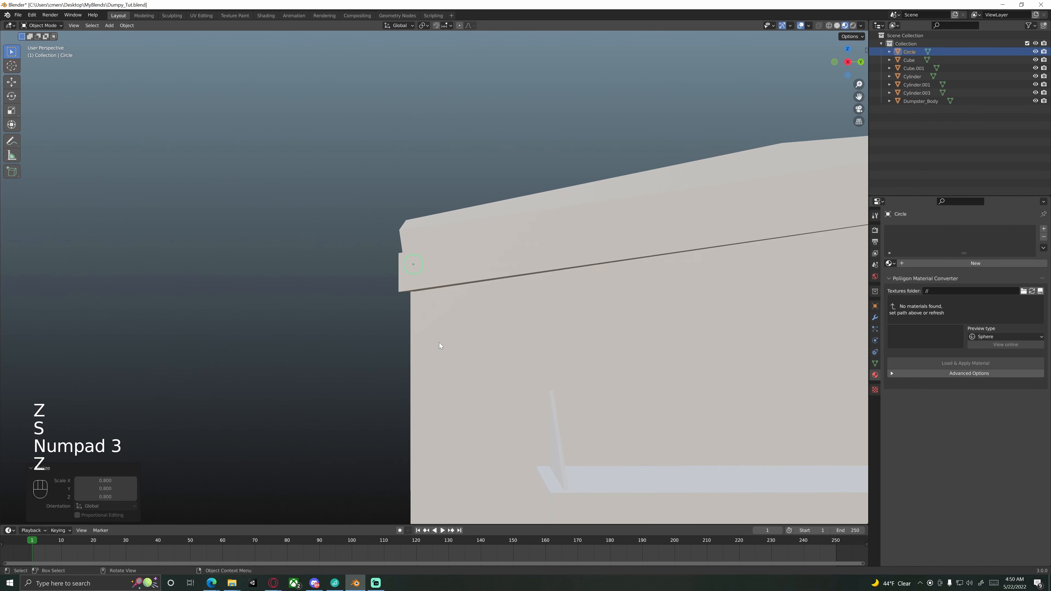
key("KP_3")
middle_click_drag(442, 339, 518, 319, "shift")
scroll(466, 310, "up", 2)
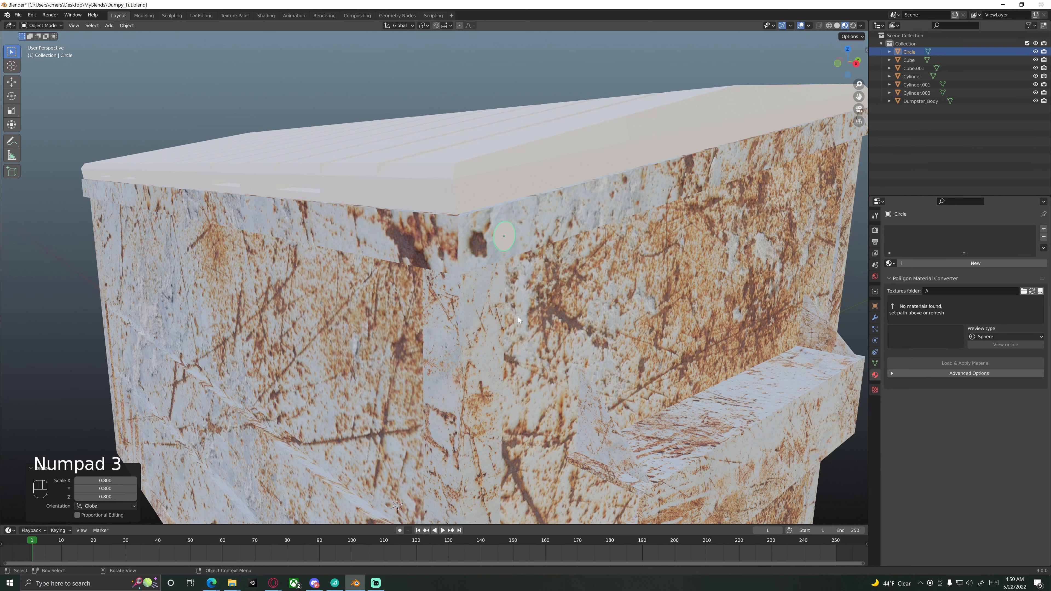
Move the disc -0.06 m along X towards the rim's side in the front view.
key("KP_1")
scroll(500, 293, "up", 2)
mouse_move(531, 294)
middle_mouse_down("shift")
mouse_move(501, 293)
mouse_move(511, 297)
middle_mouse_up("shift")
key("g")
key("x")
key("ctrl")
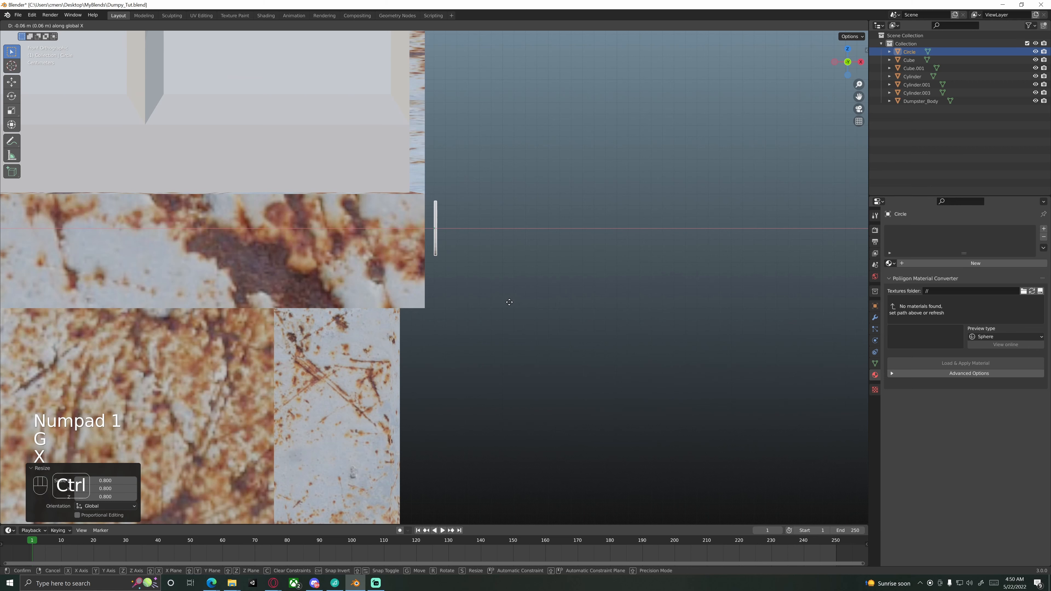
left_click(508, 304, "ctrl")
Nudge the disc about -0.008 m further along X until its inner face sits flush against the rim.
middle_click_drag(459, 249, 471, 287, "shift")
scroll(474, 306, "up", 6)
key("g")
key("x")
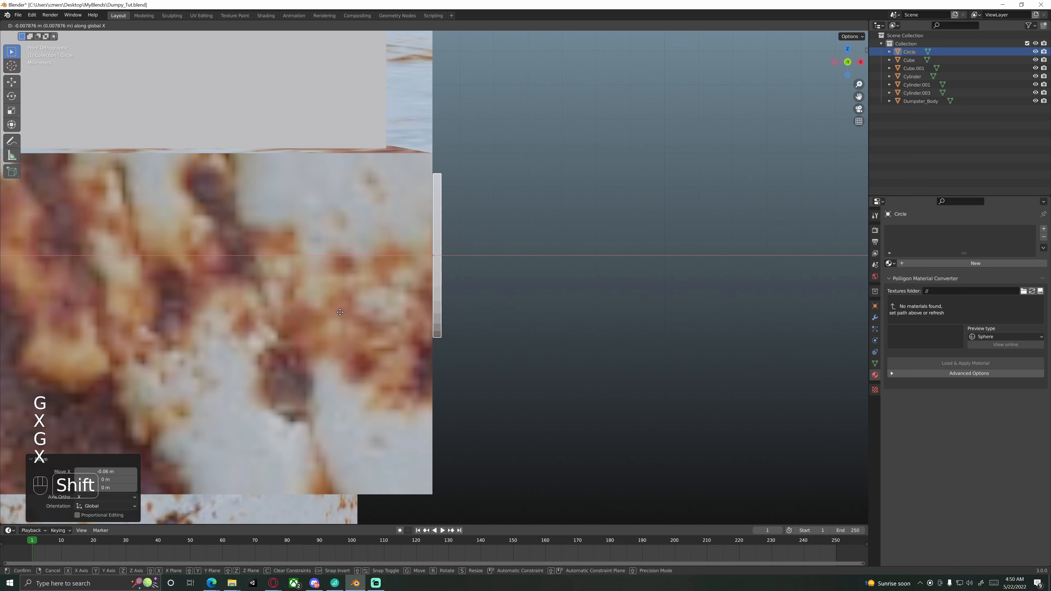
scroll(492, 263, "up", 5)
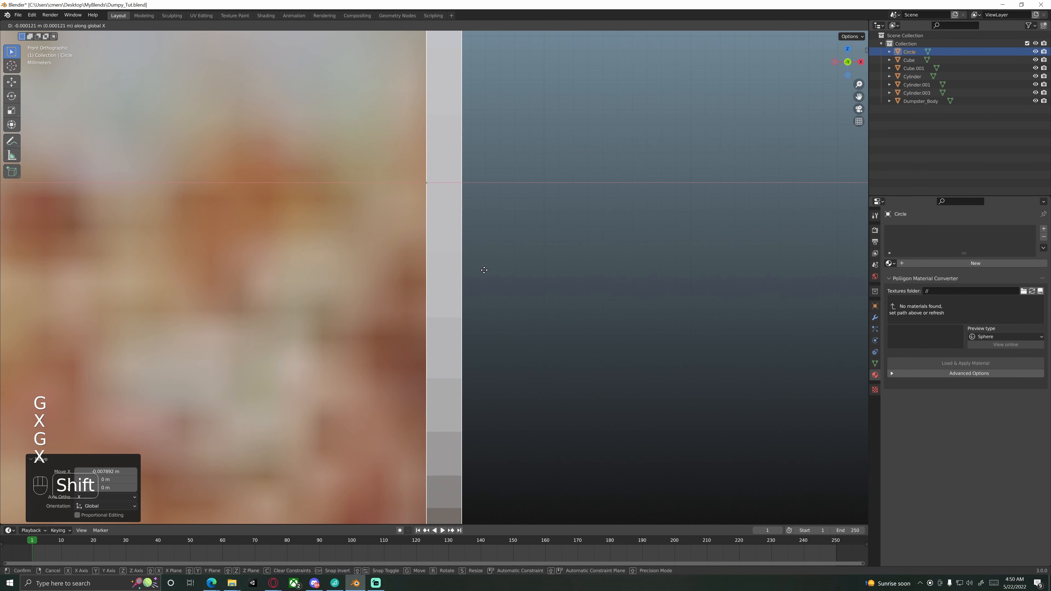
left_click(481, 276)
scroll(472, 274, "down", 3)
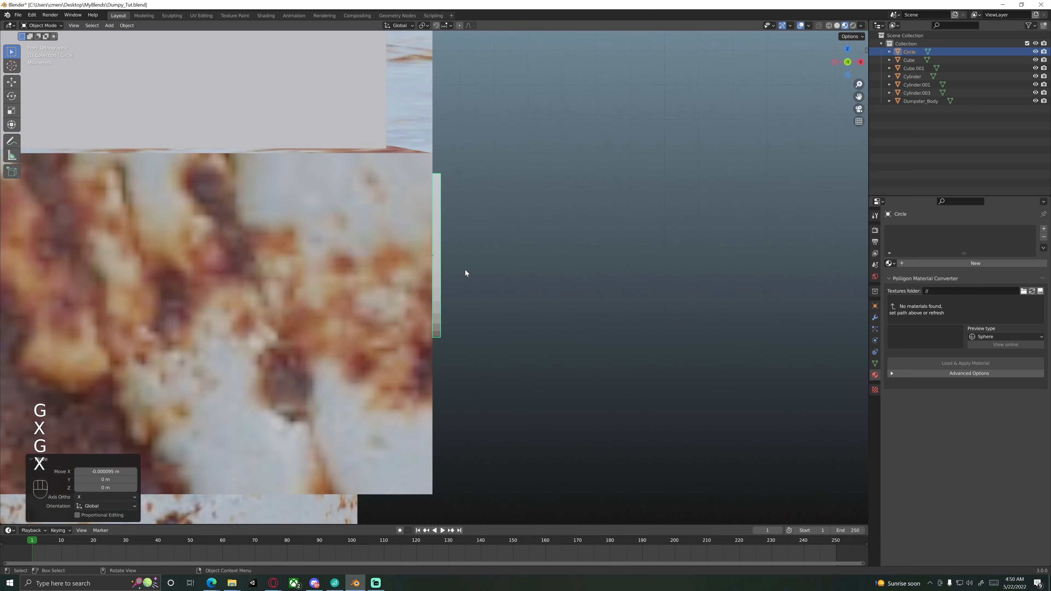
middle_click_drag(465, 273, 479, 298)
key("Tab")
scroll(434, 282, "up", 1)
key("Tab")
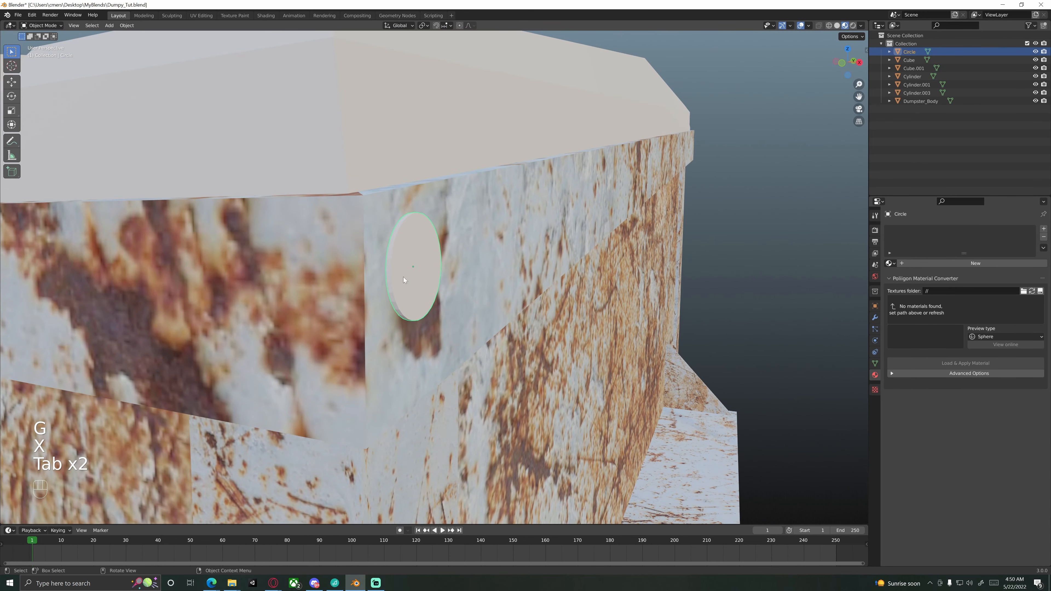
scroll(489, 313, "down", 3)
middle_click_drag(412, 296, 454, 248, "shift")
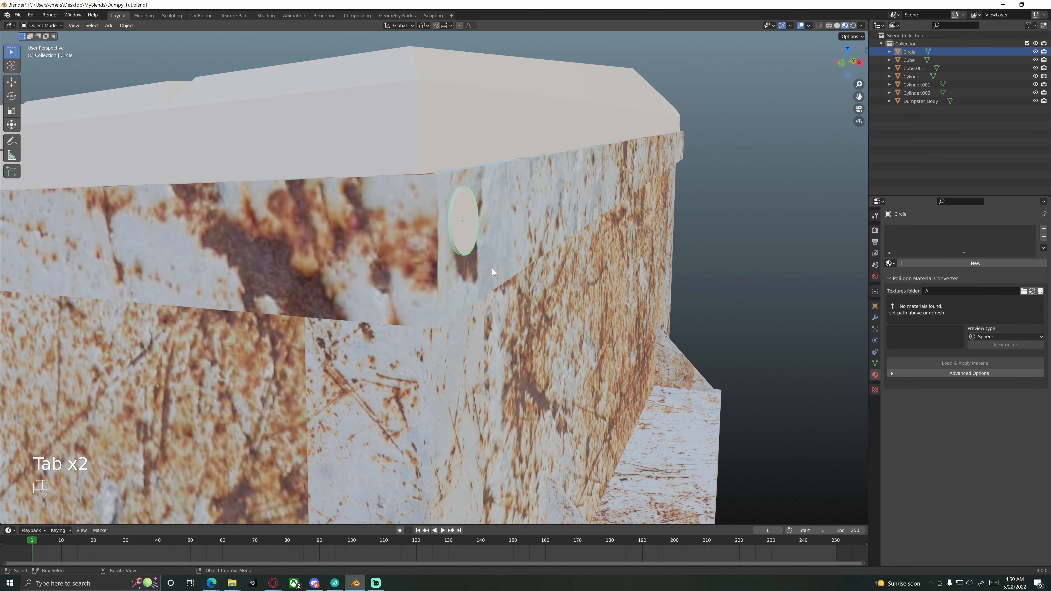
Duplicate the disc about 0.009 m outward along X and hide the duplicate.
key("KP_1")
middle_click_drag(492, 269, 499, 308, "shift")
key("shift+d")
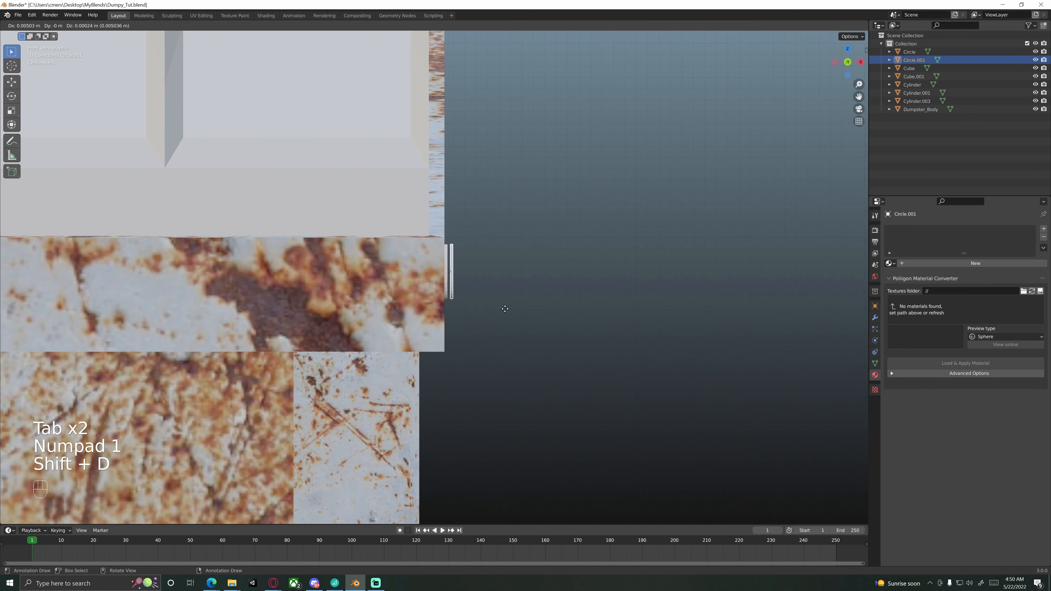
key("x")
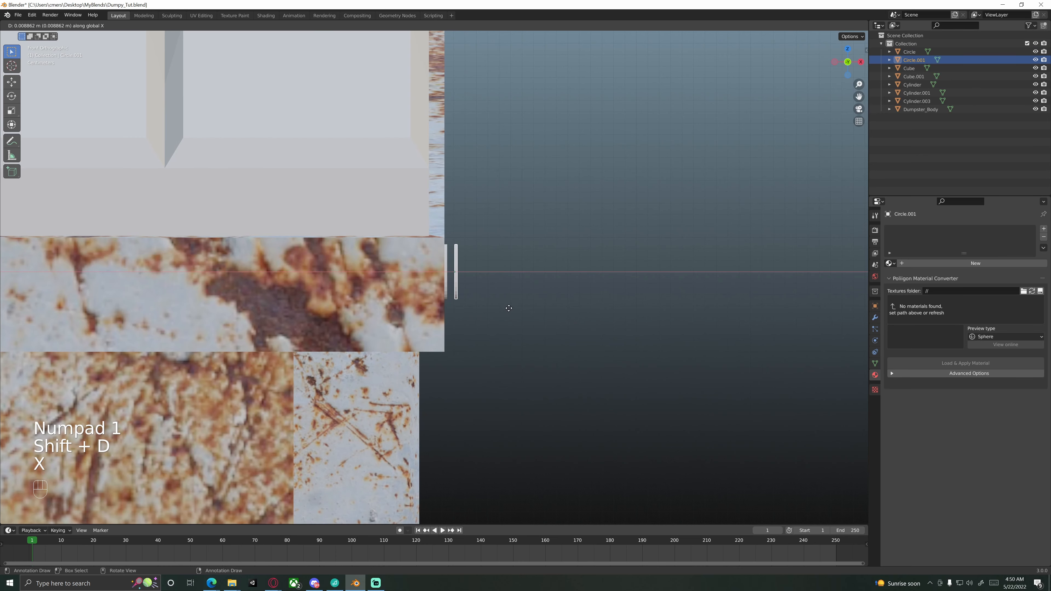
left_click(509, 308)
key("h")
Select the lower half of the original disc's vertices in the wireframe side view.
middle_click_drag(472, 288, 442, 277)
left_click(406, 284)
key("Tab")
scroll(444, 278, "up", 2)
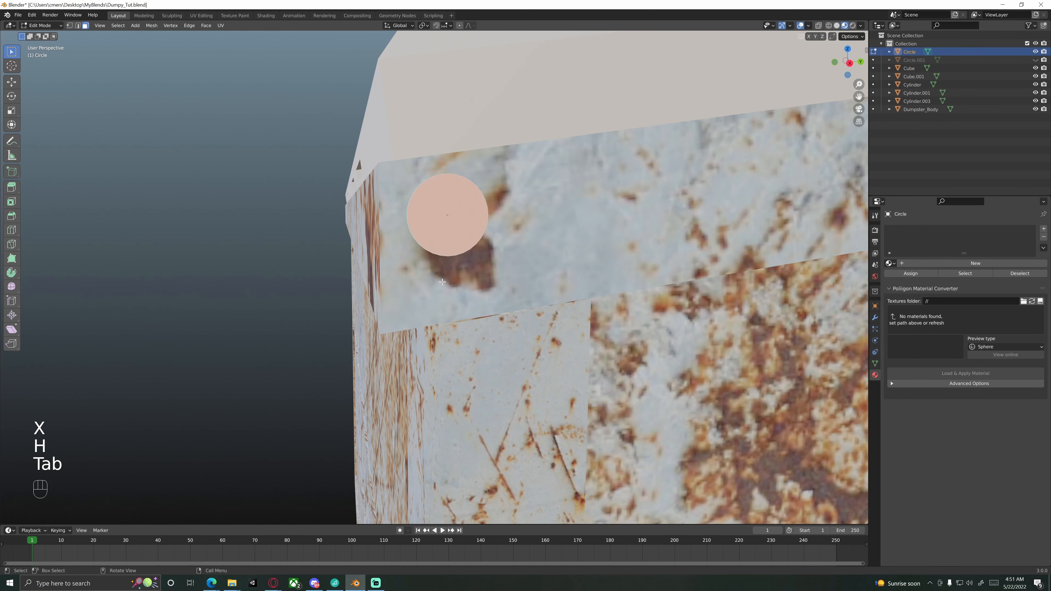
key("KP_3")
middle_click_drag(462, 276, 465, 306, "shift")
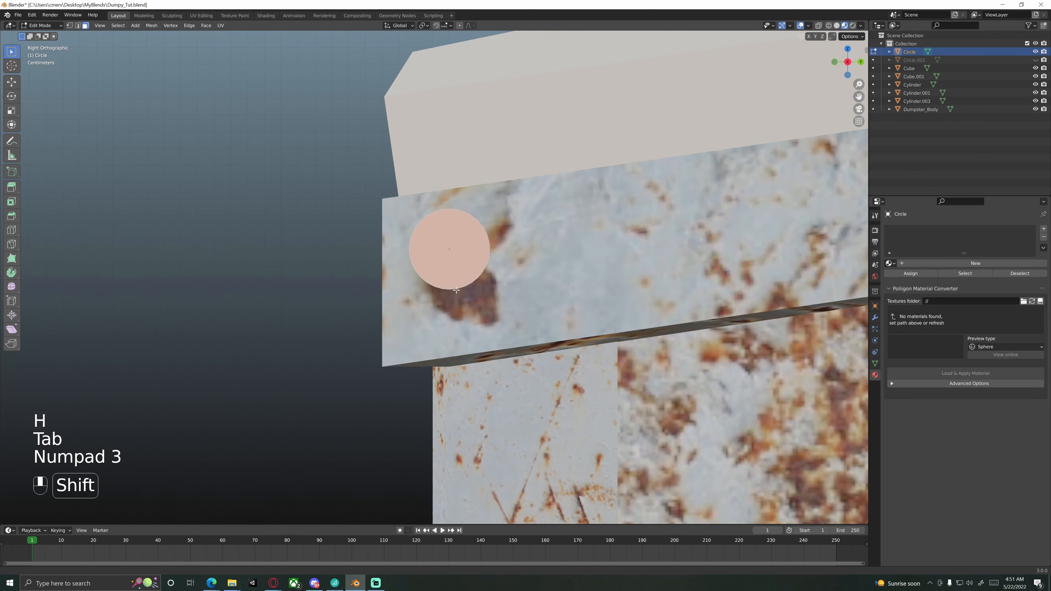
key("z")
left_click(415, 290)
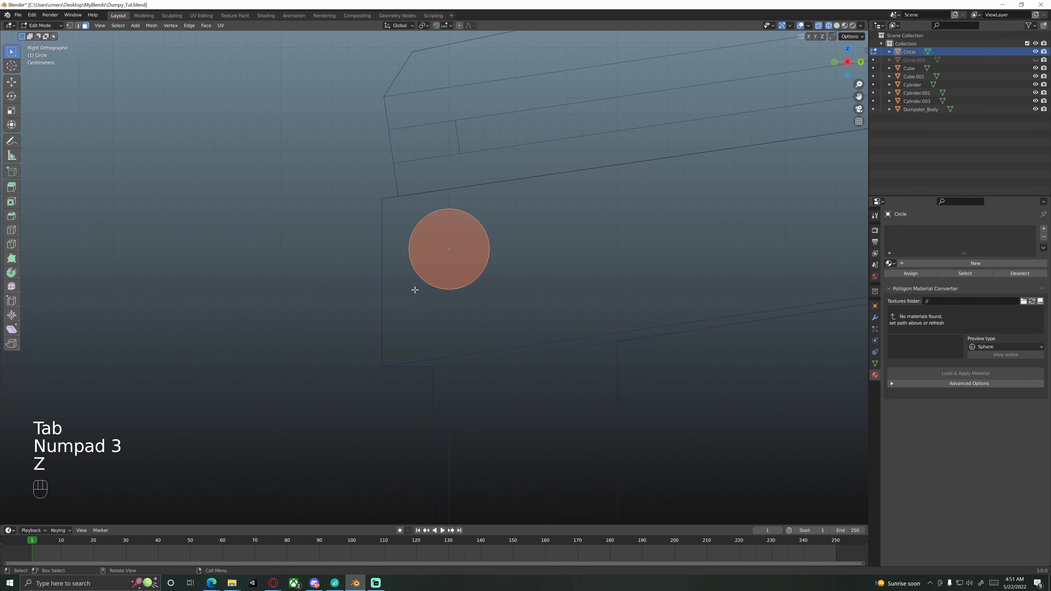
key("1")
scroll(440, 275, "up", 5)
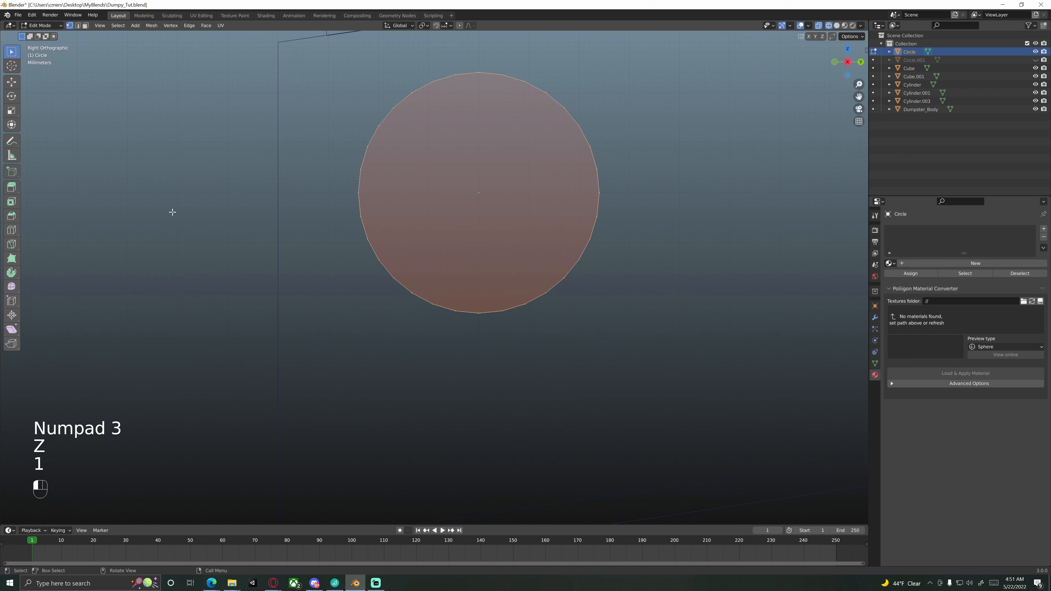
left_click(203, 207)
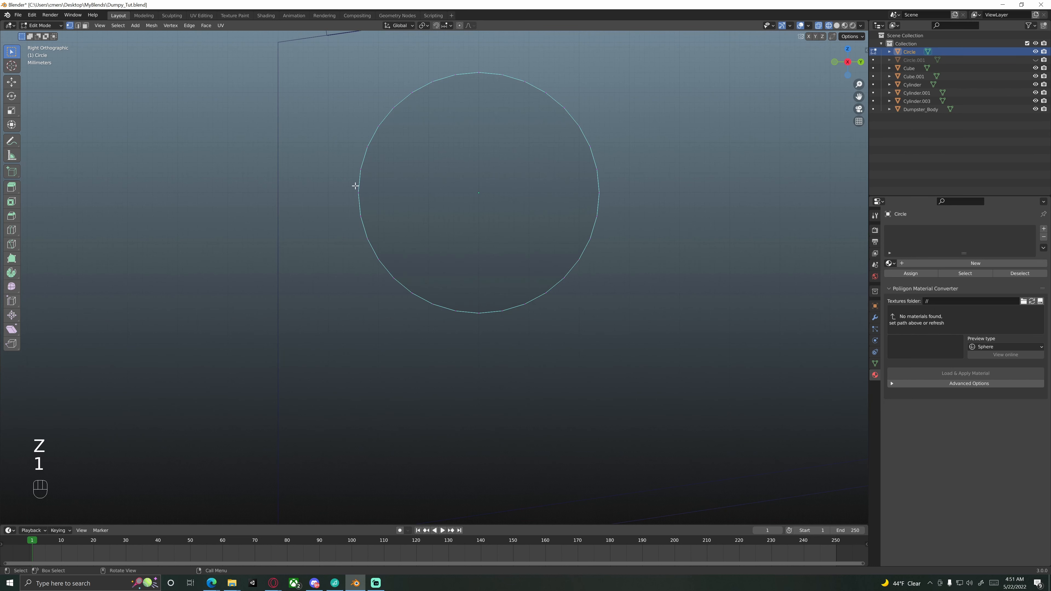
left_click_drag(347, 187, 620, 339)
Move the selected vertices down 0.16 m along Z in material preview to stretch the disc into a vertical strap.
scroll(454, 334, "down", 4)
key("z")
scroll(499, 345, "down", 4)
mouse_move(479, 323)
middle_mouse_down("shift")
mouse_move(474, 275)
mouse_move(459, 282)
middle_mouse_up("shift")
key("z")
scroll(474, 275, "down", 3)
scroll(464, 225, "up", 3)
middle_click_drag(465, 225, 458, 282, "shift")
scroll(458, 282, "down", 2)
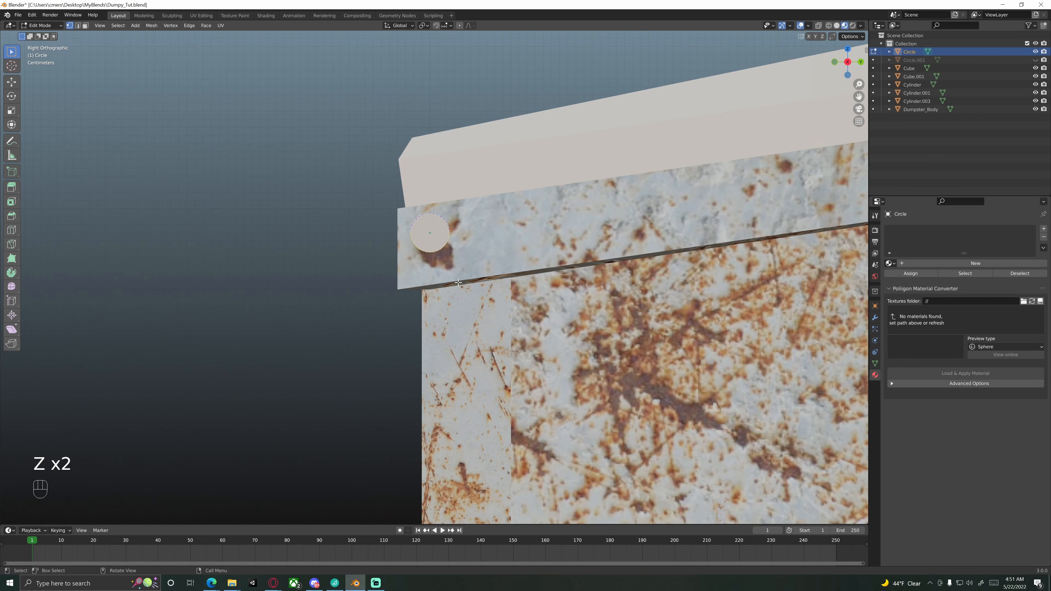
key("g")
key("z")
key("ctrl")
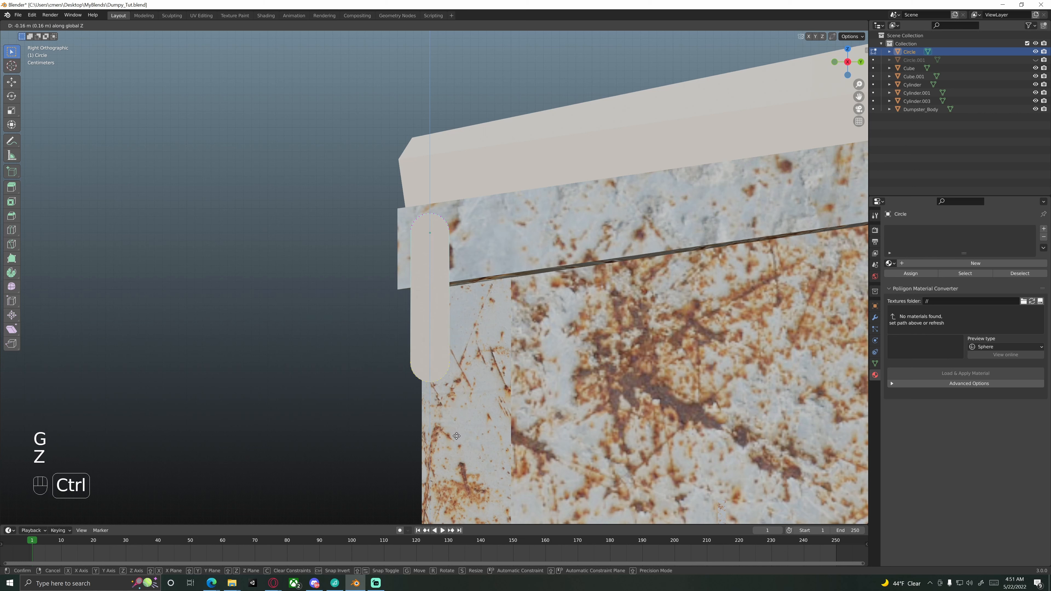
left_click(457, 435)
key("Tab")
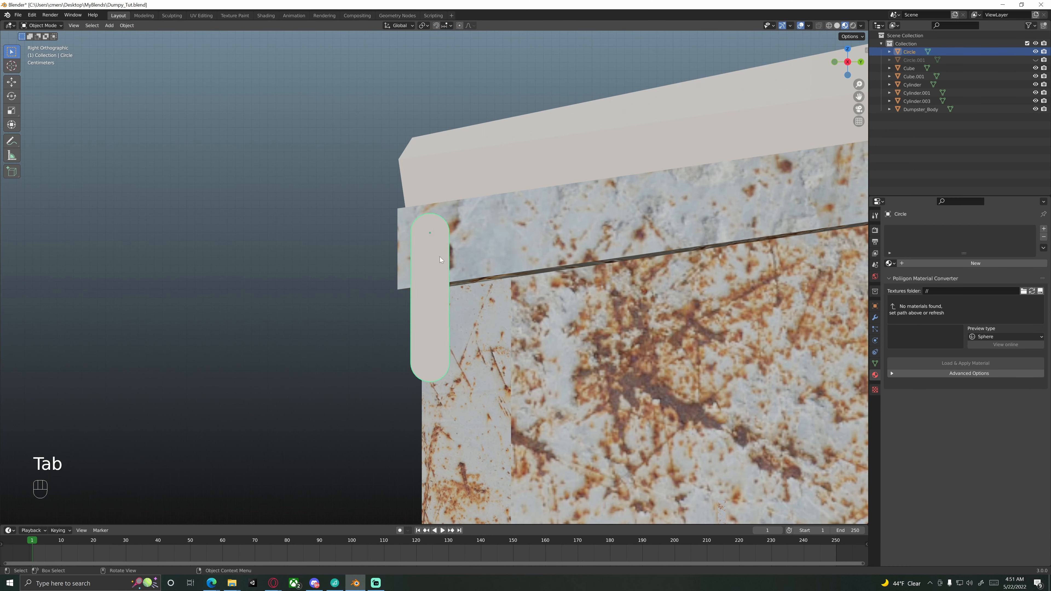
Try rotating the strap about its upper end in the side view to test its swing over the lid.
scroll(499, 306, "down", 2)
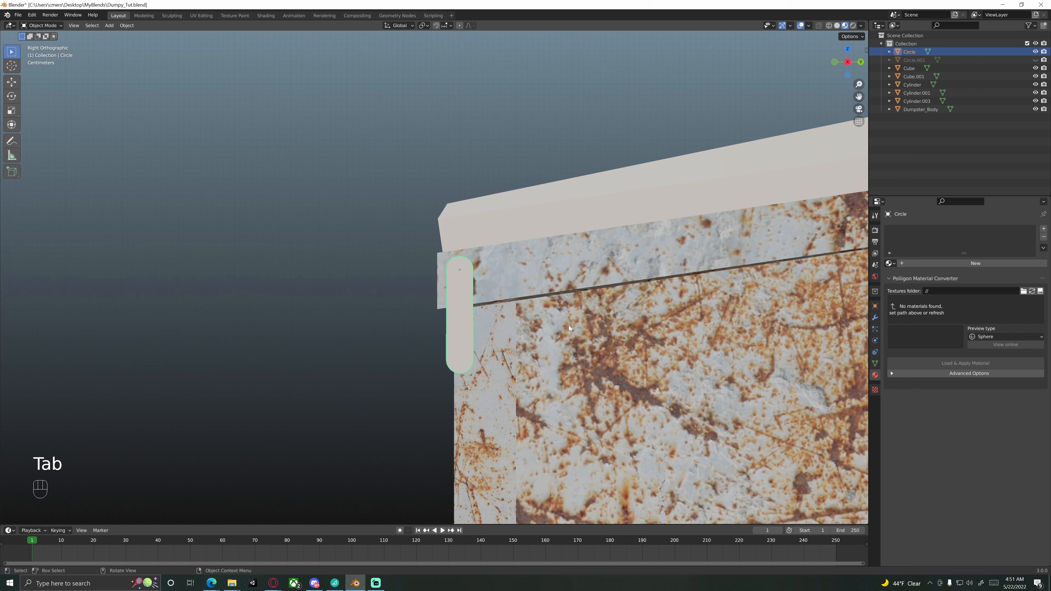
key("r")
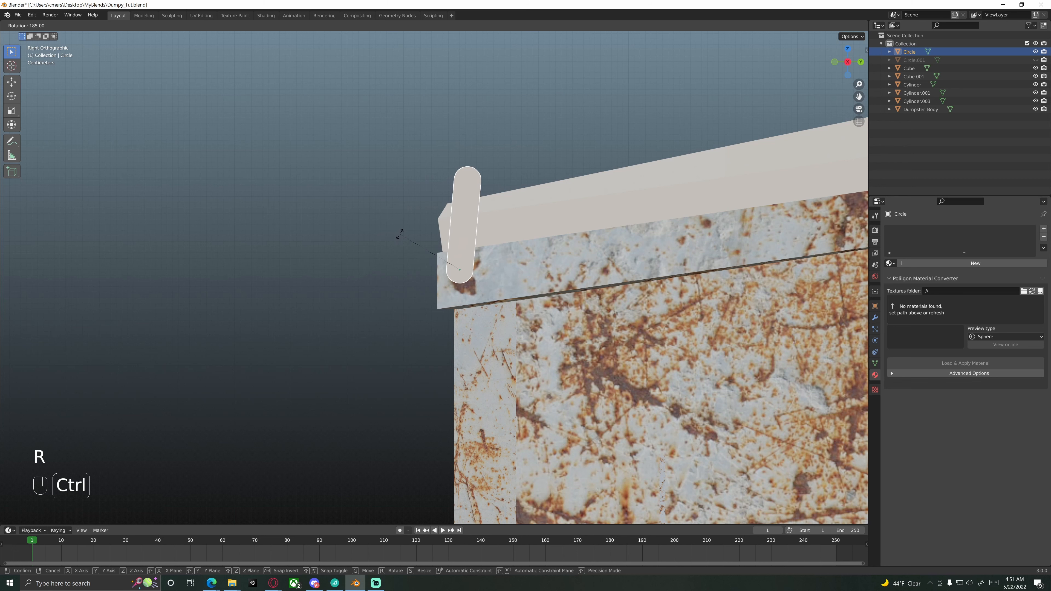
left_click(357, 244)
scroll(476, 356, "up", 2)
Shorten the strap slightly by raising its lower end's vertices along Z.
key("Tab")
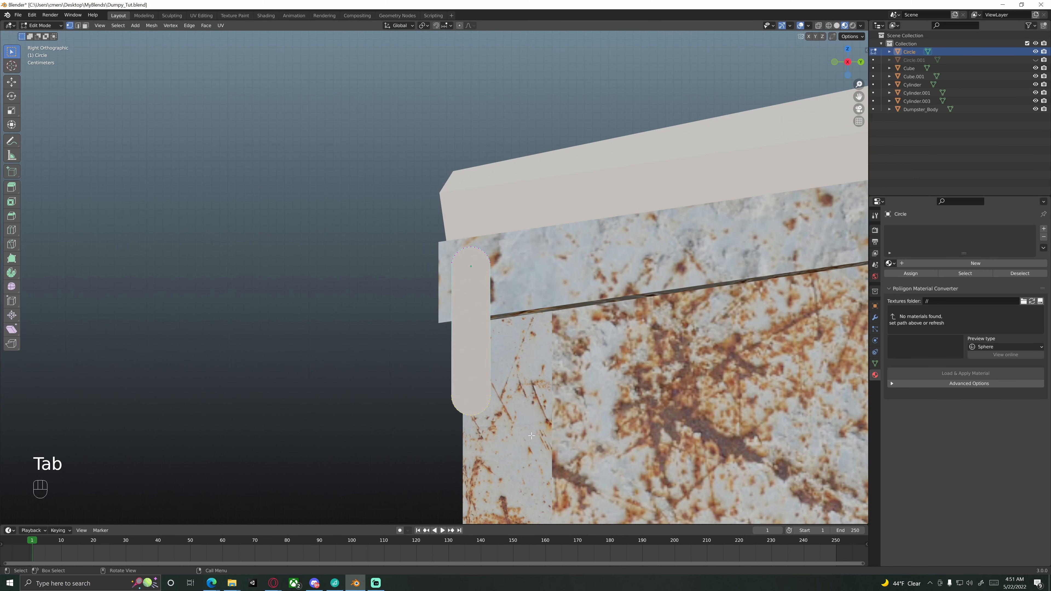
key("g")
key("z")
key("ctrl")
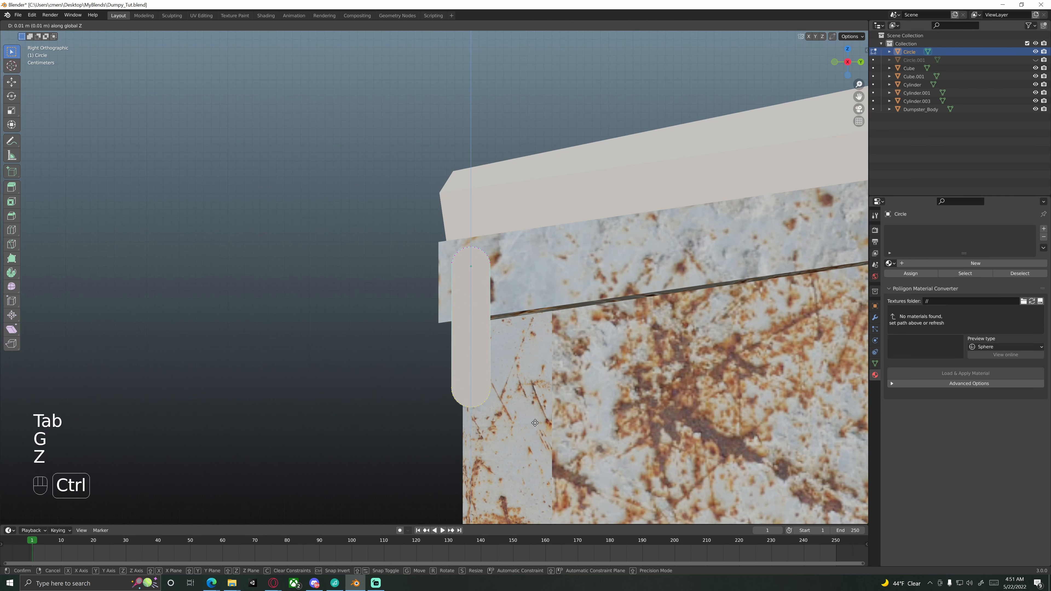
left_click(538, 411)
key("Tab")
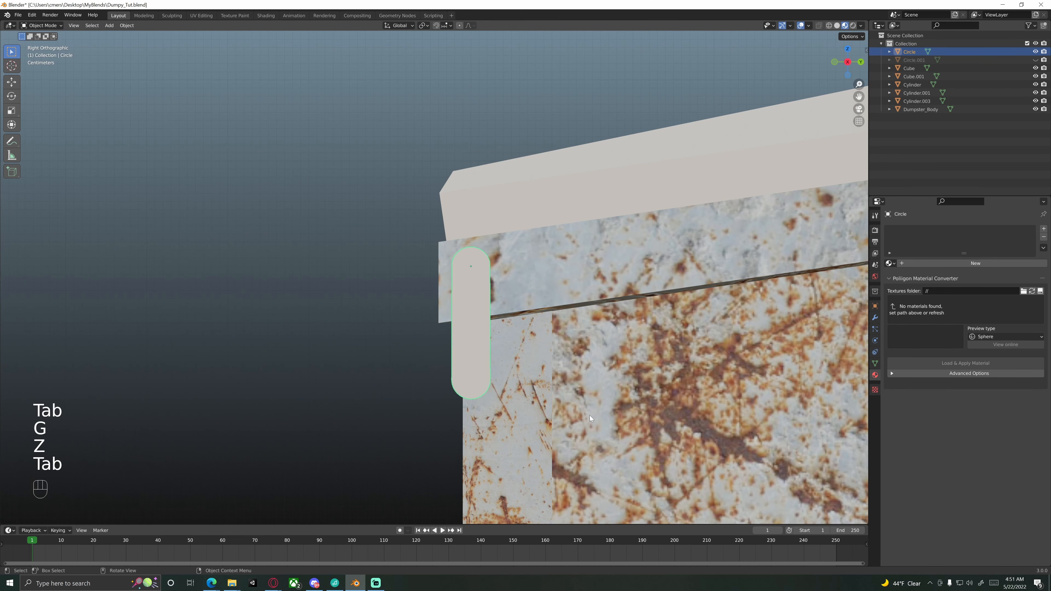
Try swinging the shortened strap about its upper end past the lid's front edge.
key("r")
key("ctrl")
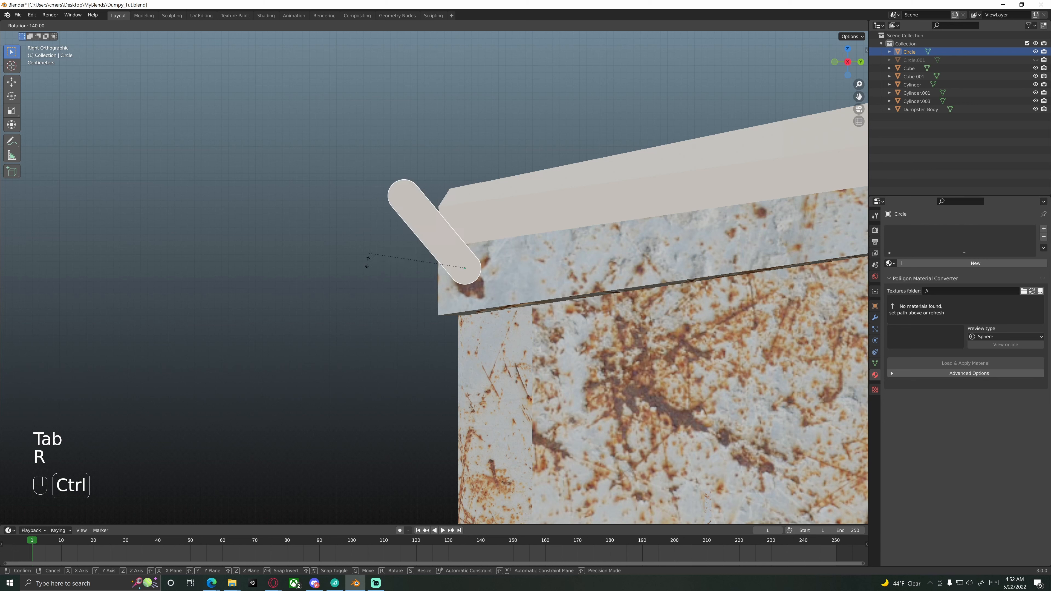
left_click(515, 377)
Lengthen the strap by moving its lower end's vertices down 0.01 m along Z.
key("Tab")
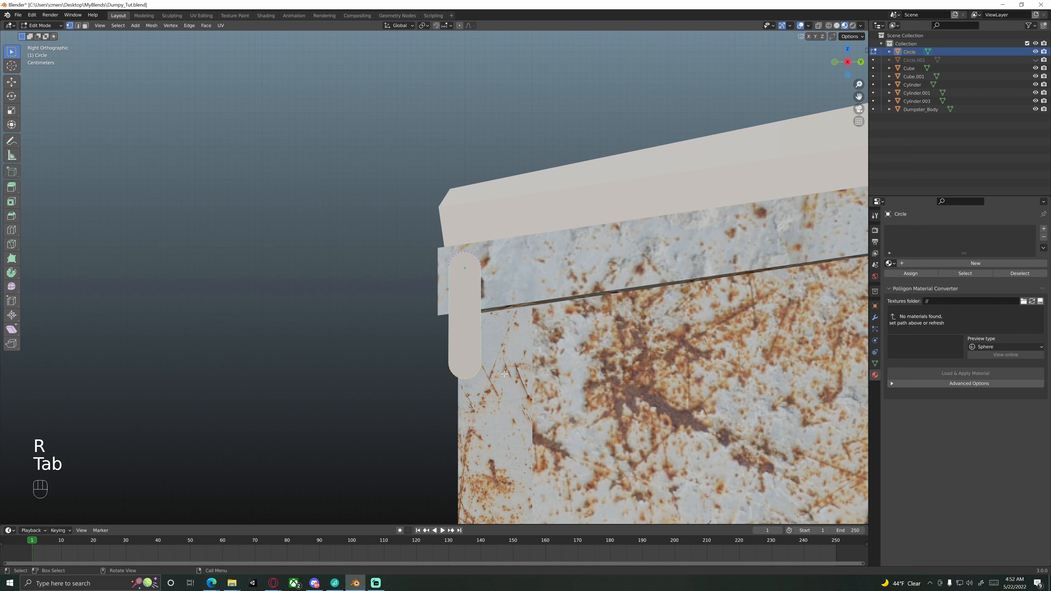
key("g")
key("z")
left_click(494, 370, "ctrl")
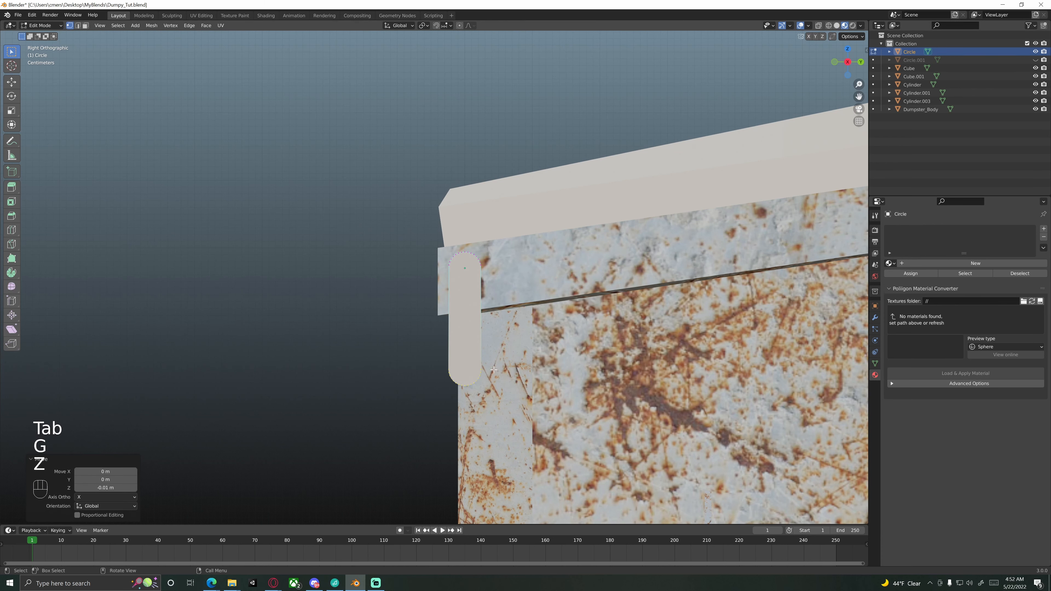
middle_click_drag(483, 363, 479, 317)
key("Tab")
Unhide the duplicate disc and select it beside the strap in the front view.
scroll(550, 306, "down", 3)
scroll(479, 317, "down", 3)
middle_click_drag(424, 283, 511, 312)
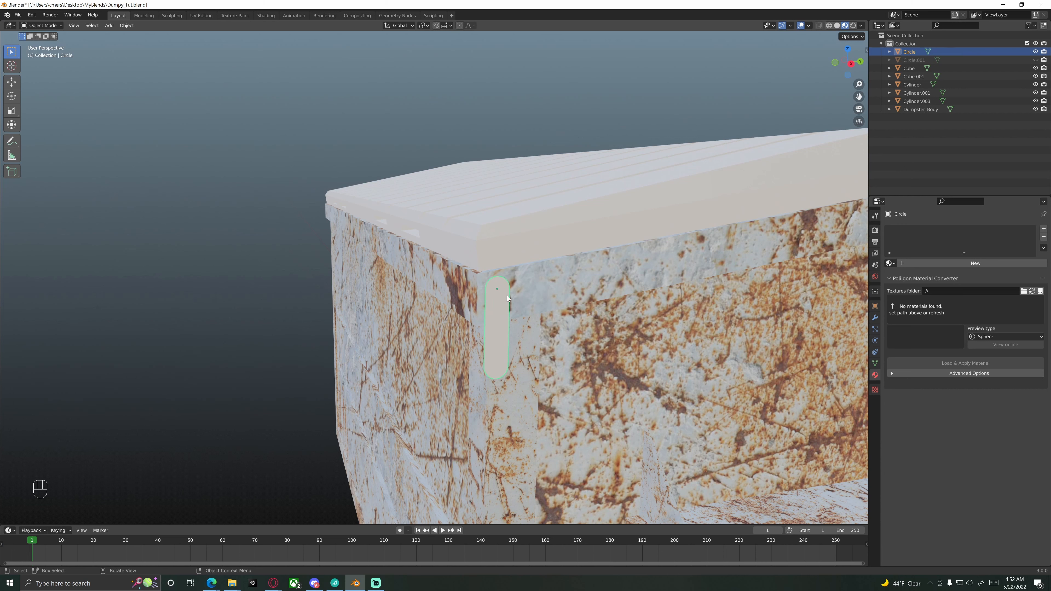
middle_click_drag(433, 274, 394, 285)
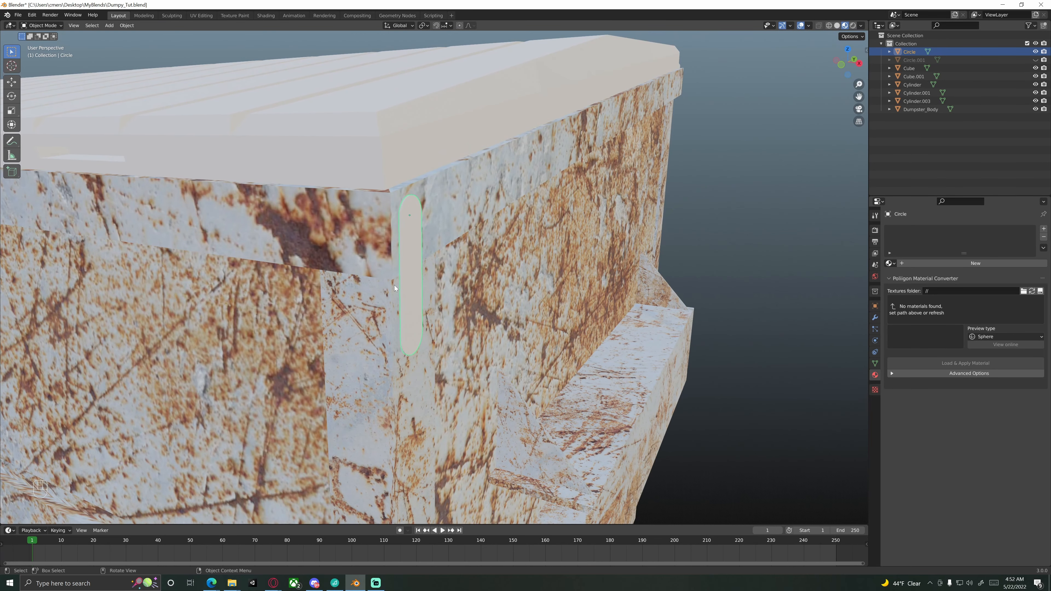
key("KP_1")
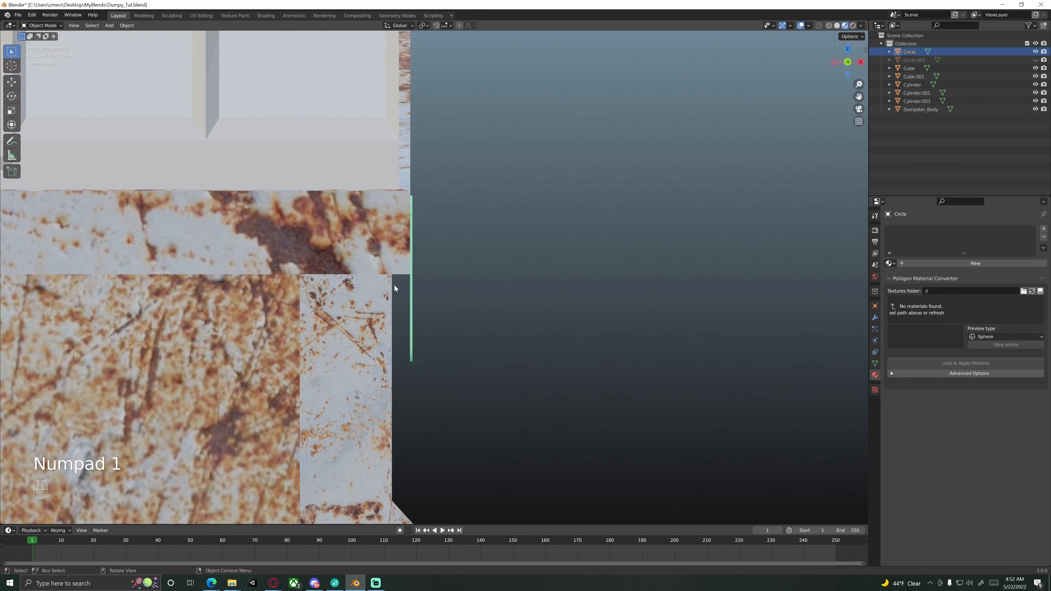
left_click(1034, 59)
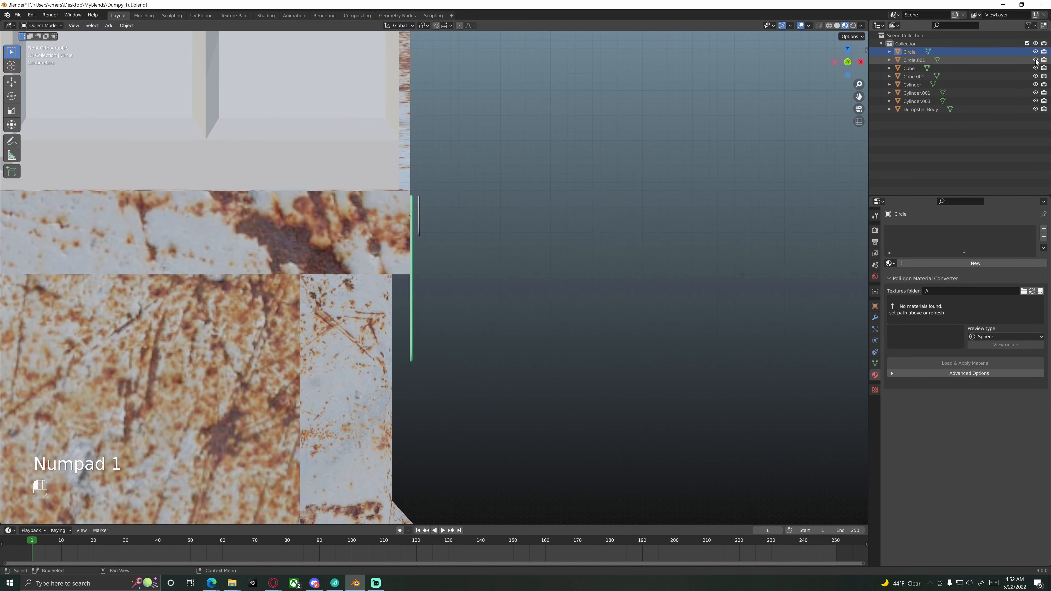
left_click(419, 213)
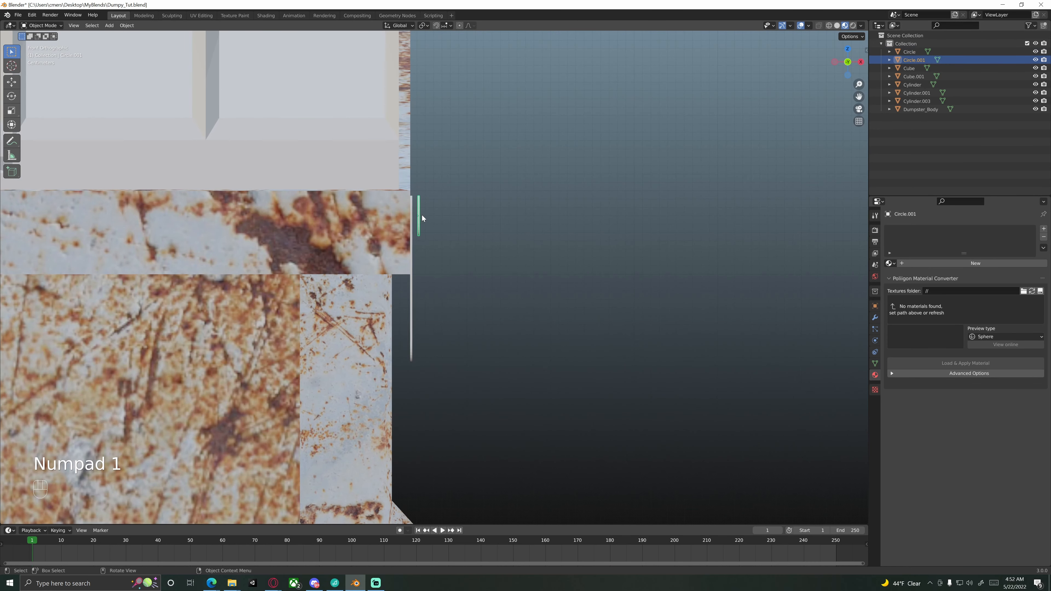
scroll(422, 216, "up", 6)
middle_click_drag(446, 156, 480, 277, "shift")
scroll(461, 189, "up", 4)
middle_click_drag(458, 184, 462, 280, "shift")
Narrow the strap by scaling it to 0.7 along Y in the right side view.
left_click(477, 316)
scroll(477, 315, "up", 3)
scroll(453, 287, "up", 2)
scroll(453, 288, "down", 4)
scroll(456, 286, "down", 5)
scroll(439, 292, "up", 2)
scroll(439, 292, "up", 4)
key("KP_3")
key("s")
key("x")
key("y")
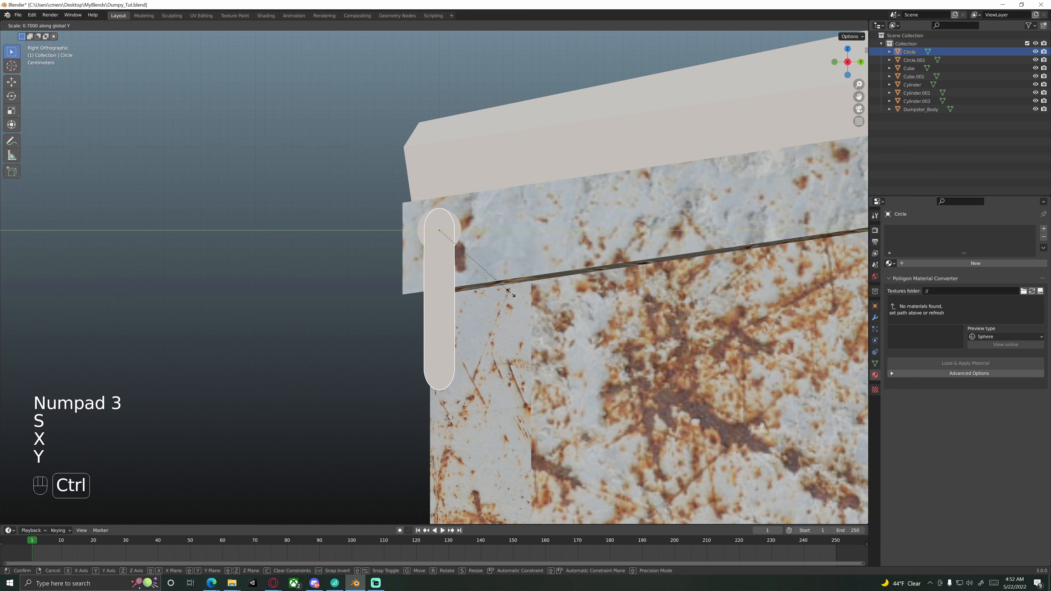
left_click(511, 293)
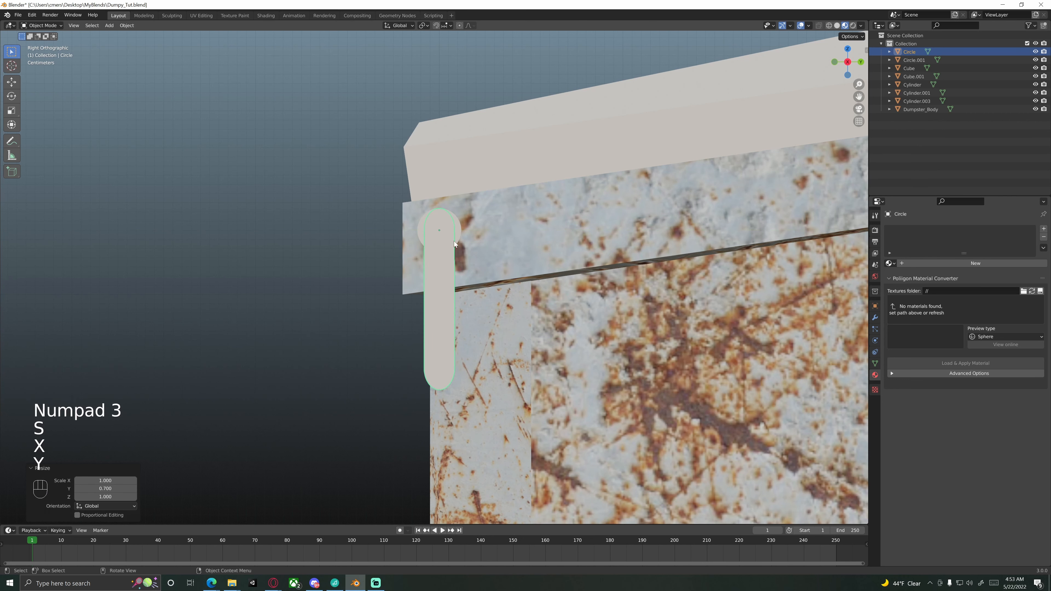
Scale the duplicate disc to 0.6 and raise it about 0.005 m along Z within the strap's rounded upper end.
left_click(458, 232)
scroll(510, 284, "up", 3)
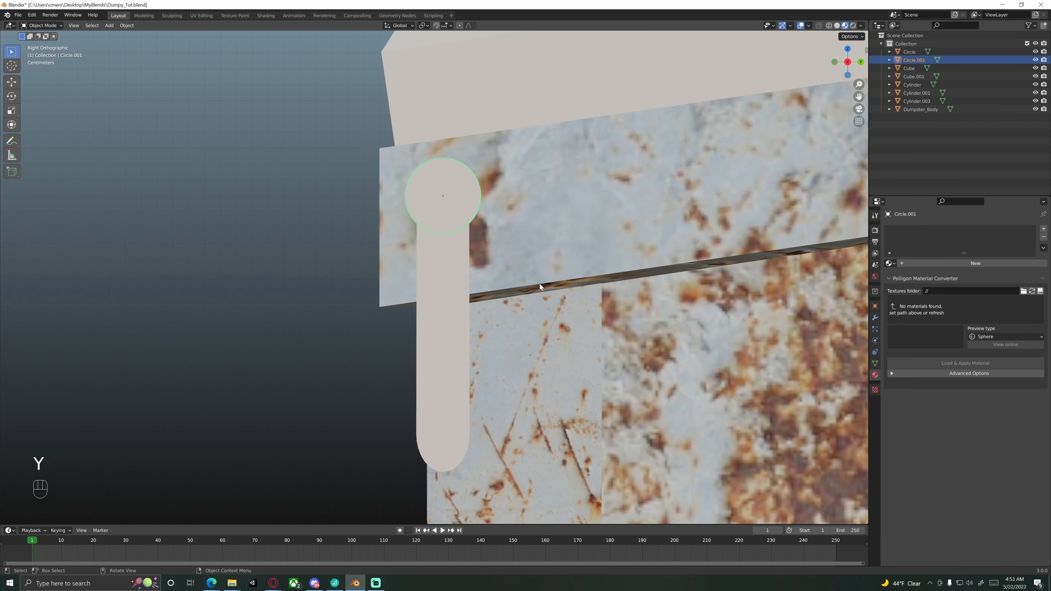
key("s")
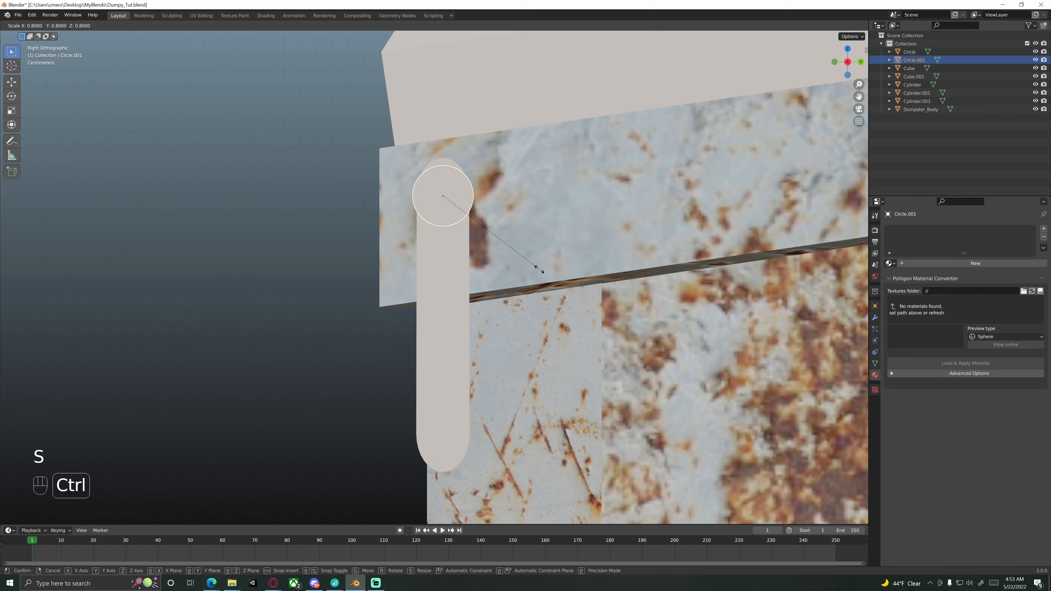
left_click(526, 257)
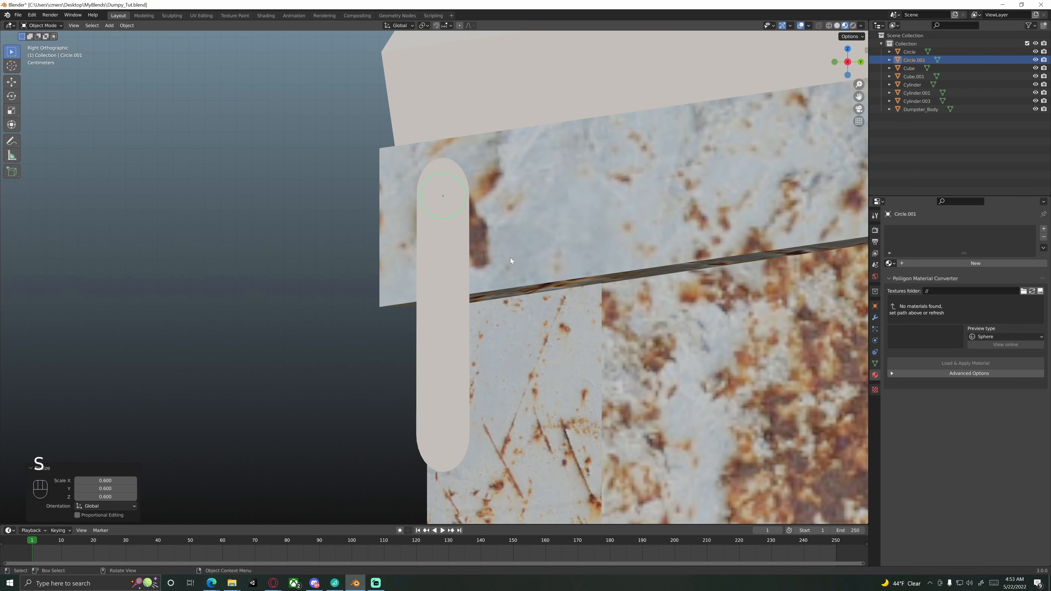
key("g")
key("z")
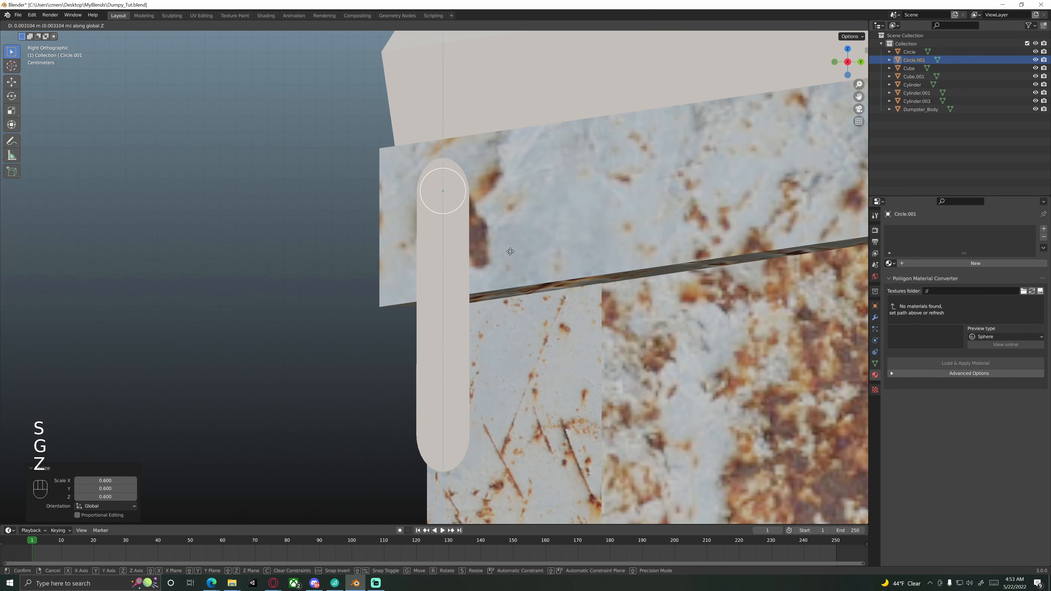
key("shift")
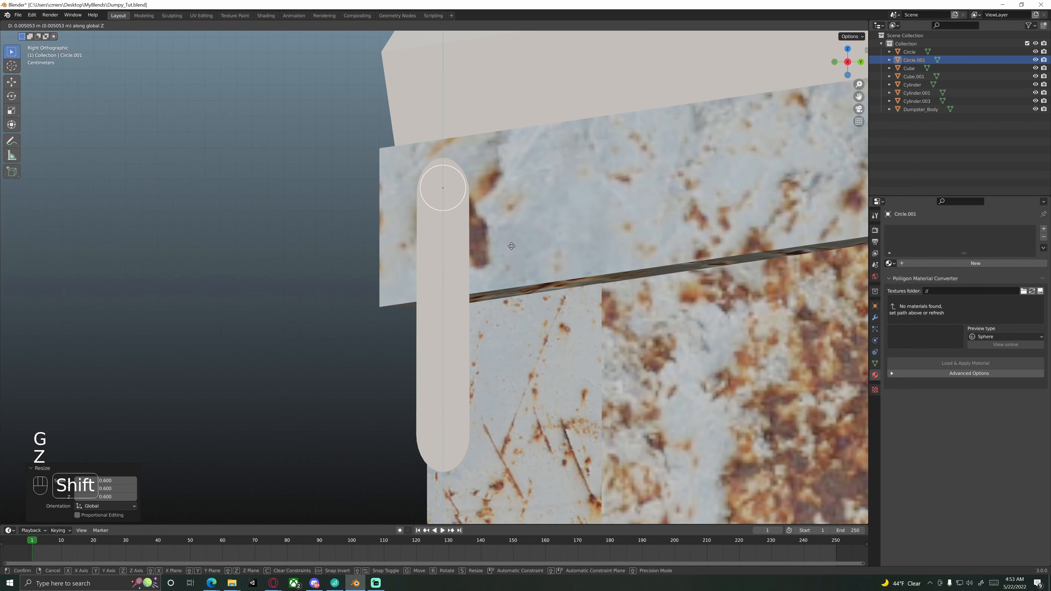
left_click(511, 245)
Move the disc about 0.0061 m along negative X, close to the strap's outer face.
middle_click_drag(419, 199, 465, 212)
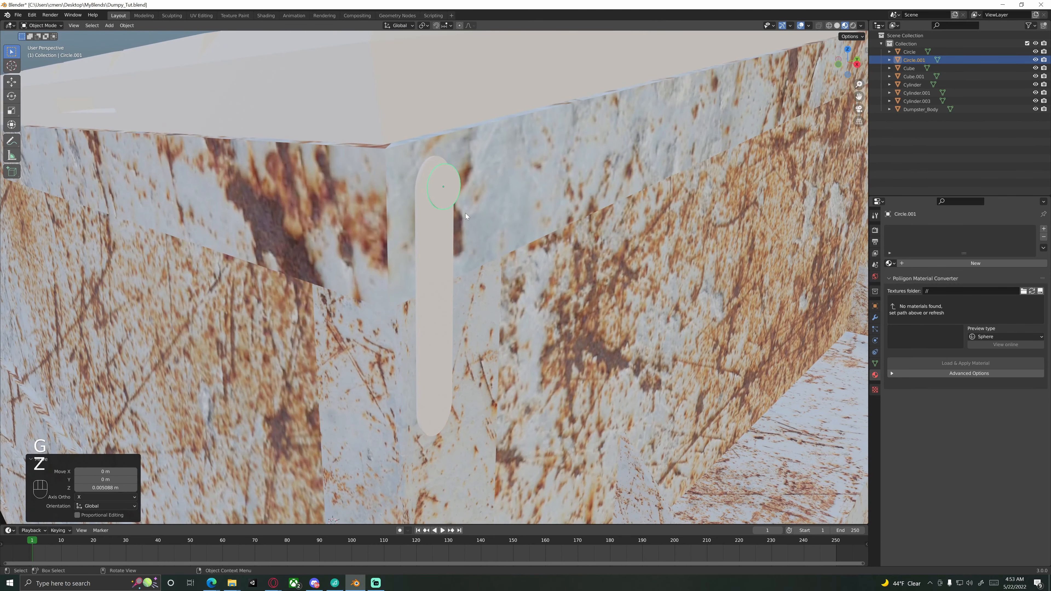
key("KP_1")
scroll(486, 212, "up", 5)
middle_click_drag(415, 143, 461, 281, "shift")
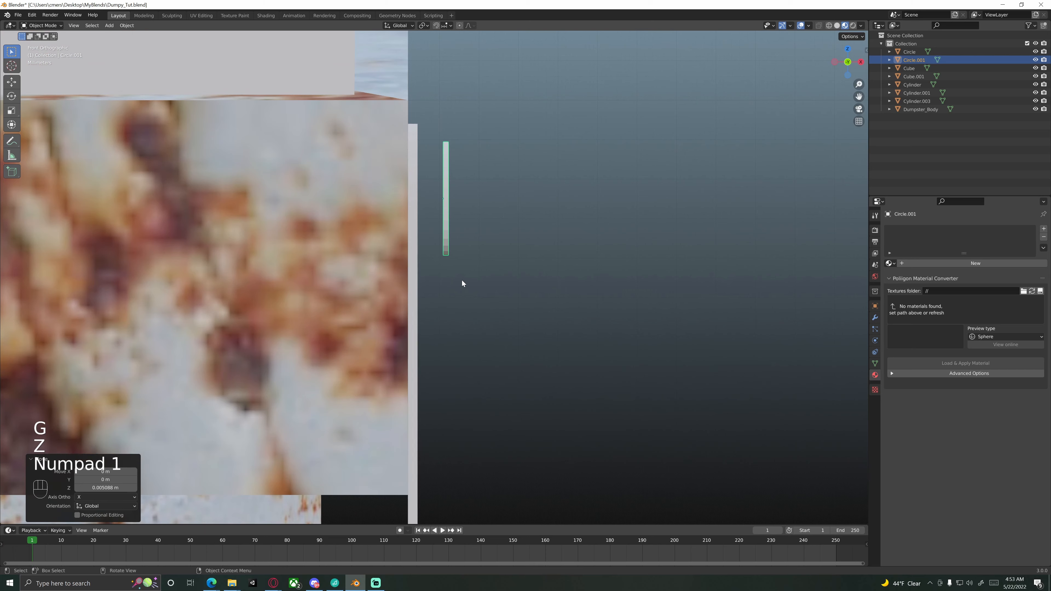
key("g")
key("x")
key("ctrl")
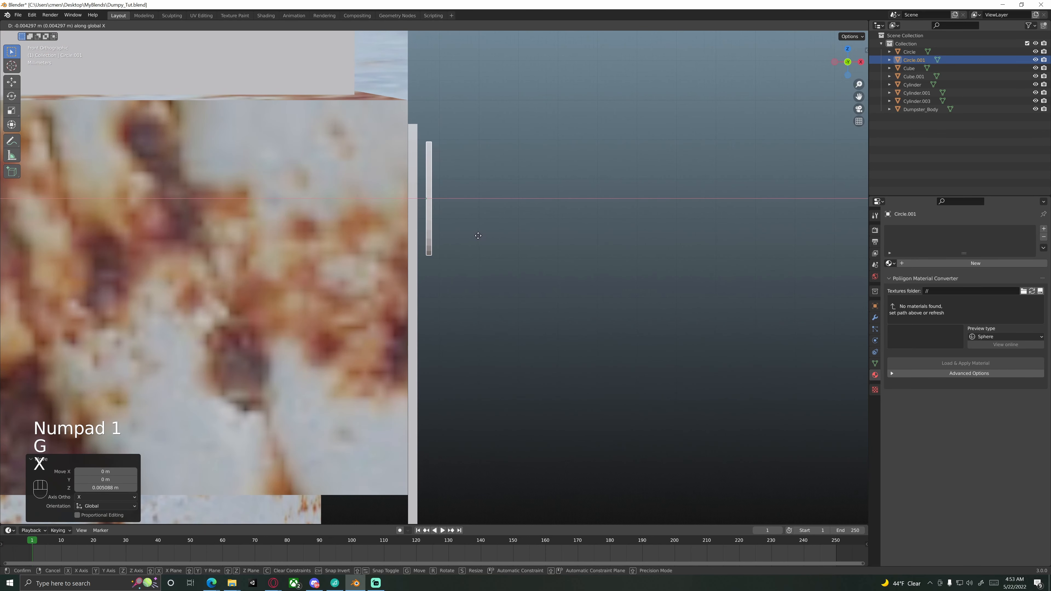
key("shift")
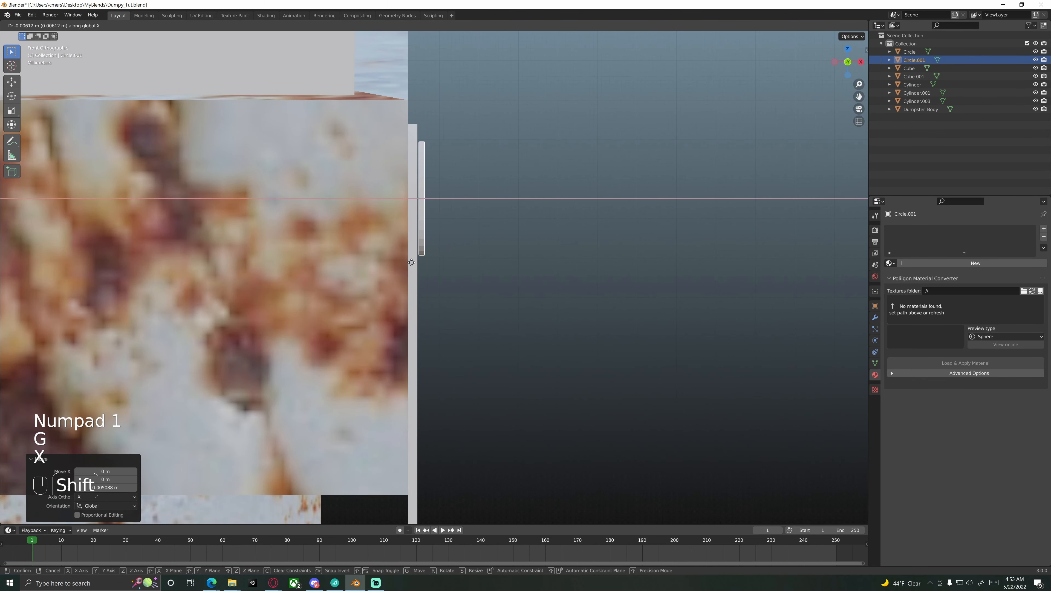
left_click(450, 207)
Nudge the disc about 0.0003 m further along negative X until it sits flush against the strap.
scroll(450, 207, "up", 3)
scroll(430, 205, "up", 3)
middle_click_drag(407, 206, 467, 334, "shift")
key("g")
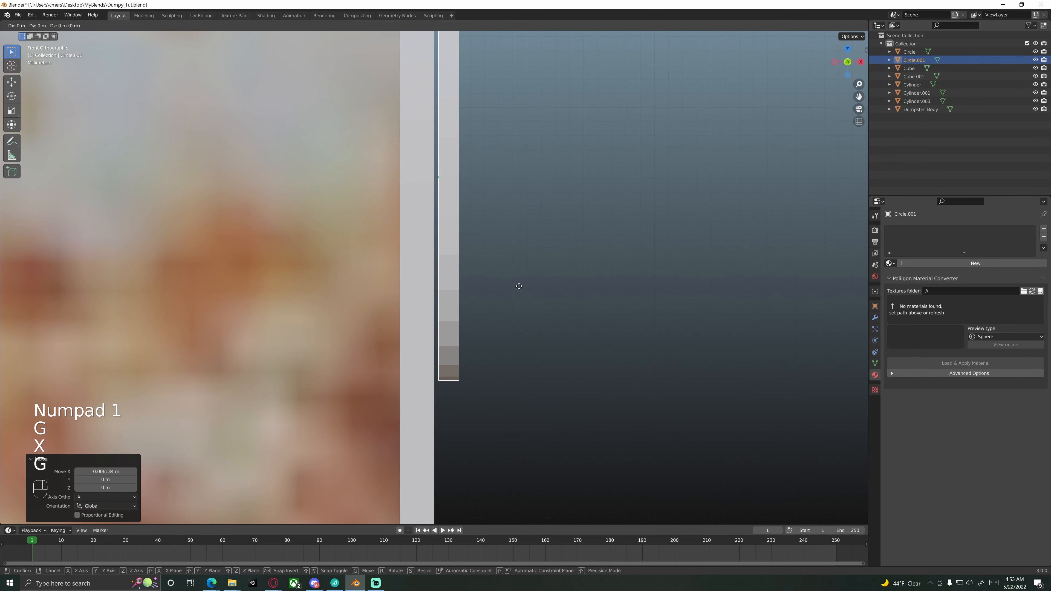
key("x")
key("shift")
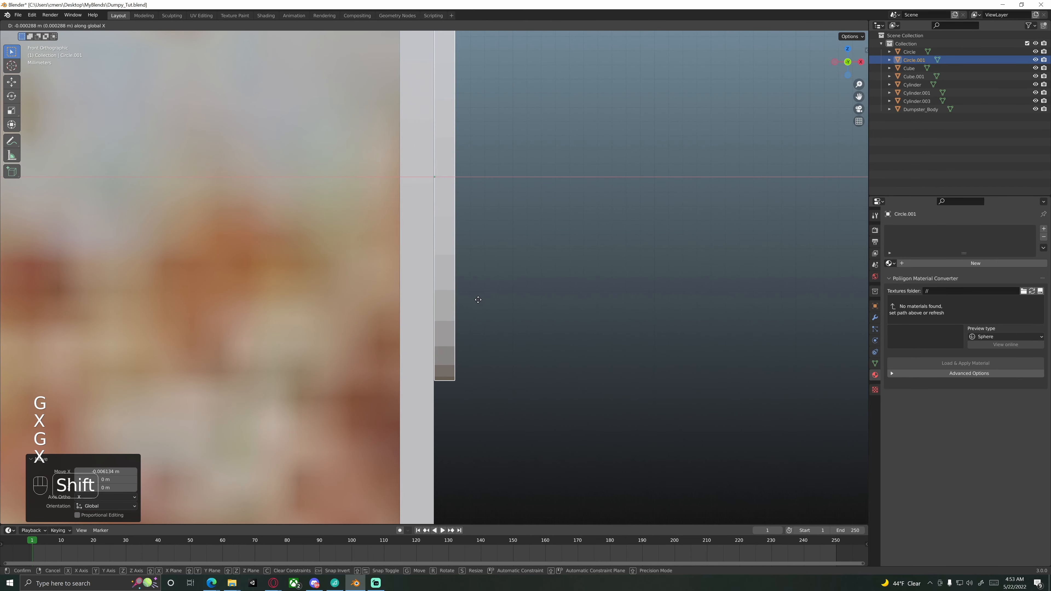
left_click(475, 301)
Extrude the disc's front face in place and scale the new inner face to 0.5.
middle_click_drag(475, 300, 460, 261)
key("Tab")
key("3")
key("KP_3")
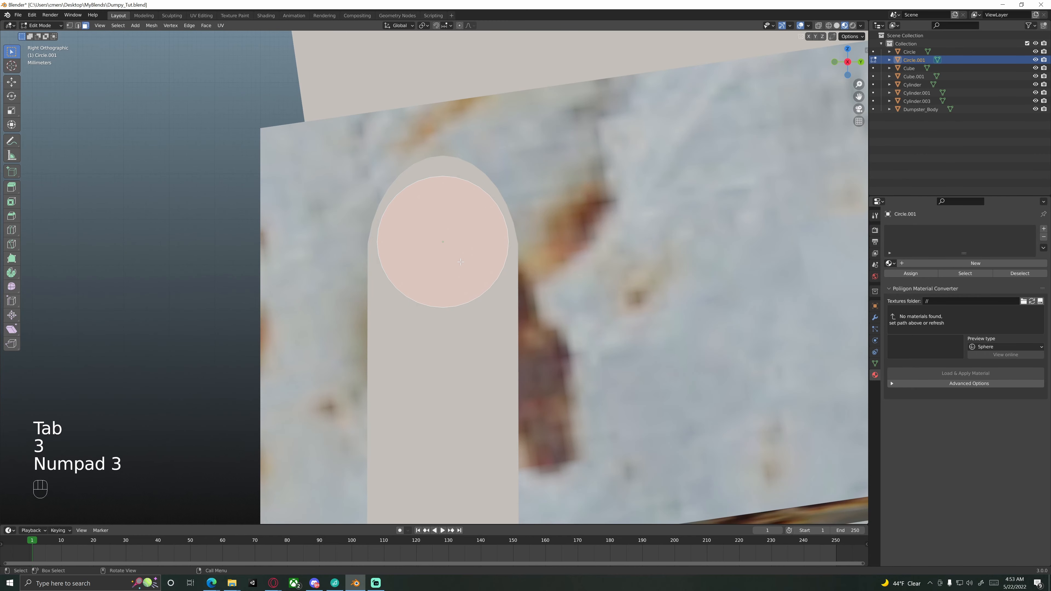
key("e")
key("s")
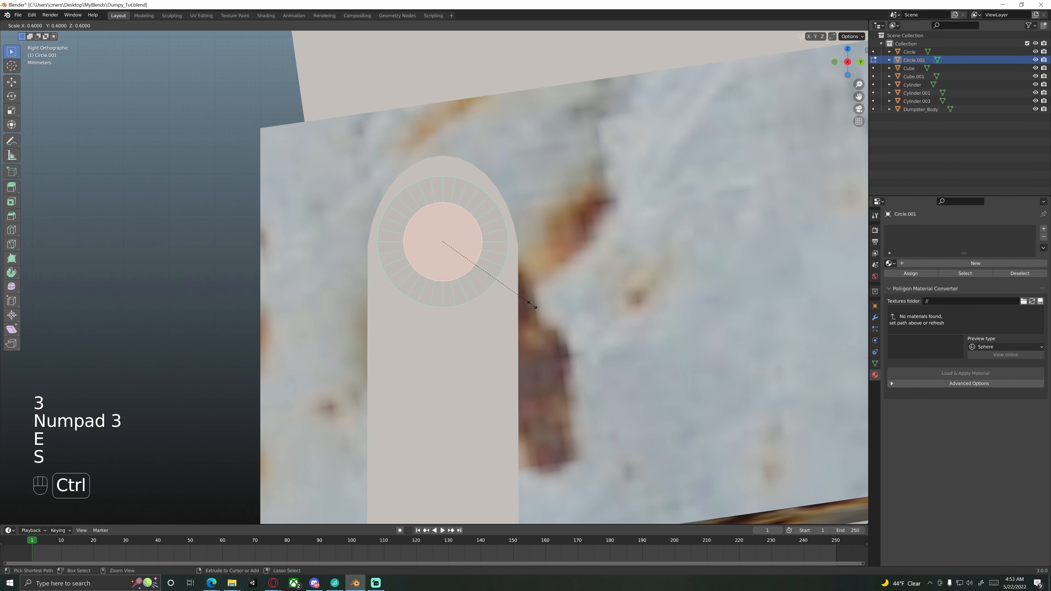
left_click(514, 300)
Extrude the inner face again and scale it to 0.9 to form a narrow ring.
middle_click_drag(514, 300, 455, 272)
scroll(472, 278, "up", 4)
key("e")
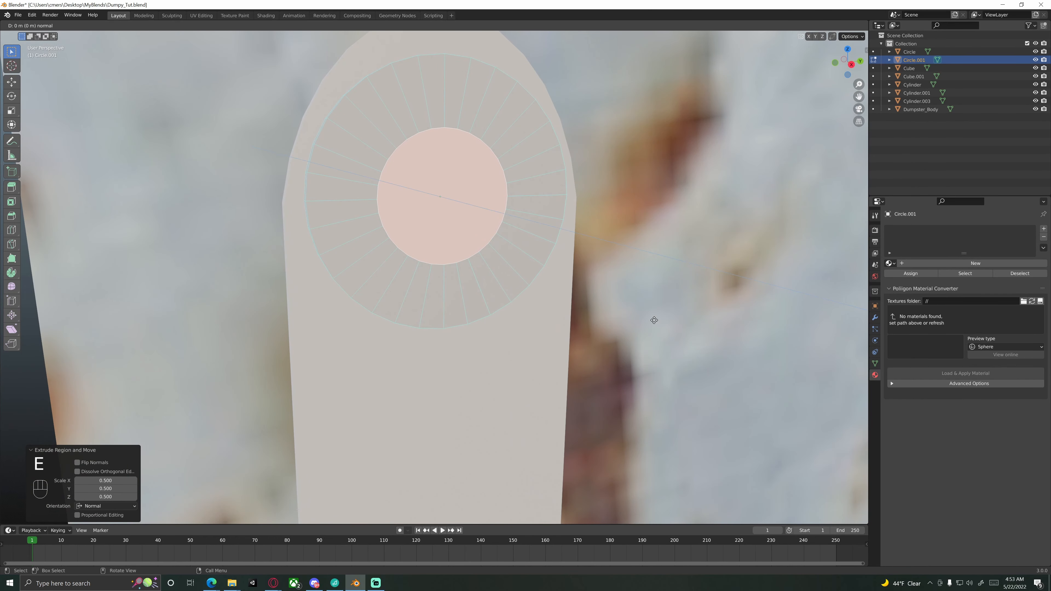
key("s")
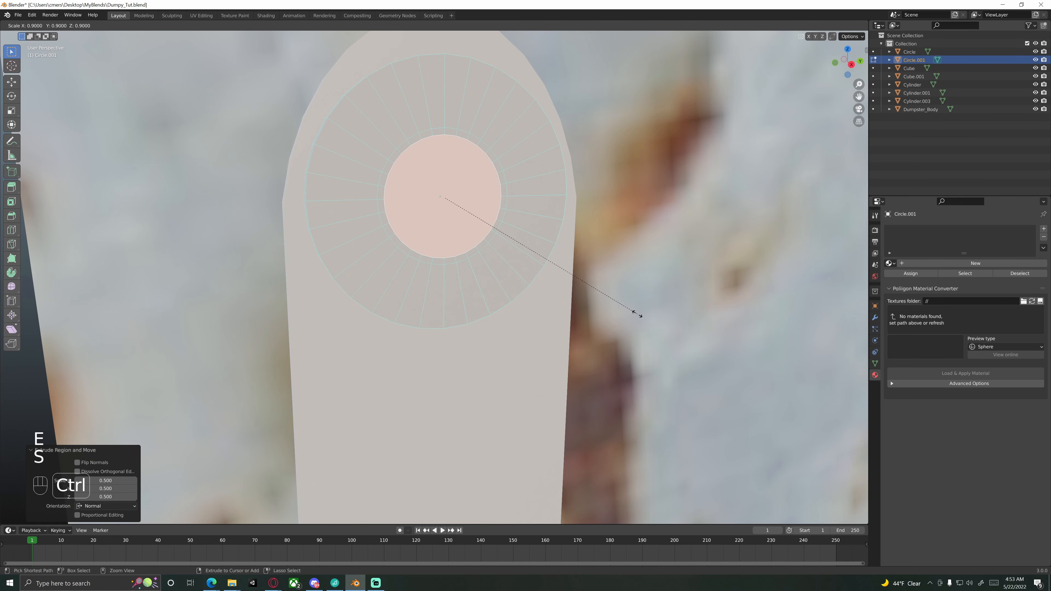
left_click(623, 305, "ctrl")
Add two evenly spaced loop cuts around the narrow ring on the disc without sliding them.
middle_click_drag(489, 261, 489, 302, "shift")
scroll(488, 302, "up", 3)
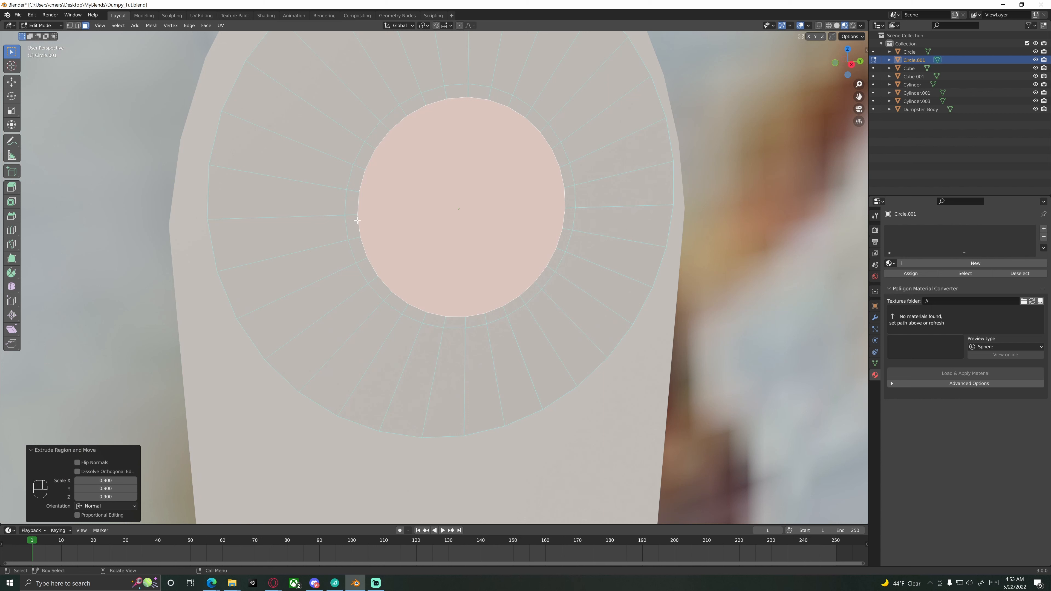
key("ctrl+r")
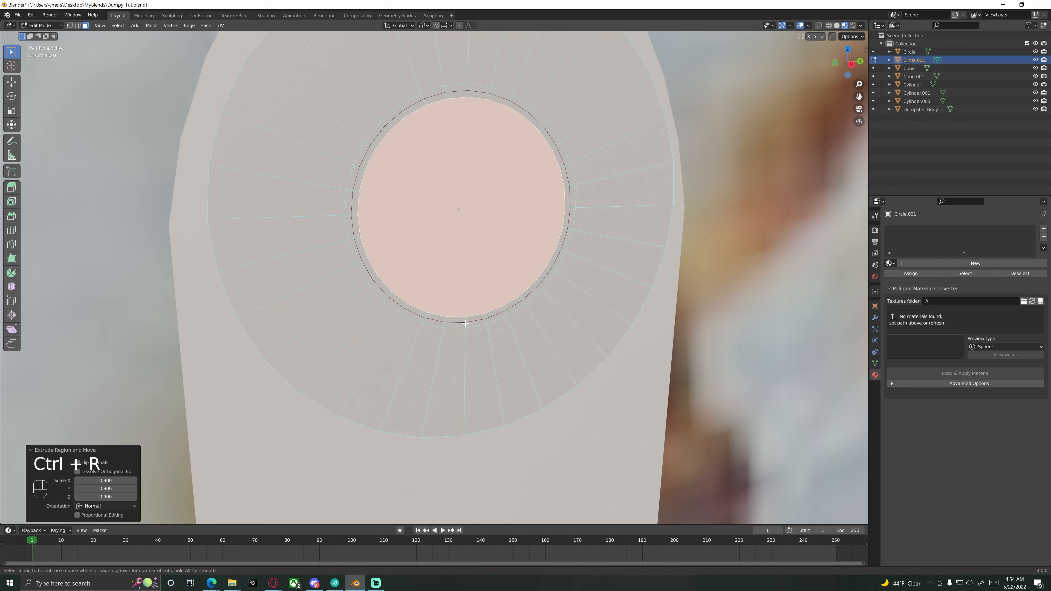
scroll(465, 323, "up", 1)
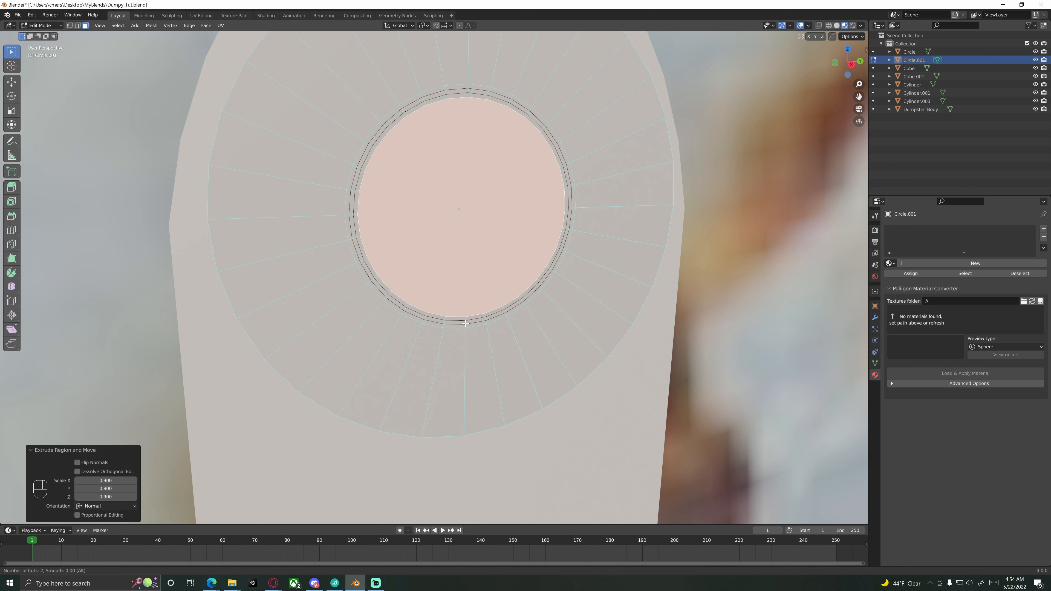
left_click(465, 323)
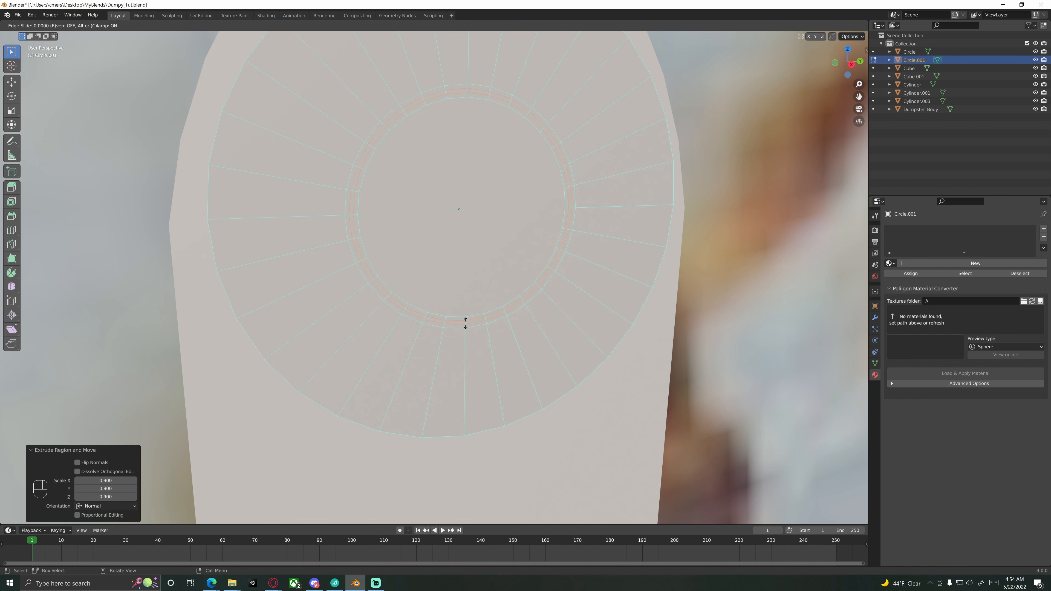
right_click(466, 323)
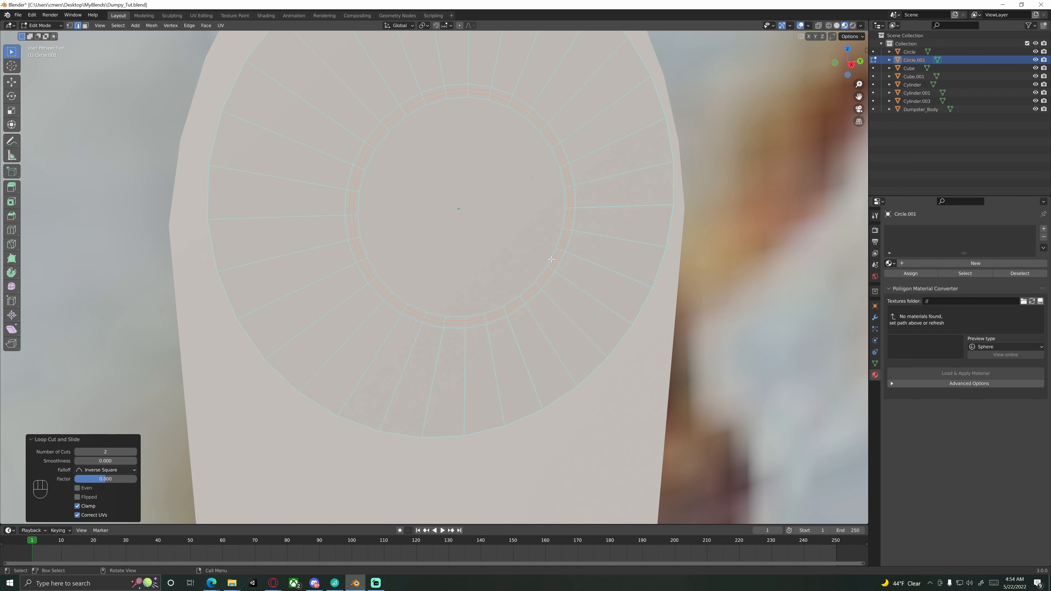
Select the face loop between the two new cuts on the disc's narrow ring.
key("3")
middle_click_drag(522, 290, 482, 233)
scroll(487, 280, "up", 4)
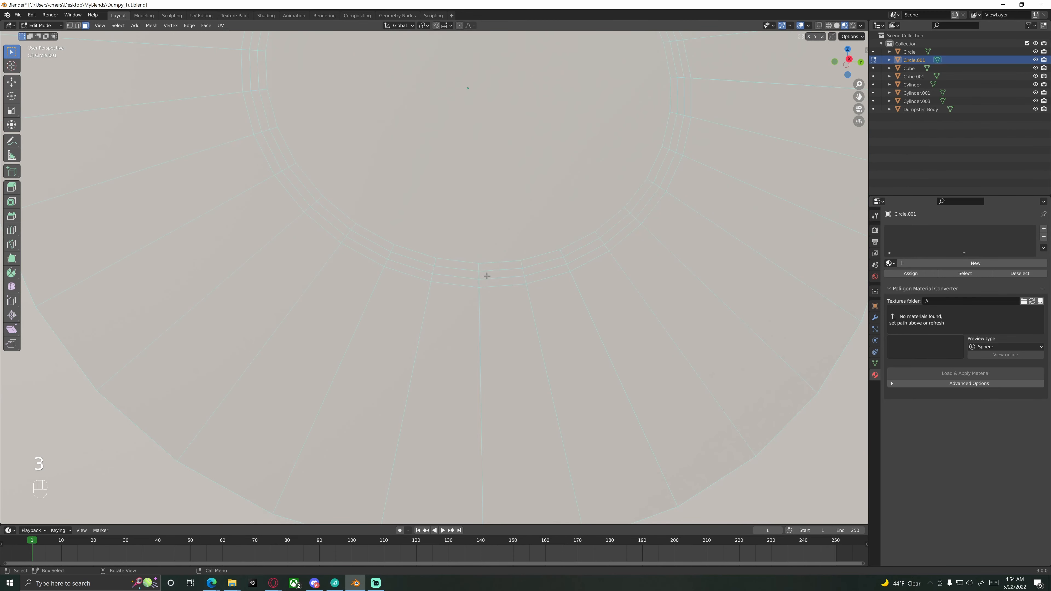
middle_click_drag(486, 276, 485, 280)
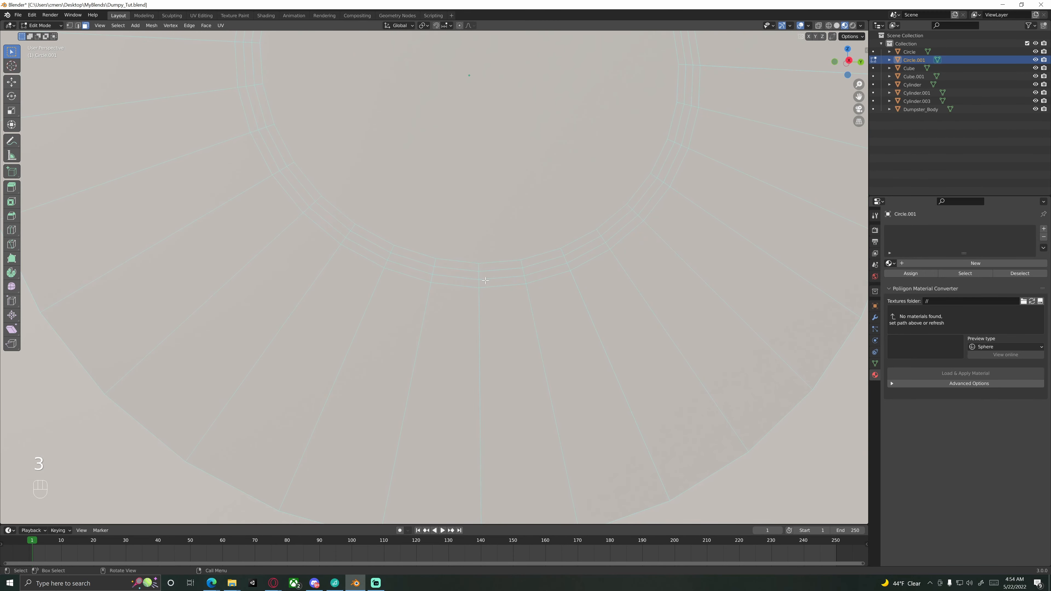
left_click(465, 274, "alt")
left_click(531, 271, "alt")
scroll(553, 273, "down", 3)
middle_click_drag(544, 275, 546, 321)
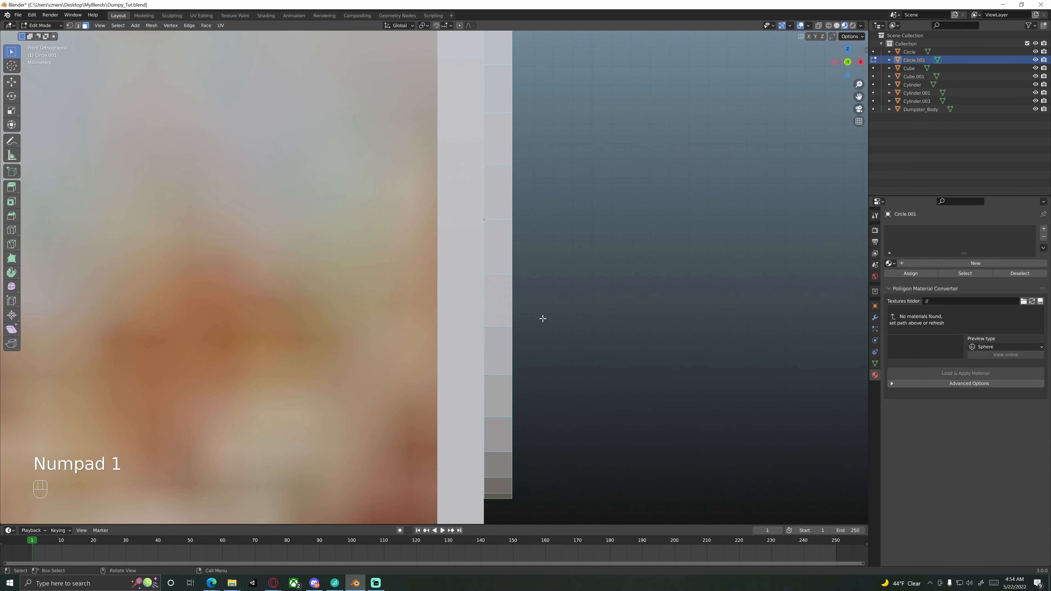
middle_click_drag(534, 305, 552, 339)
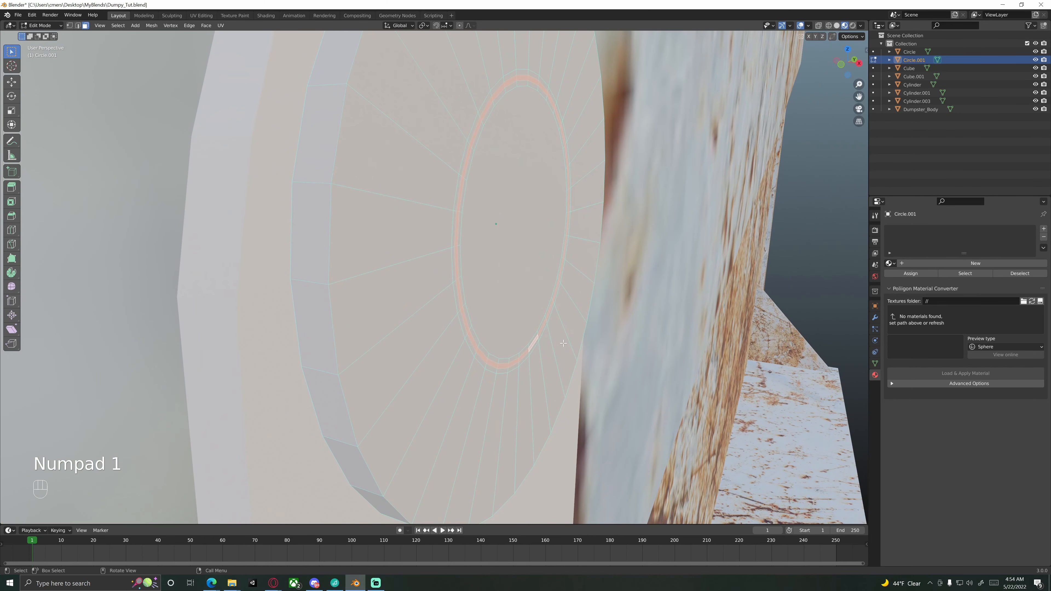
Sink the selected face loop about 0.0012 m along negative X in wireframe to form a groove in the disc.
key("g")
right_click(558, 338)
key("KP_1")
middle_click_drag(545, 284, 459, 282, "shift")
scroll(523, 302, "up", 2)
key("z")
left_click(458, 302)
scroll(488, 301, "up", 3)
scroll(461, 283, "up", 2)
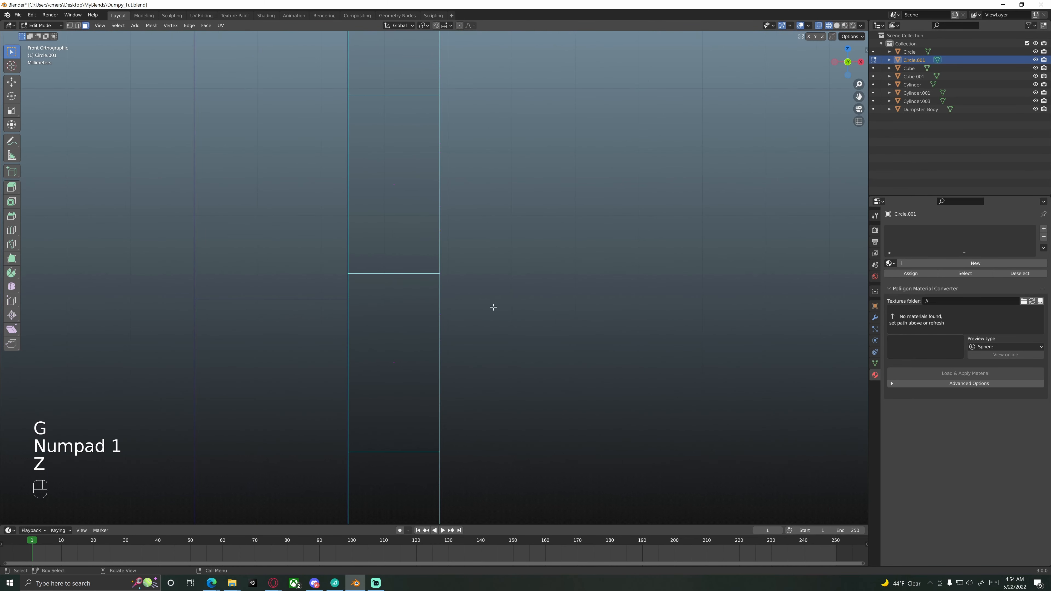
key("g")
key("x")
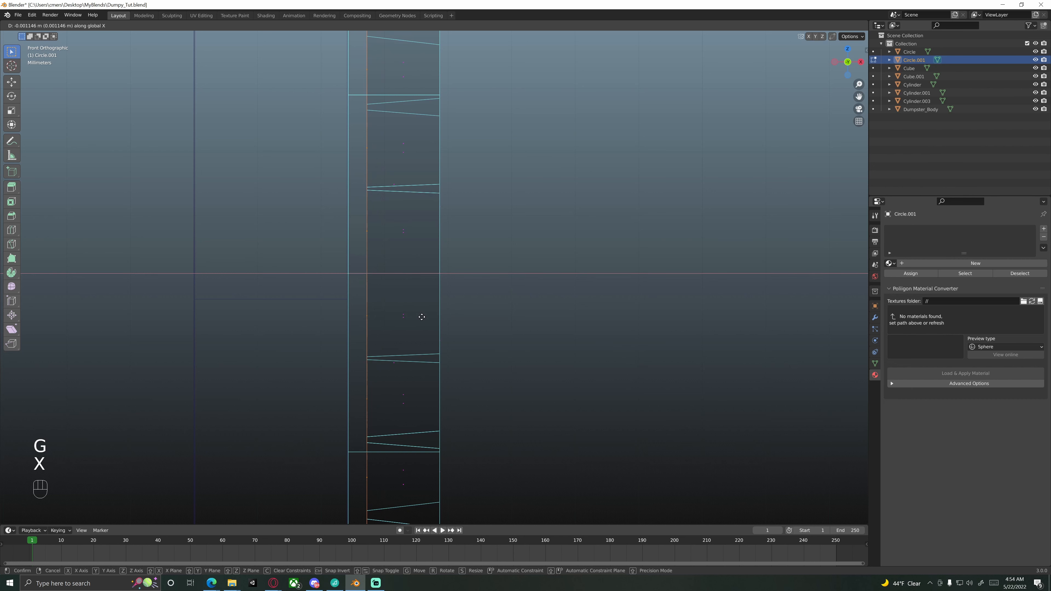
left_click(417, 317)
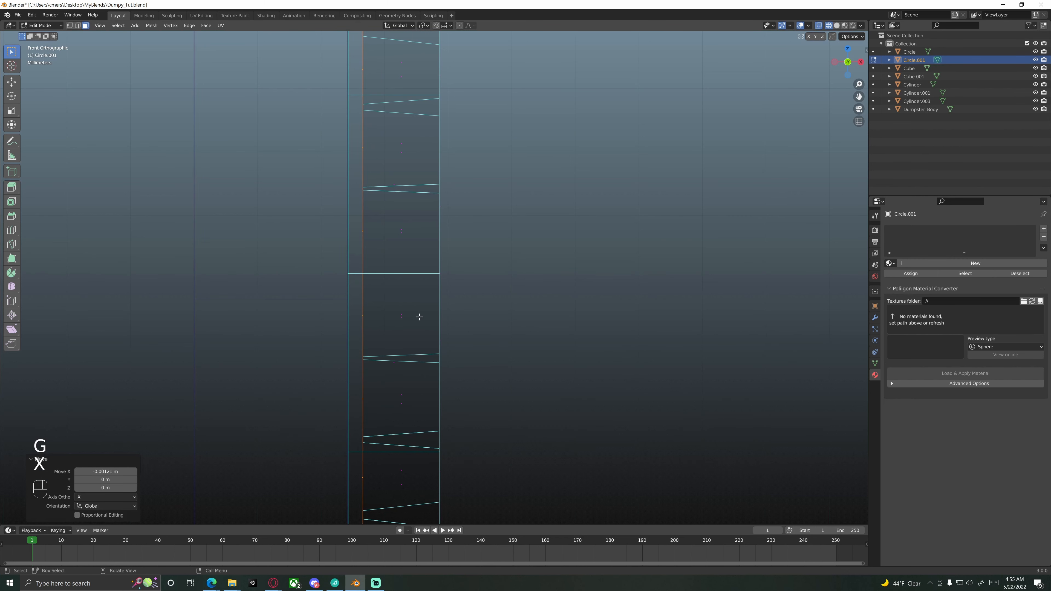
Switch the viewport to solid shading and return to Object Mode to view the grooved disc on the strap.
key("z")
left_click(478, 332)
mouse_move(476, 328)
middle_mouse_down()
mouse_move(445, 305)
mouse_move(389, 314)
mouse_move(380, 305)
mouse_move(414, 313)
mouse_move(384, 317)
mouse_move(390, 327)
mouse_move(234, 323)
mouse_move(353, 325)
mouse_move(333, 293)
mouse_move(408, 284)
middle_mouse_up()
scroll(390, 315, "down", 4)
key("Tab")
scroll(387, 308, "down", 5)
scroll(393, 321, "down", 5)
scroll(332, 293, "up", 4)
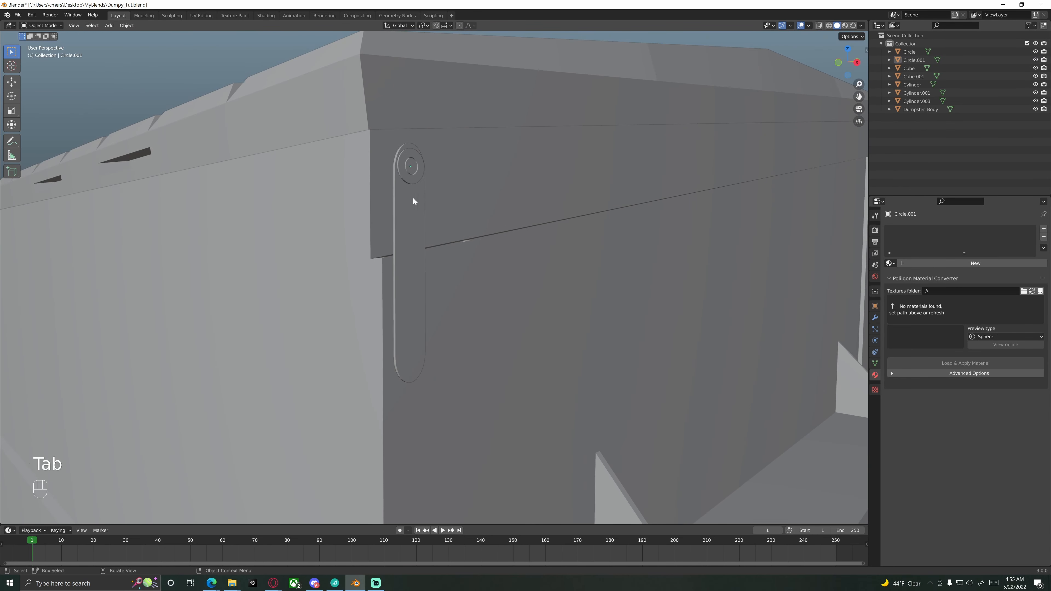
Examine the grooved disc and strap up close from other angles and in different shading modes.
left_click(415, 190)
mouse_move(401, 207)
middle_mouse_down("shift")
mouse_move(434, 279)
mouse_move(422, 237)
mouse_move(430, 249)
mouse_move(434, 232)
middle_mouse_up("shift")
key("z")
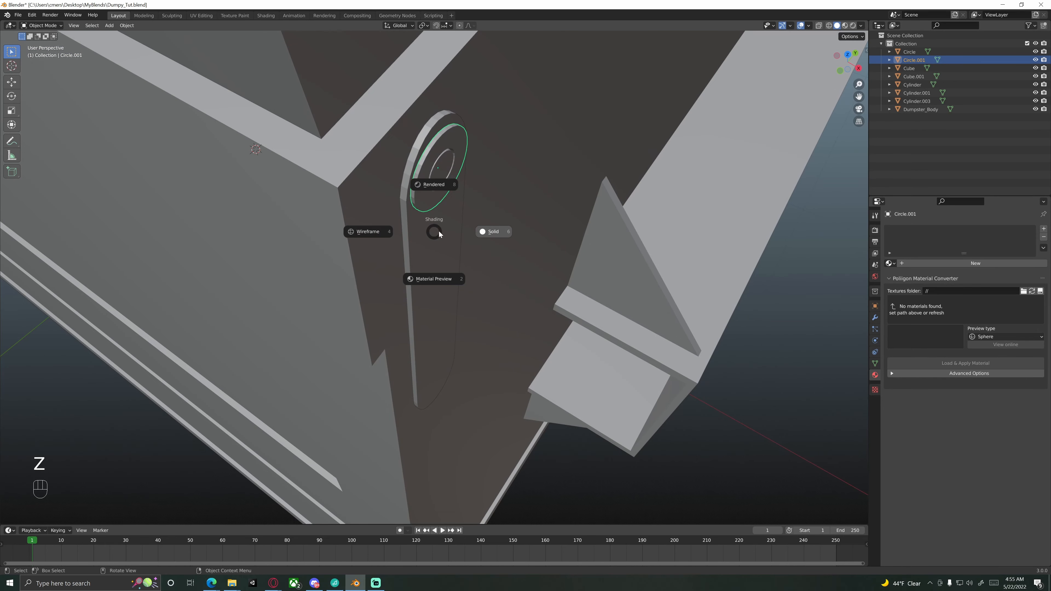
left_click(360, 233)
middle_click_drag(402, 195, 401, 269, "shift")
scroll(401, 268, "up", 4)
mouse_move(416, 231)
middle_mouse_down()
mouse_move(439, 250)
mouse_move(401, 276)
mouse_move(424, 230)
mouse_move(469, 205)
mouse_move(507, 202)
mouse_move(526, 232)
mouse_move(483, 244)
mouse_move(480, 227)
mouse_move(441, 223)
mouse_move(429, 200)
mouse_move(417, 214)
mouse_move(458, 217)
mouse_move(417, 244)
mouse_move(443, 248)
mouse_move(433, 275)
mouse_move(299, 239)
mouse_move(424, 282)
mouse_move(394, 298)
mouse_move(394, 215)
mouse_move(383, 257)
mouse_move(349, 257)
middle_mouse_up()
key("Tab")
scroll(401, 277, "up", 4)
scroll(476, 200, "up", 3)
key("Tab")
key("z")
left_click(375, 260)
Try rotating the strap by about 10.9° around its upper pivot in the right side view.
key("KP_3")
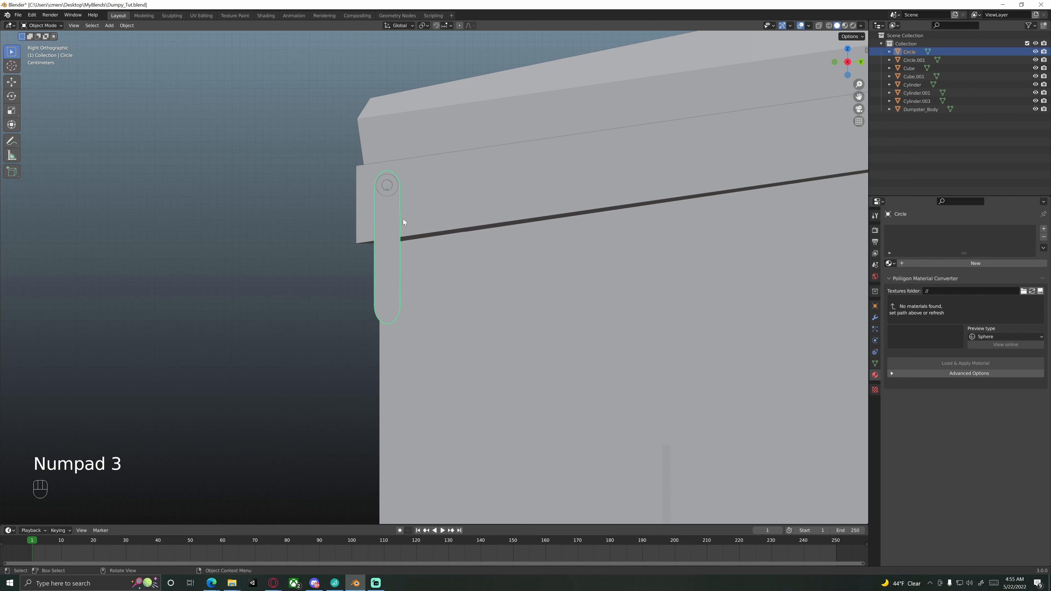
key("r")
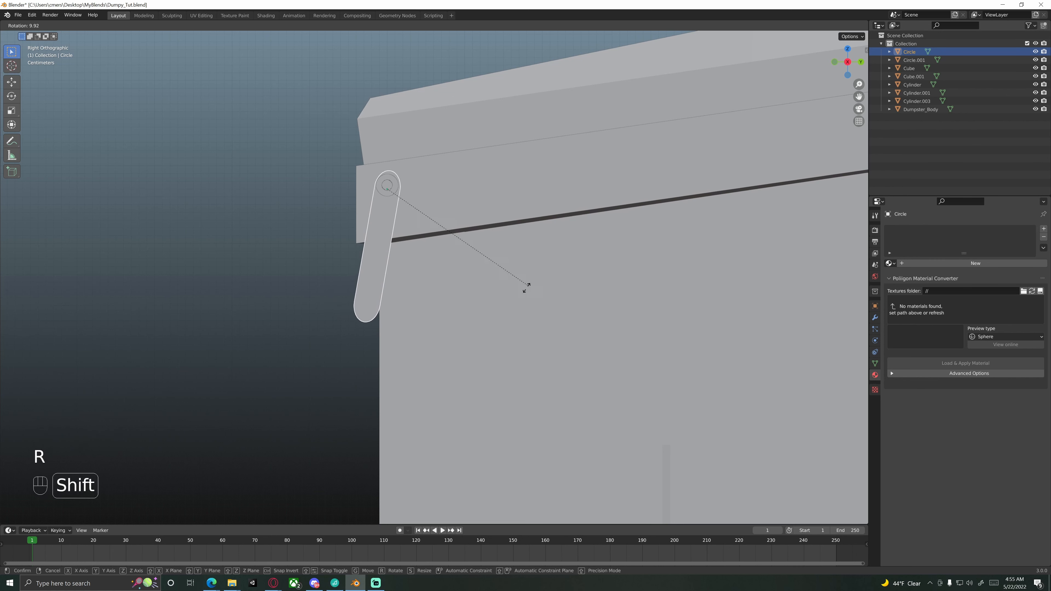
left_click(466, 353)
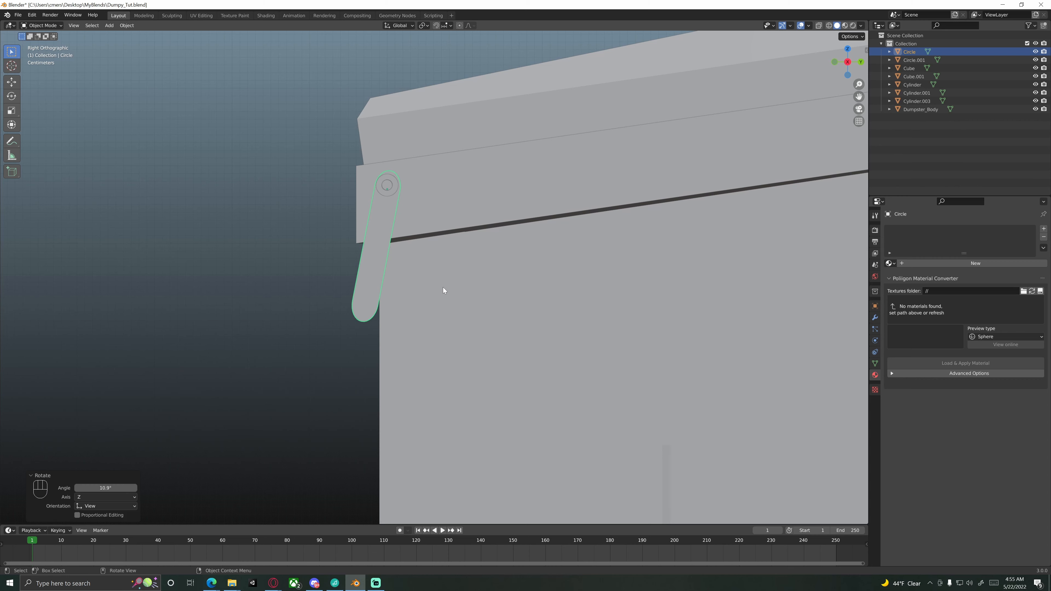
key("ctrl+z")
middle_click_drag(423, 239, 455, 286, "shift")
scroll(423, 237, "up", 3)
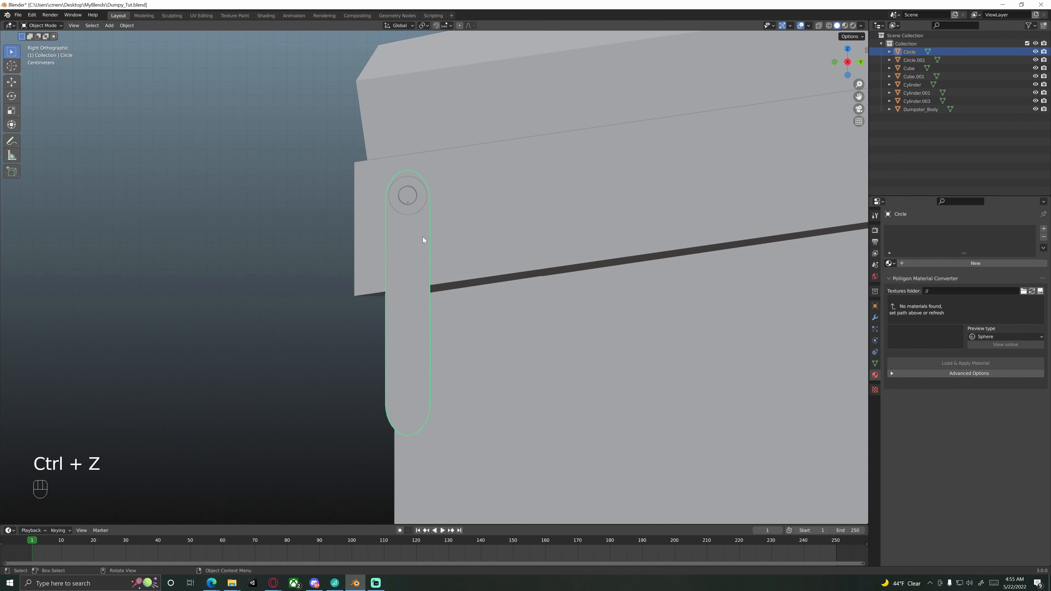
Shift the strap and its disc cap together slightly toward the rim's front edge and rotate the strap about 5.8° around its upper pivot.
left_click(421, 206, "shift")
key("g")
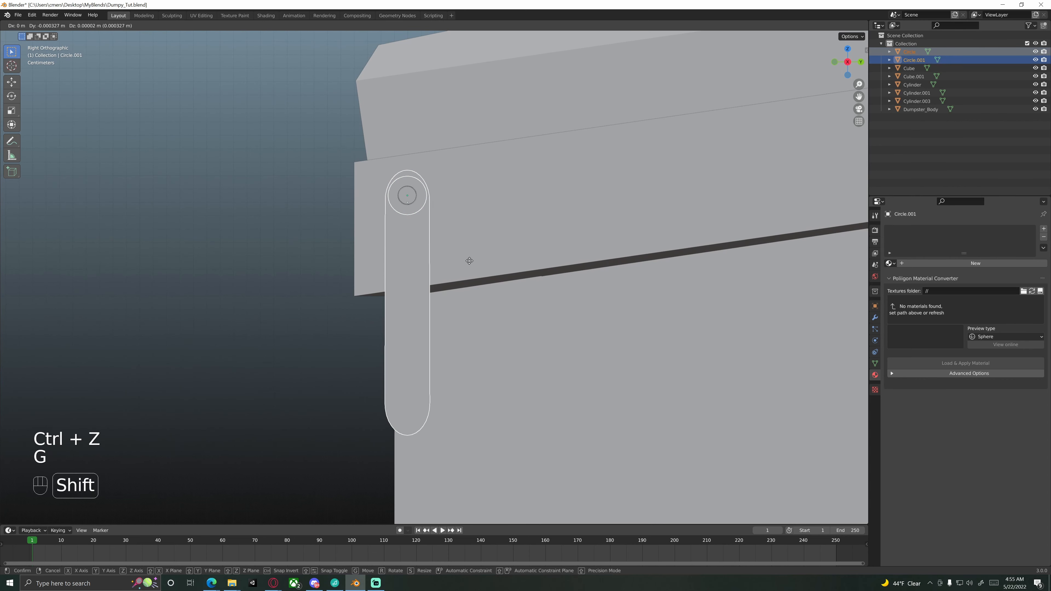
left_click(308, 191)
left_click(406, 329)
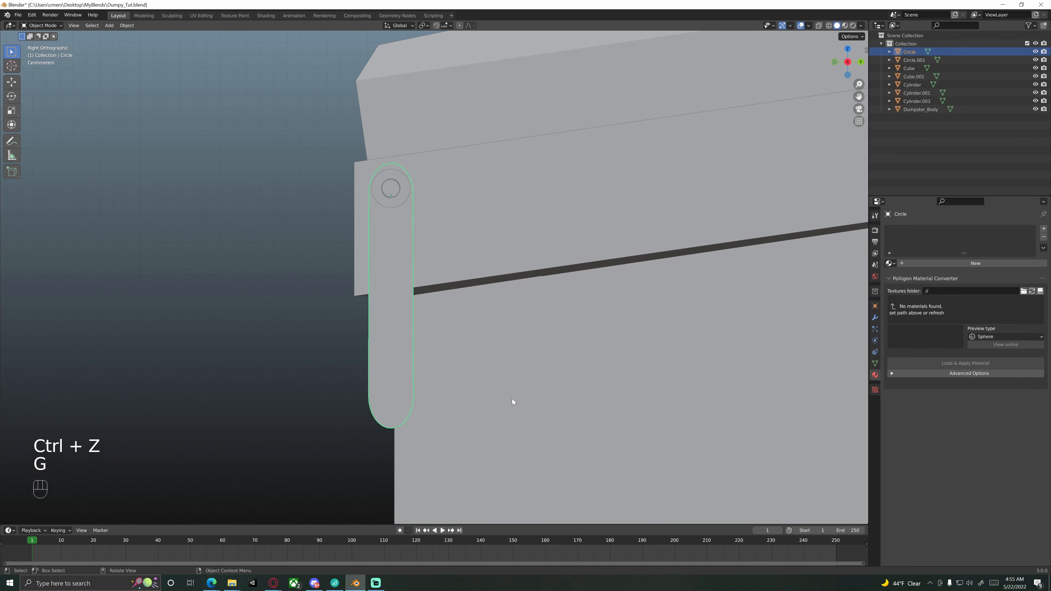
key("r")
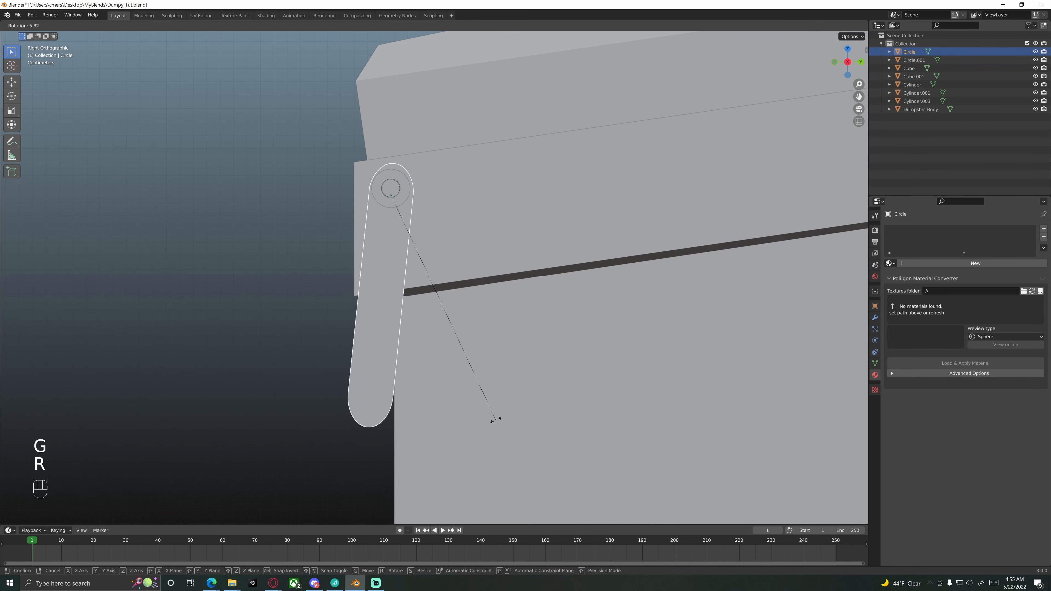
left_click(495, 419)
Join the grooved disc cap and the strap into a single object.
middle_click_drag(393, 365, 422, 300)
left_click(410, 265)
left_click(415, 244)
middle_click_drag(386, 271, 448, 308)
left_click(418, 285, "shift")
scroll(442, 308, "down", 4)
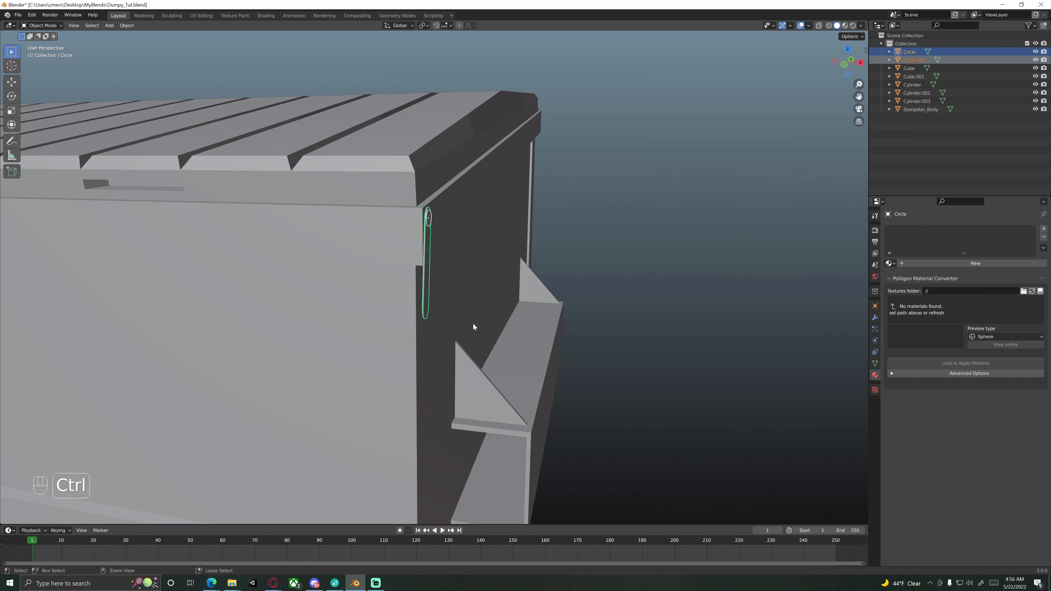
key("ctrl+j")
Duplicate the joined strap and mirror the copy to the dumpster's opposite side by scaling X to -1 around the 3D Cursor pivot.
scroll(476, 320, "down", 3)
middle_click_drag(476, 319, 482, 315)
key("KP_1")
scroll(441, 259, "down", 3)
middle_click_drag(400, 288, 452, 271, "shift")
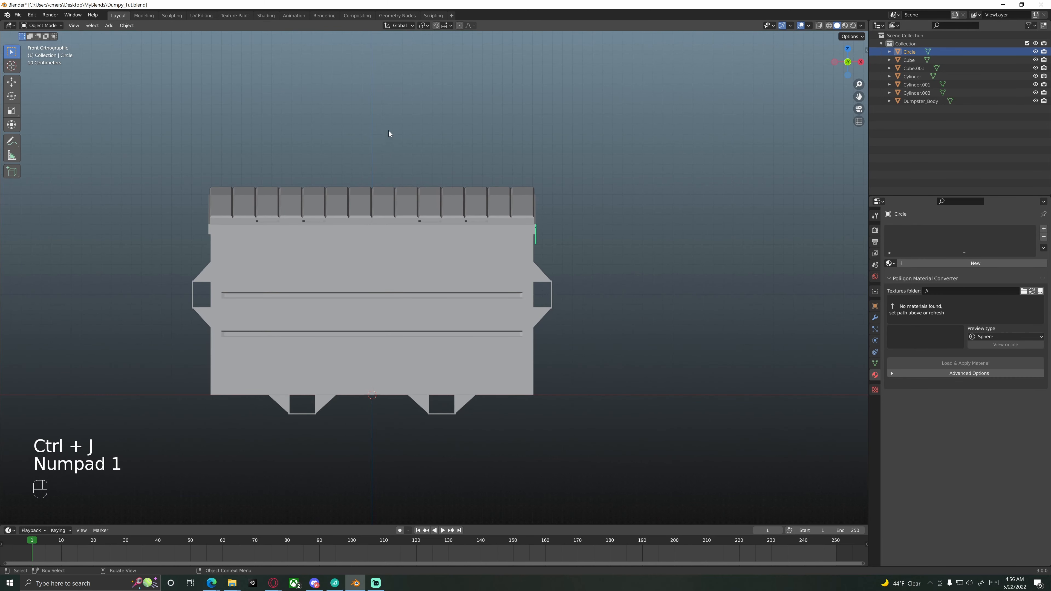
left_click(424, 27)
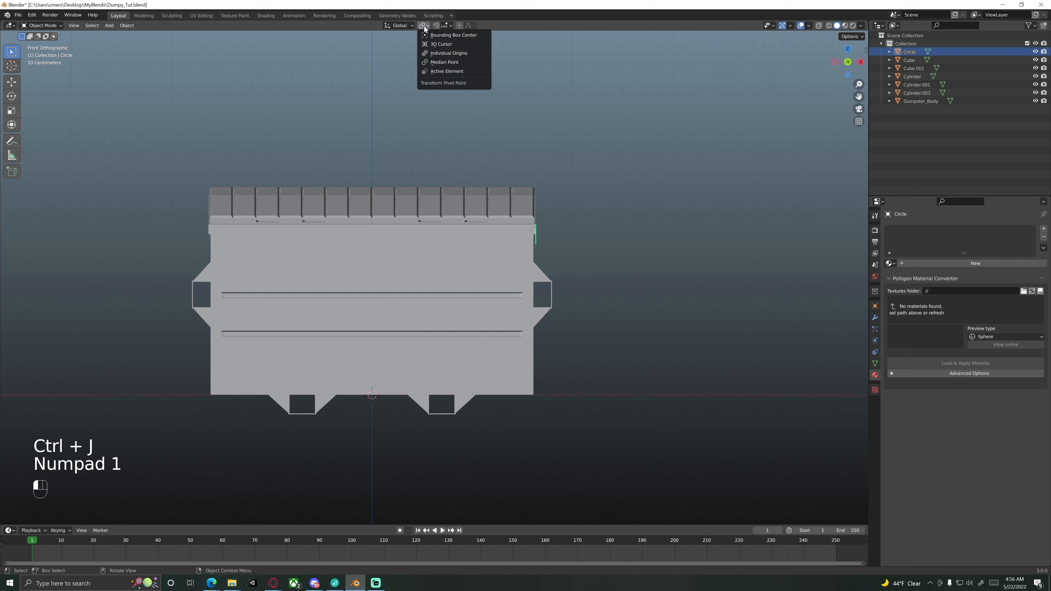
left_click(437, 45)
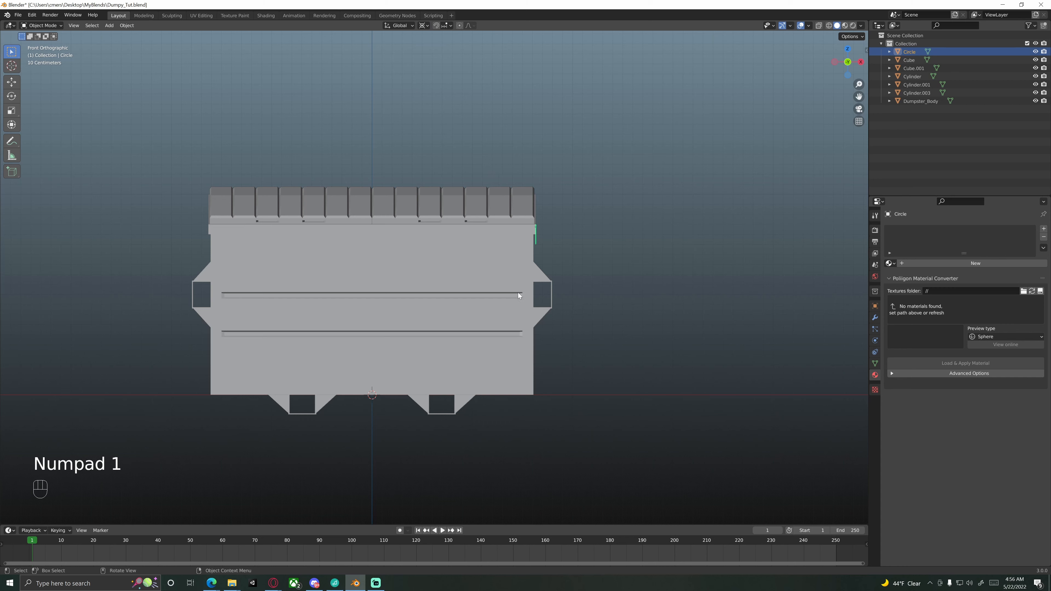
key("shift+d")
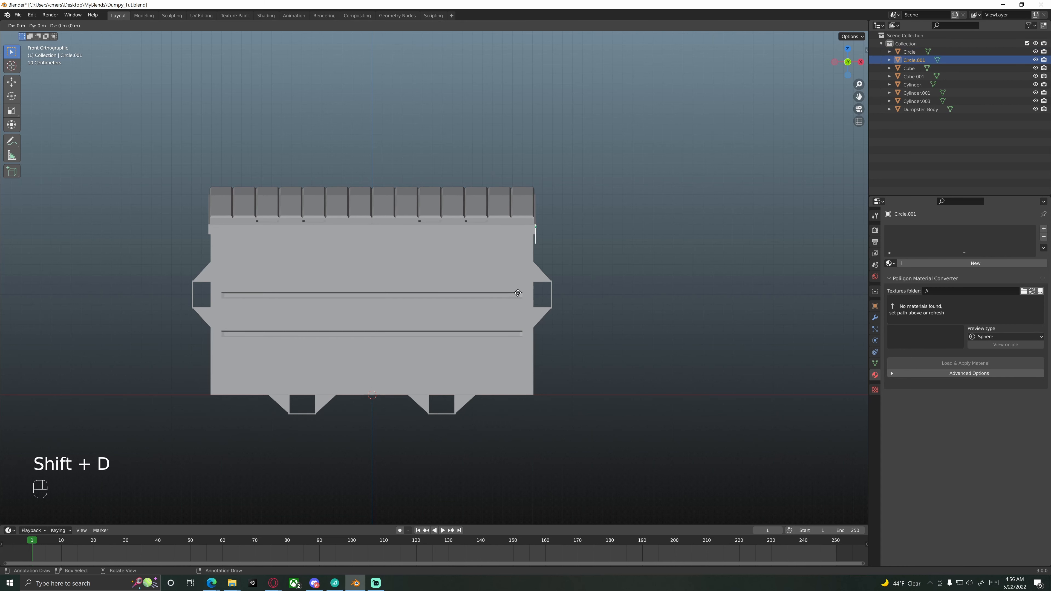
key("s")
key("x")
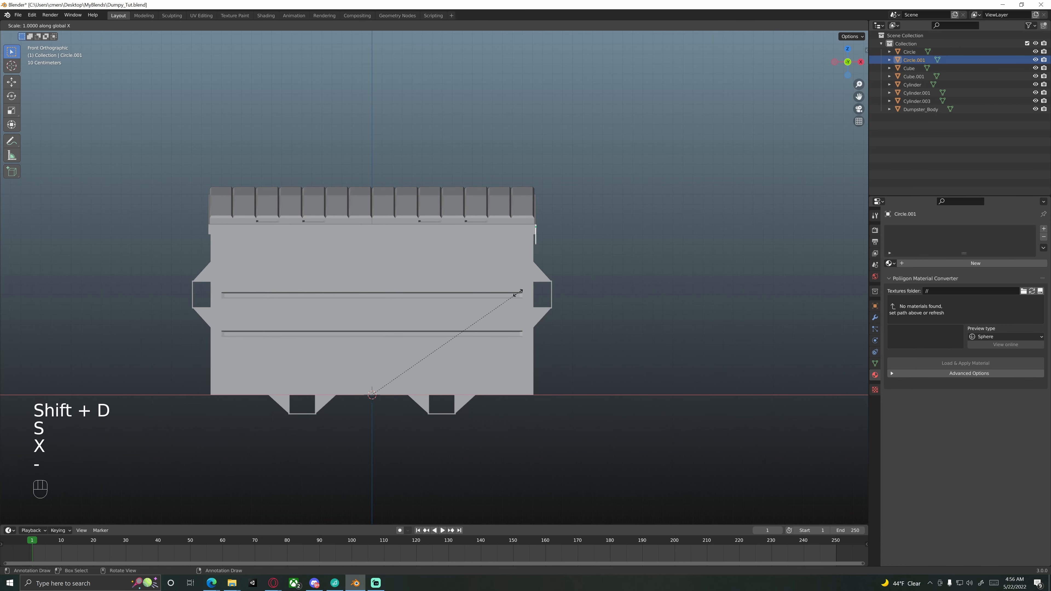
key("1")
key("Return")
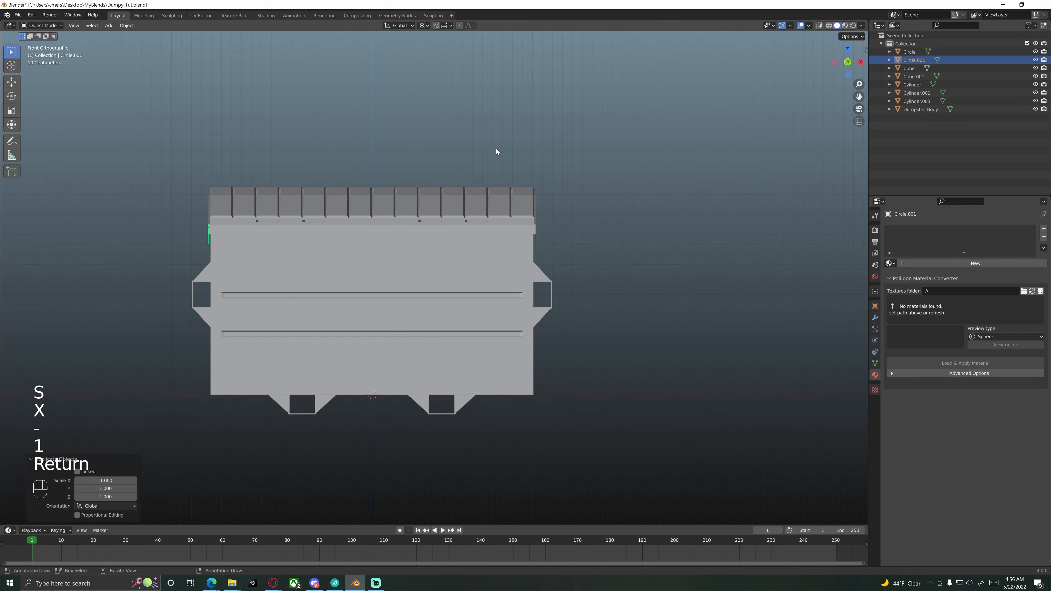
Set the transform pivot point to Median Point, check the mirrored strap on the dumpster and clear the selection.
left_click(424, 28)
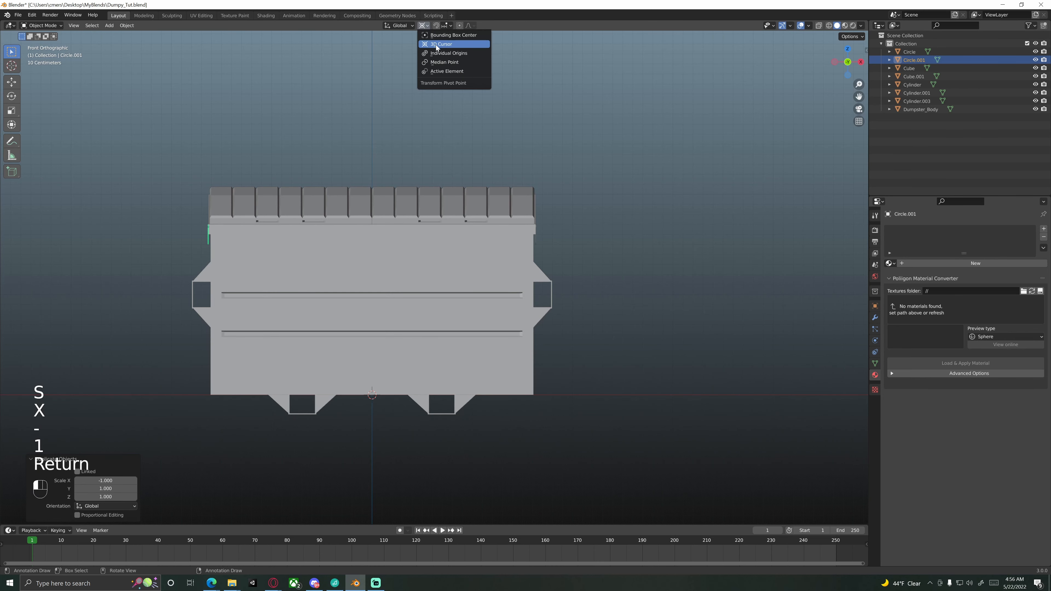
left_click(444, 63)
scroll(523, 188, "down", 2)
middle_click_drag(469, 200, 594, 160, "shift")
scroll(427, 202, "up", 3)
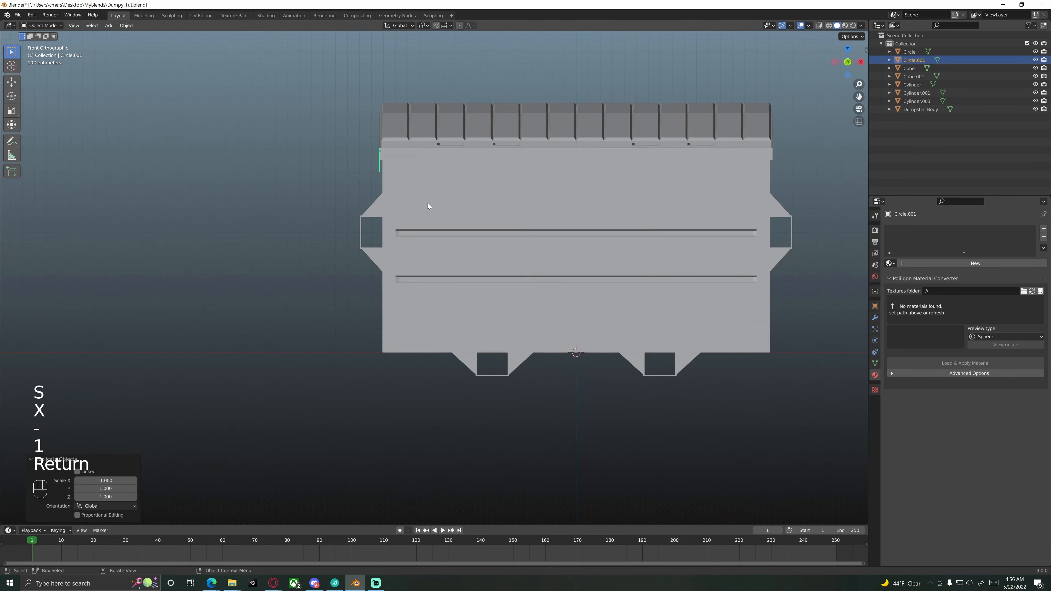
middle_click_drag(427, 203, 370, 197)
middle_click_drag(502, 198, 388, 221, "shift")
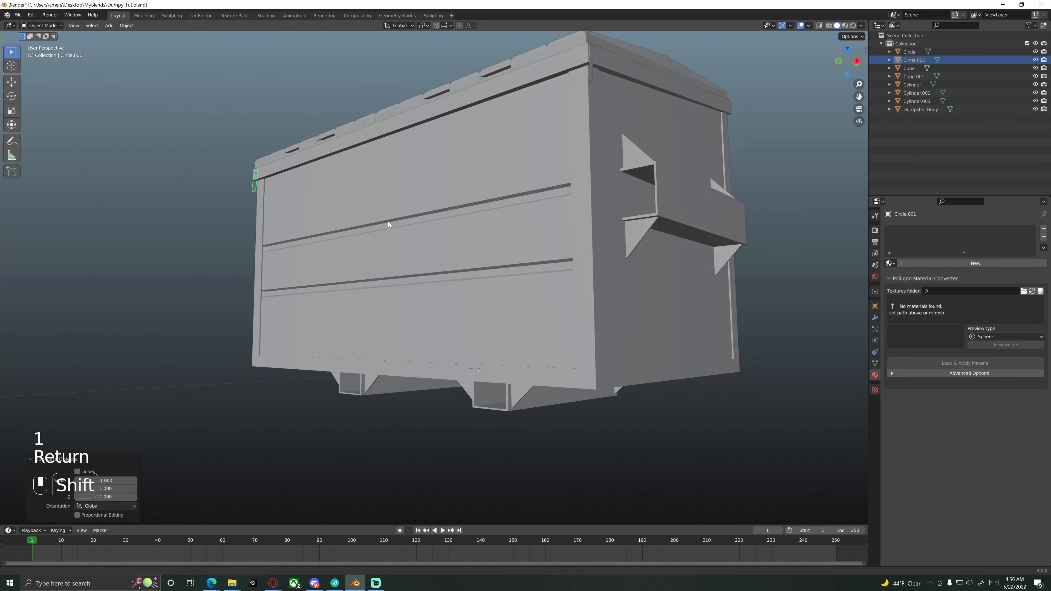
scroll(422, 218, "down", 4)
middle_click_drag(518, 259, 566, 293)
middle_click_drag(478, 293, 490, 310, "shift")
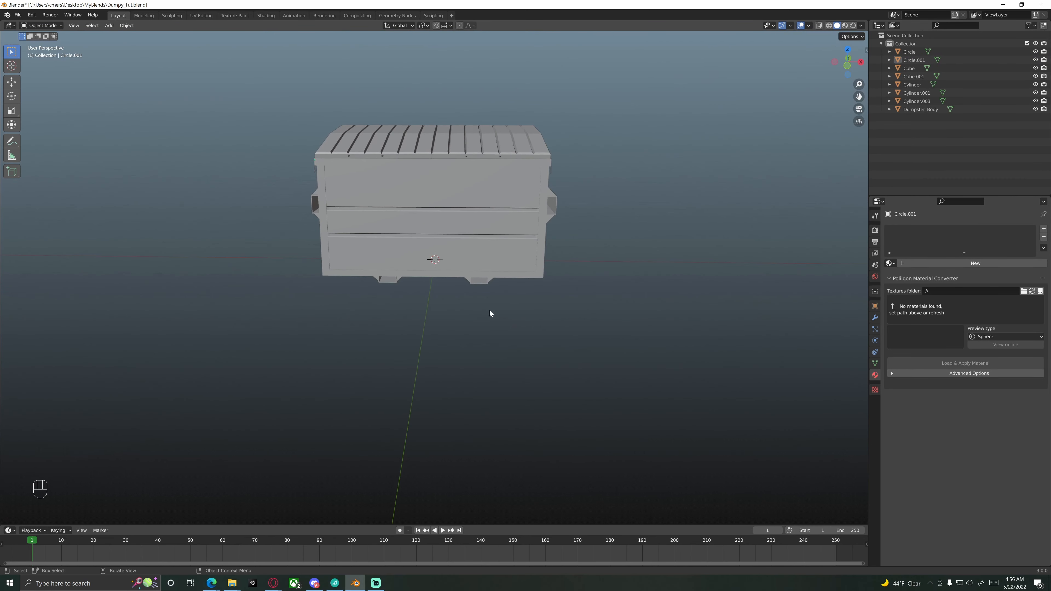
Add a cylinder mesh at the world origin and rotate it -90° in front view so it lies along the X axis.
key("shift+a")
mouse_move(470, 332)
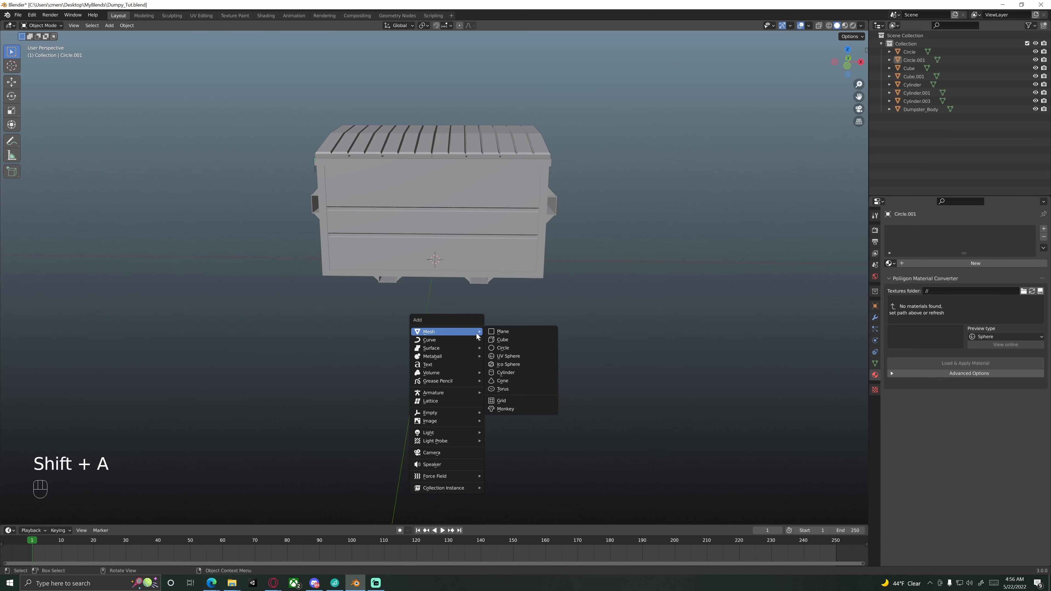
left_click(507, 373)
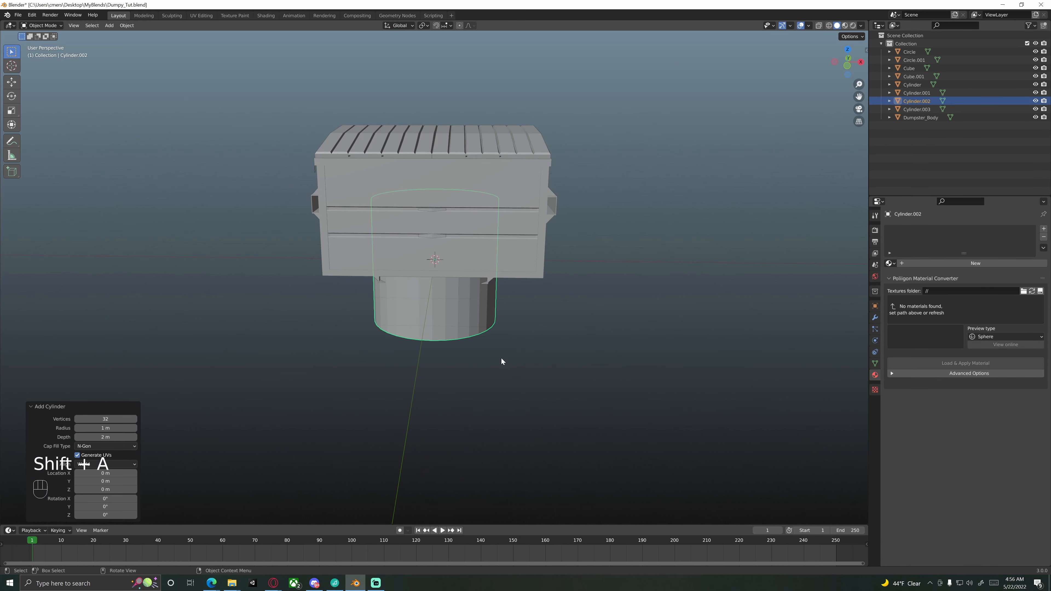
key("KP_1")
key("r")
left_click(505, 139)
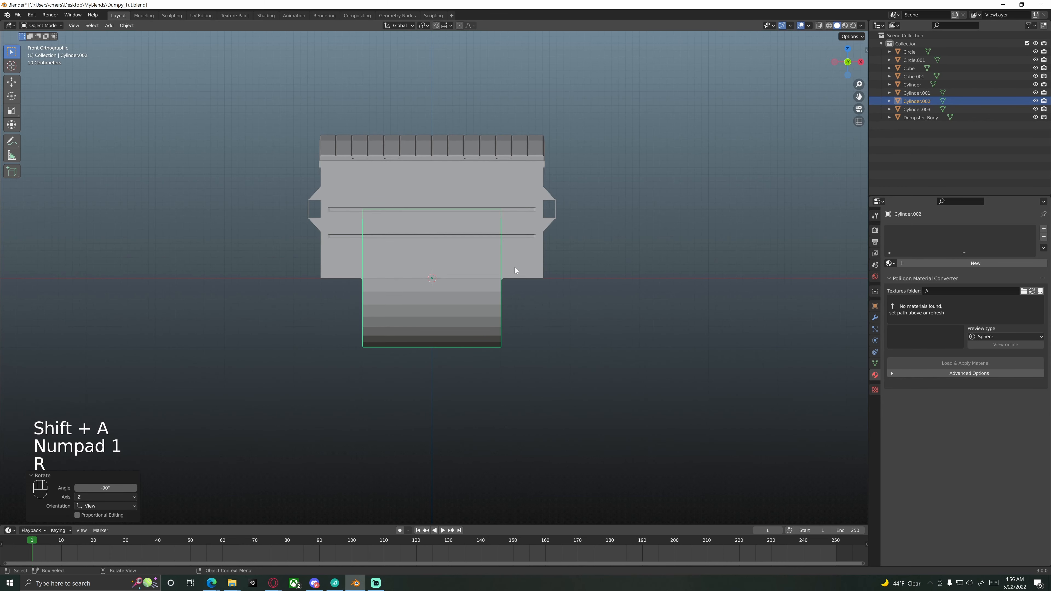
Raise the cylinder 2.8 m along Z above the lids and scale it down by a factor of 0.1.
key("g")
key("z")
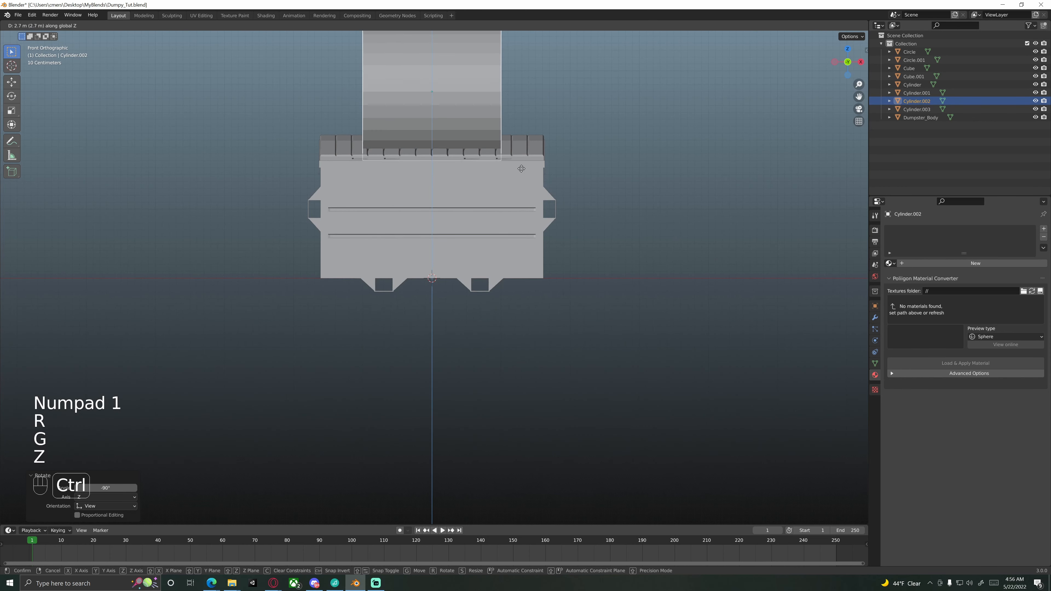
left_click(575, 223)
key("s")
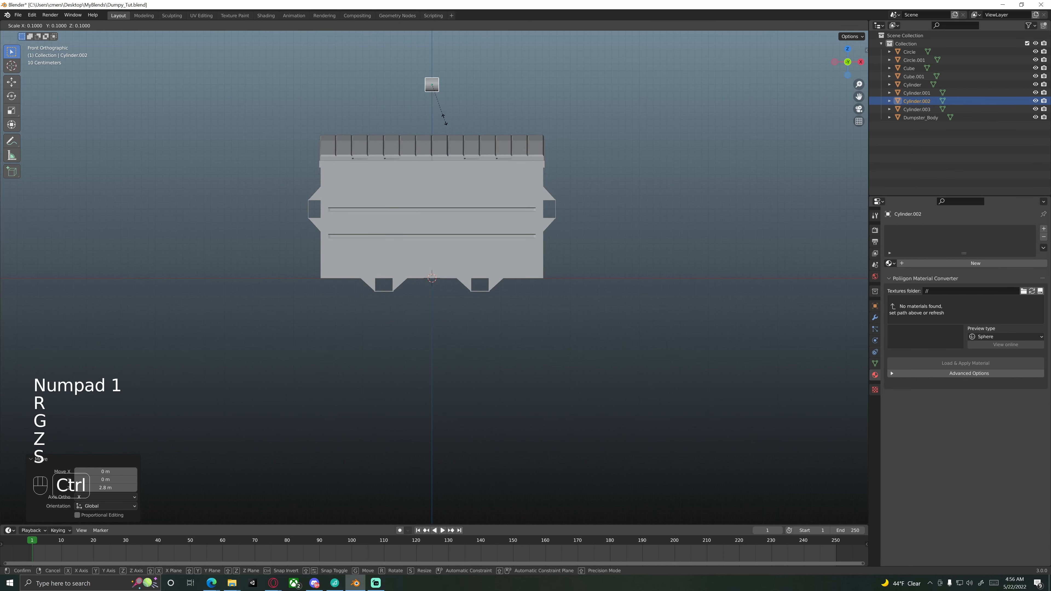
left_click(438, 108)
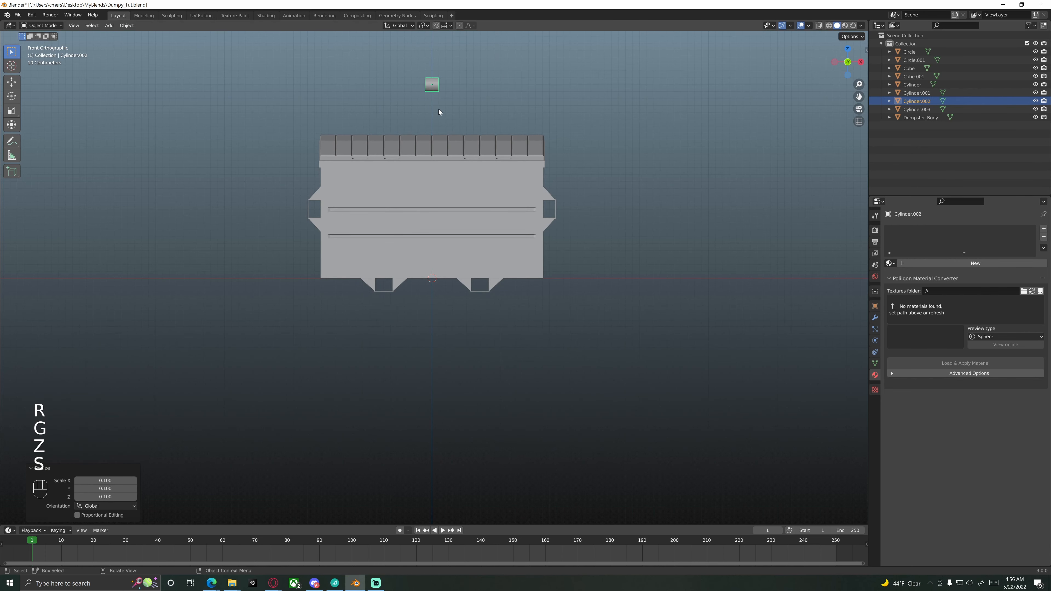
In the right side view, move the cylinder -1.2 m along Y and -1.3 m along Z to the dumpster's front.
key("KP_3")
key("g")
key("y")
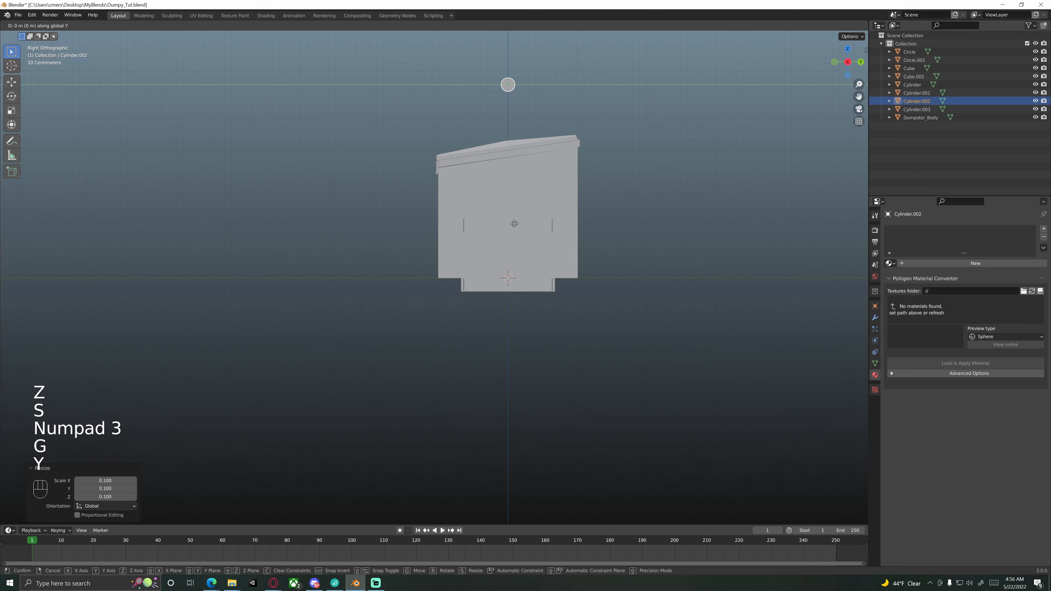
left_click(432, 235)
key("g")
key("z")
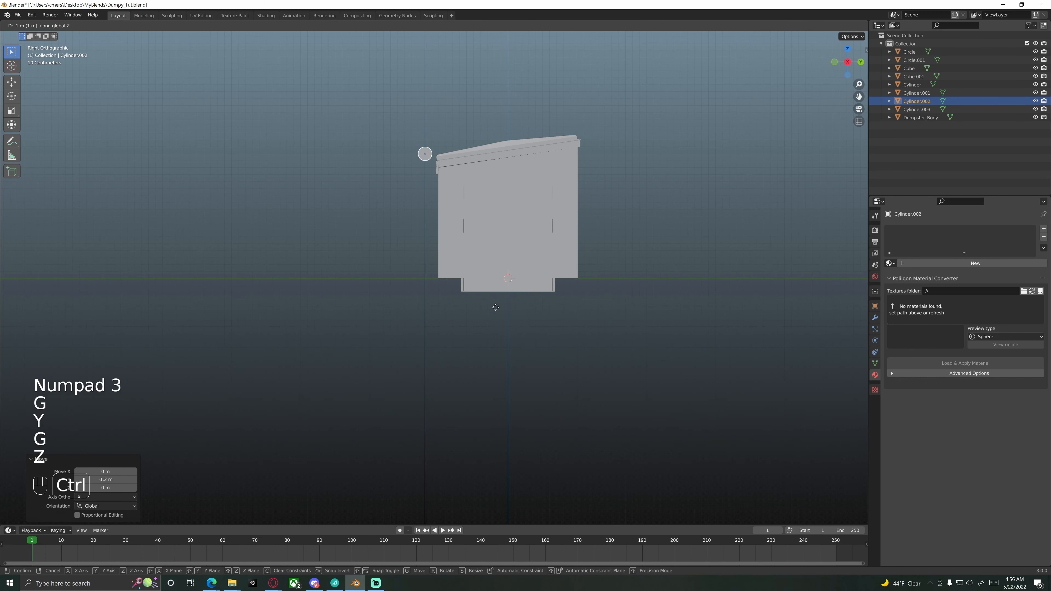
left_click(498, 313)
Scale the cylinder by 0.3 and move it about 0.17 m along Y to the strap's lower end.
scroll(455, 168, "up", 5)
scroll(456, 168, "up", 5, "shift")
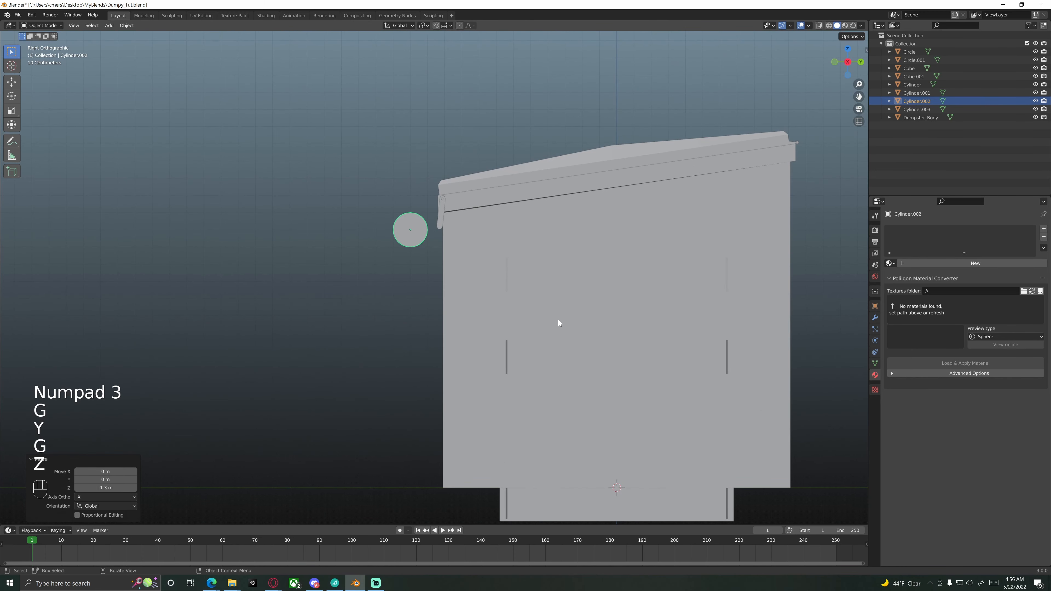
key("s")
left_click(441, 267)
scroll(441, 286, "up", 5)
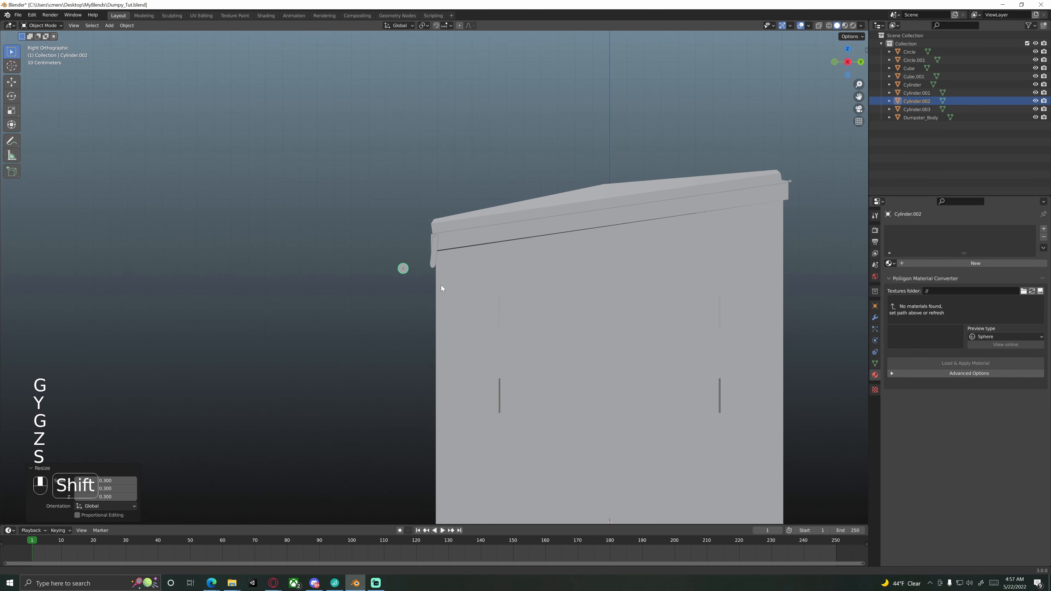
key("g")
key("y")
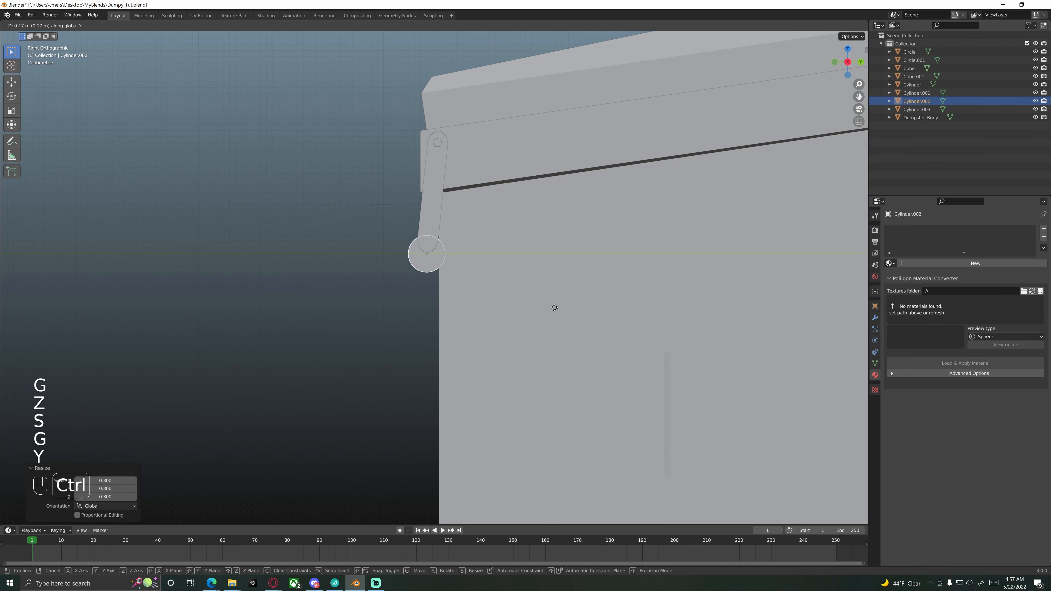
left_click(542, 307)
Scale the cylinder by 0.6 and raise it 0.02 m along Z onto the strap's rounded lower end.
key("s")
left_click(507, 318)
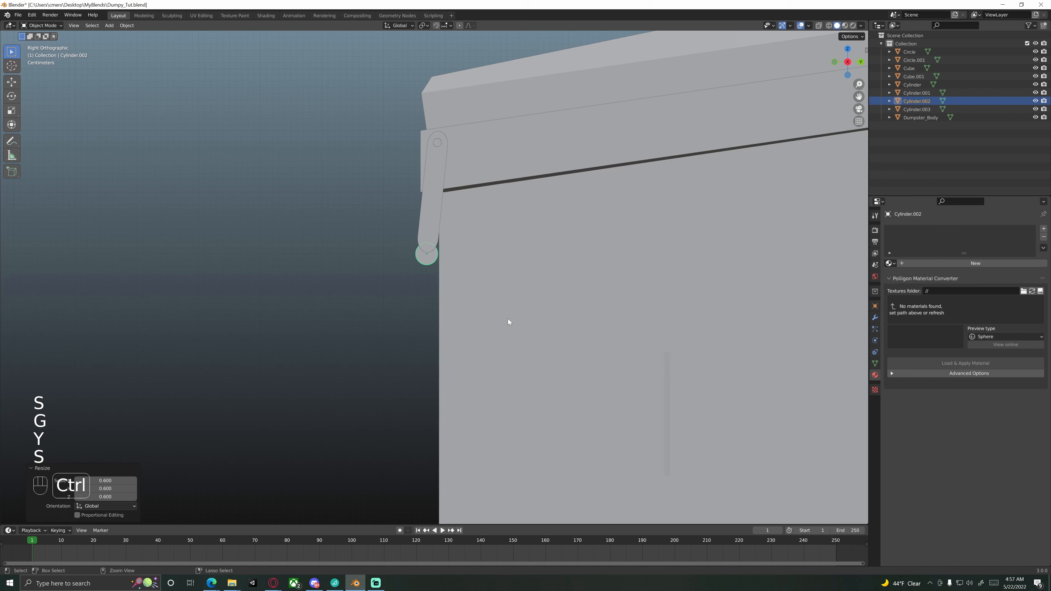
key("g")
key("z")
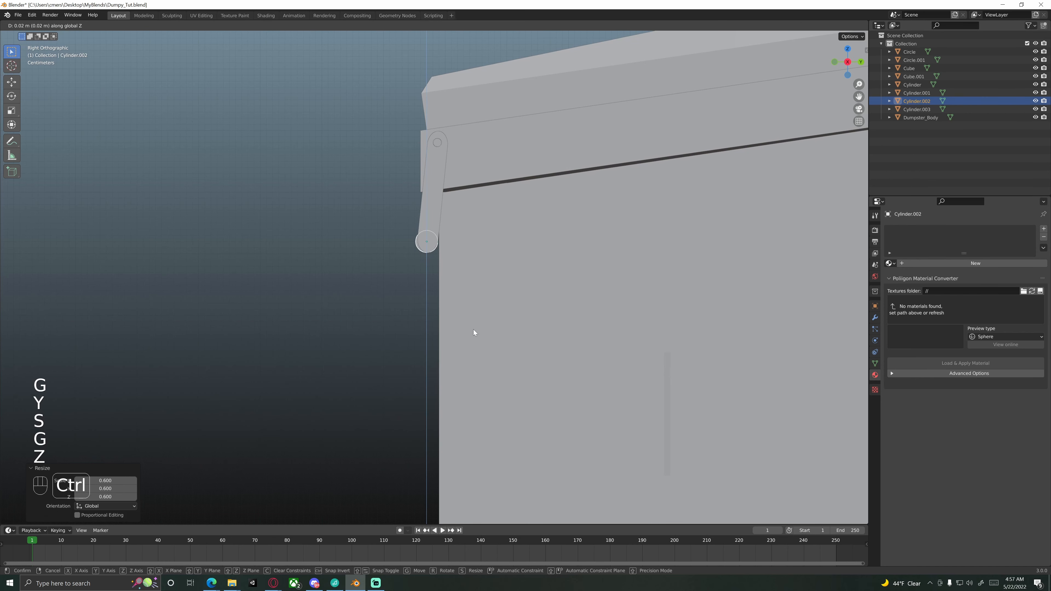
left_click(474, 332)
Scale the cylinder by 0.7 and center it in the strap's end, moving about 0.002 m in Y and 0.003 m in Z.
scroll(456, 277, "up", 8)
key("s")
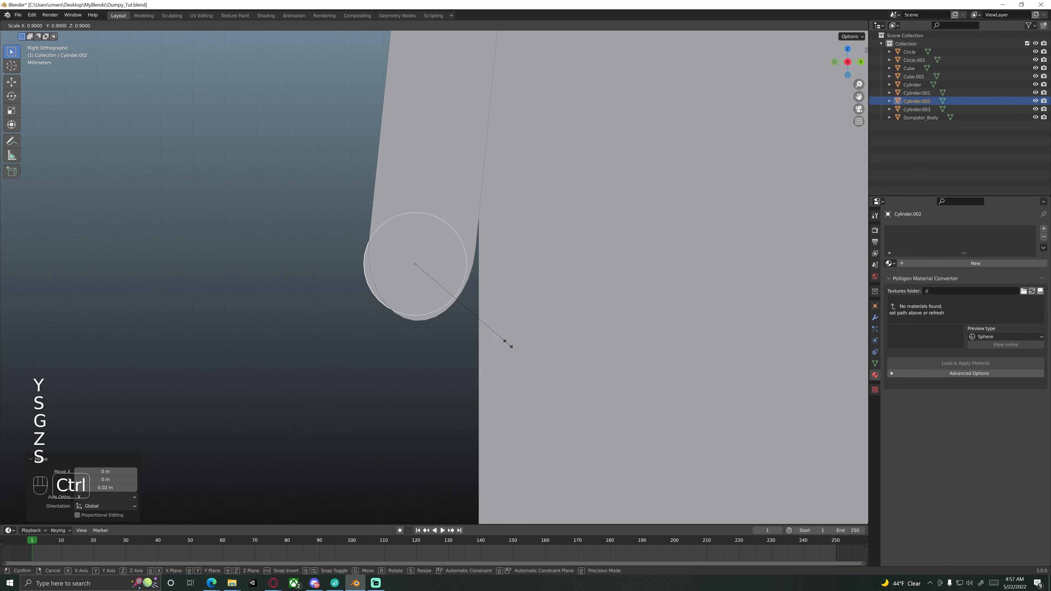
left_click(492, 329)
key("g")
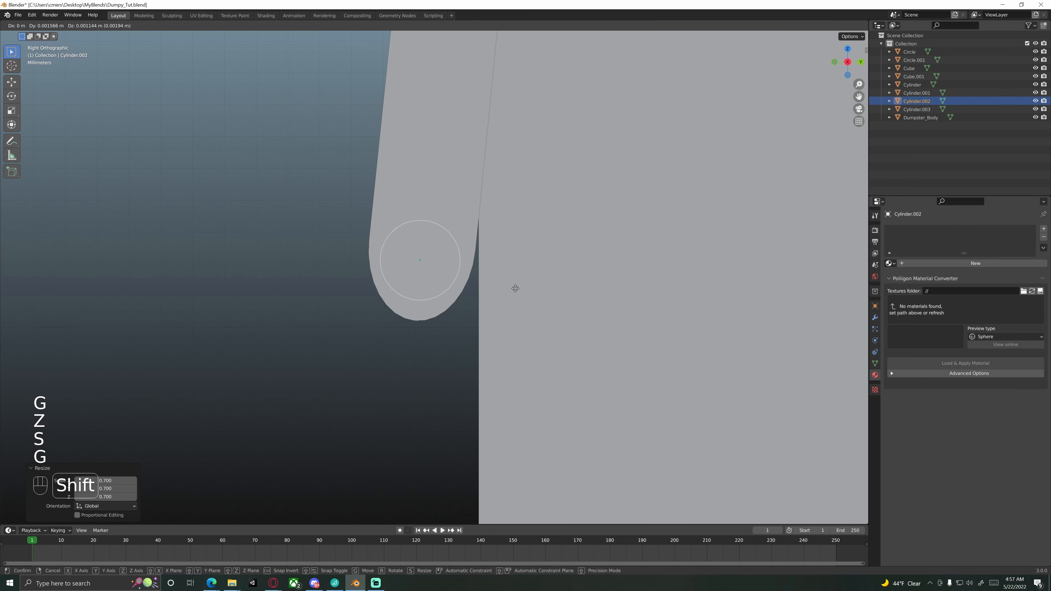
left_click(528, 237)
In front view, stretch the cylinder along X by a factor of 130.5 into a rod reaching just past both side straps.
scroll(460, 285, "down", 3)
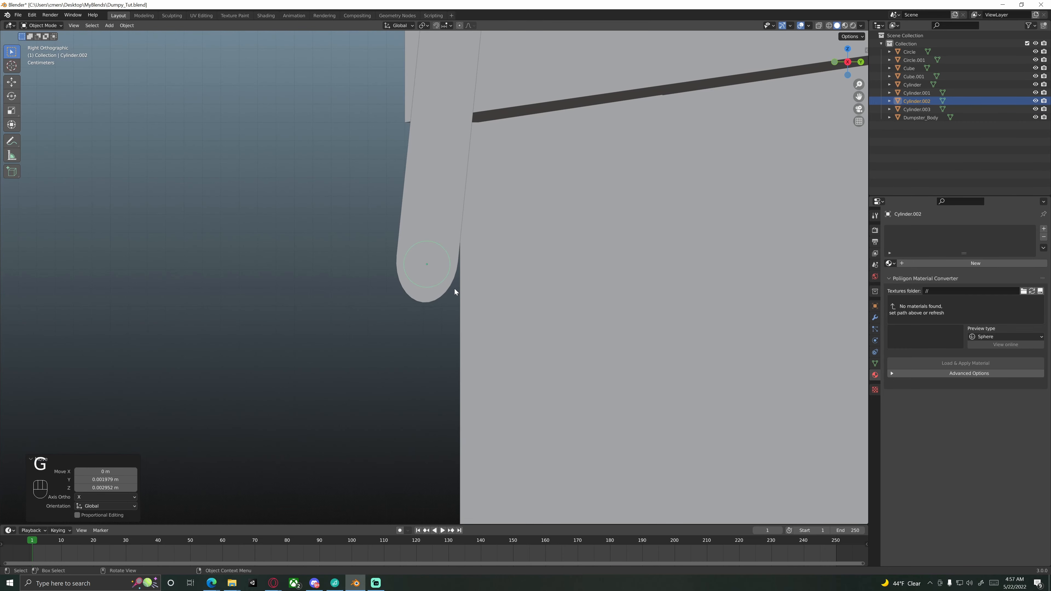
key("KP_1")
scroll(393, 312, "down", 3)
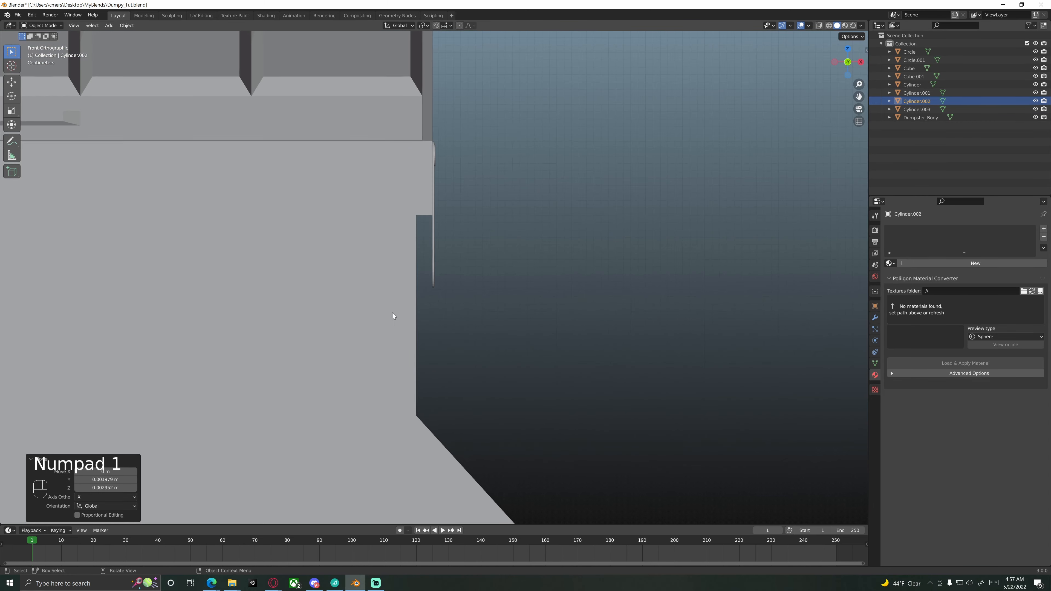
scroll(347, 323, "down", 3)
middle_click_drag(312, 315, 399, 330, "shift")
scroll(343, 305, "up", 2)
scroll(372, 343, "up", 2)
key("s")
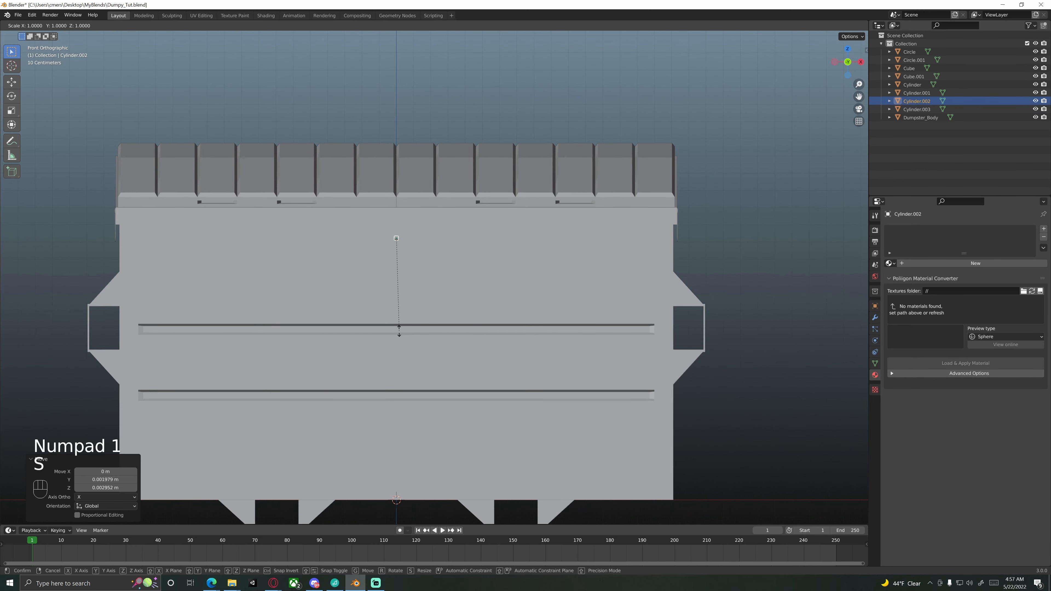
key("x")
key("ctrl")
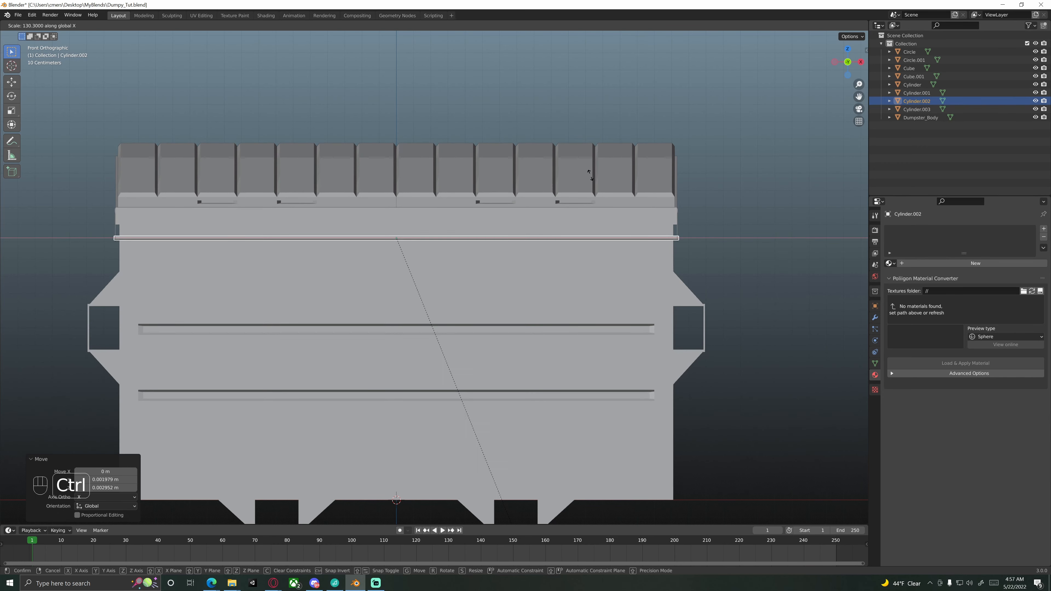
left_click(593, 189)
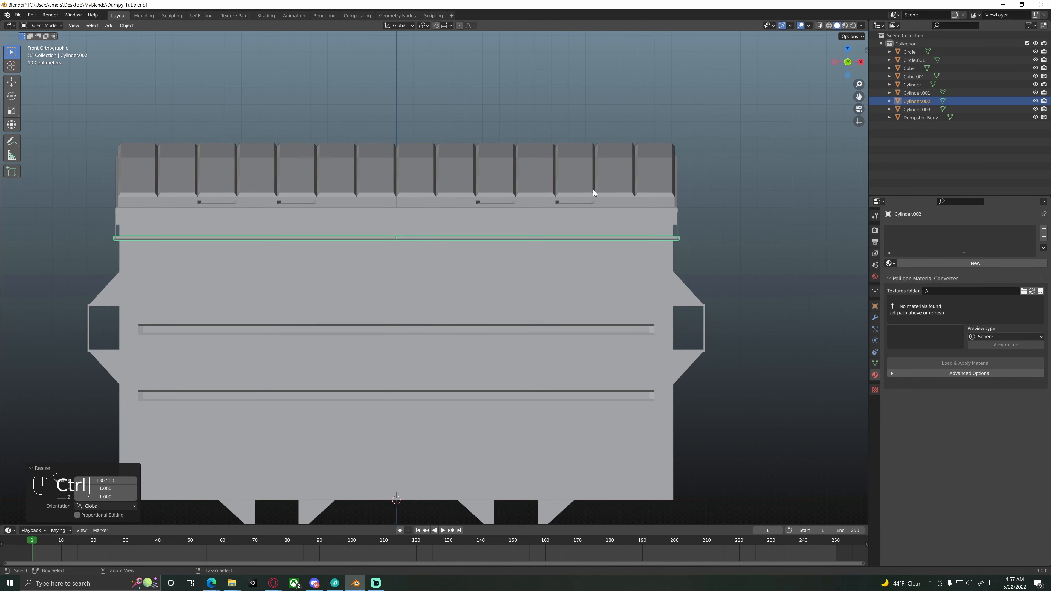
Examine both ends of the front rod where it meets the straps, and the whole dumpster from several angles.
middle_click_drag(599, 183, 517, 168, "shift")
key("Tab")
key("Tab")
scroll(478, 218, "up", 6)
scroll(459, 159, "up", 1)
scroll(409, 167, "down", 4)
middle_click_drag(409, 167, 439, 170)
middle_click_drag(294, 197, 565, 199, "shift")
scroll(423, 244, "up", 3)
middle_click_drag(423, 244, 521, 249)
middle_click_drag(439, 236, 434, 201, "shift")
scroll(531, 182, "down", 3)
mouse_move(532, 204)
middle_mouse_down("shift")
mouse_move(387, 191)
mouse_move(484, 228)
mouse_move(348, 198)
middle_mouse_up("shift")
Switch the viewport to Material Preview shading and view the dumpster with its front rod.
key("z")
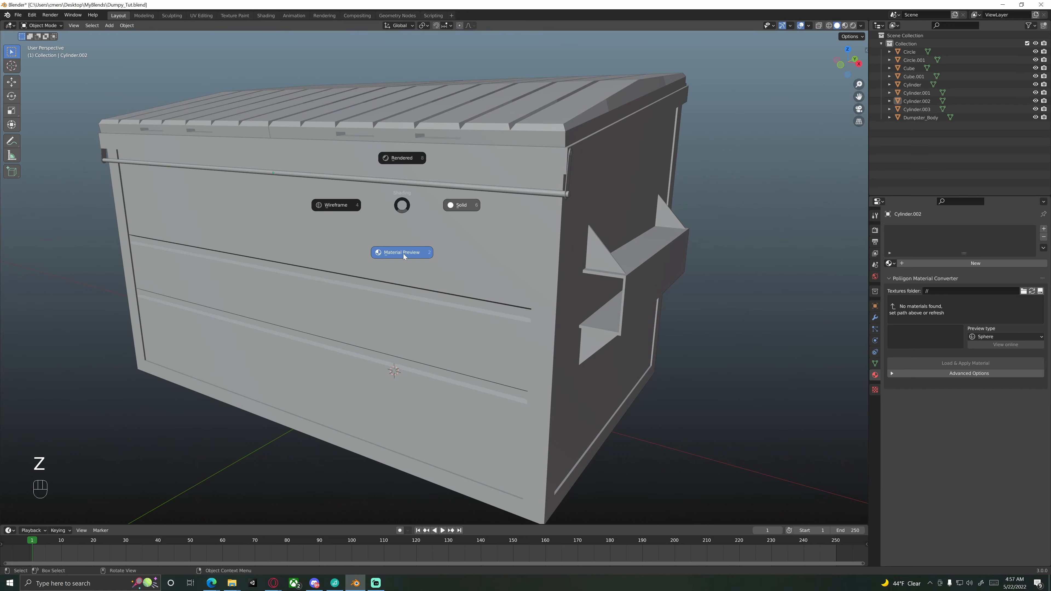
left_click(403, 253)
middle_click_drag(450, 218, 422, 228)
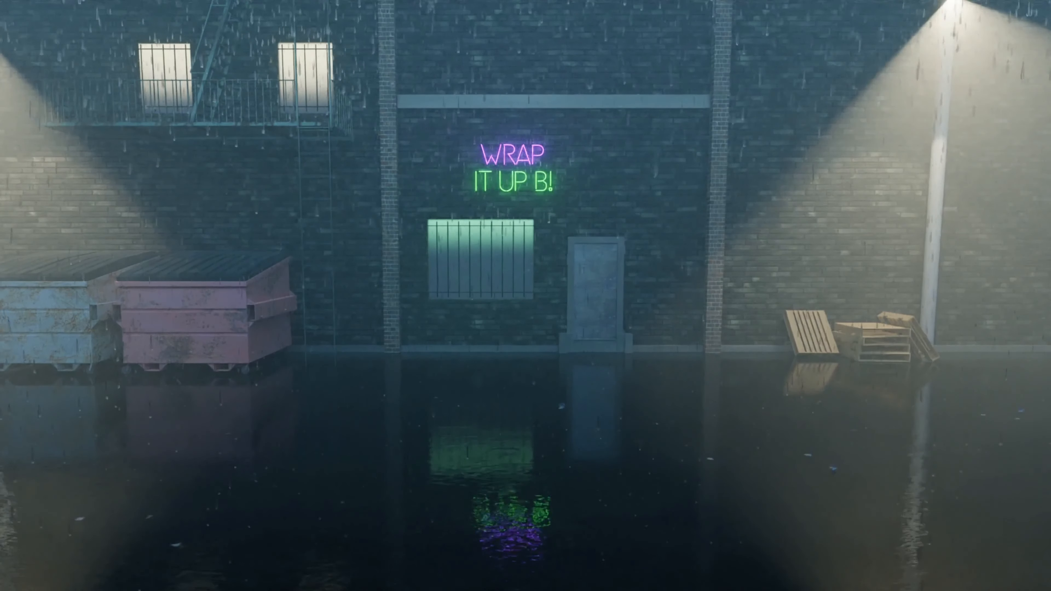